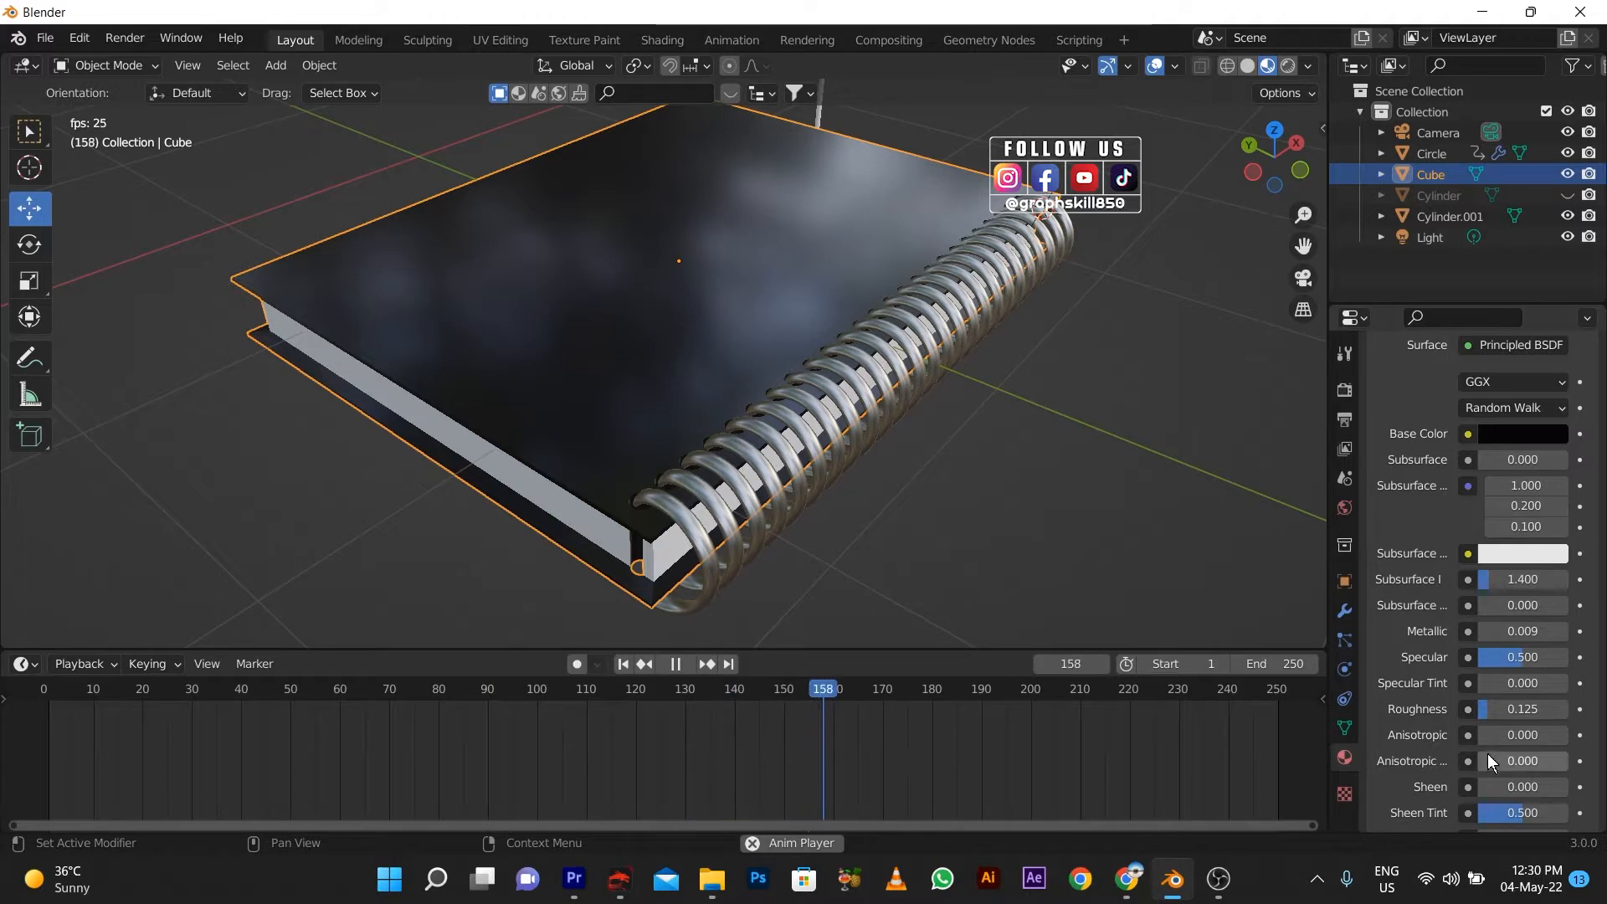
- Raise the roughness of the notebook cover's black material to about 0.409
left_click_drag(1498, 708, 1535, 709)
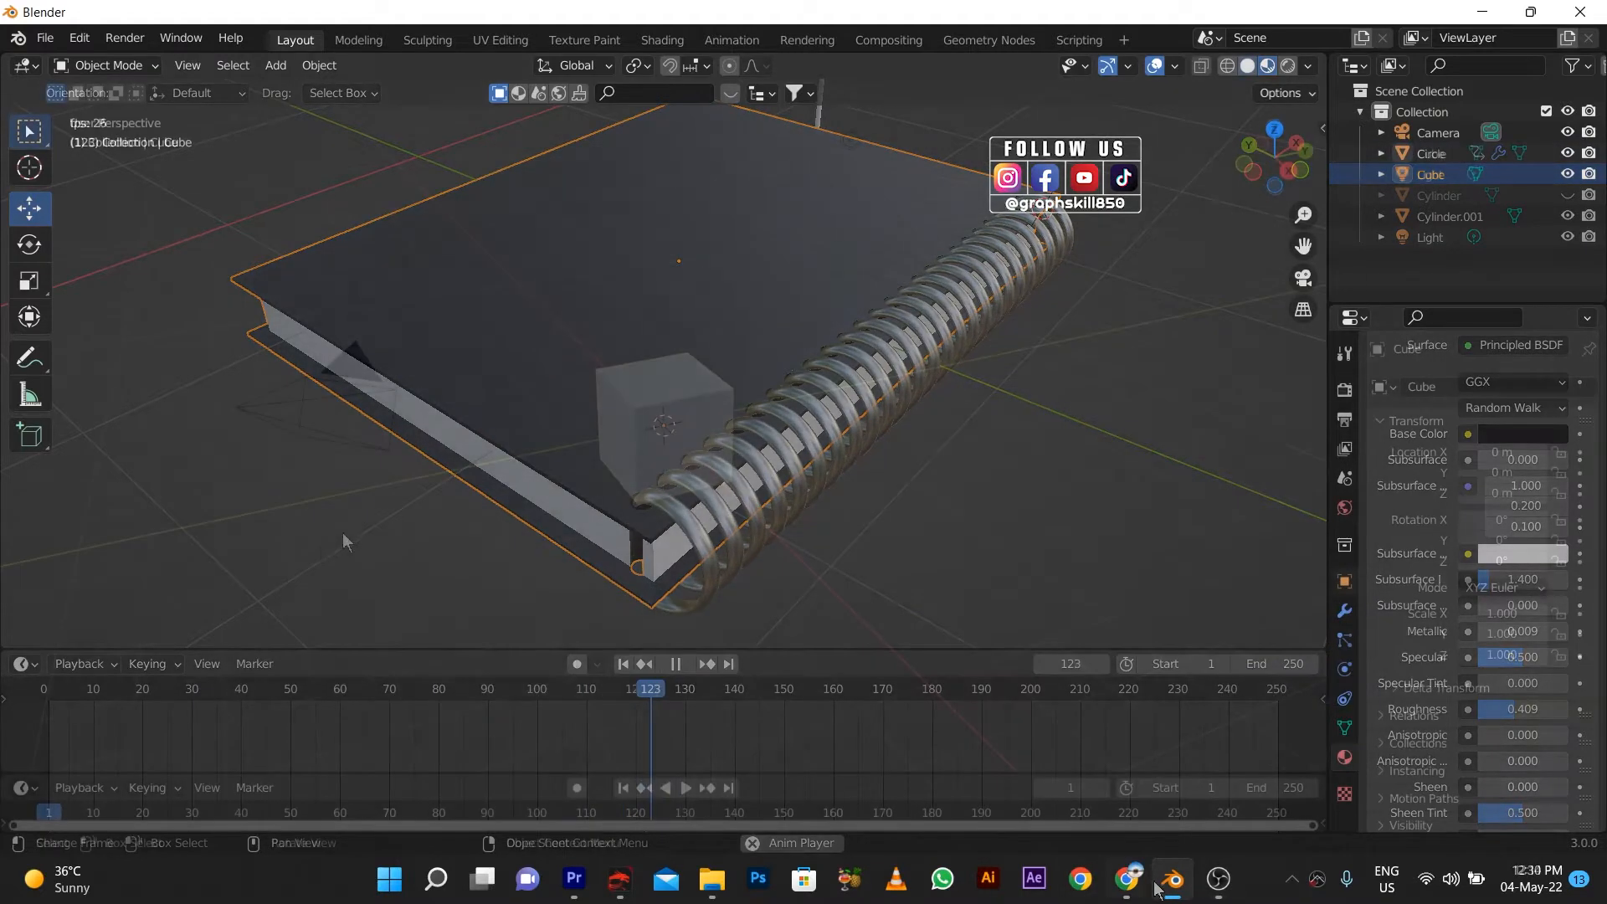
left_click(660, 419)
key("shift+a")
mouse_move(660, 417)
key("Escape")
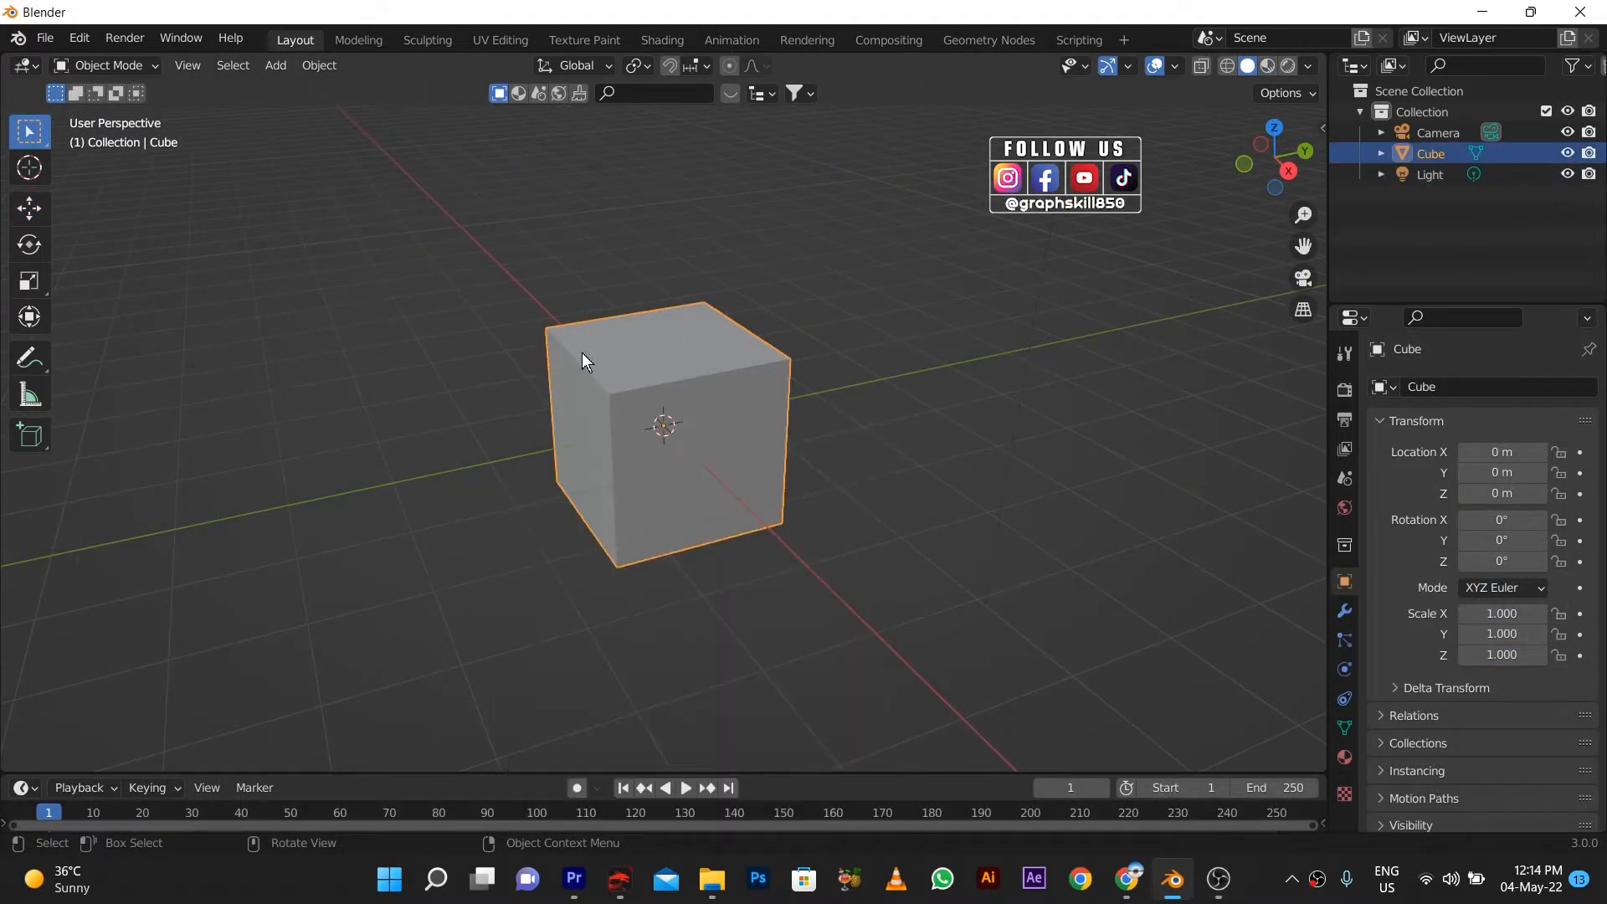
- Flatten the cube into a slab with a Z scale of about 0.124 and stretch it along X to about 1.317
key("s")
key("z")
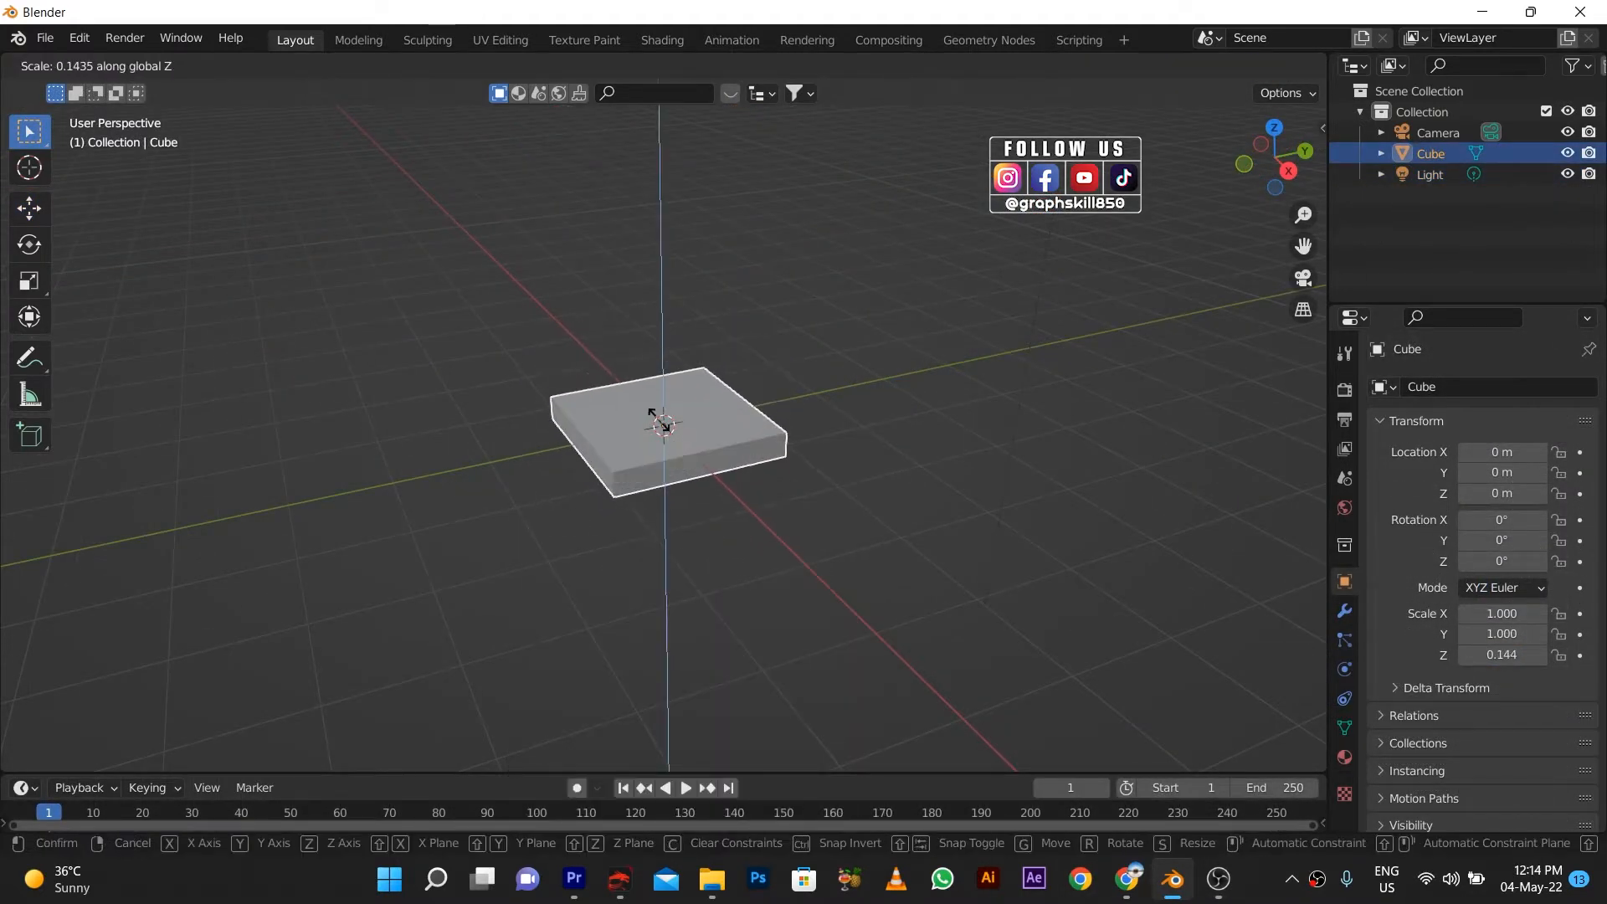
left_click(661, 421)
scroll(636, 439, "up", 3)
key("s")
key("x")
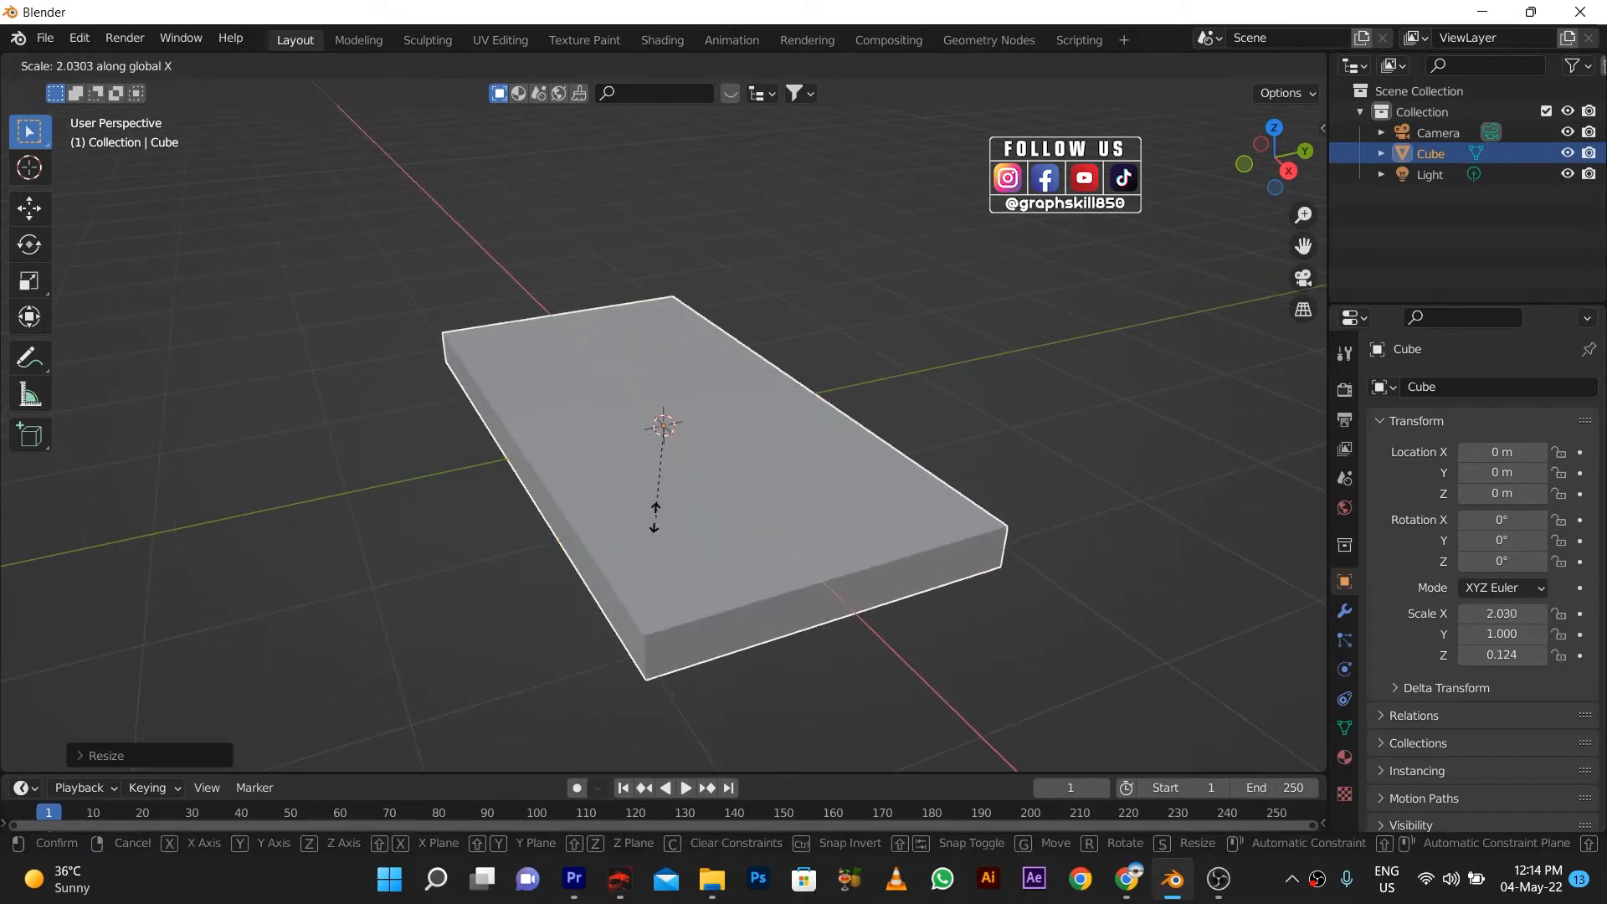
left_click(644, 483)
key("KP_7")
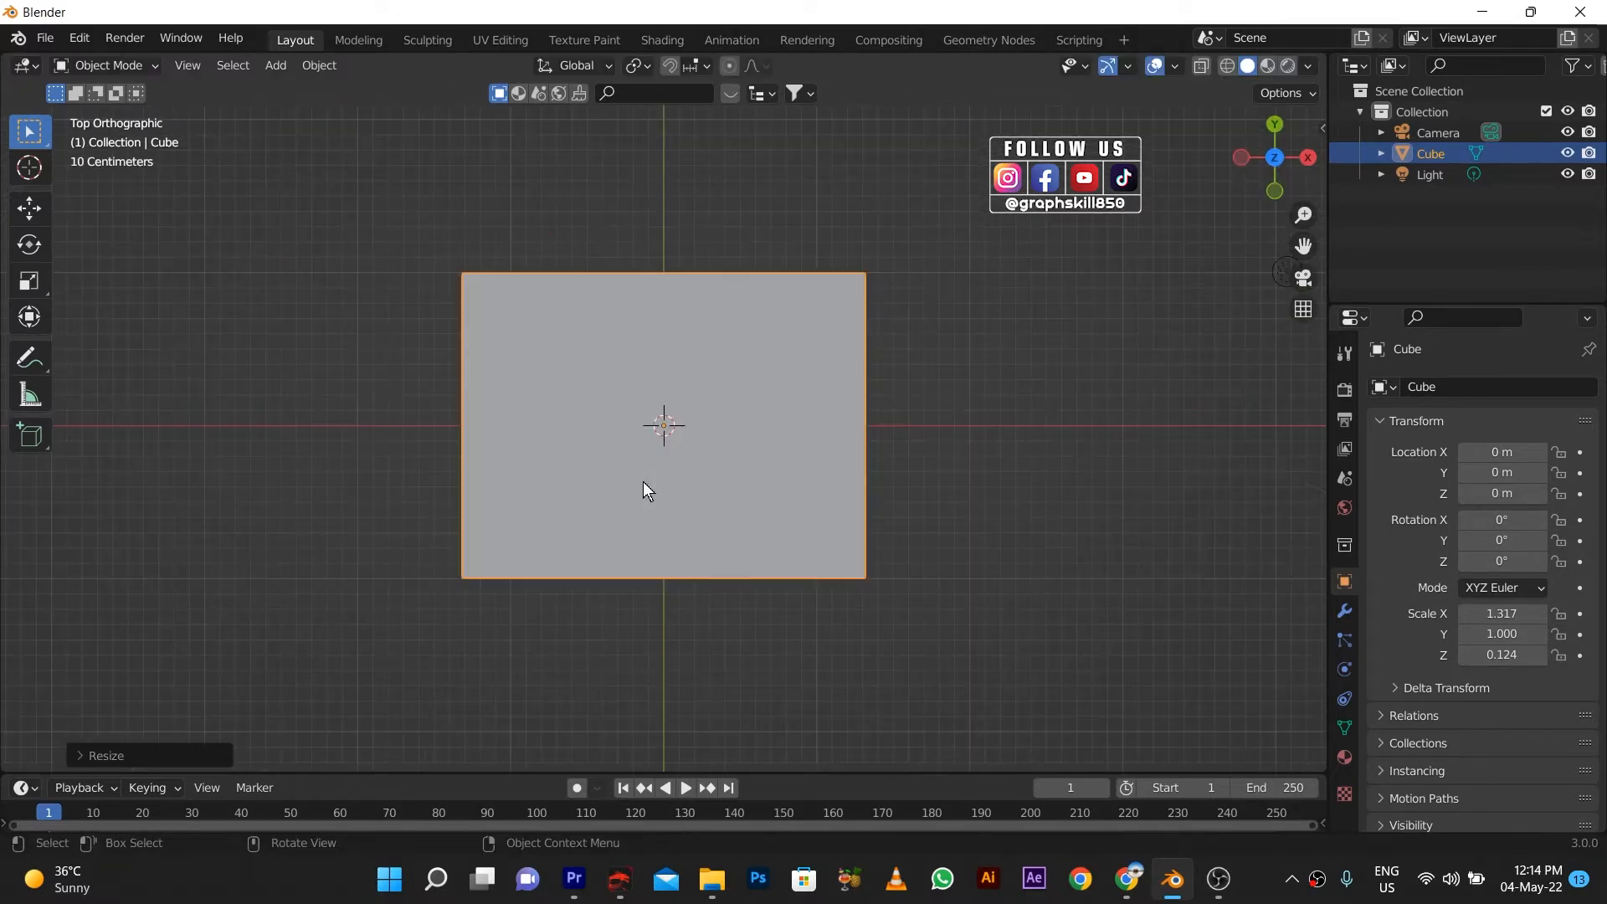
- In Edit Mode, select the loop of side faces around the slab and inset them slightly to leave thin cover edges
middle_click_drag(590, 497, 435, 295)
key("Tab")
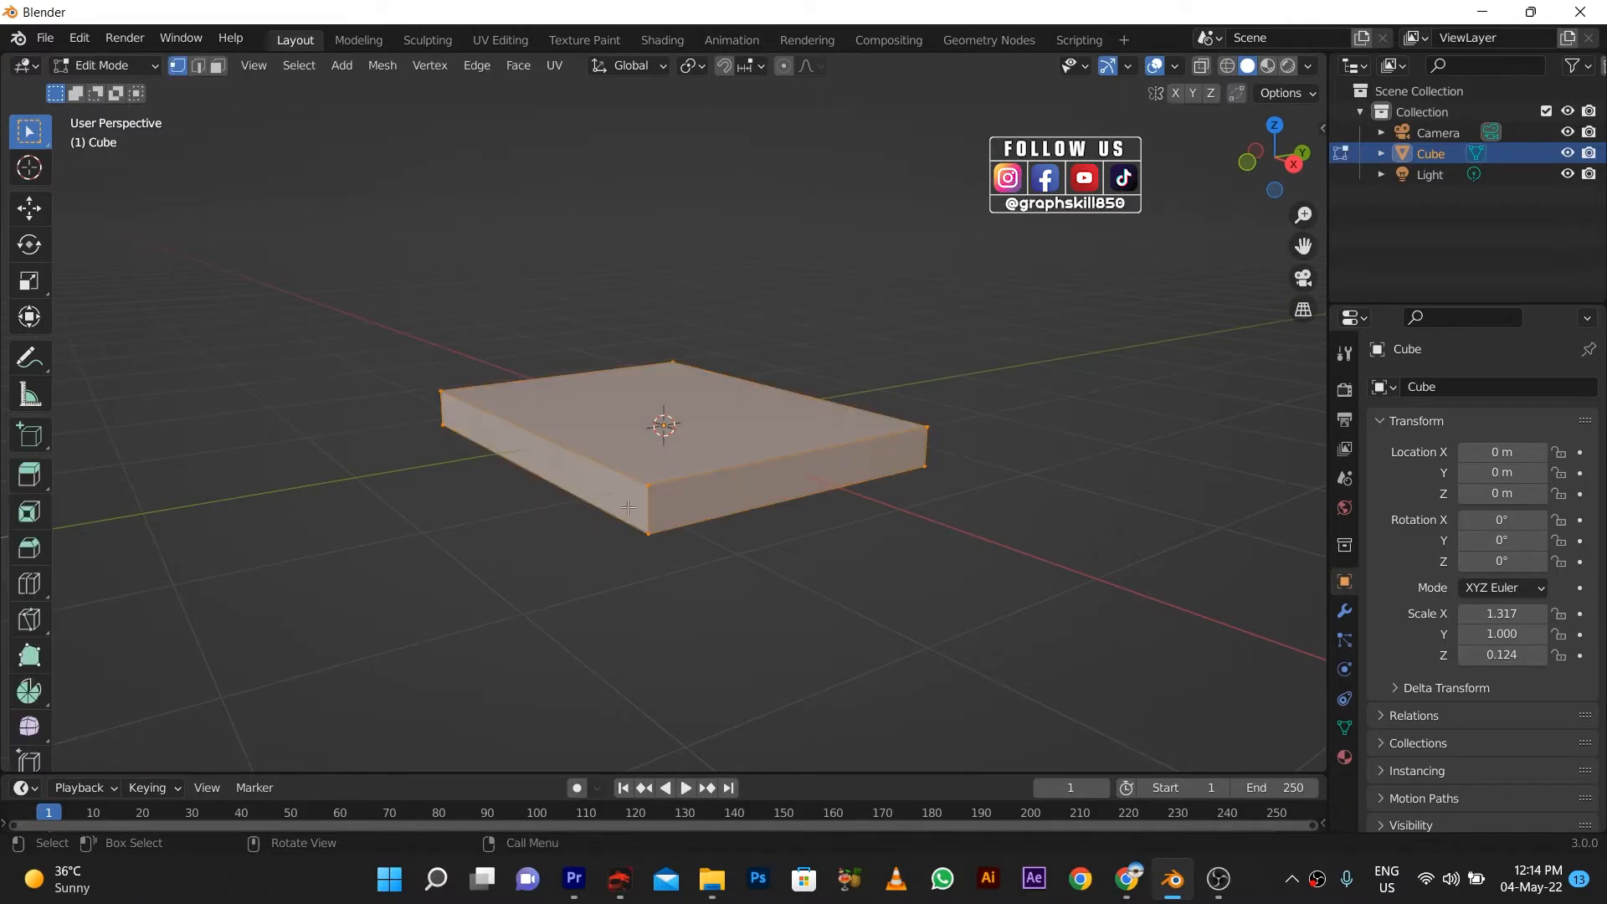
middle_click_drag(551, 459, 626, 492)
key("alt+a")
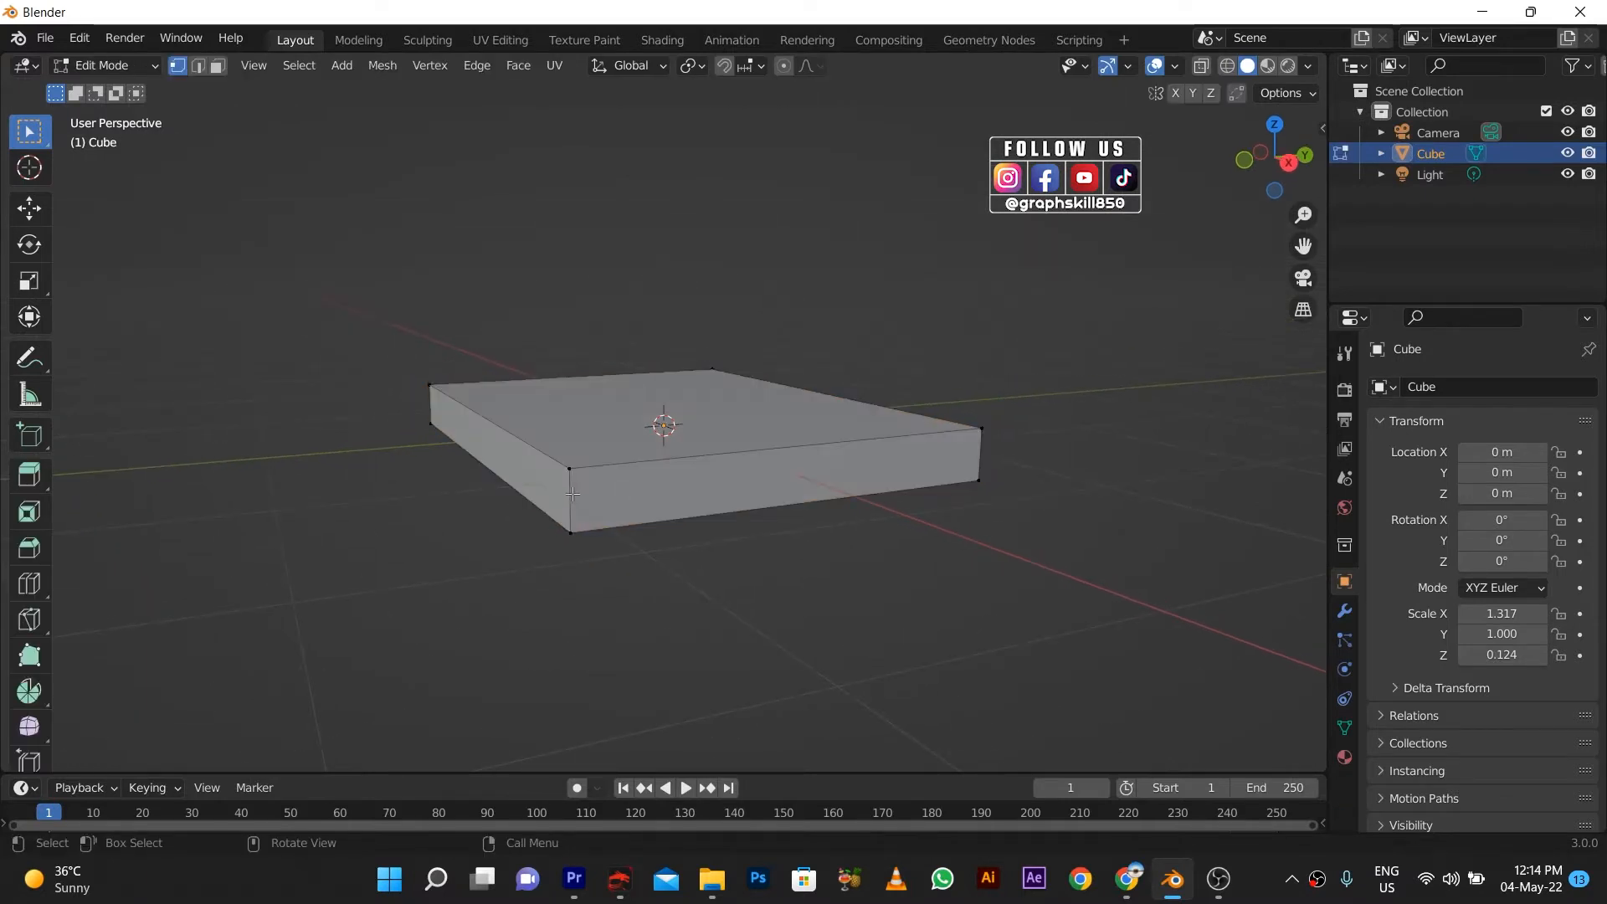
left_click(218, 65)
left_click(569, 499)
left_click(569, 499, "alt")
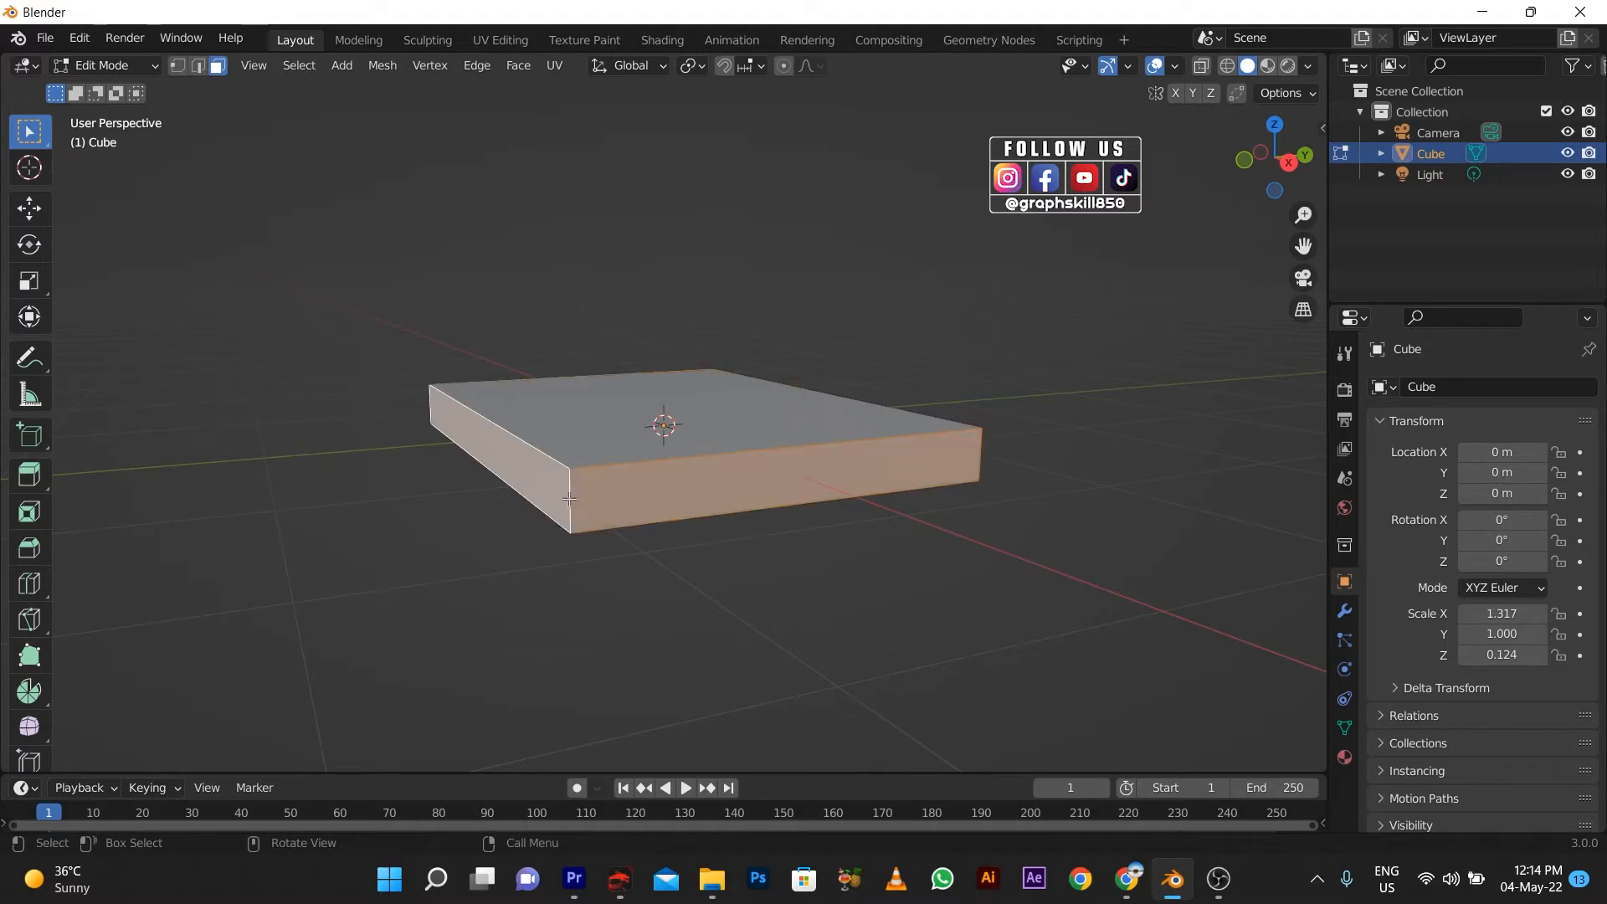
key("i")
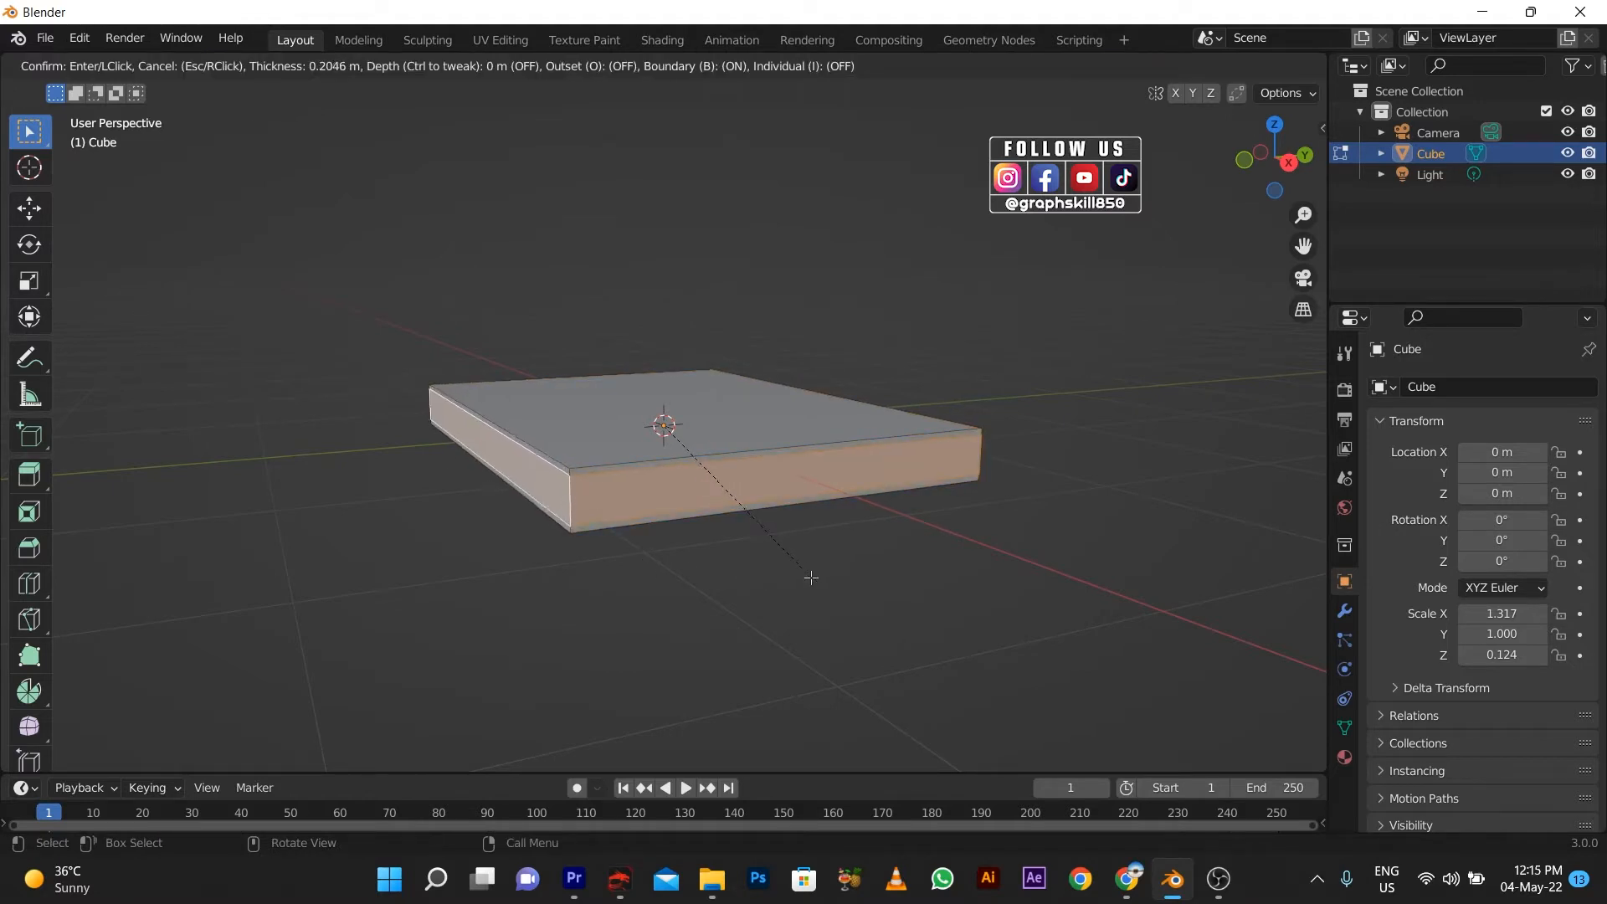
left_click(825, 586)
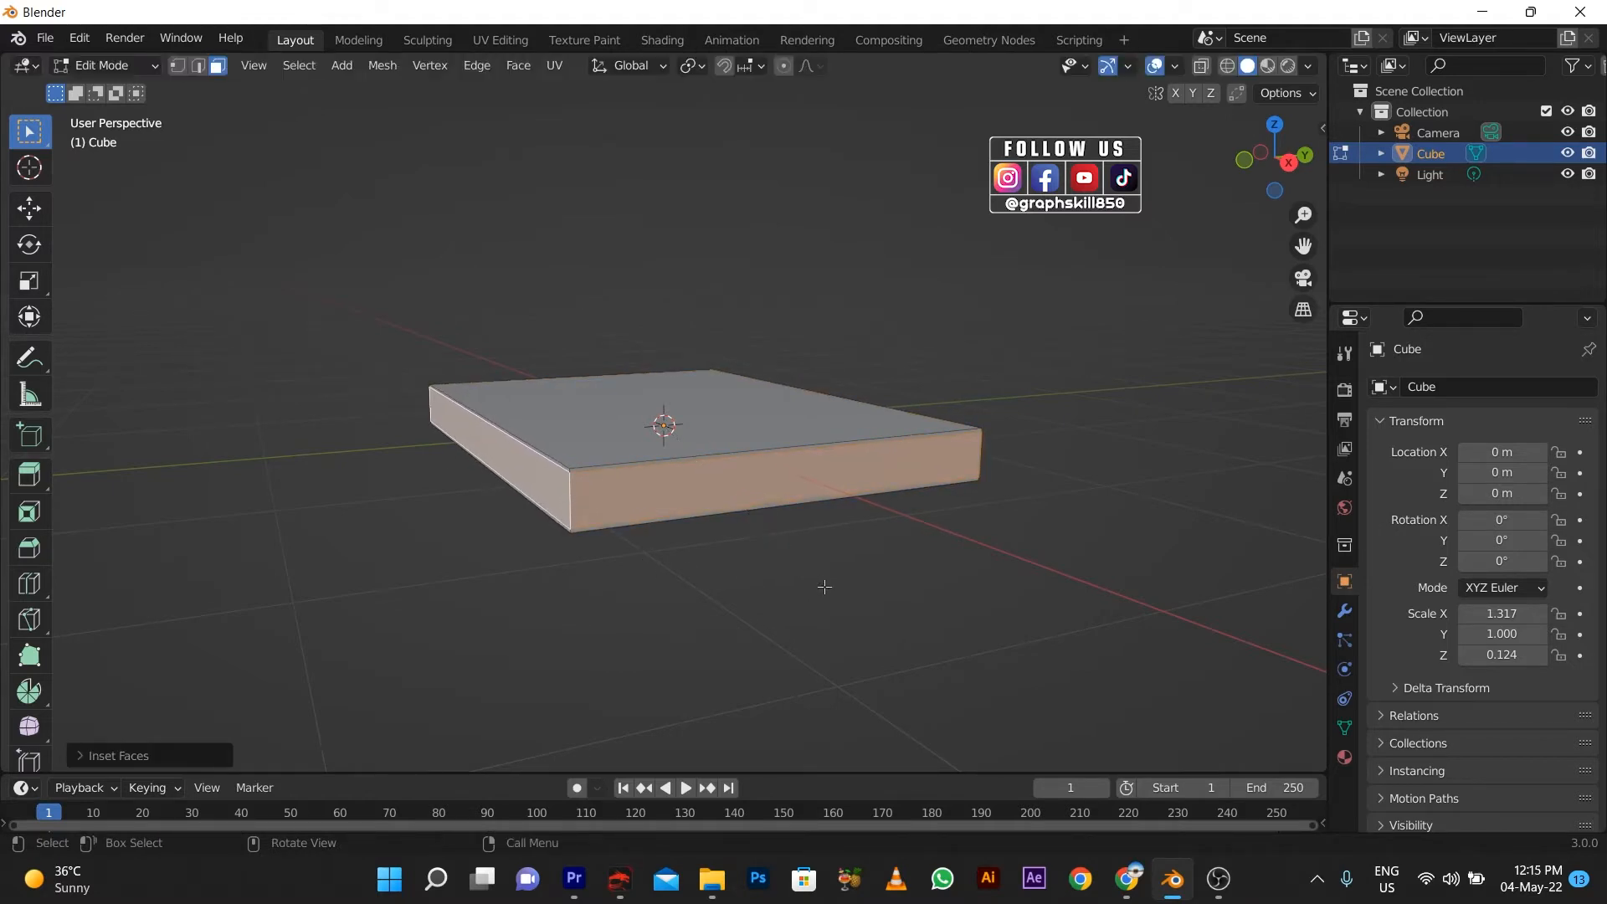
- Extrude the inset side faces inward along their normals by about 0.11 m and scale them up by about 1.03
key("alt+e")
left_click(822, 586)
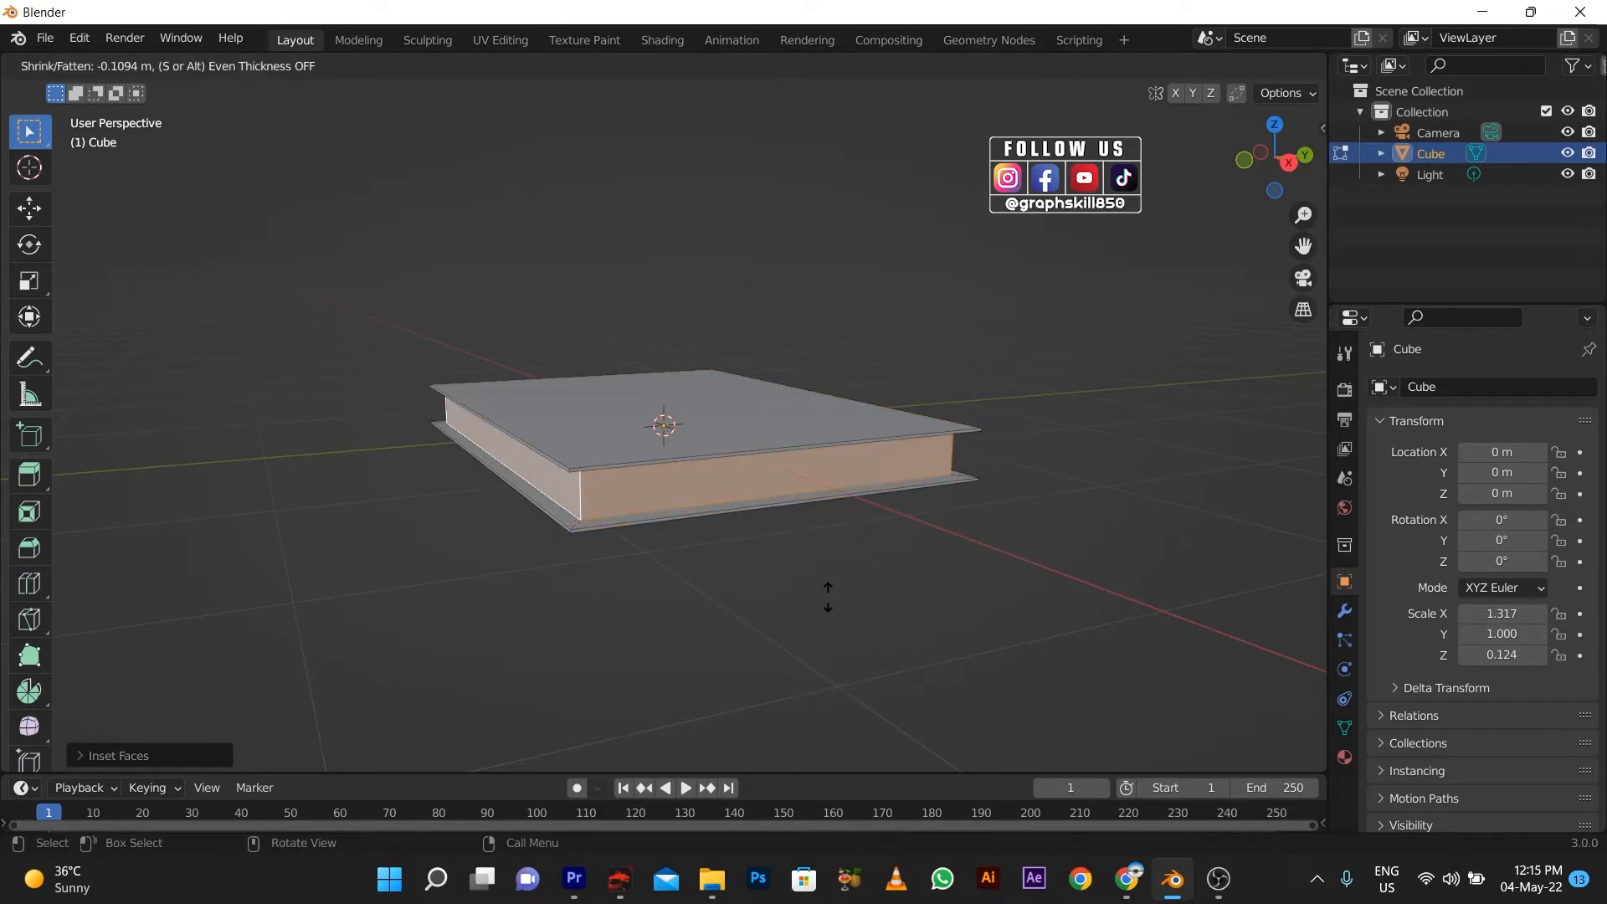
left_click(828, 597)
middle_click_drag(778, 555, 718, 582)
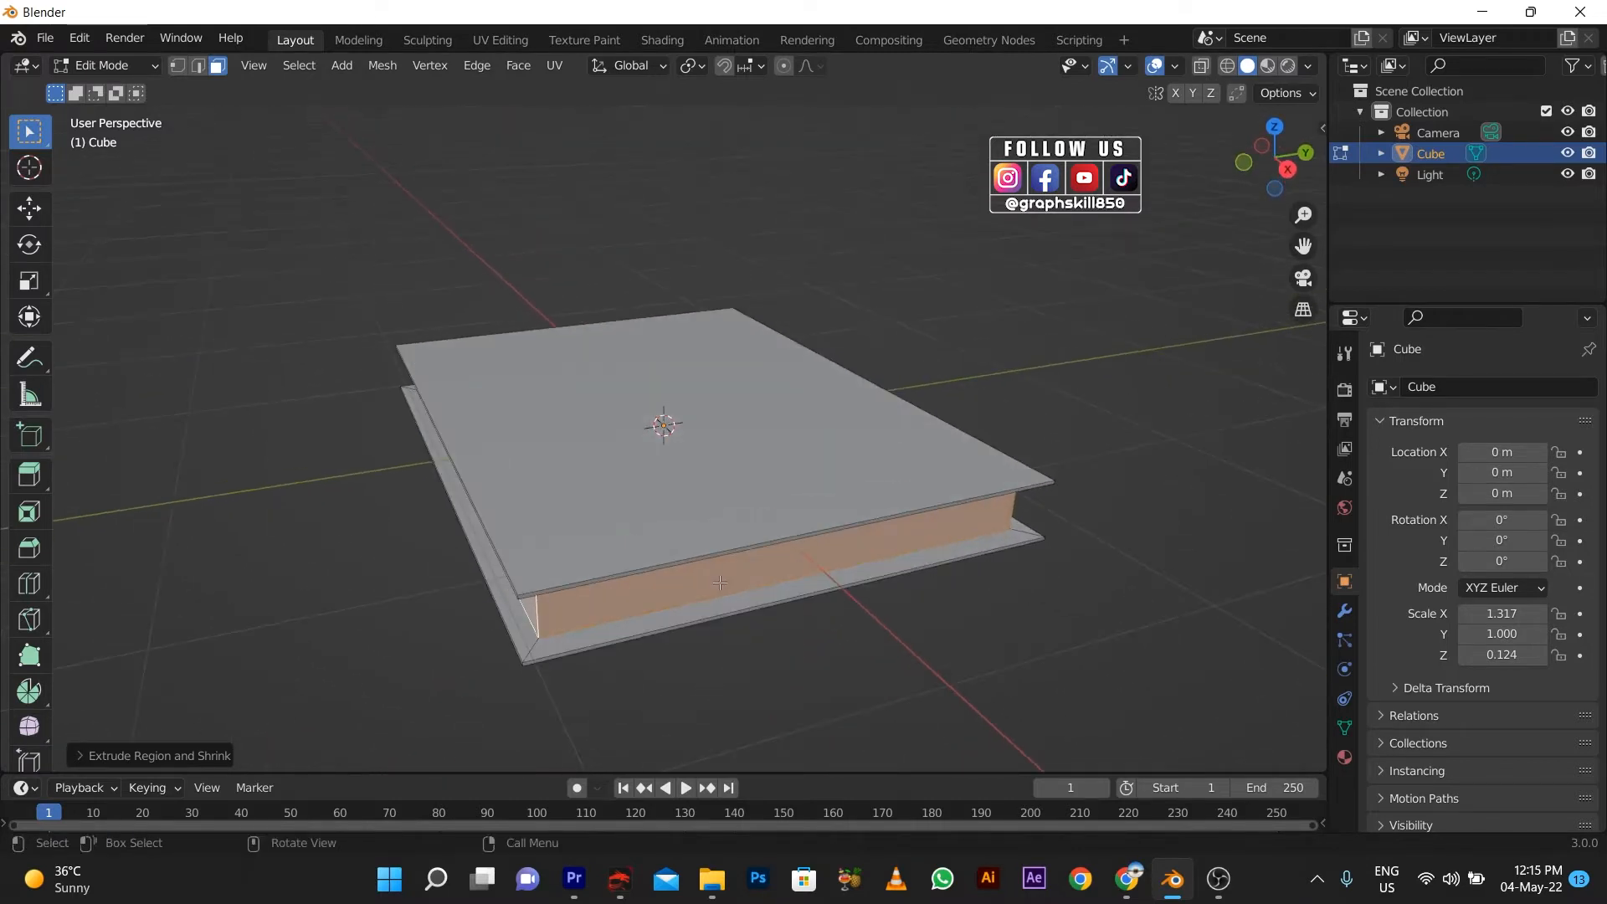
key("s")
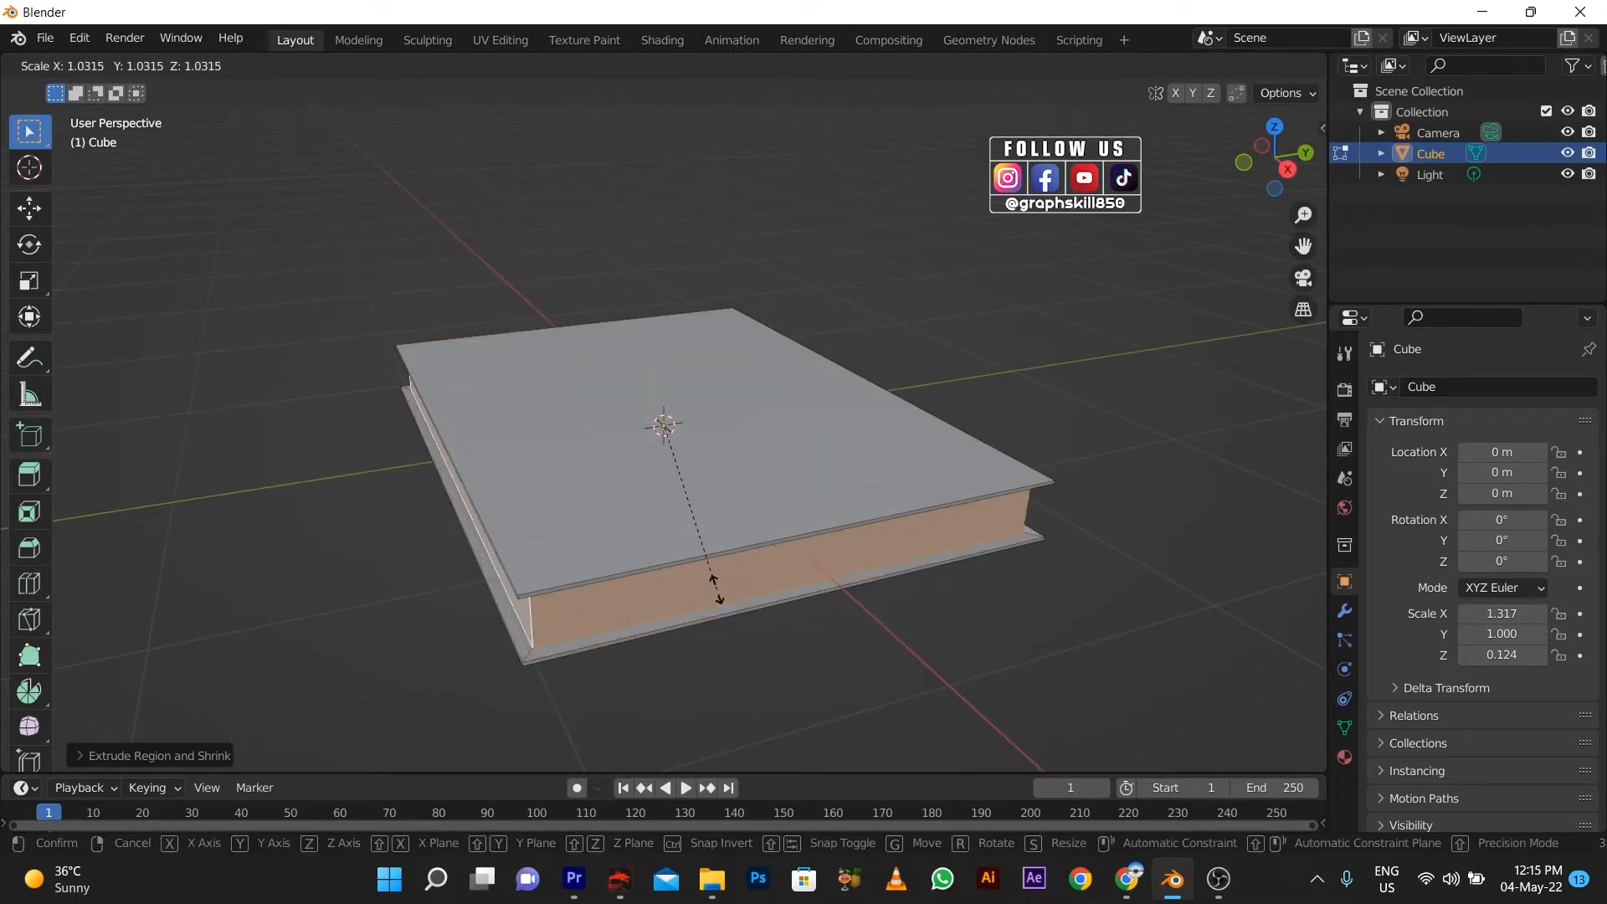
left_click(718, 599)
- Add a second material slot with a new material to the book and return to Object Mode
middle_click_drag(718, 599, 586, 435)
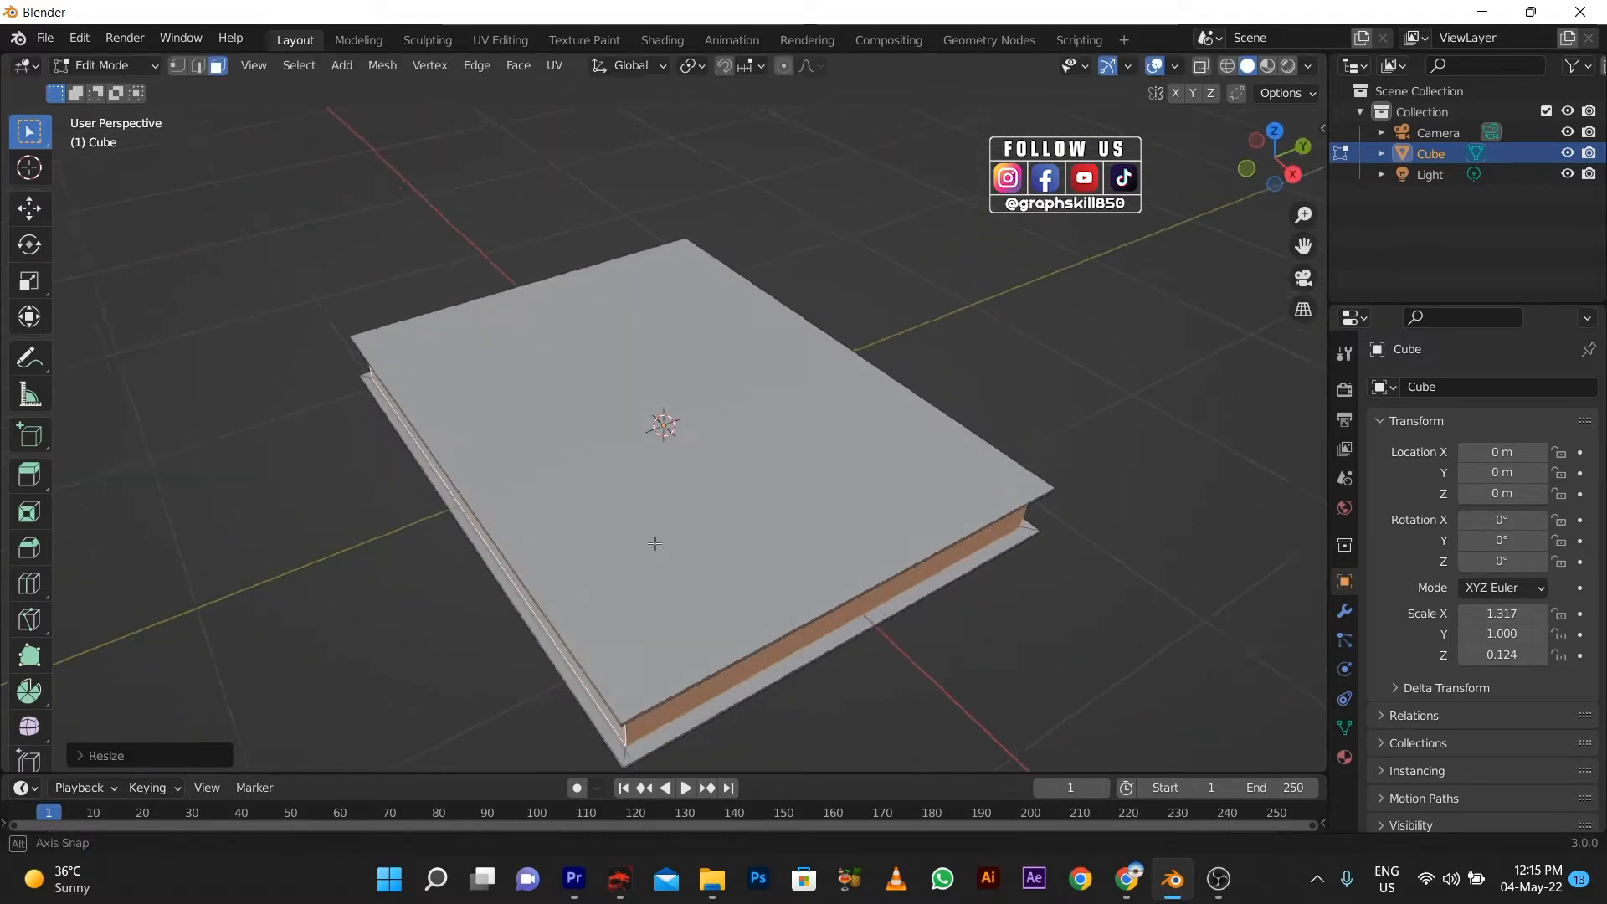
left_click(1345, 756)
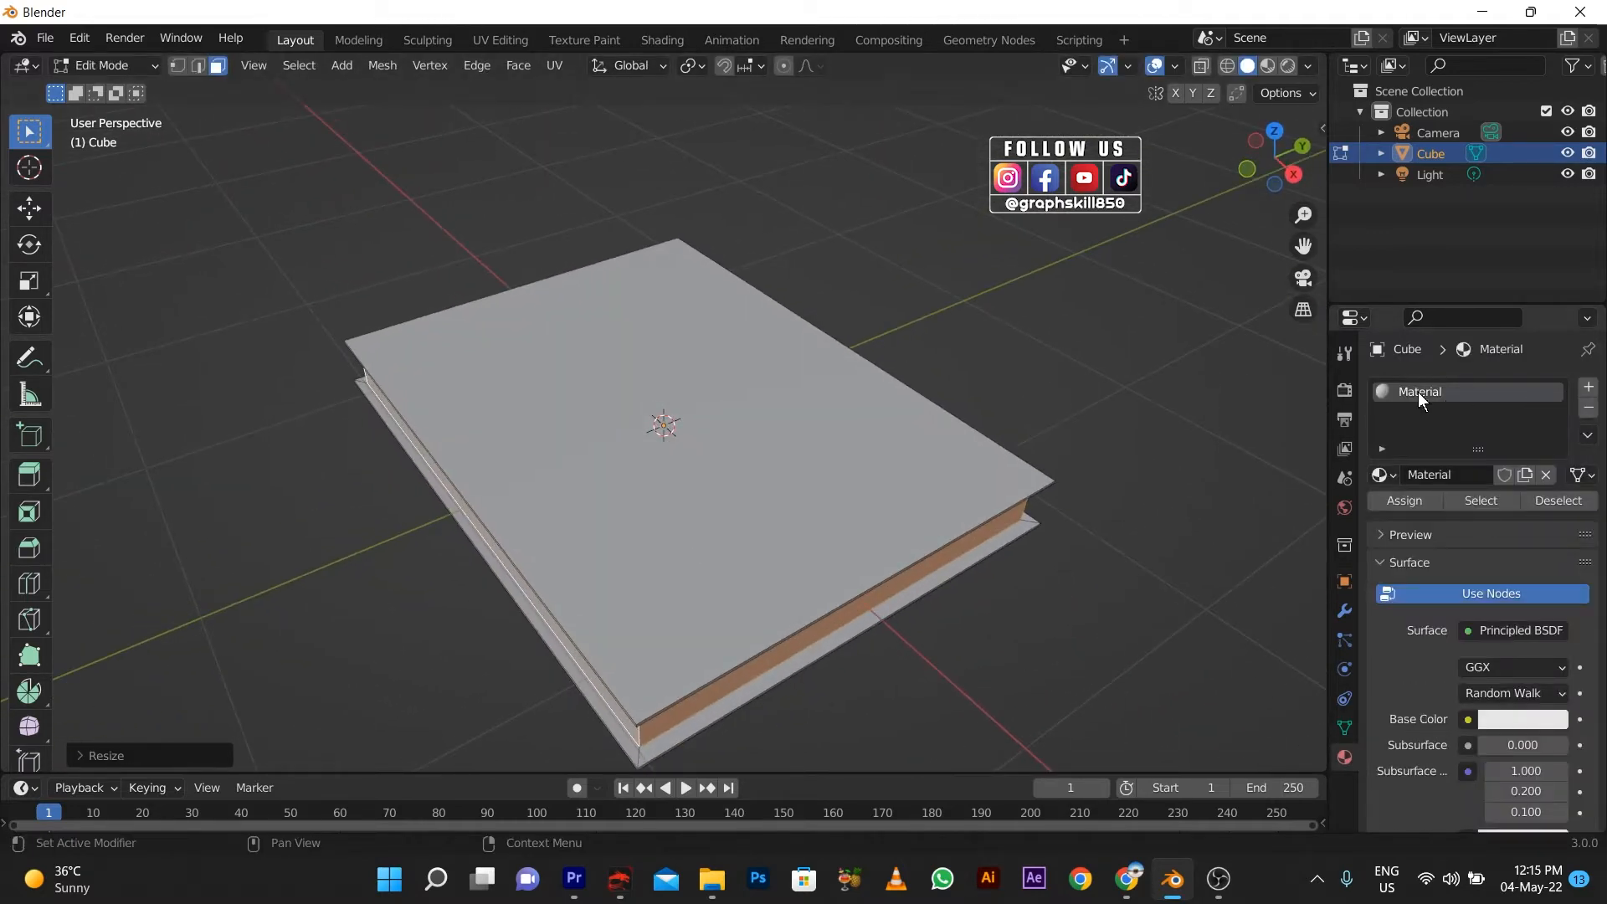
left_click(1586, 389)
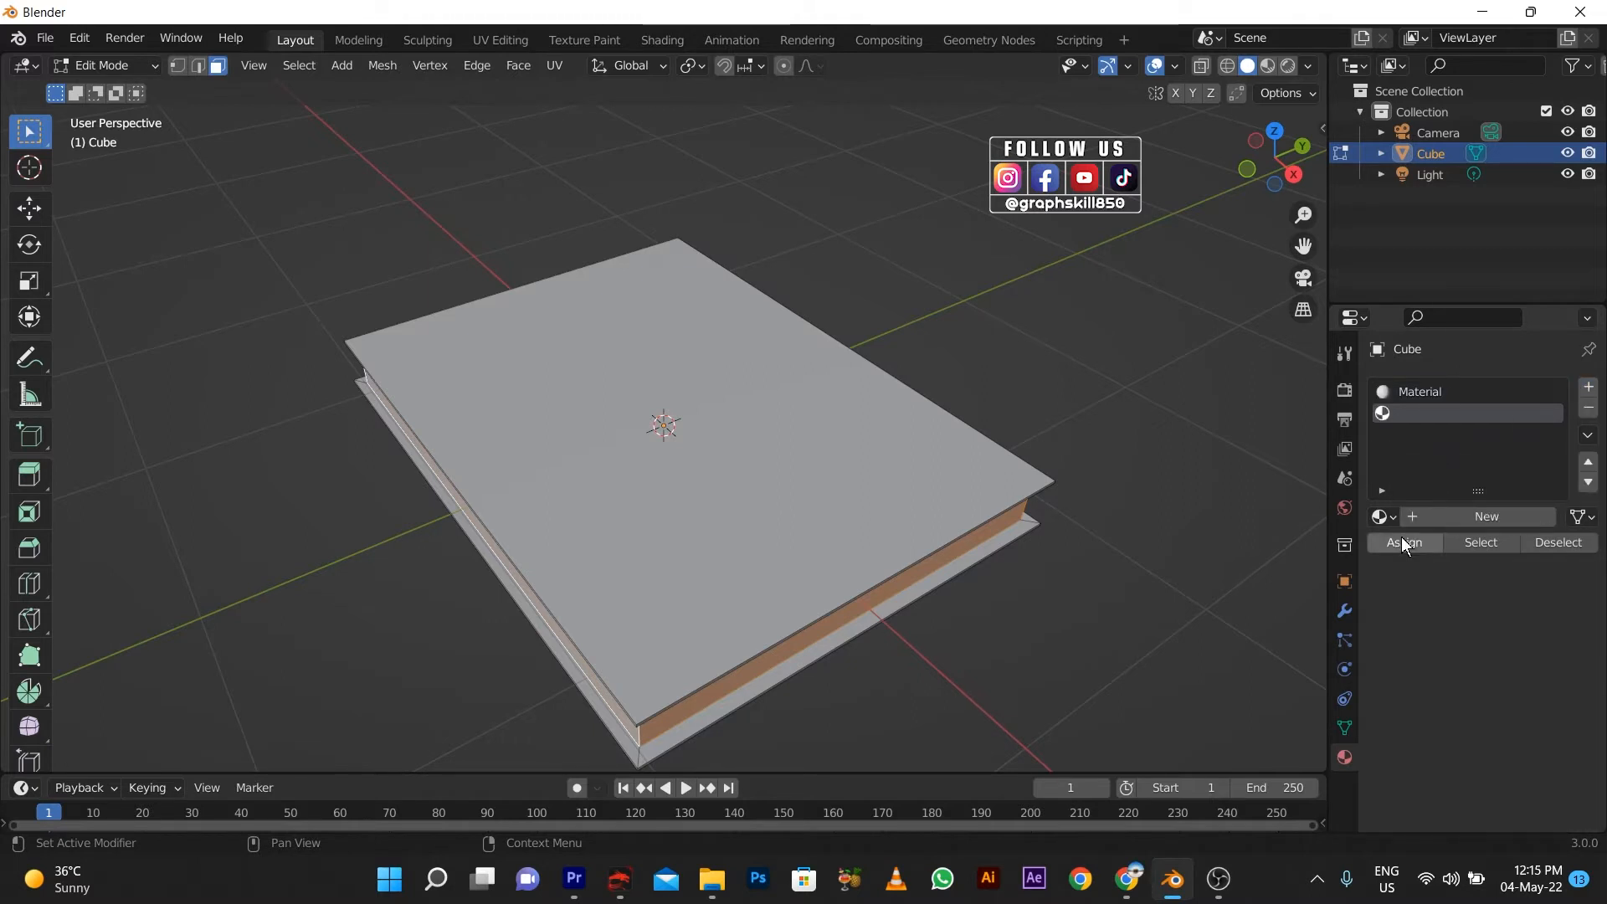
left_click(1458, 516)
left_click(757, 485)
key("Tab")
- Add a cylinder mesh, scale it down to fit inside the book, and adjust its height along Z
scroll(716, 413, "down", 2)
middle_click_drag(576, 505, 549, 475)
scroll(552, 475, "up", 2)
scroll(684, 432, "down", 3)
key("shift+a")
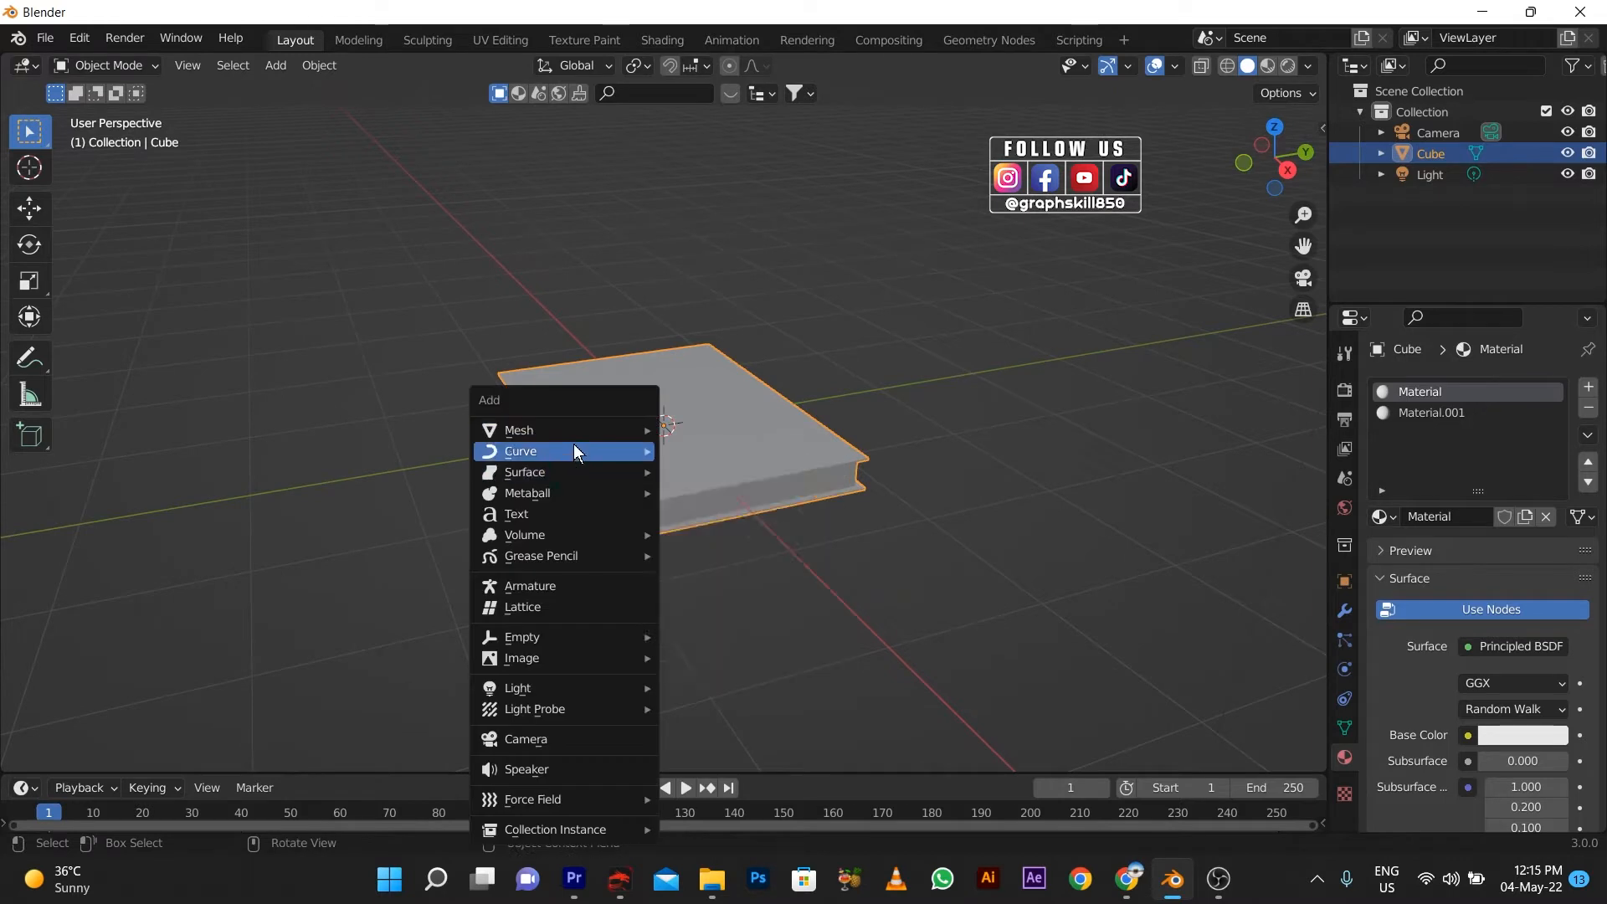
mouse_move(574, 430)
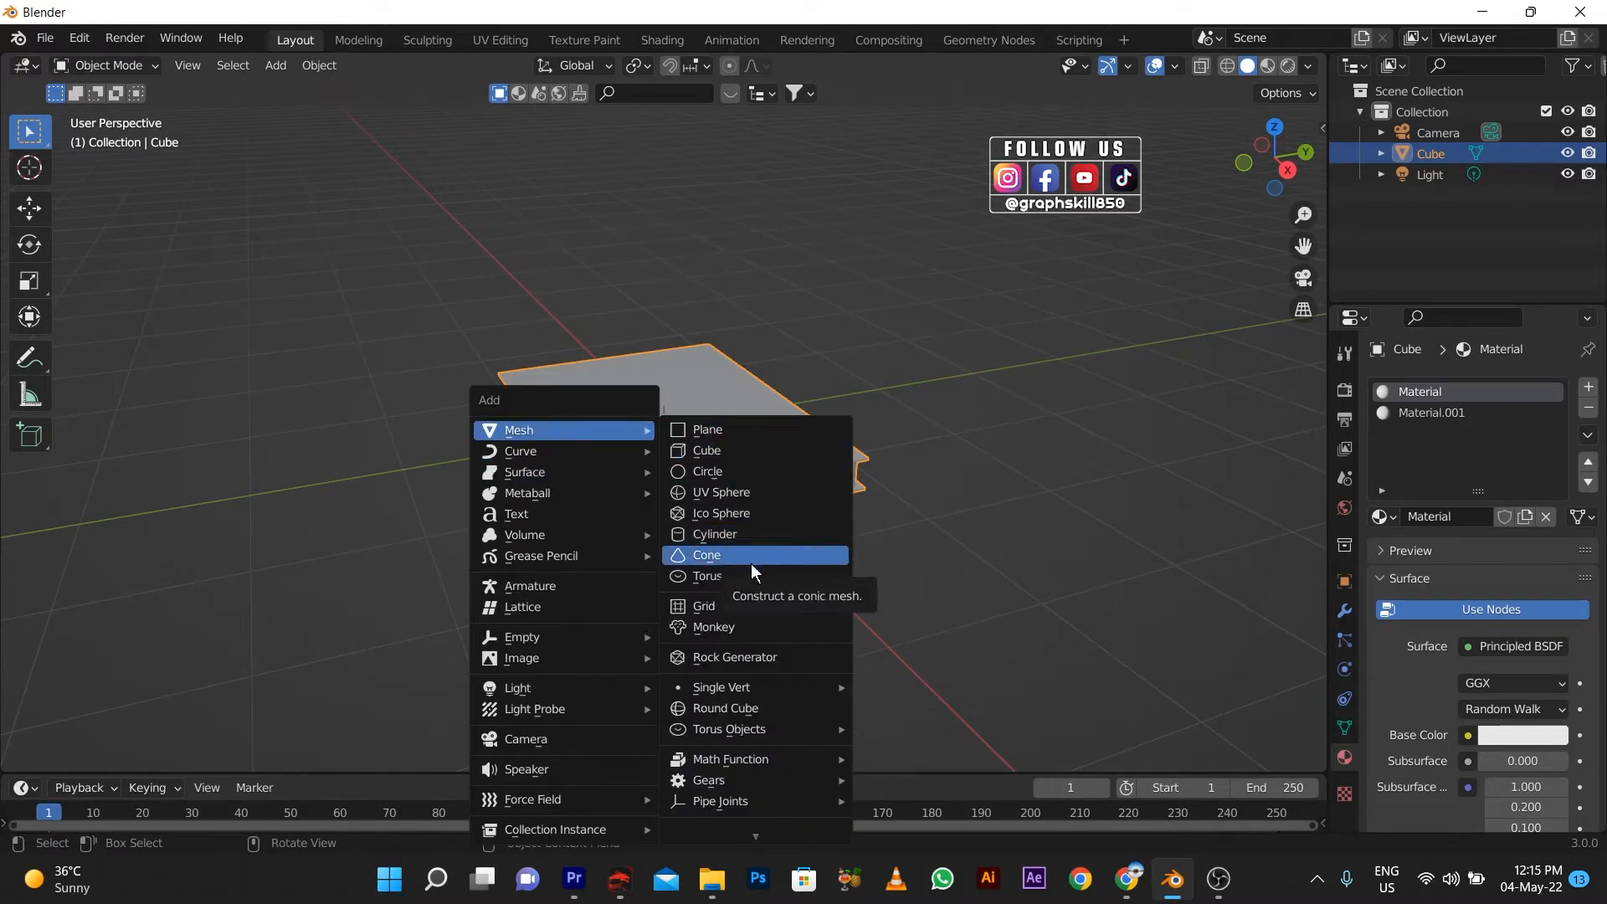
left_click(743, 540)
key("s")
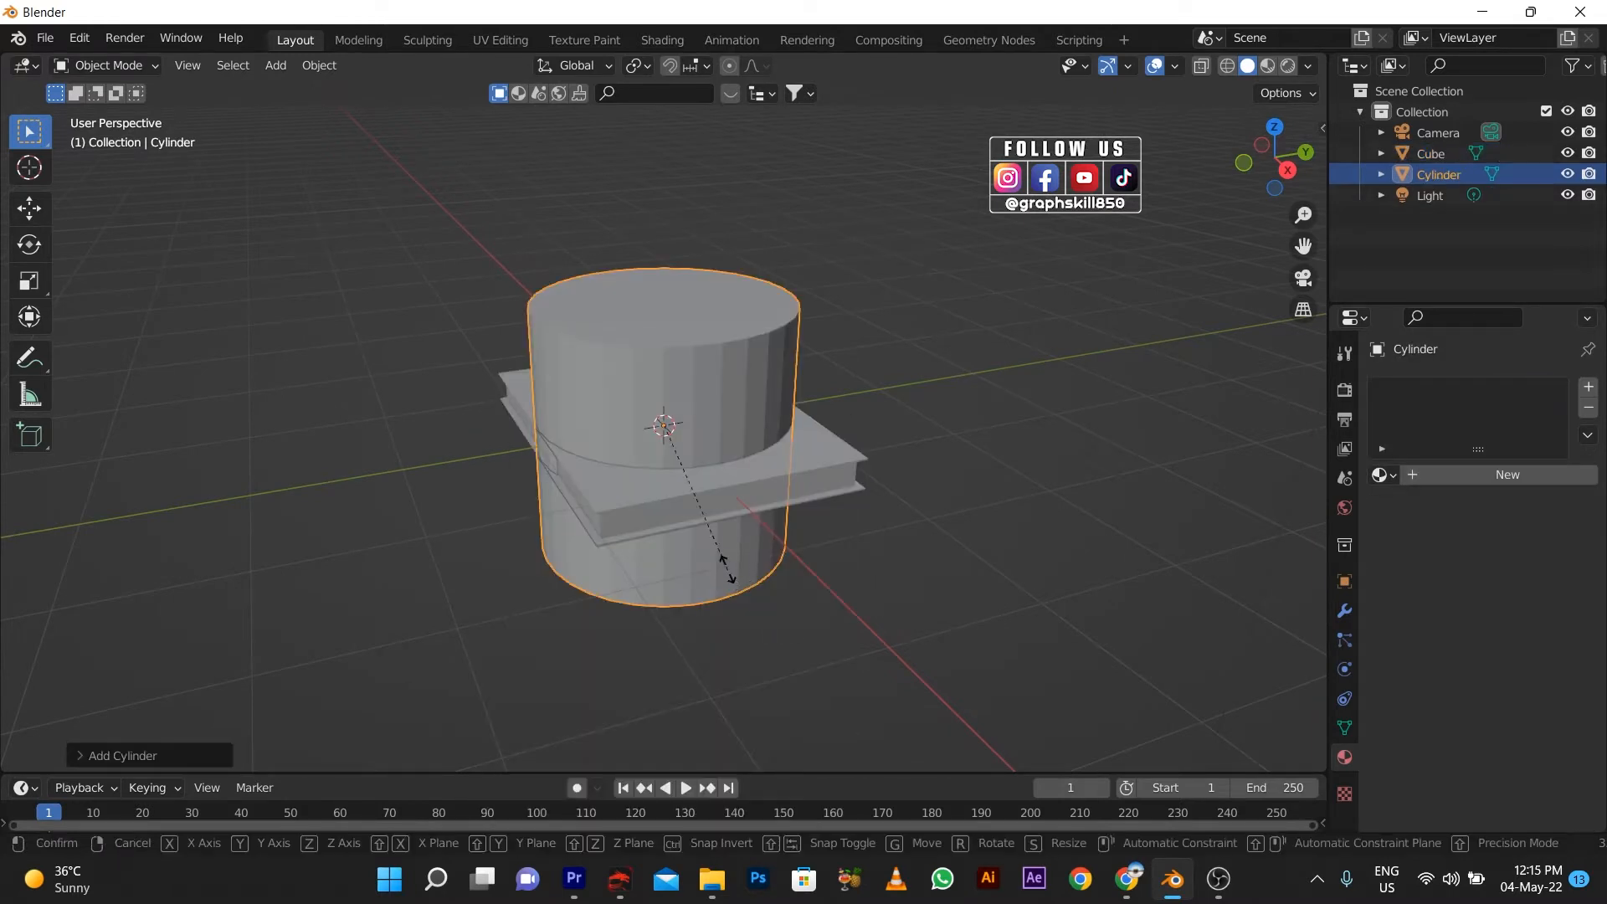
left_click(598, 463)
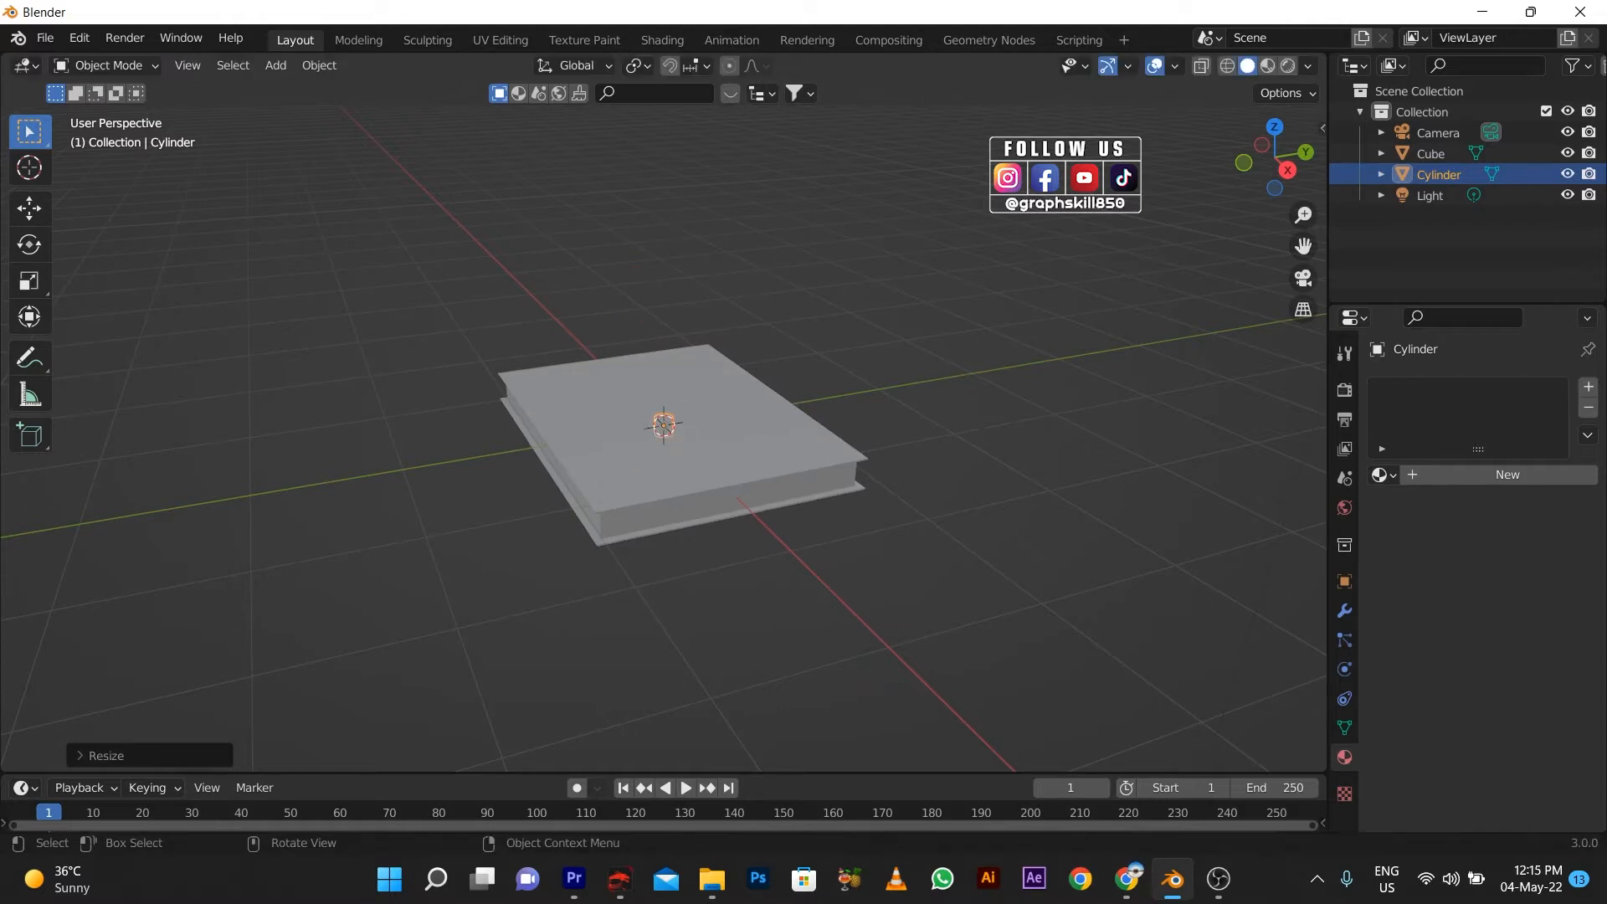
key("s")
key("z")
left_click(657, 419)
- Show the scene in wireframe from above and move the cylinder to the book's corner at positive X and negative Y
middle_click_drag(683, 620, 671, 584)
key("KP_7")
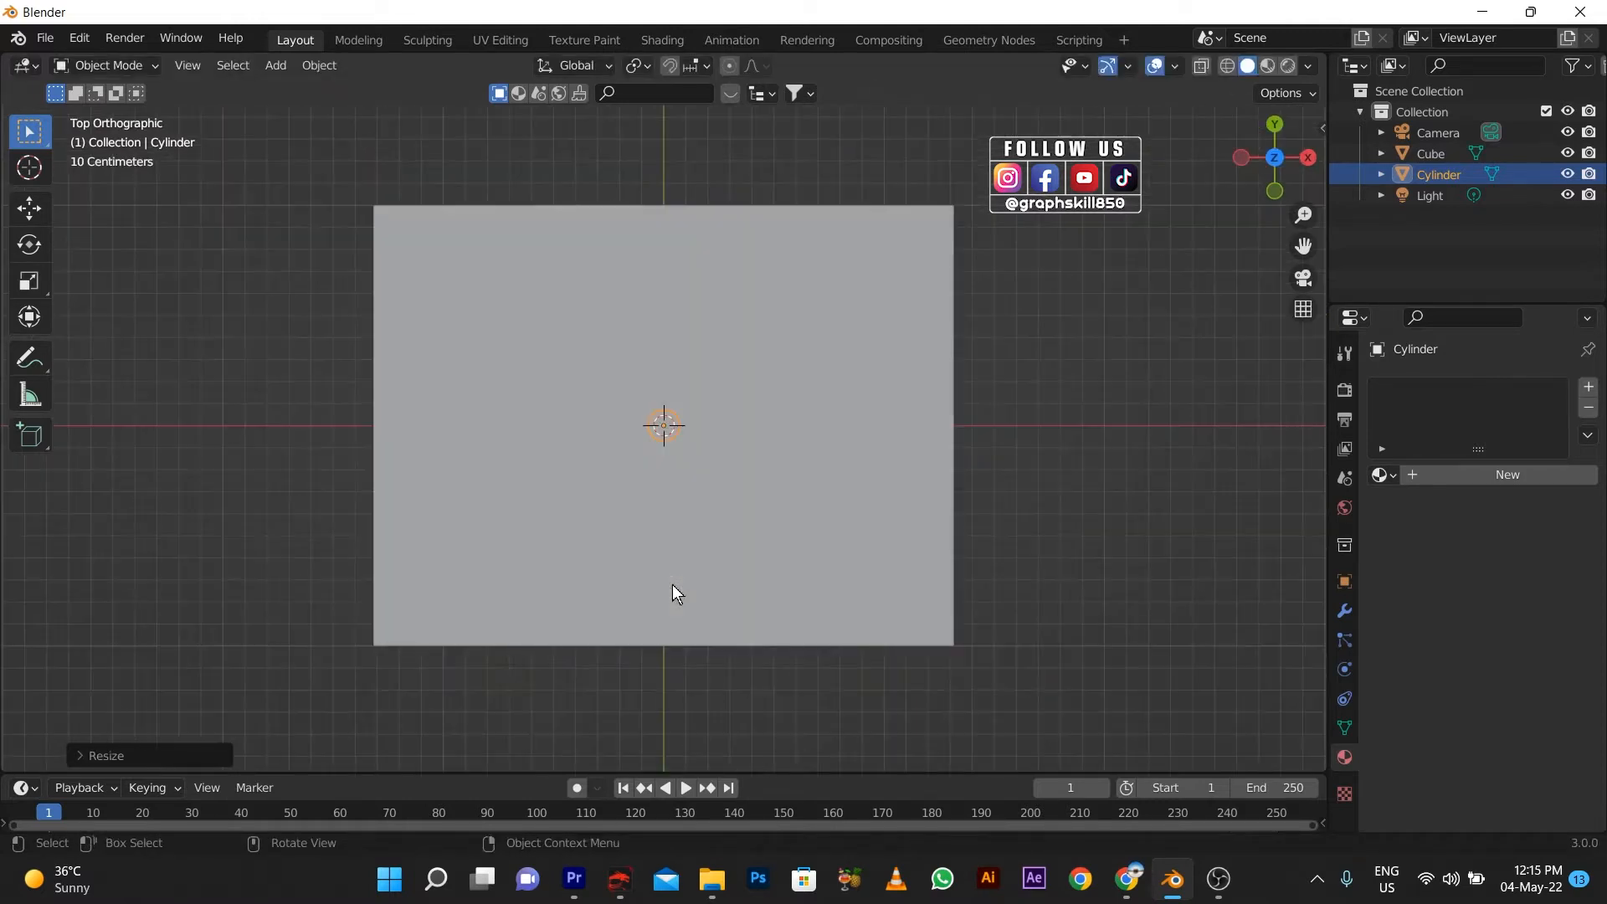
left_click(1228, 66)
left_click(28, 207)
left_click_drag(660, 392, 649, 552)
left_click_drag(691, 599, 923, 579)
- Shrink the cylinder into a thin rod and shift it slightly along negative Y toward the book's edge
middle_click_drag(876, 629, 735, 574)
key("s")
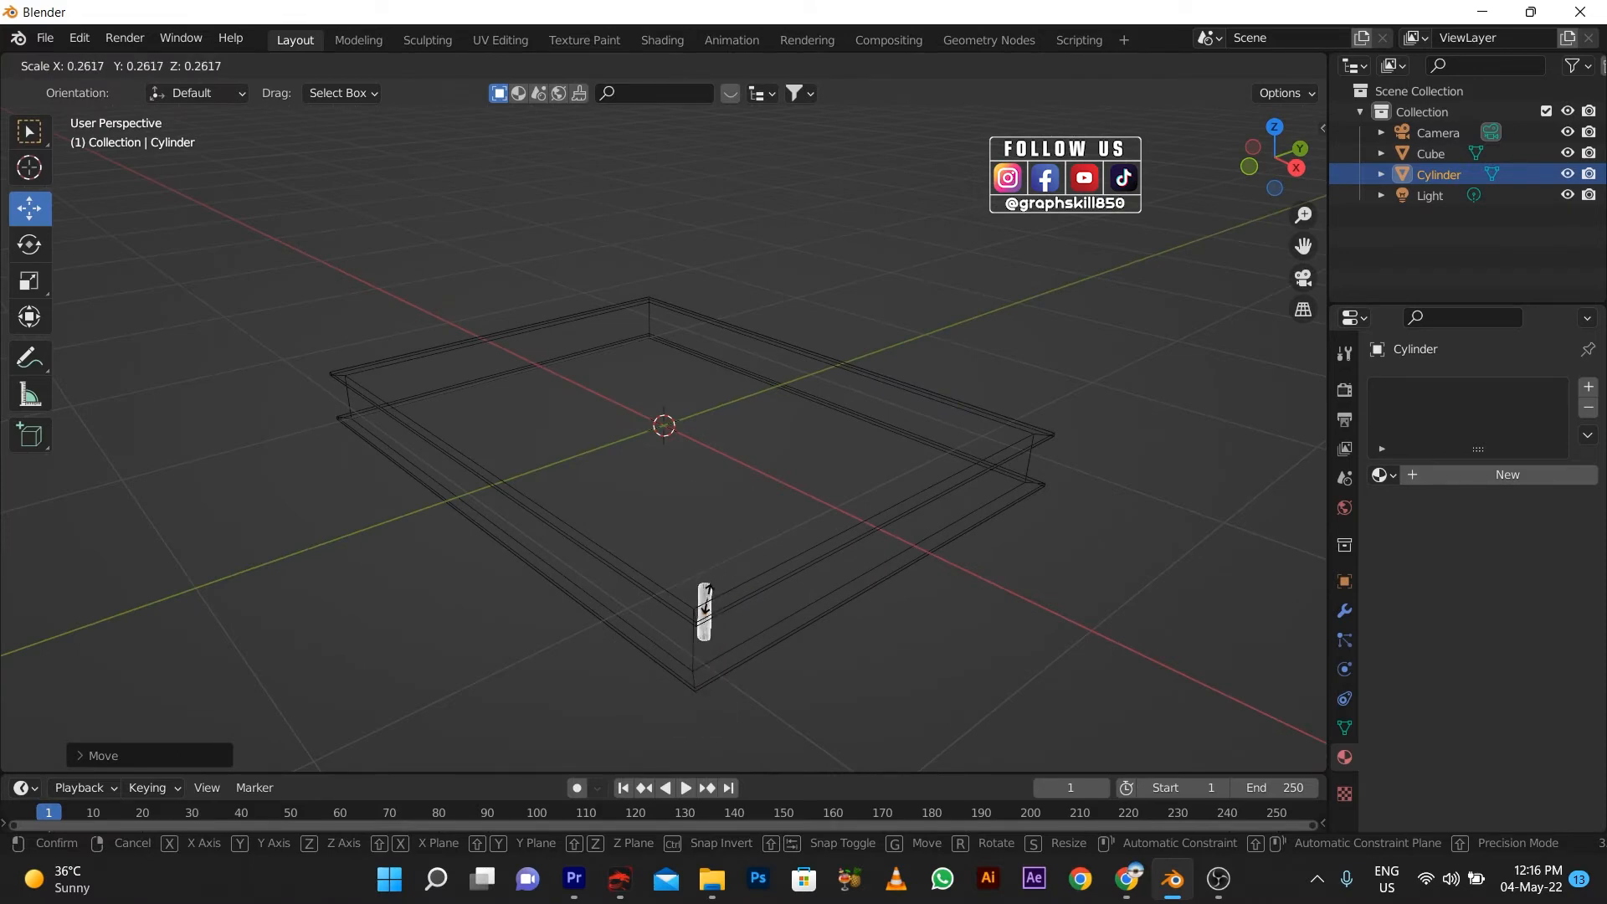
left_click(712, 614)
left_click_drag(755, 590, 730, 596)
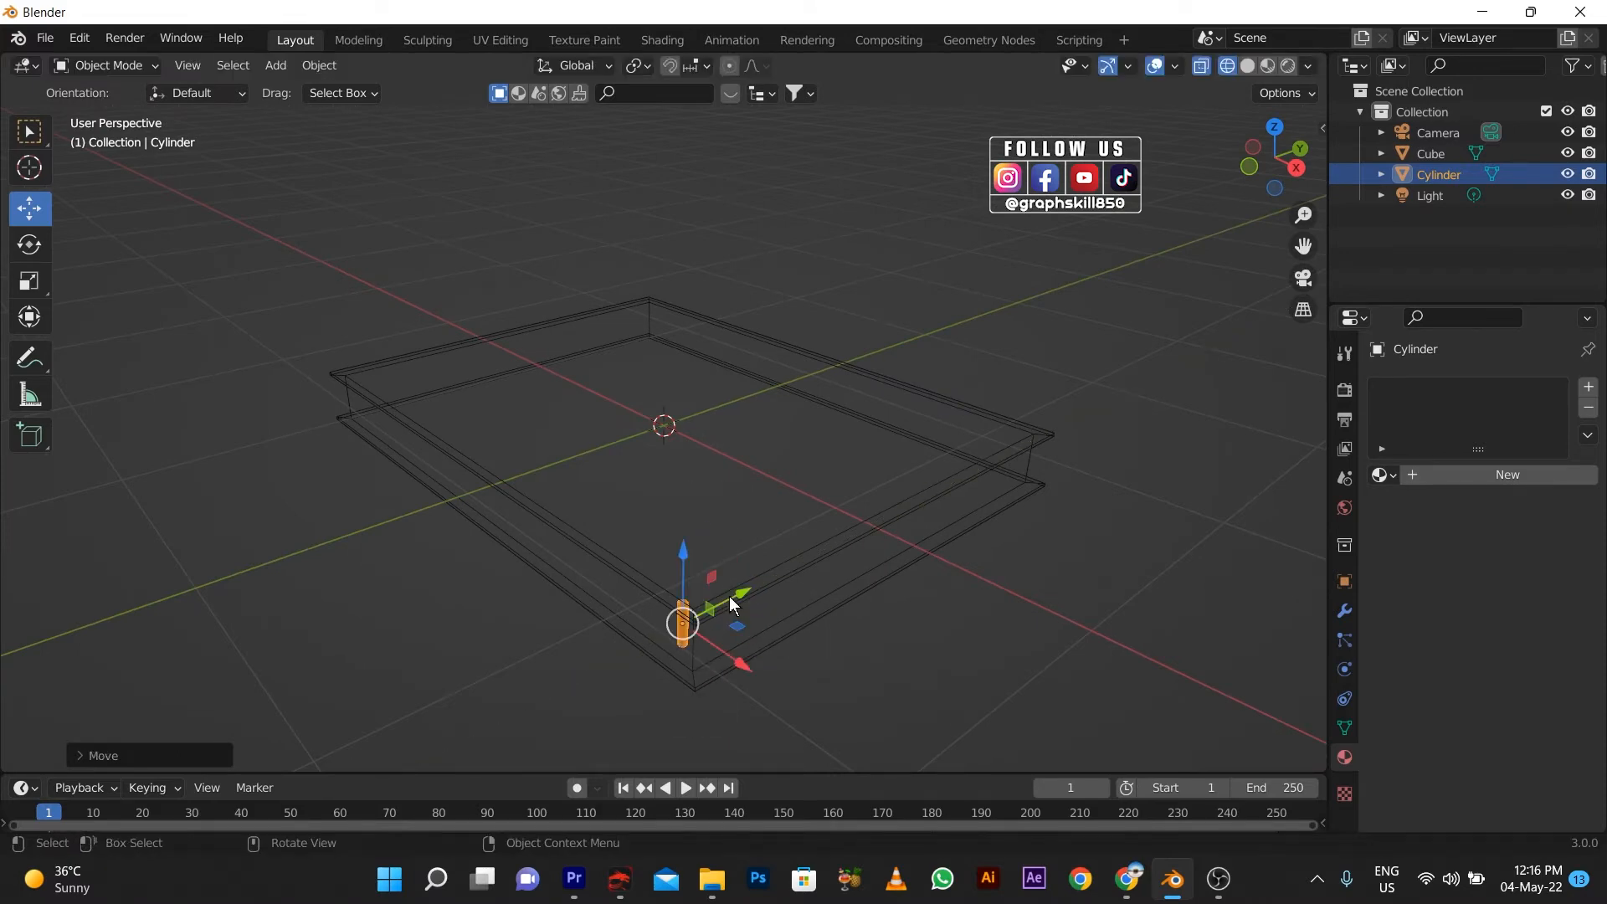
- Stretch the thin rod along Z so it passes through both covers of the book
scroll(668, 630, "up", 3)
middle_click_drag(670, 630, 658, 360, "shift")
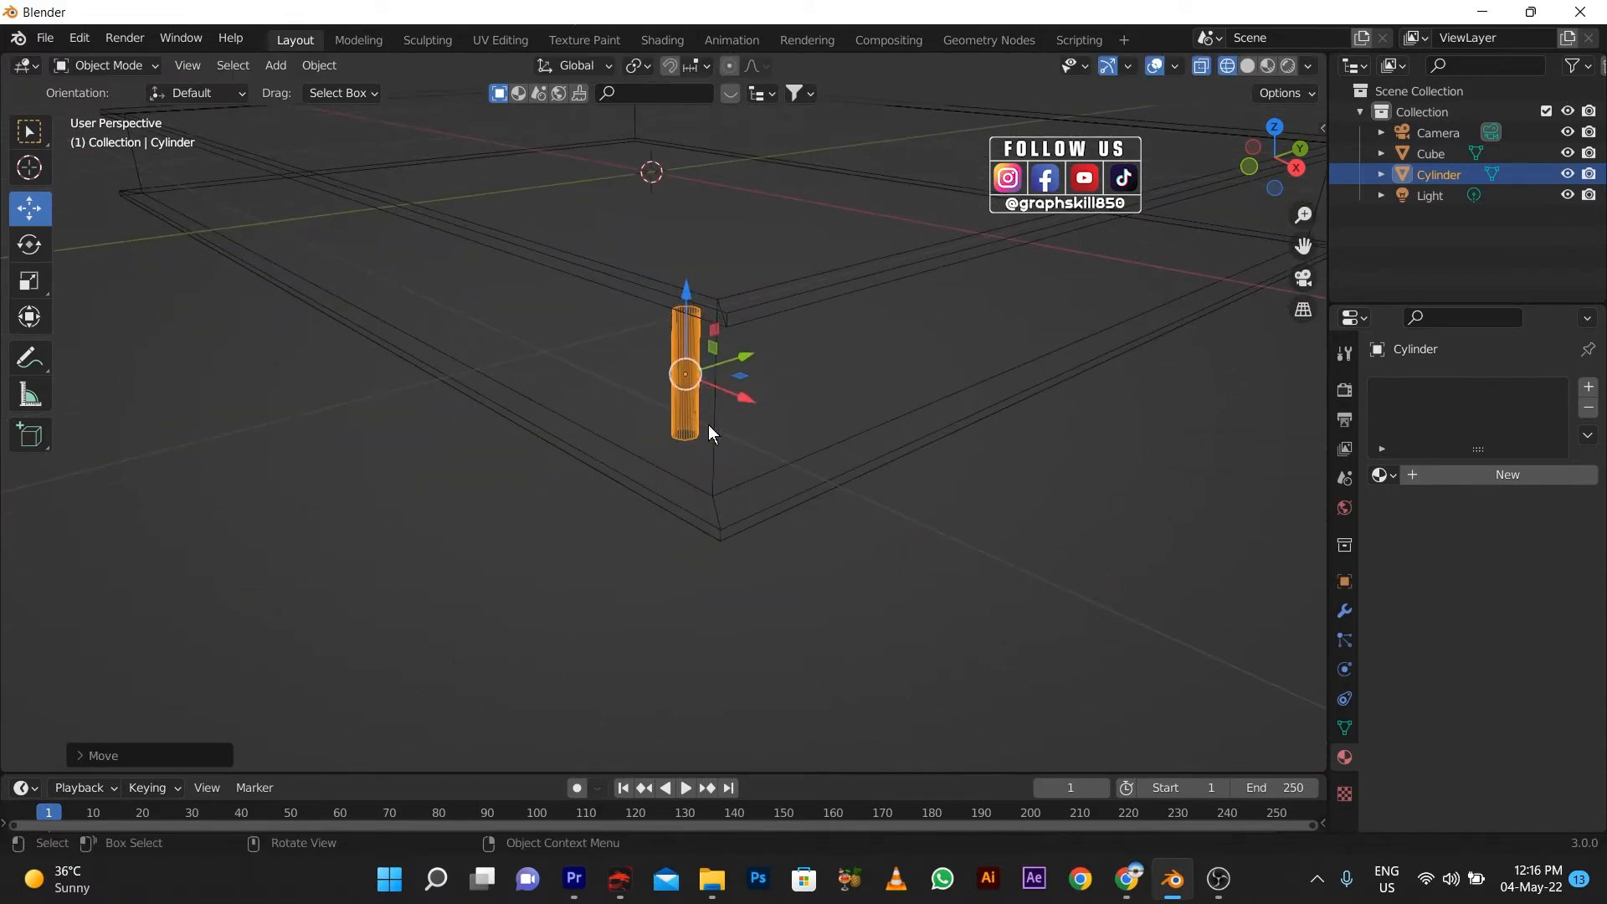
scroll(639, 410, "up", 1)
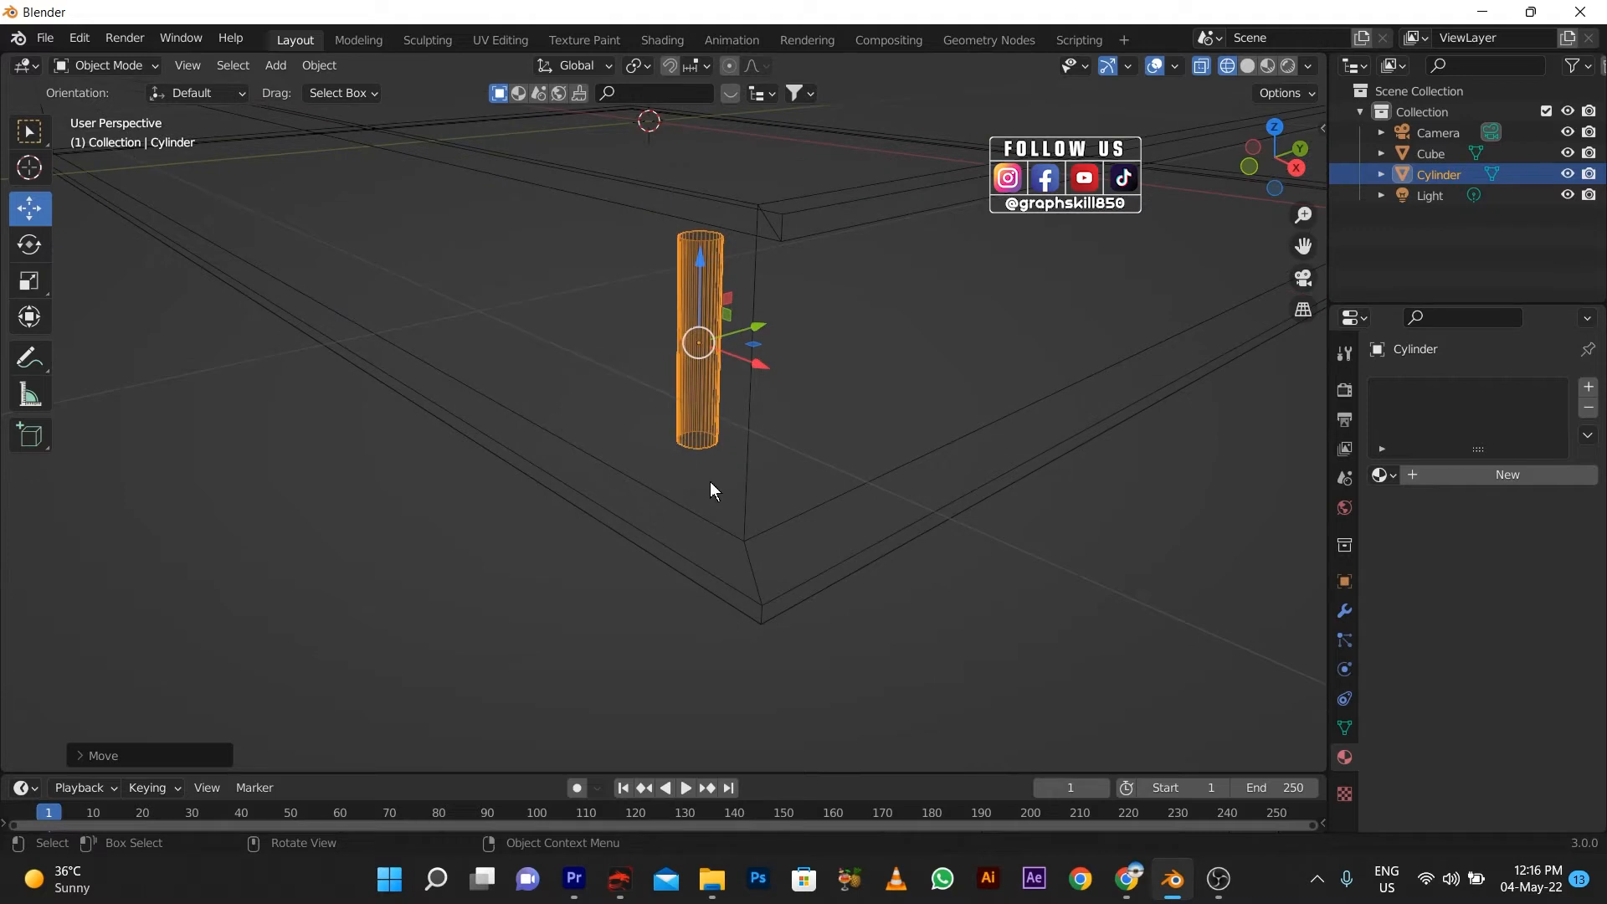
scroll(729, 527, "down", 2)
key("s")
key("z")
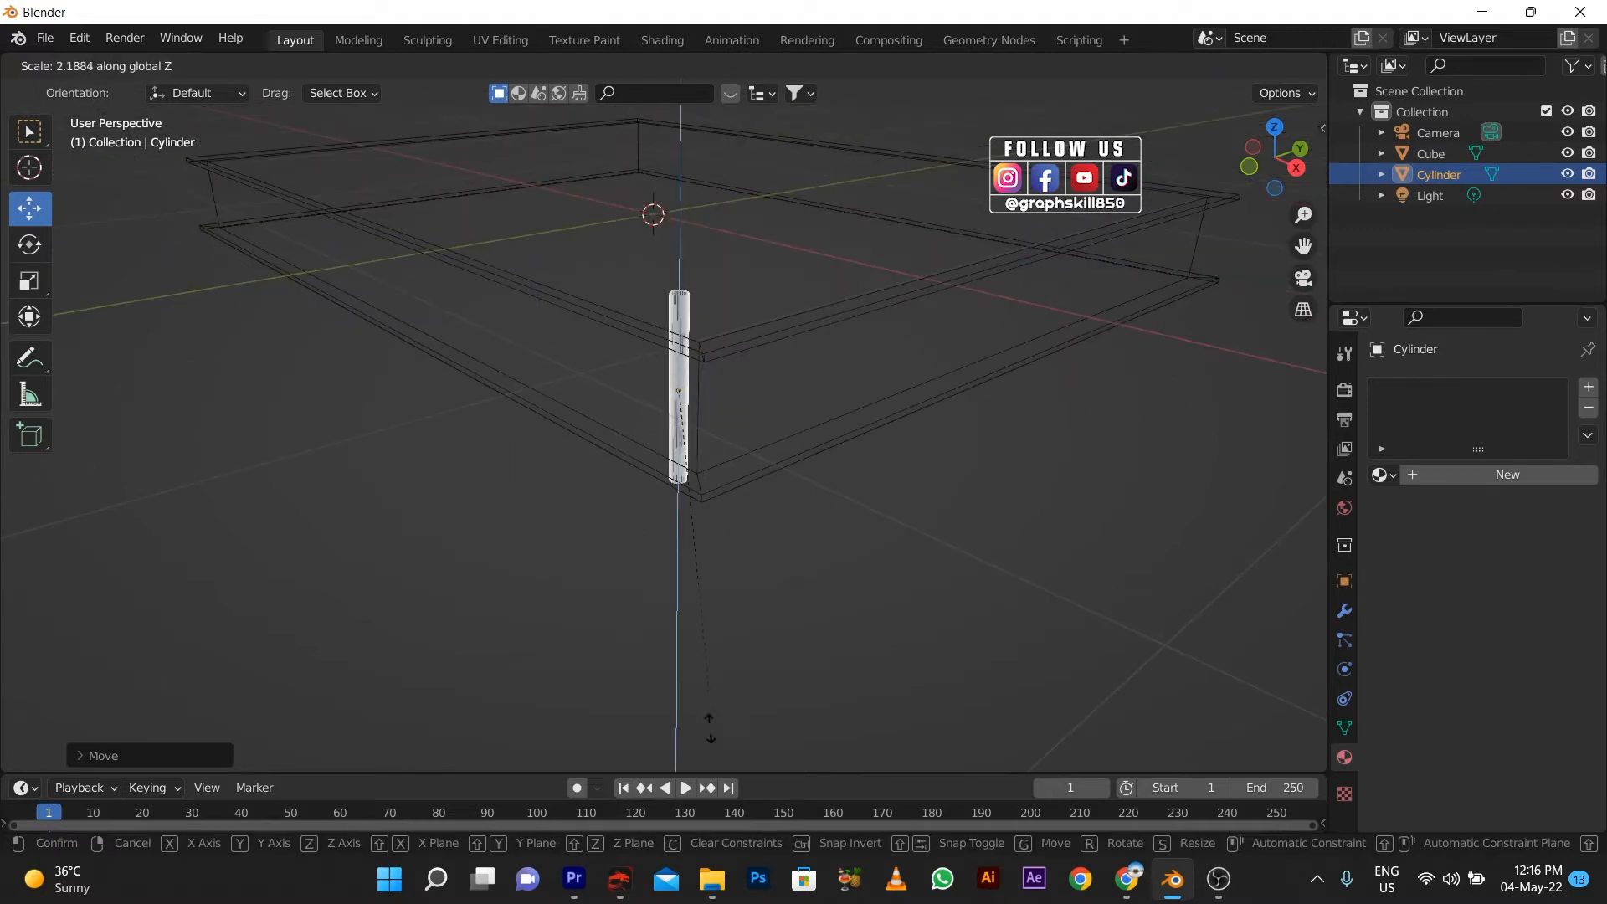
left_click(765, 577)
- Switch the viewport back to solid shading
left_click(1267, 67)
middle_click_drag(621, 267, 509, 393)
left_click(1249, 64)
scroll(611, 329, "down", 3)
scroll(508, 402, "up", 3)
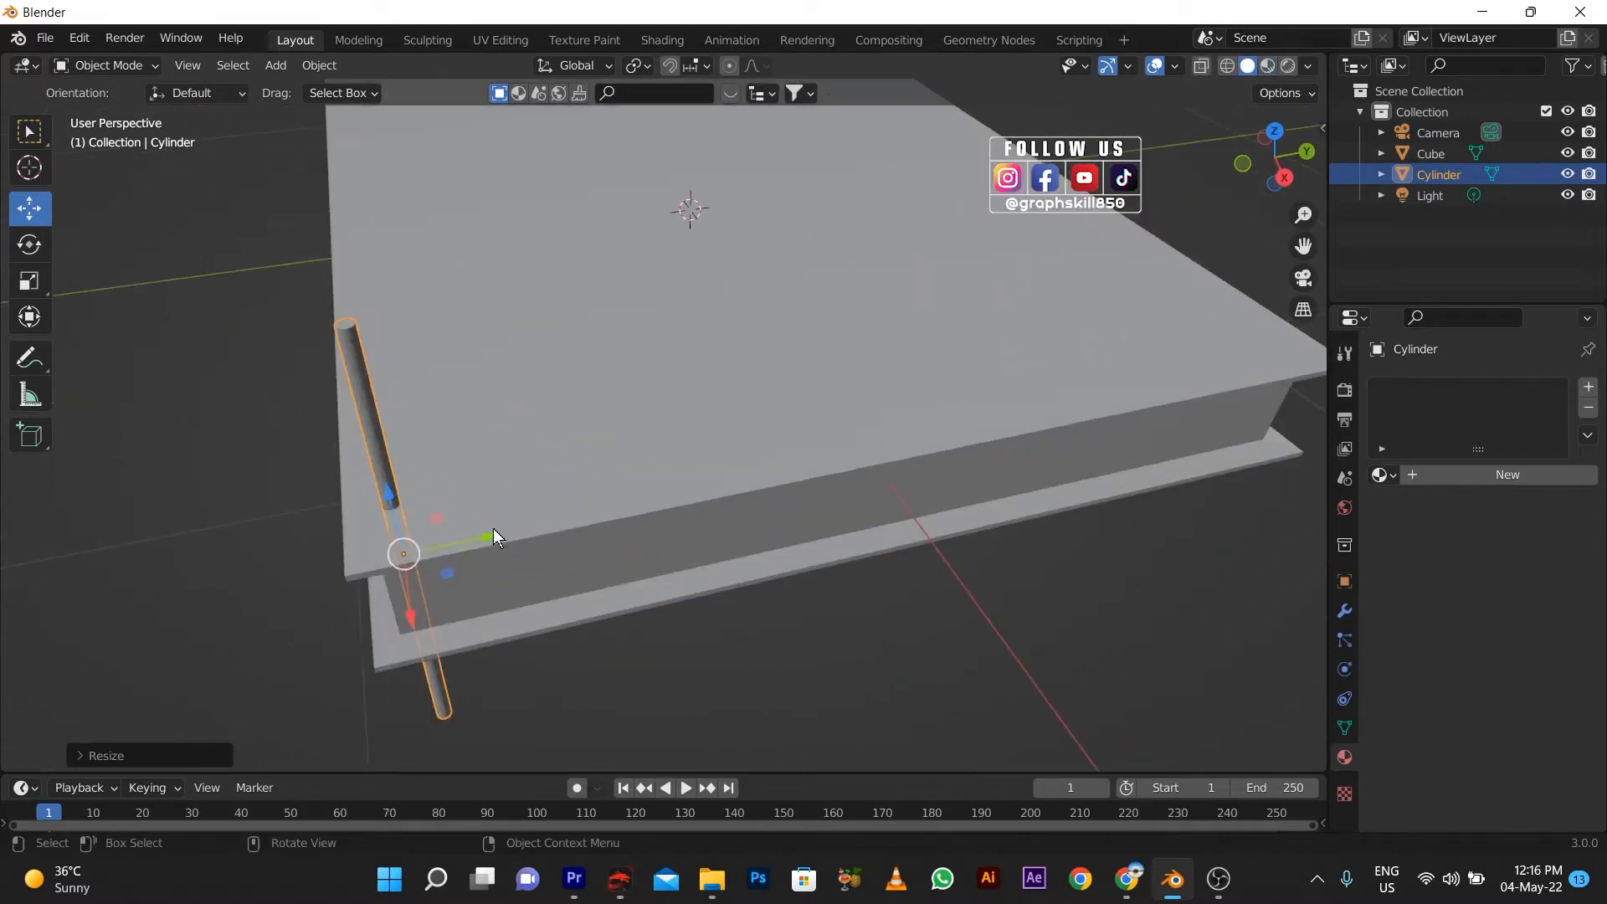
- Copy the rod and move the duplicate along X, well clear of the book
middle_click_drag(452, 548, 591, 549)
scroll(585, 549, "down", 3)
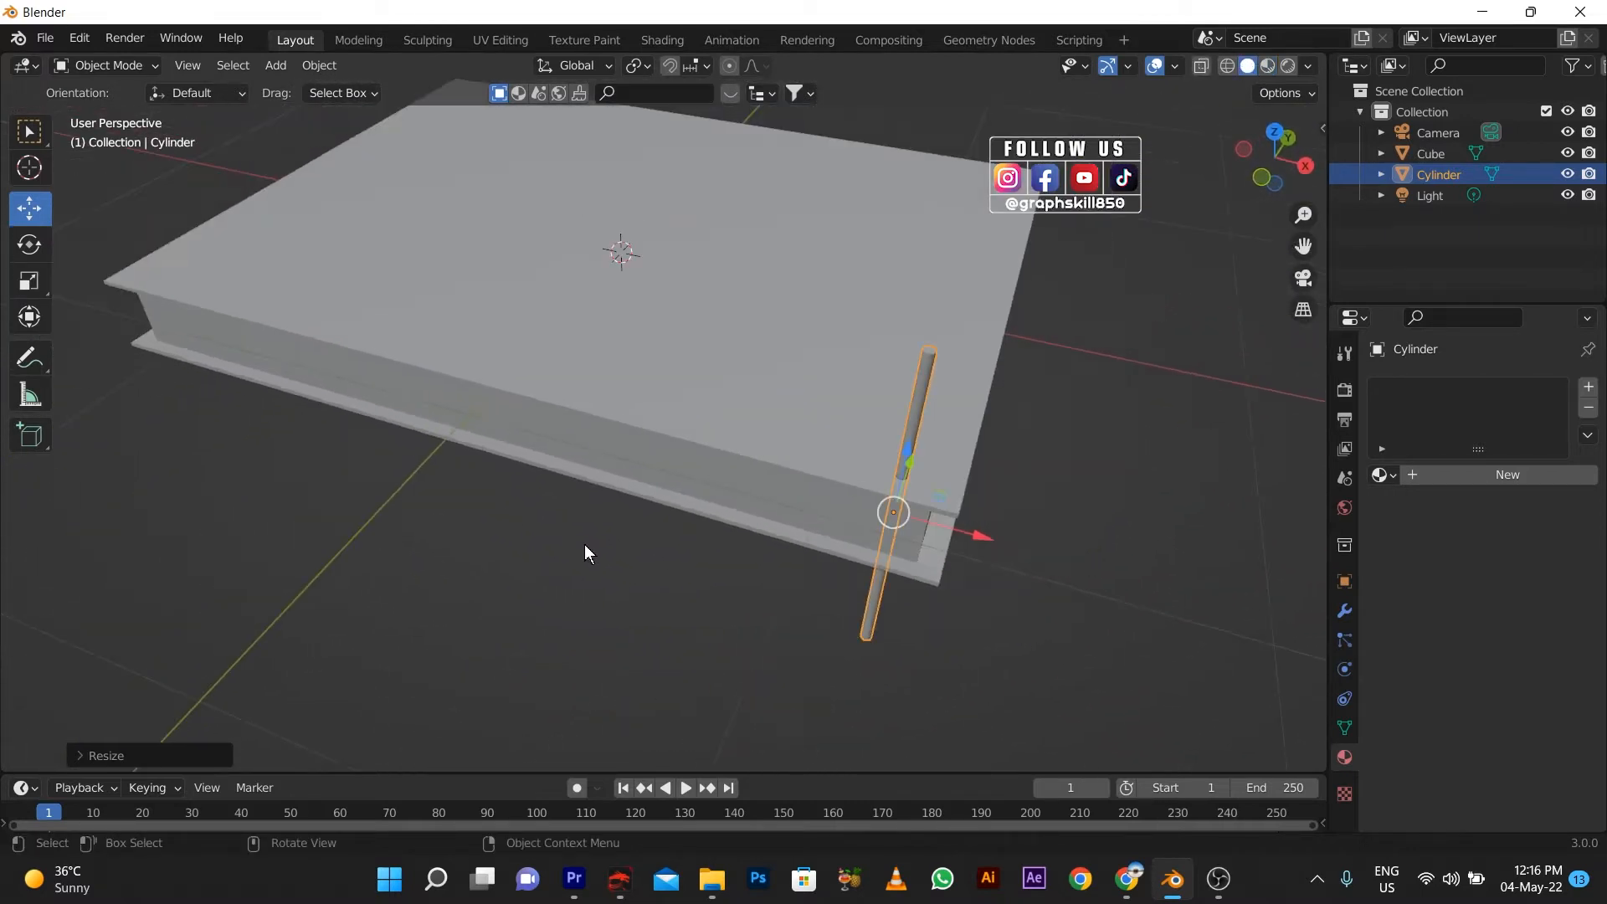
key("ctrl+c")
key("ctrl+v")
left_click_drag(874, 496, 1146, 562)
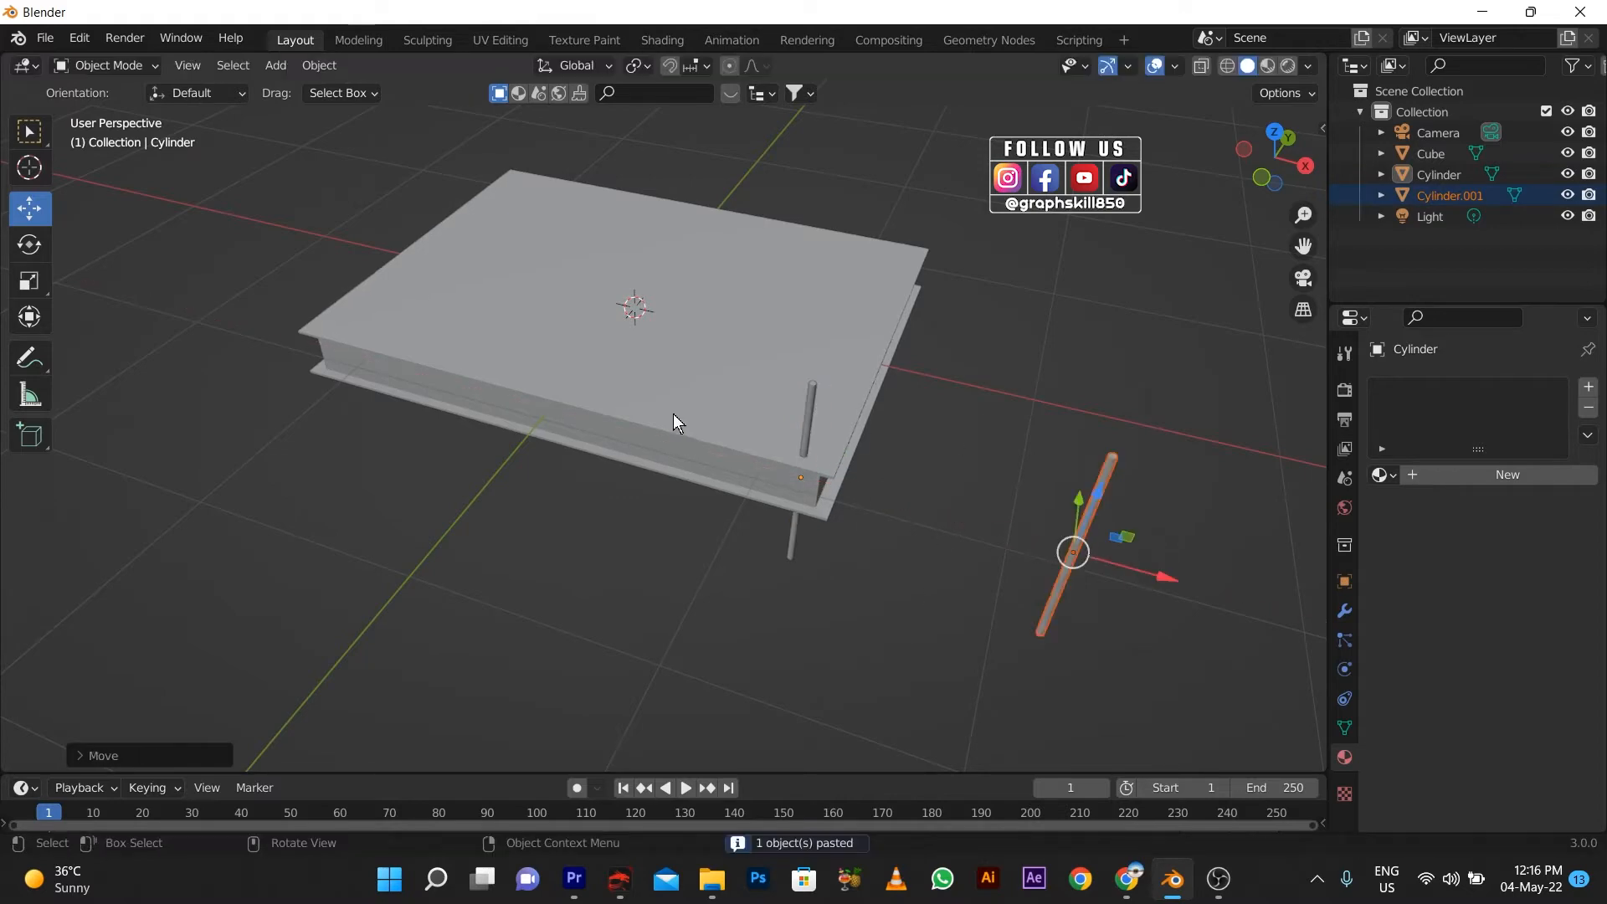
- Add a Boolean modifier to the book, using Difference with the rod in its corner as the cutting object
left_click(569, 415)
middle_click_drag(569, 416, 478, 405)
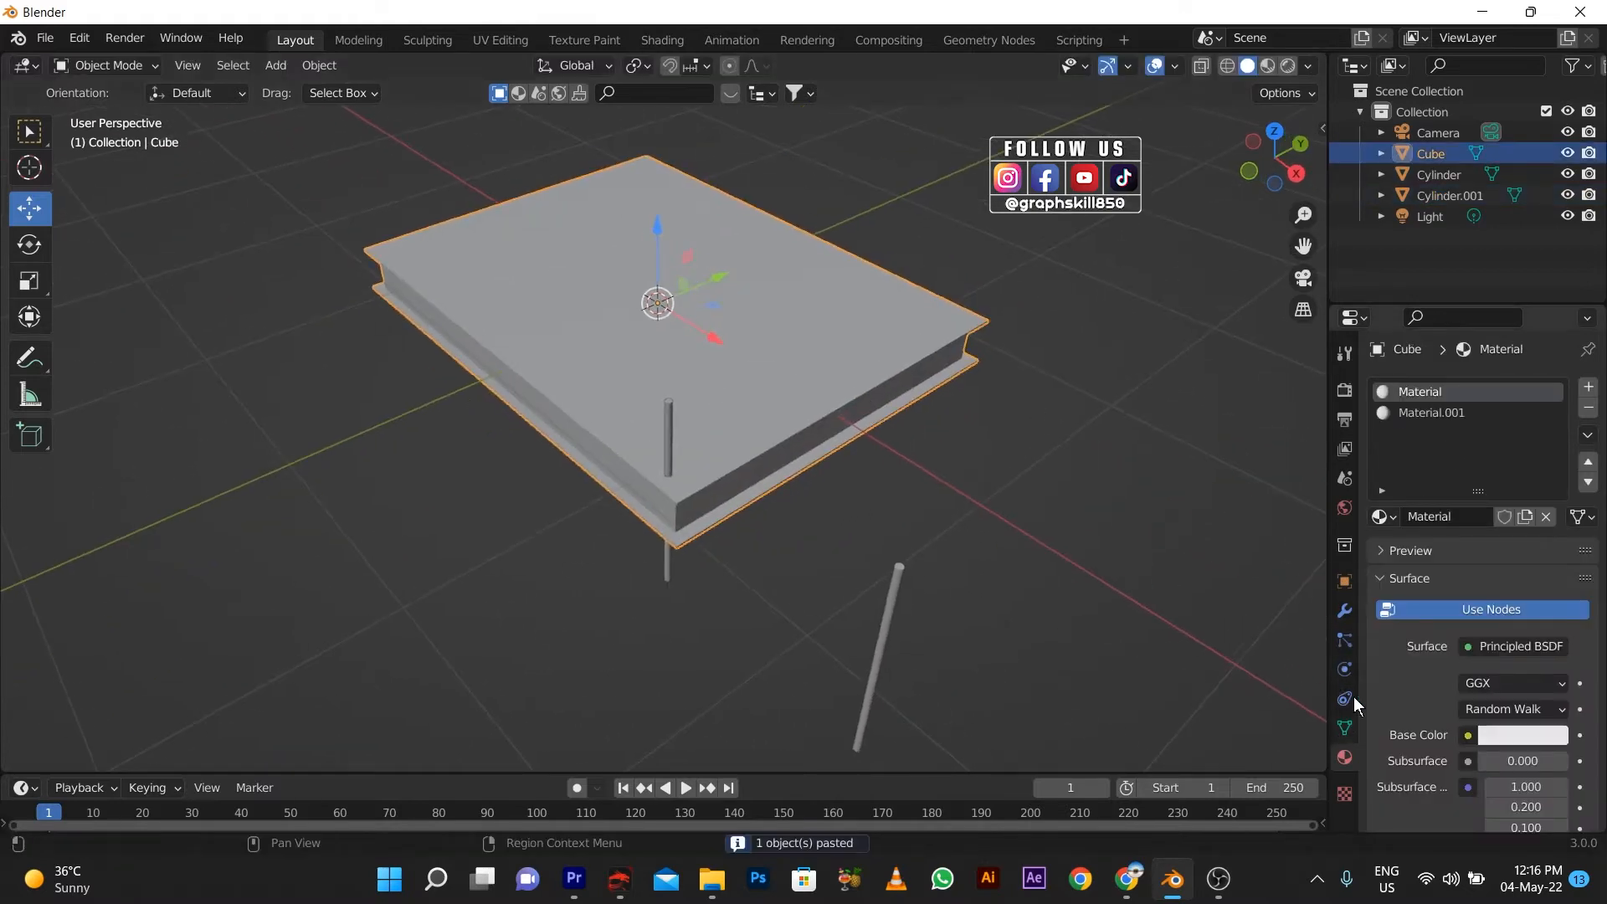
left_click(1344, 610)
left_click(1429, 393)
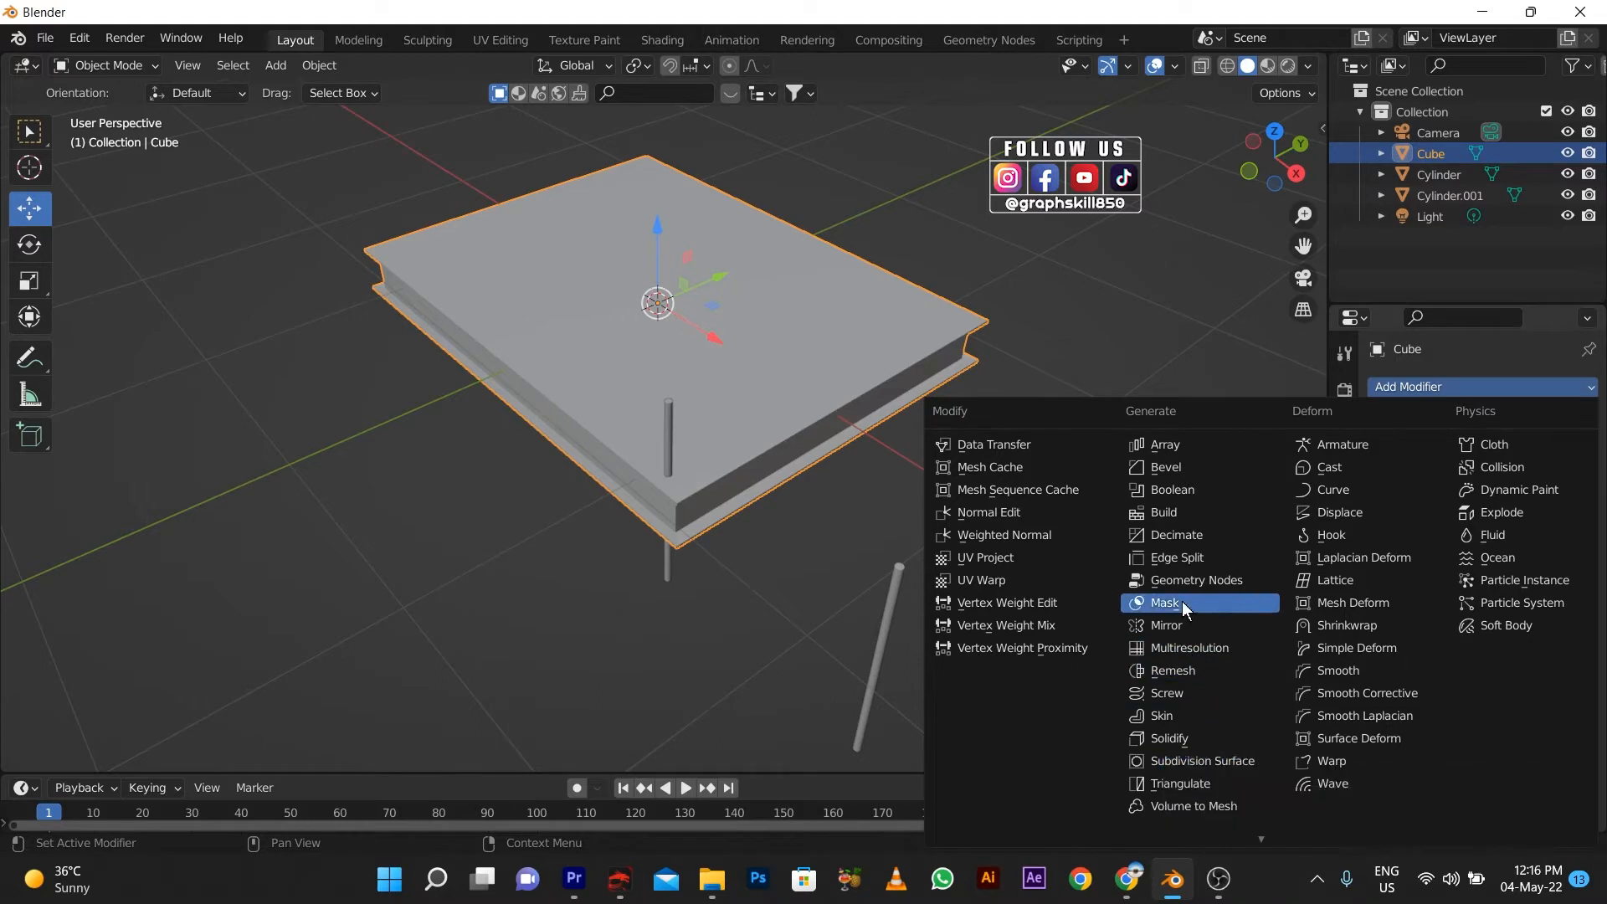
left_click(1165, 491)
left_click(1557, 503)
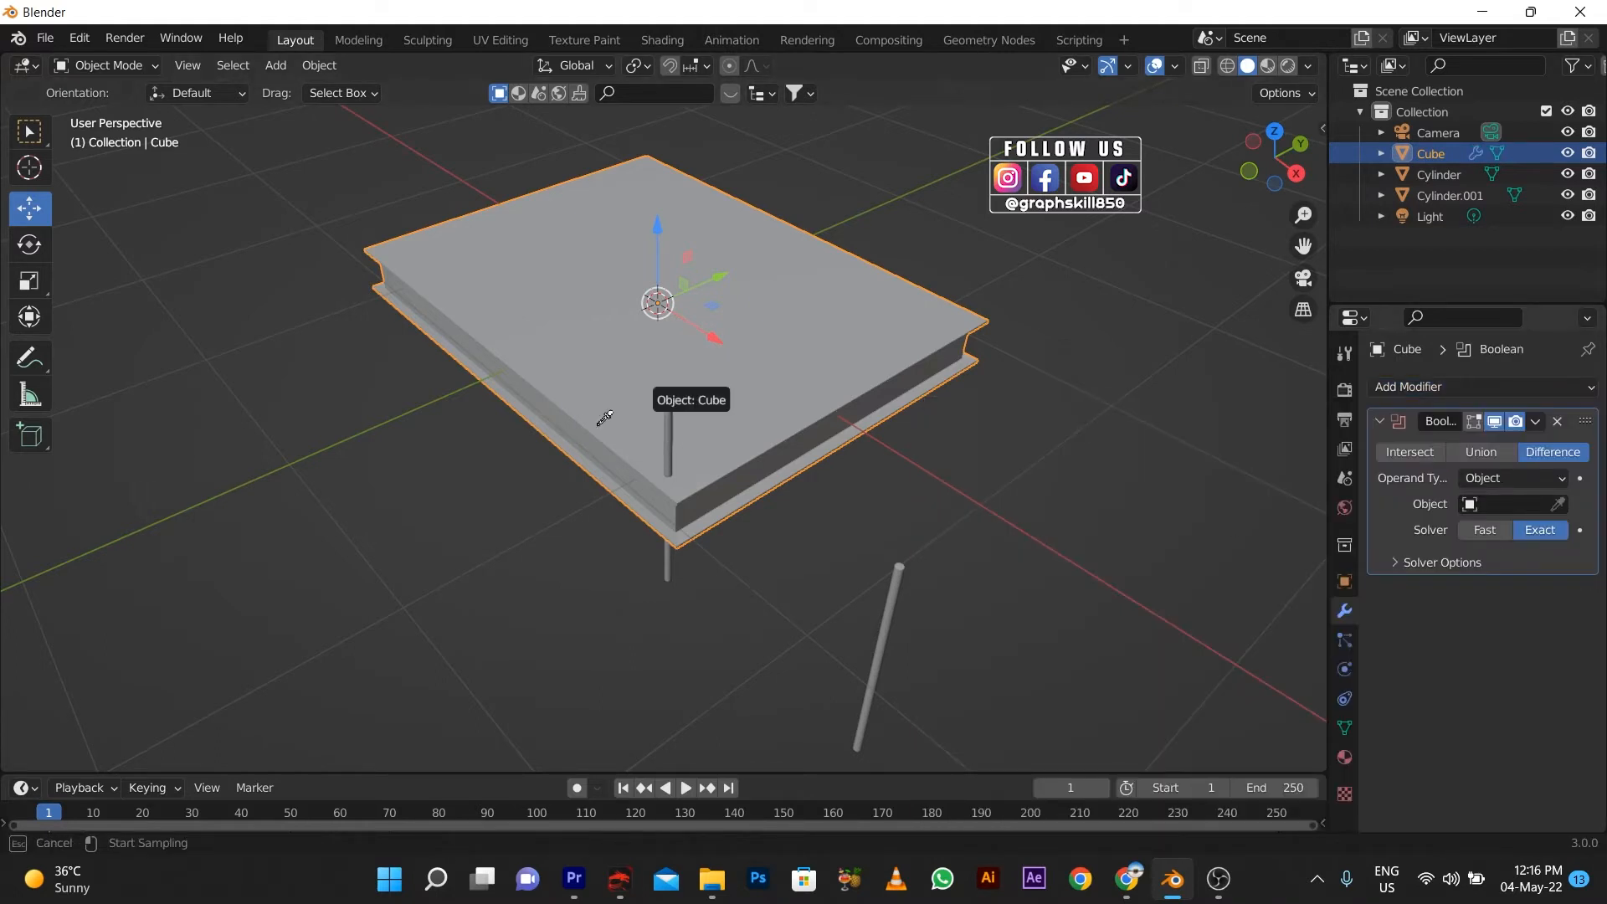
left_click(667, 418)
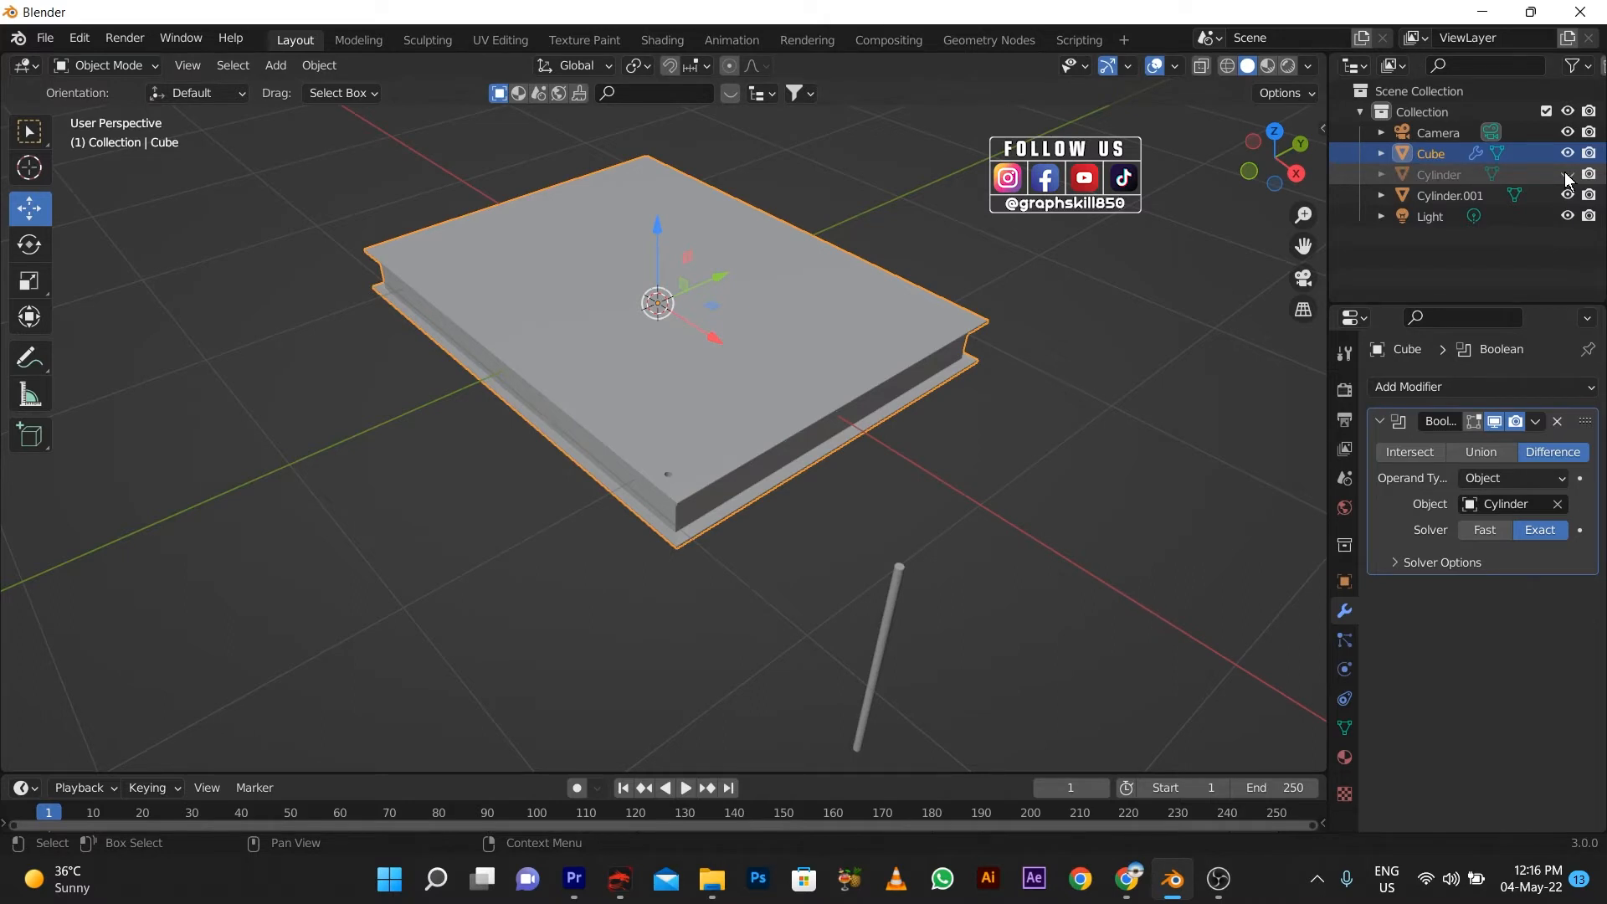
- Scale the rod in the book's corner up to about 2.1 times its size and toggle its visibility to check the hole
scroll(673, 427, "up", 5)
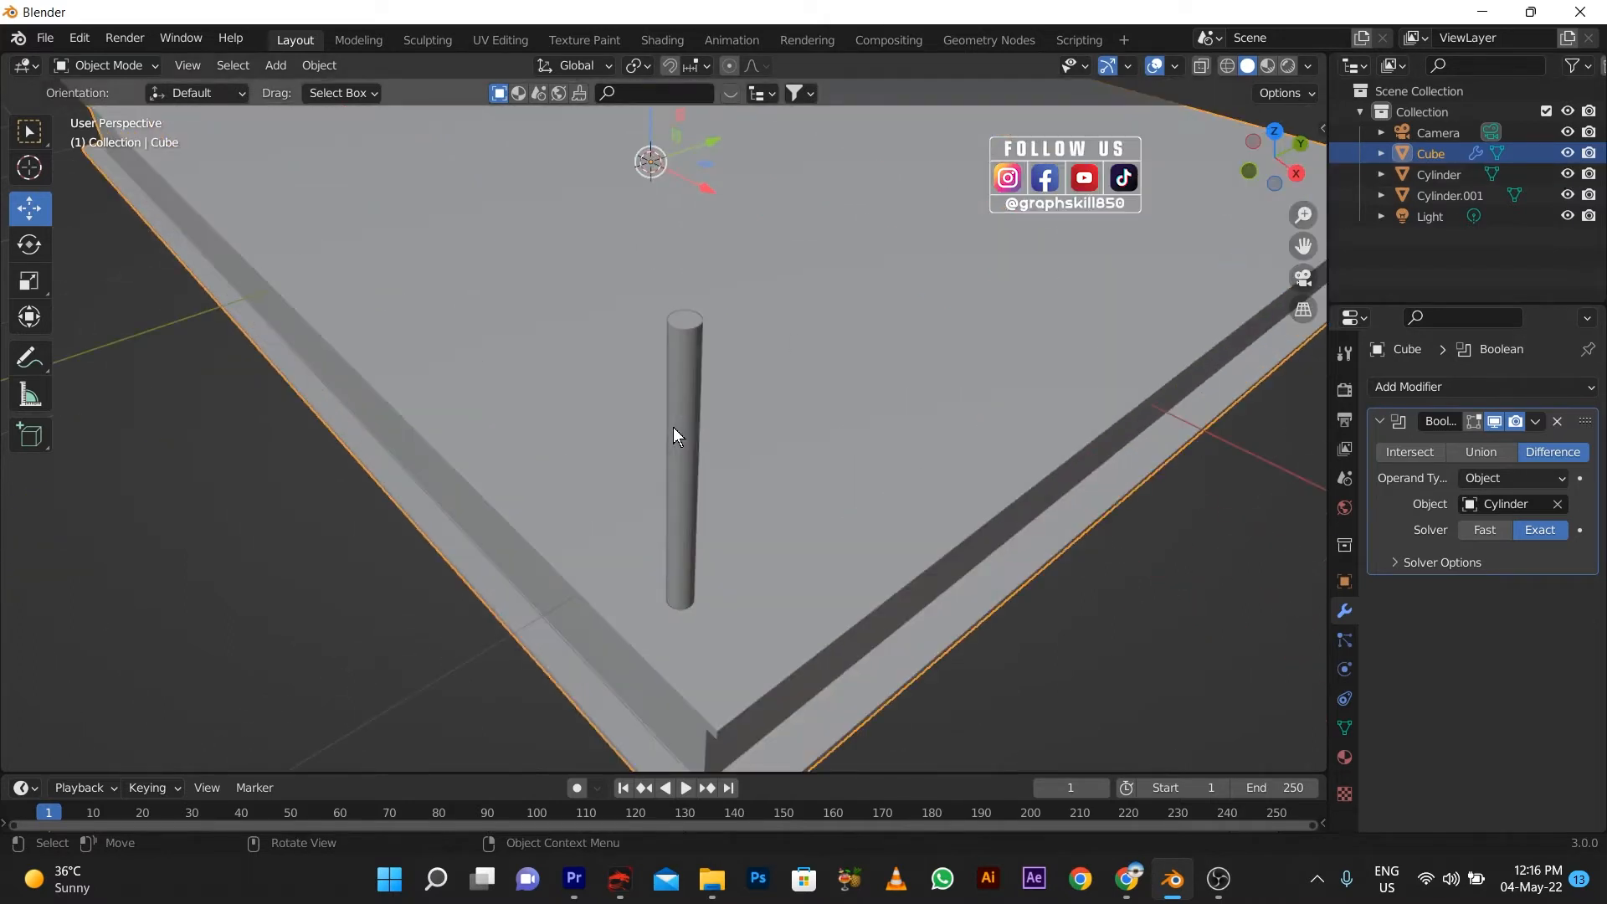
left_click(672, 427)
key("s")
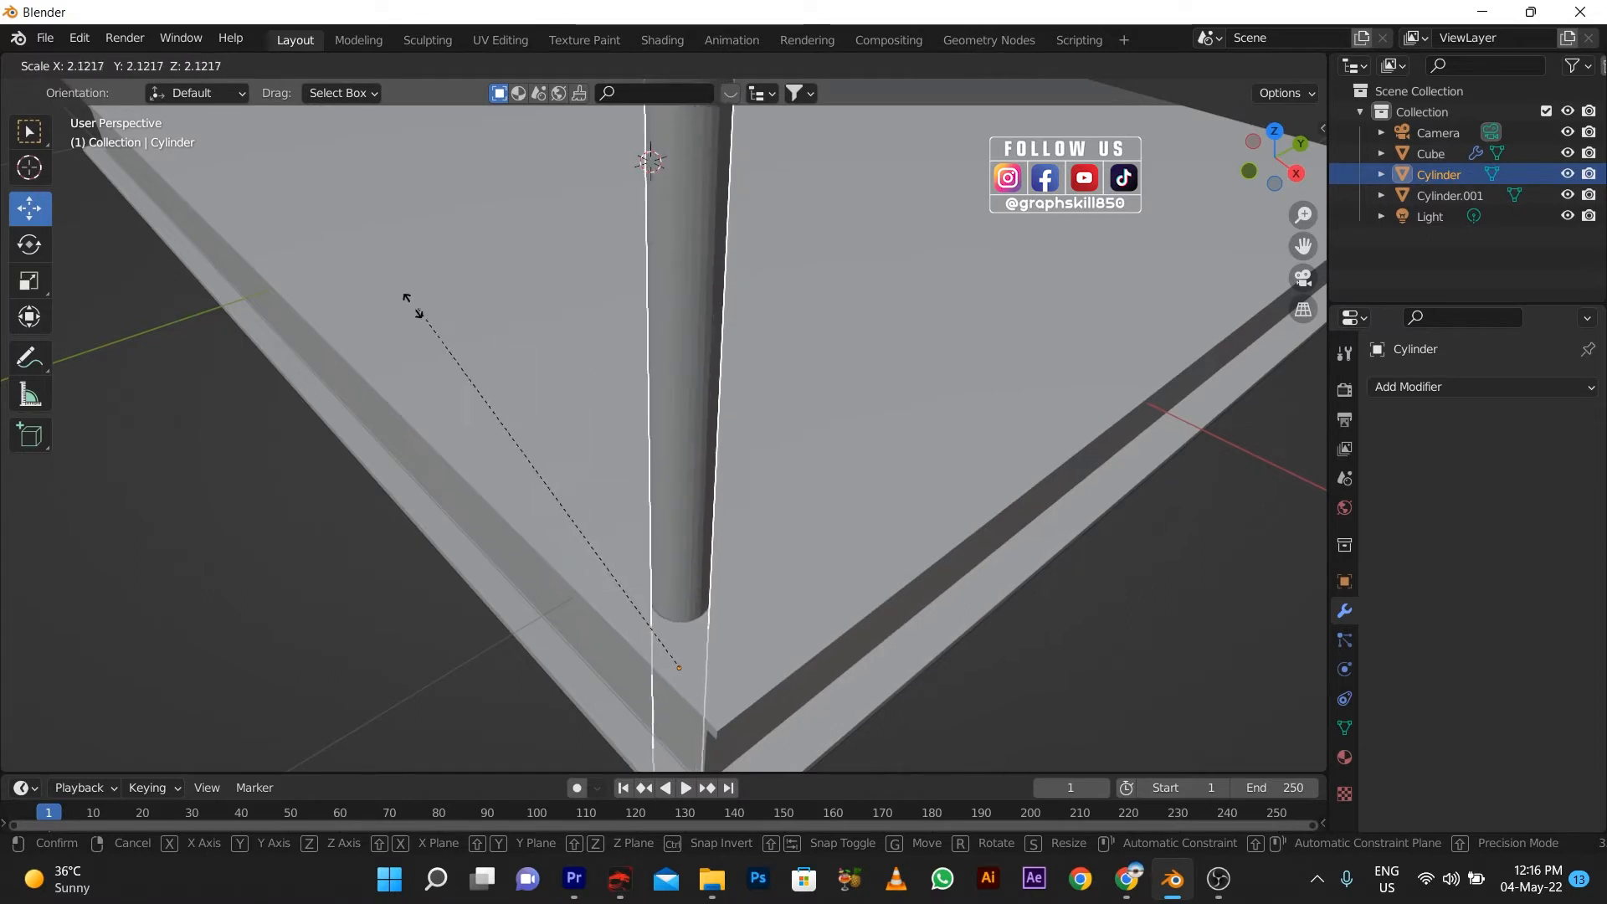
left_click(405, 298)
left_click(1569, 169)
left_click(1568, 169)
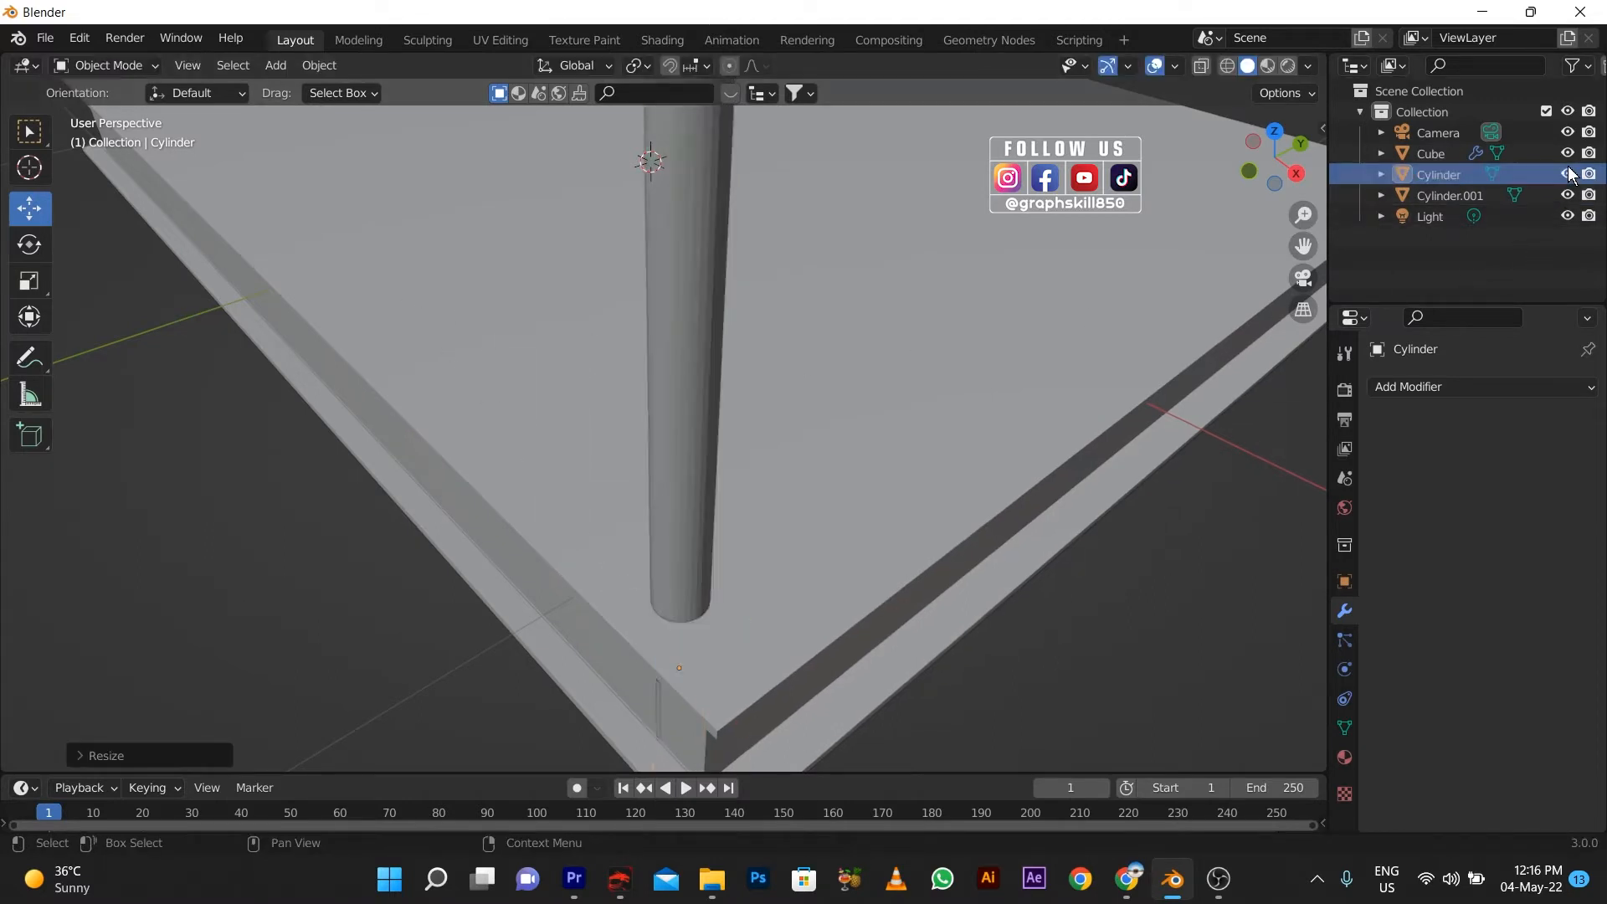
- Shift the enlarged rod slightly within the book's corner
scroll(989, 286, "down", 5)
scroll(682, 410, "up", 3)
left_click(681, 410)
left_click_drag(737, 559, 745, 542)
scroll(745, 542, "down", 3)
- In a wireframe top view, duplicate the rod as a separate object and offset the copy by -0.1 m along X
key("KP_7")
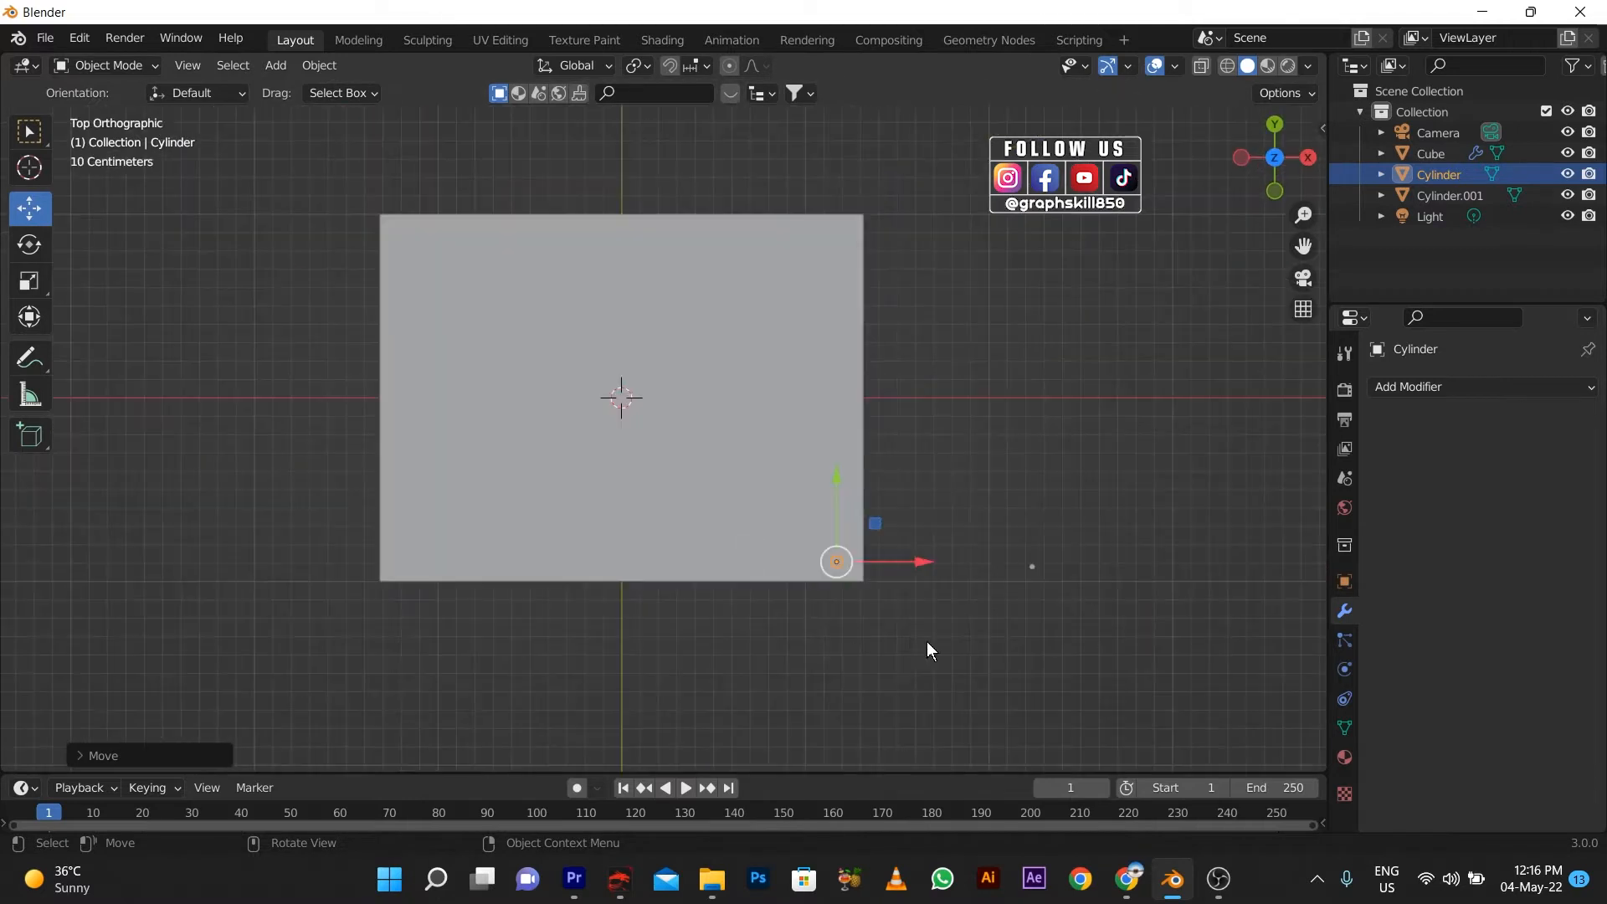
scroll(862, 578, "up", 1)
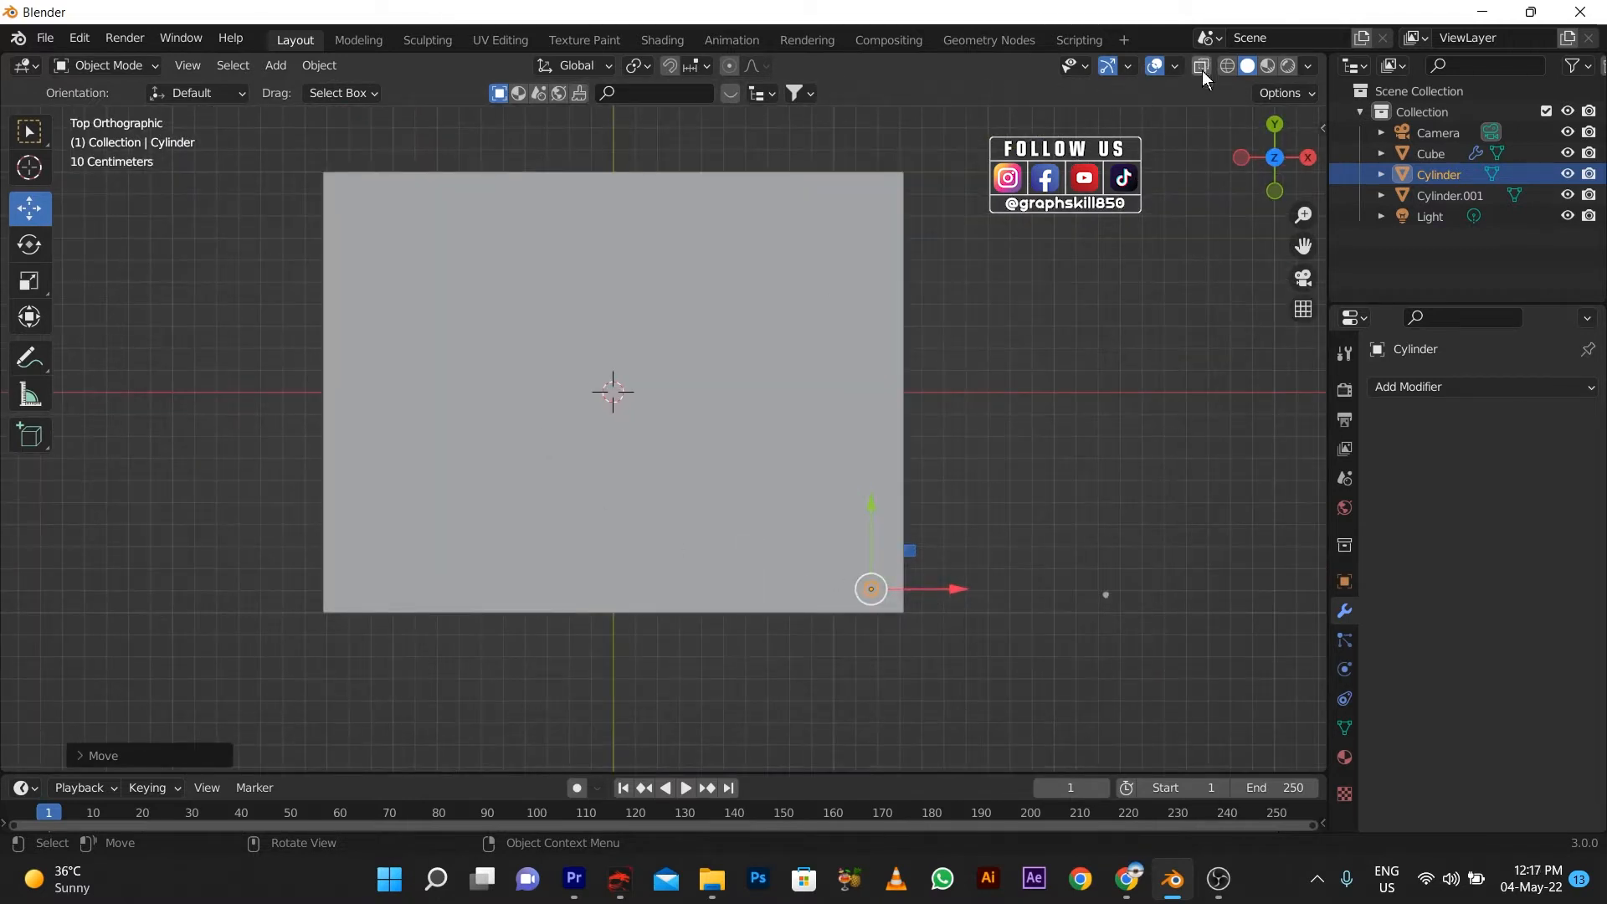
key("shift+z")
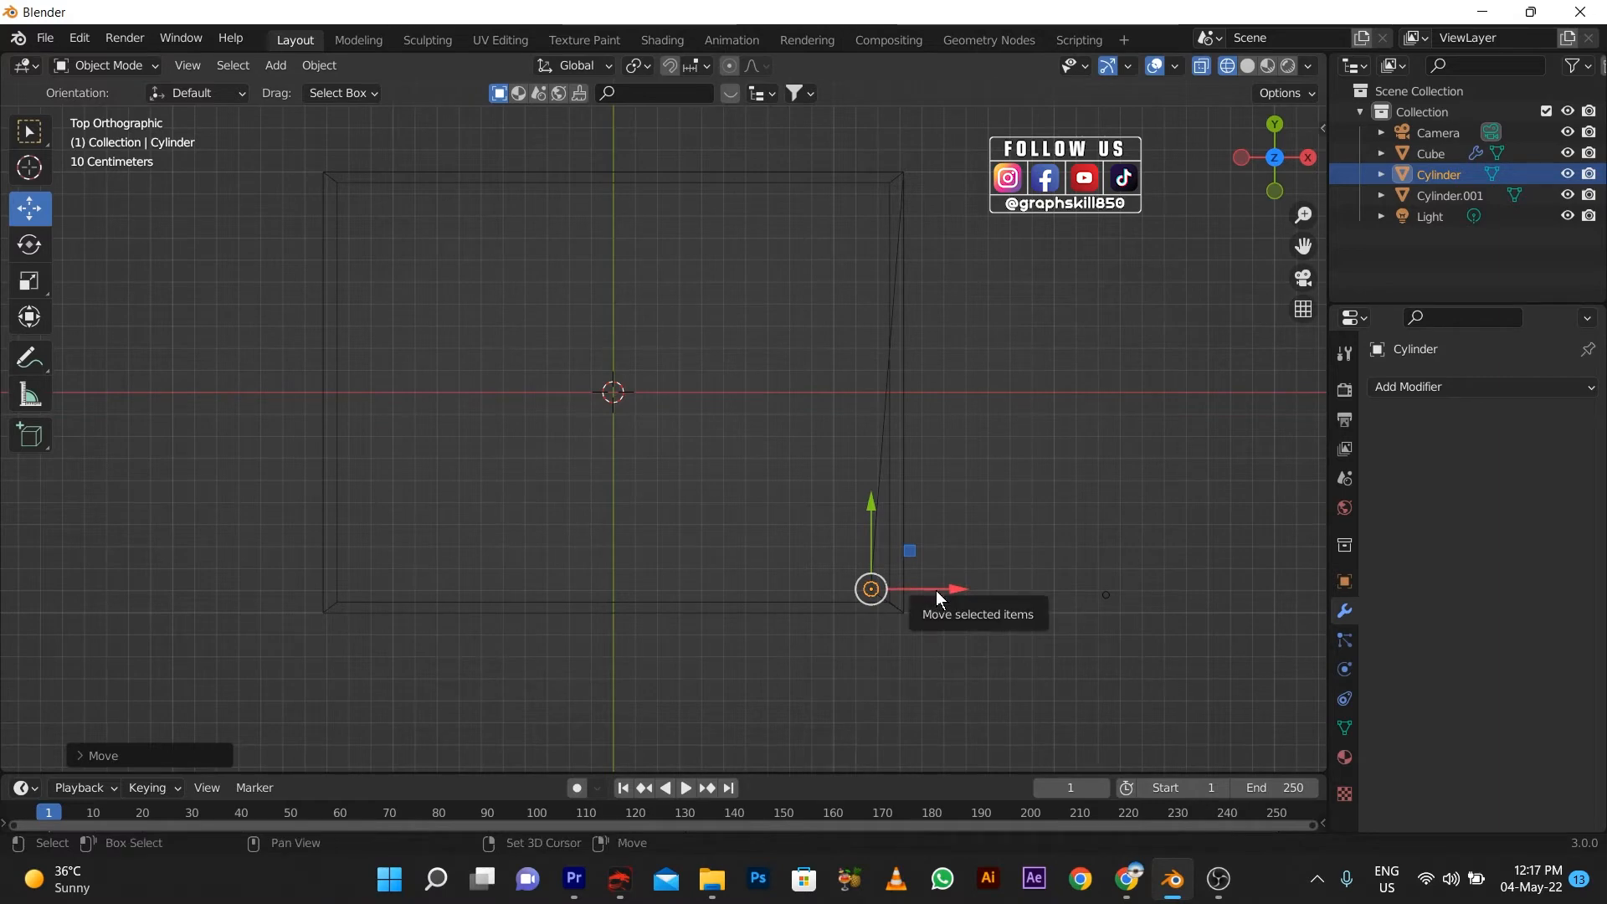
key("shift+d")
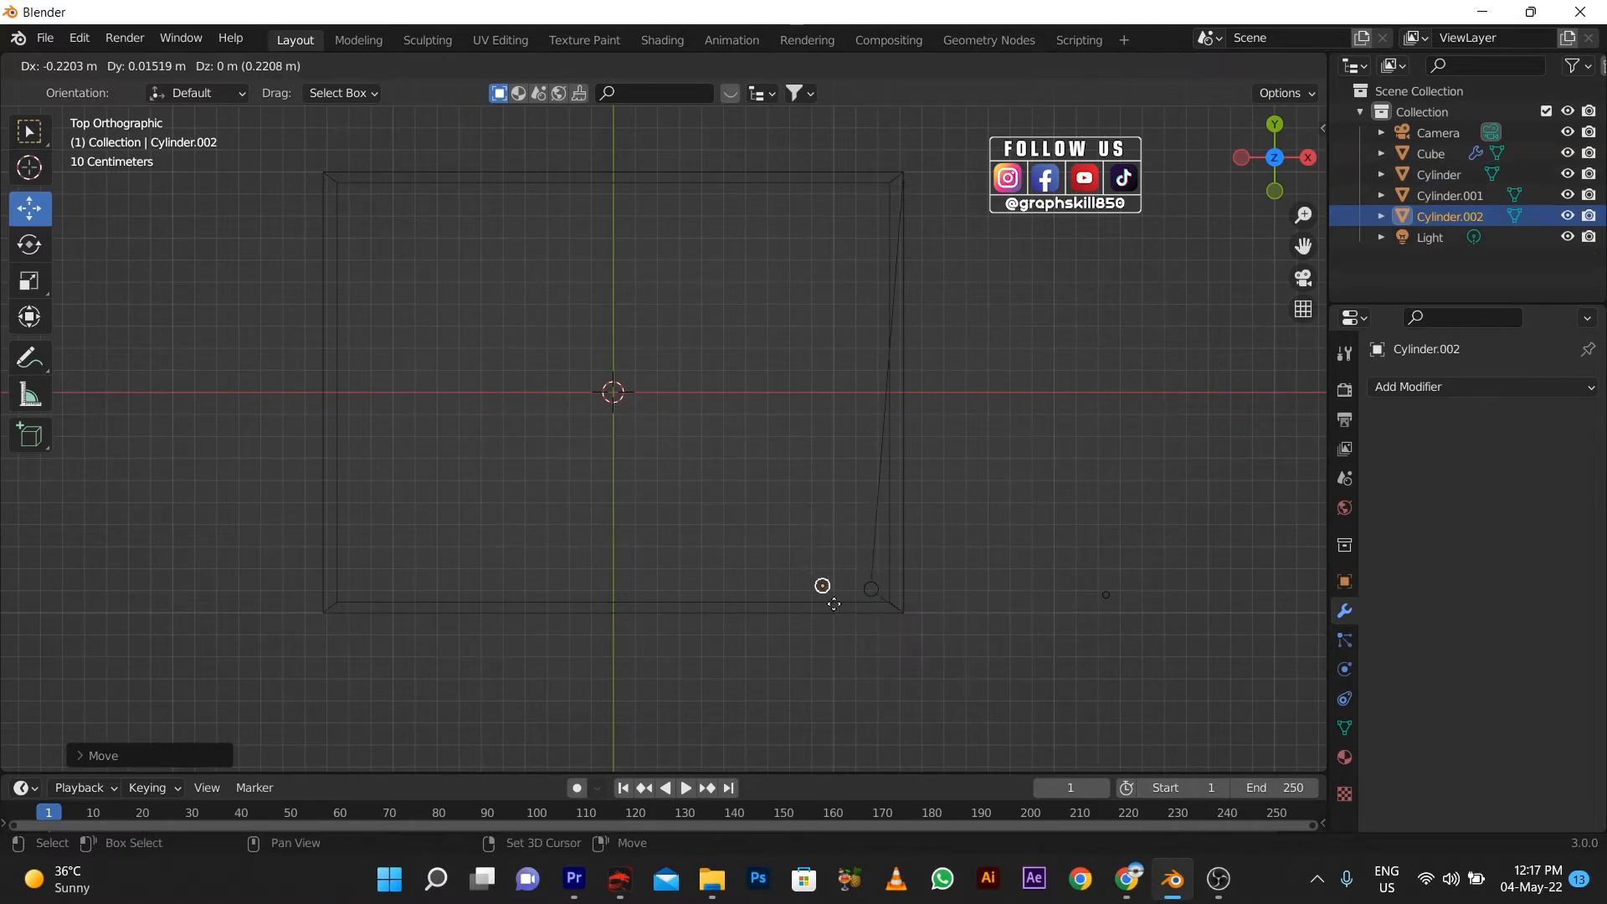
key("ctrl")
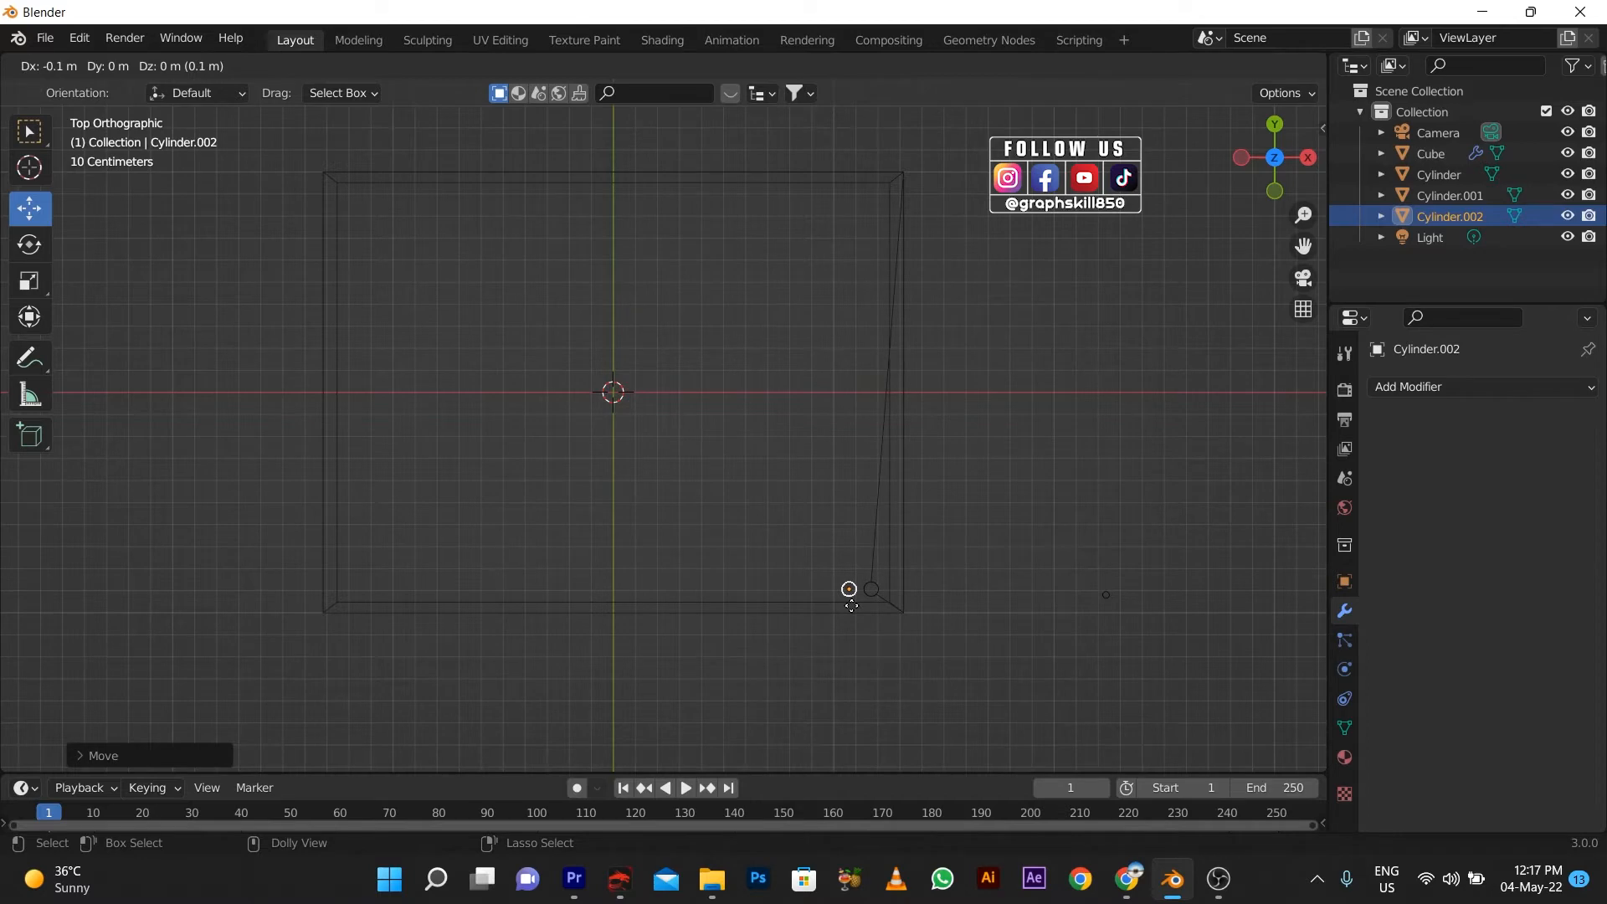
left_click(851, 605)
- Repeat the rod object's duplication until a row of copies spans the book's long edge
key("shift+r")
key("shift+r")
key("shift+r")
key("shift+r")
key("shift+r")
key("shift+r")
key("shift+r")
key("shift+r")
key("shift+r")
key("shift+r")
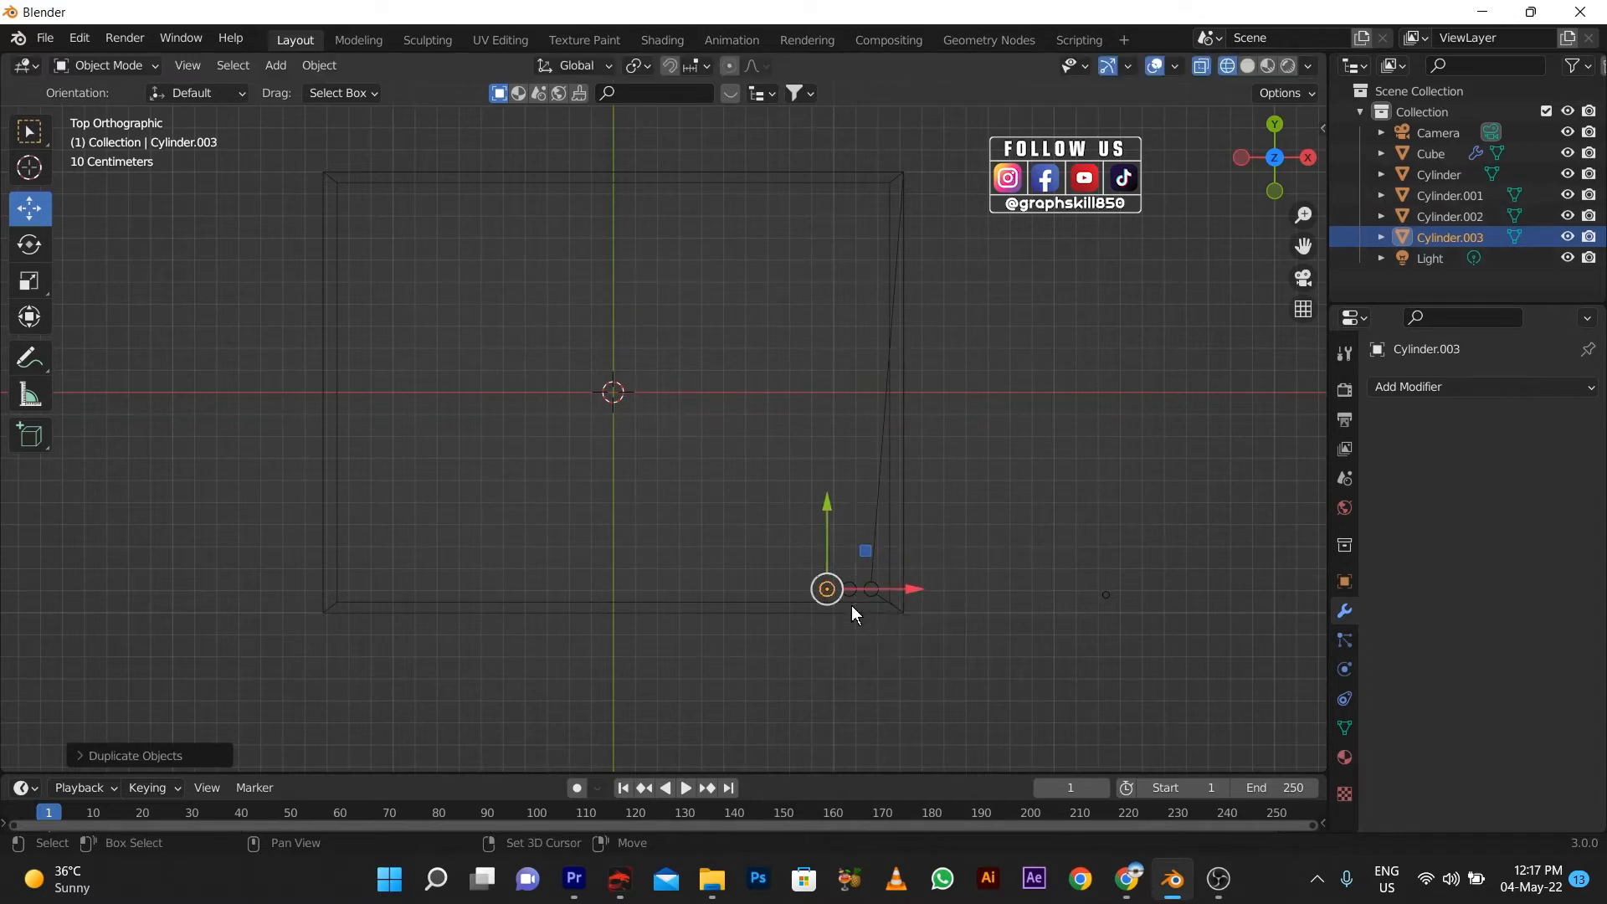
key("shift+r")
key("shift+r")
key("shift+r")
key("shift+r")
key("shift+r")
key("shift+r")
key("shift+r")
key("shift+r")
key("shift+r")
key("shift+r")
key("shift+r")
key("shift+r")
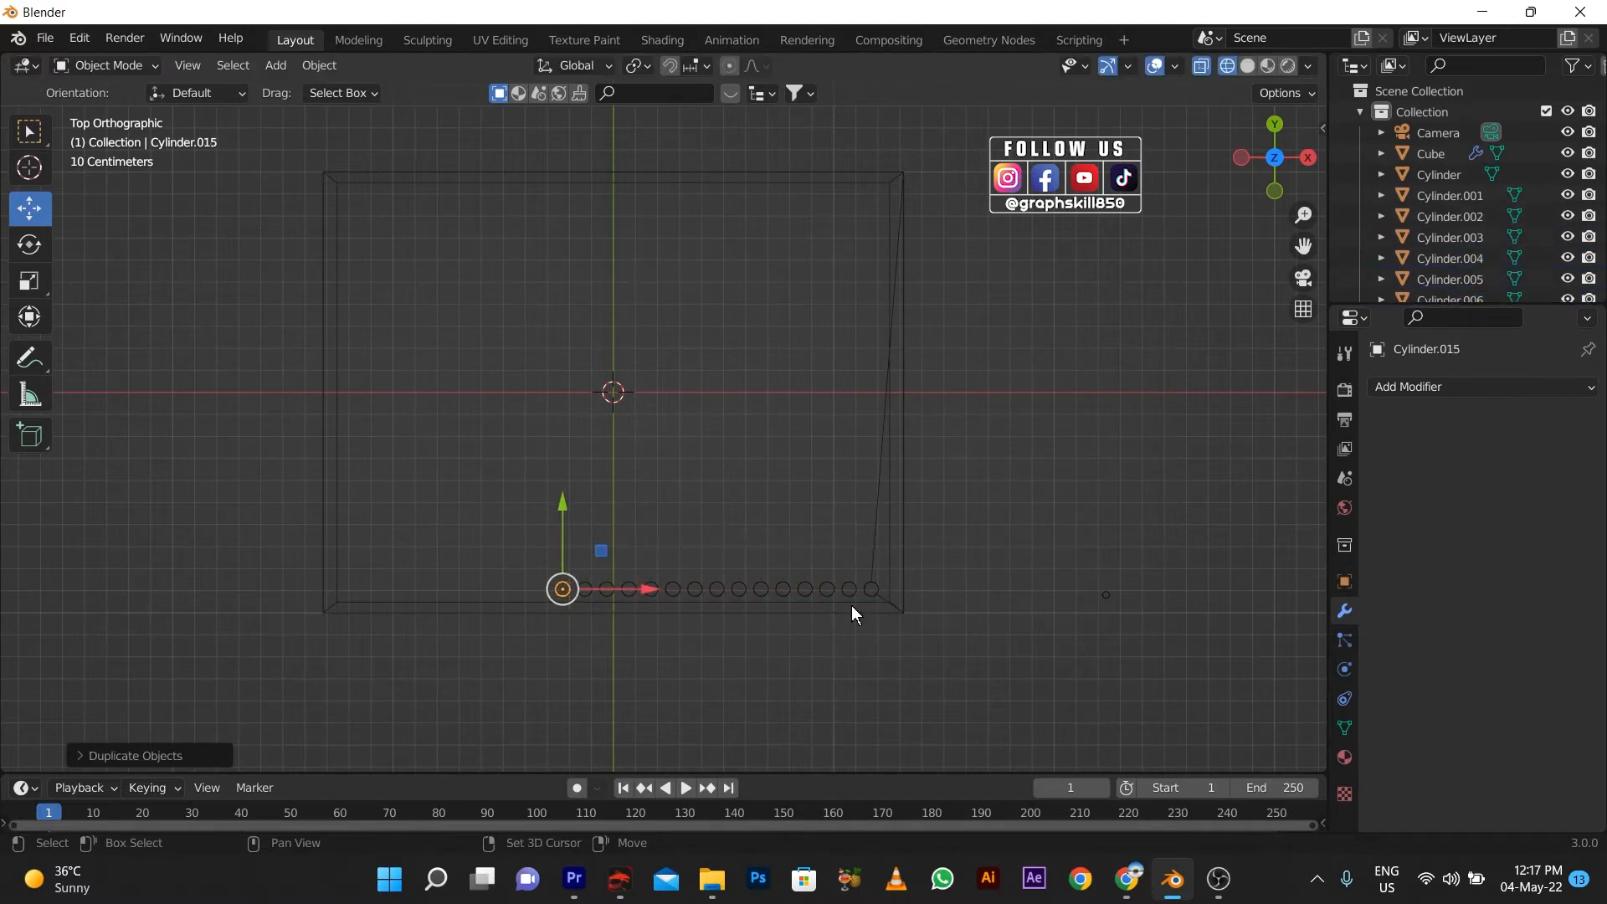
key("shift+r")
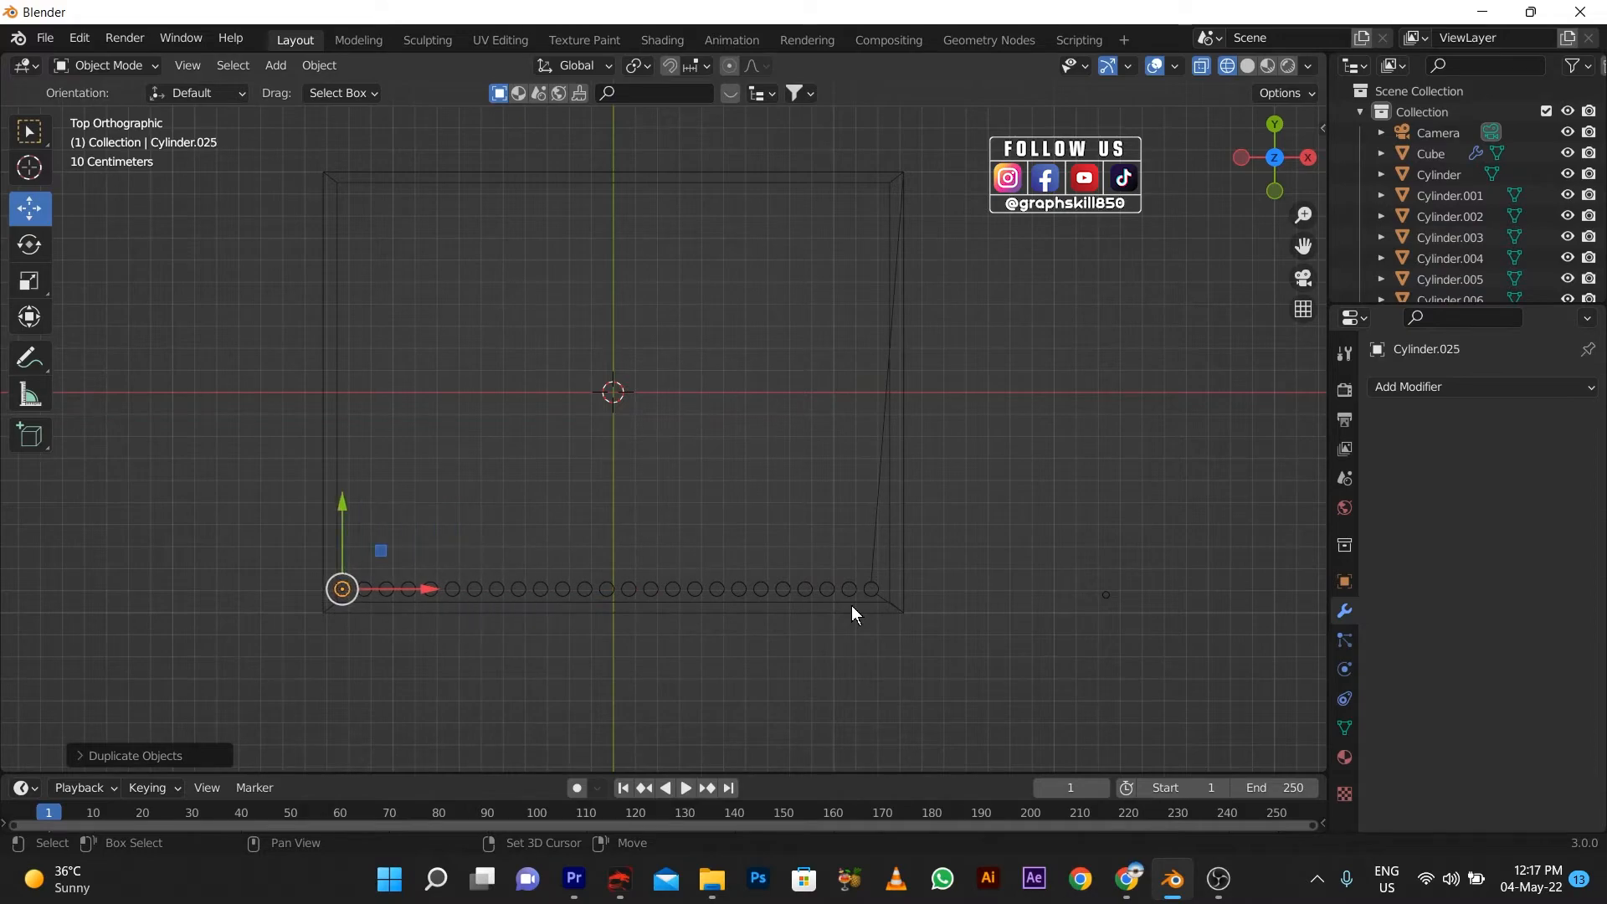
- Examine the row of rods in shaded view, select the book and toggle individual rods' visibility to check what cuts it
mouse_move(851, 605)
middle_mouse_down()
mouse_move(390, 545)
mouse_move(419, 486)
mouse_move(589, 545)
mouse_move(737, 535)
middle_mouse_up()
left_click(1268, 65)
left_click(1268, 64)
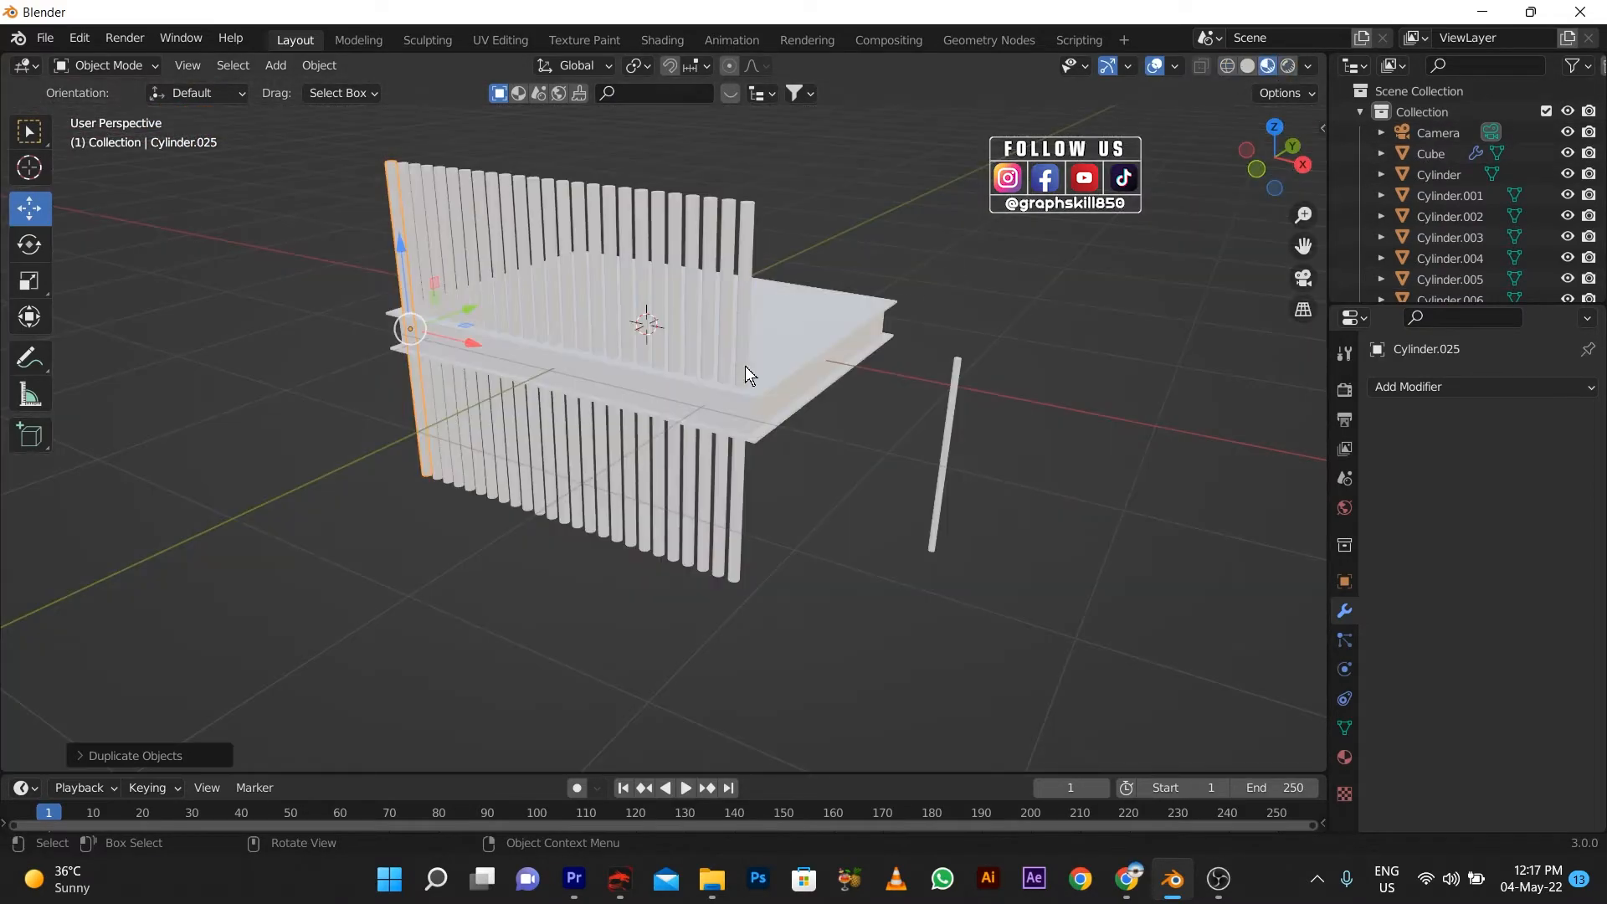
mouse_move(744, 365)
middle_mouse_down()
mouse_move(530, 427)
mouse_move(610, 407)
middle_mouse_up()
left_click(1248, 66)
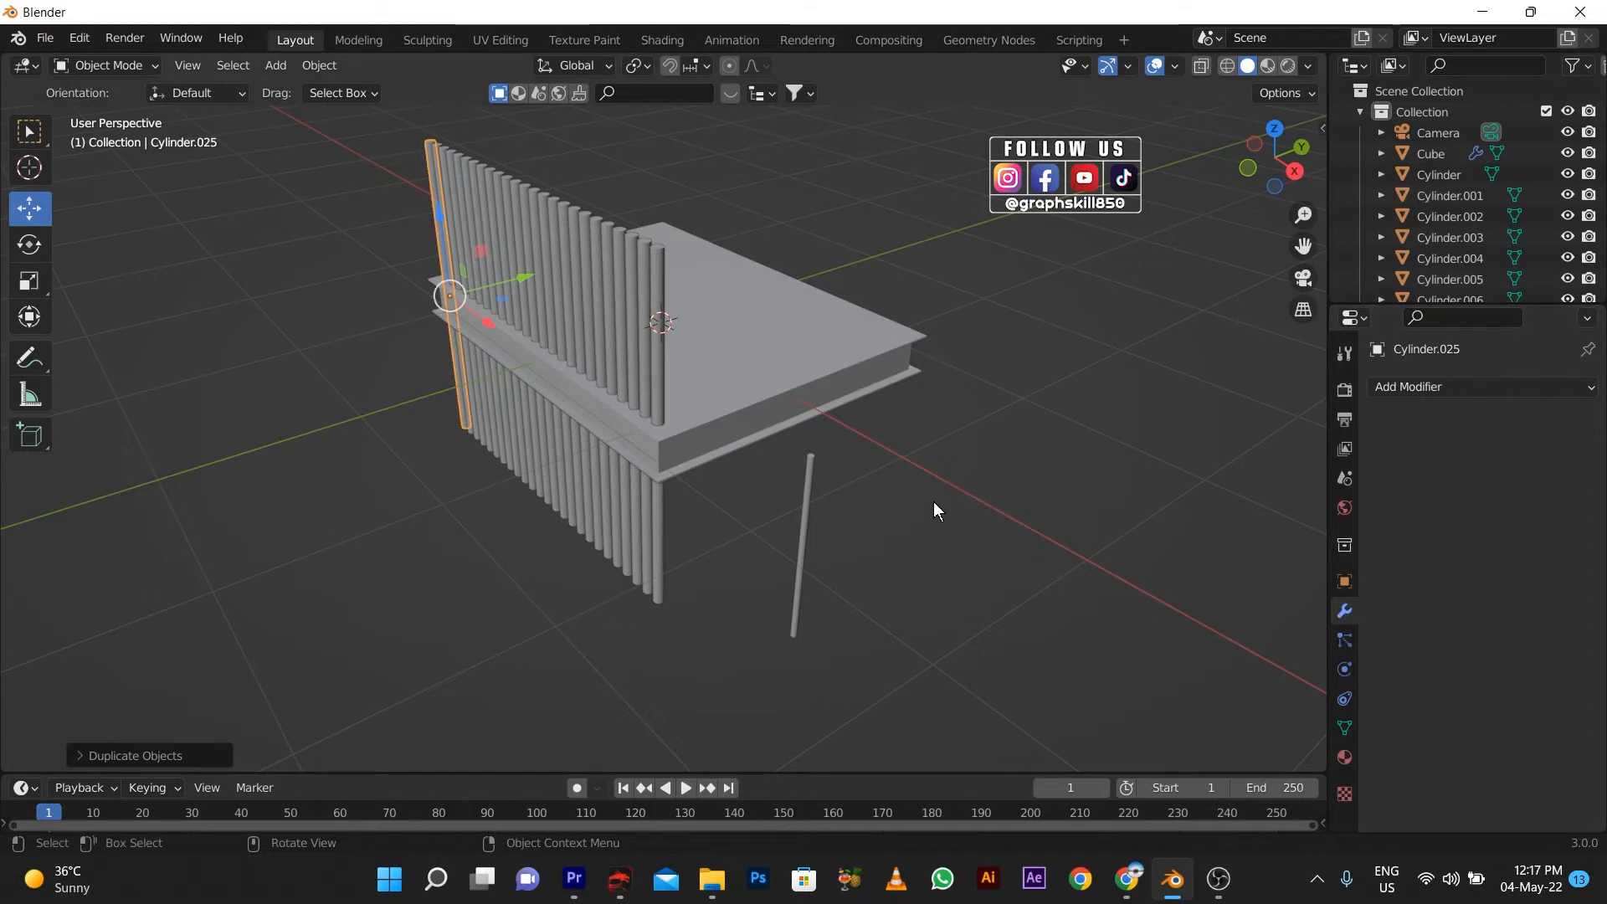
left_click(844, 378)
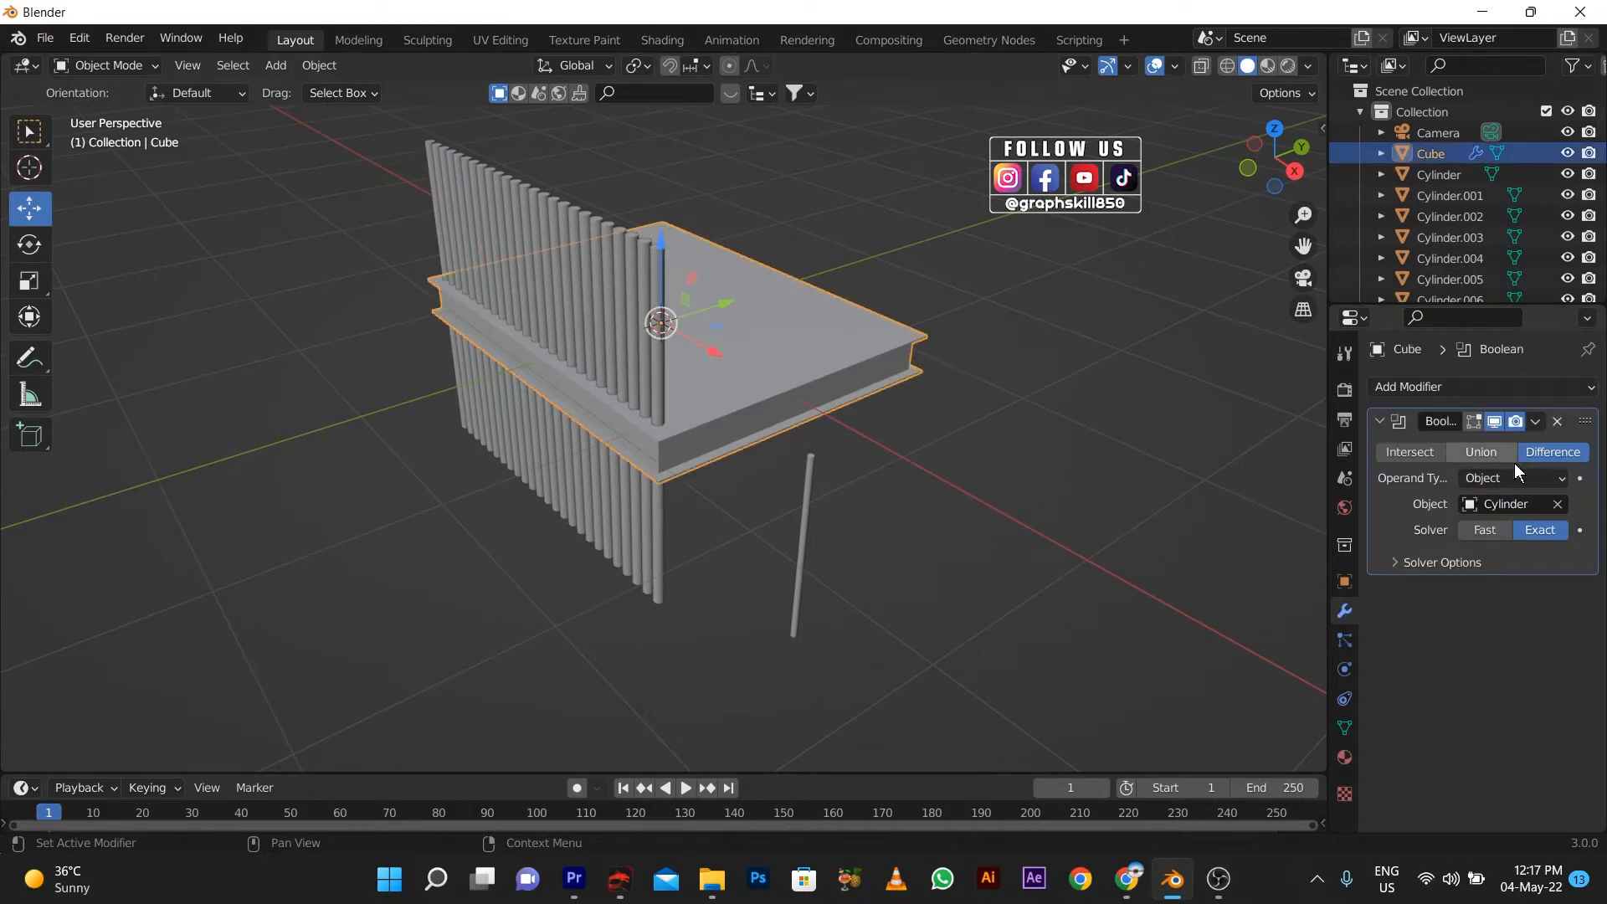
left_click(1562, 193)
left_click(1562, 194)
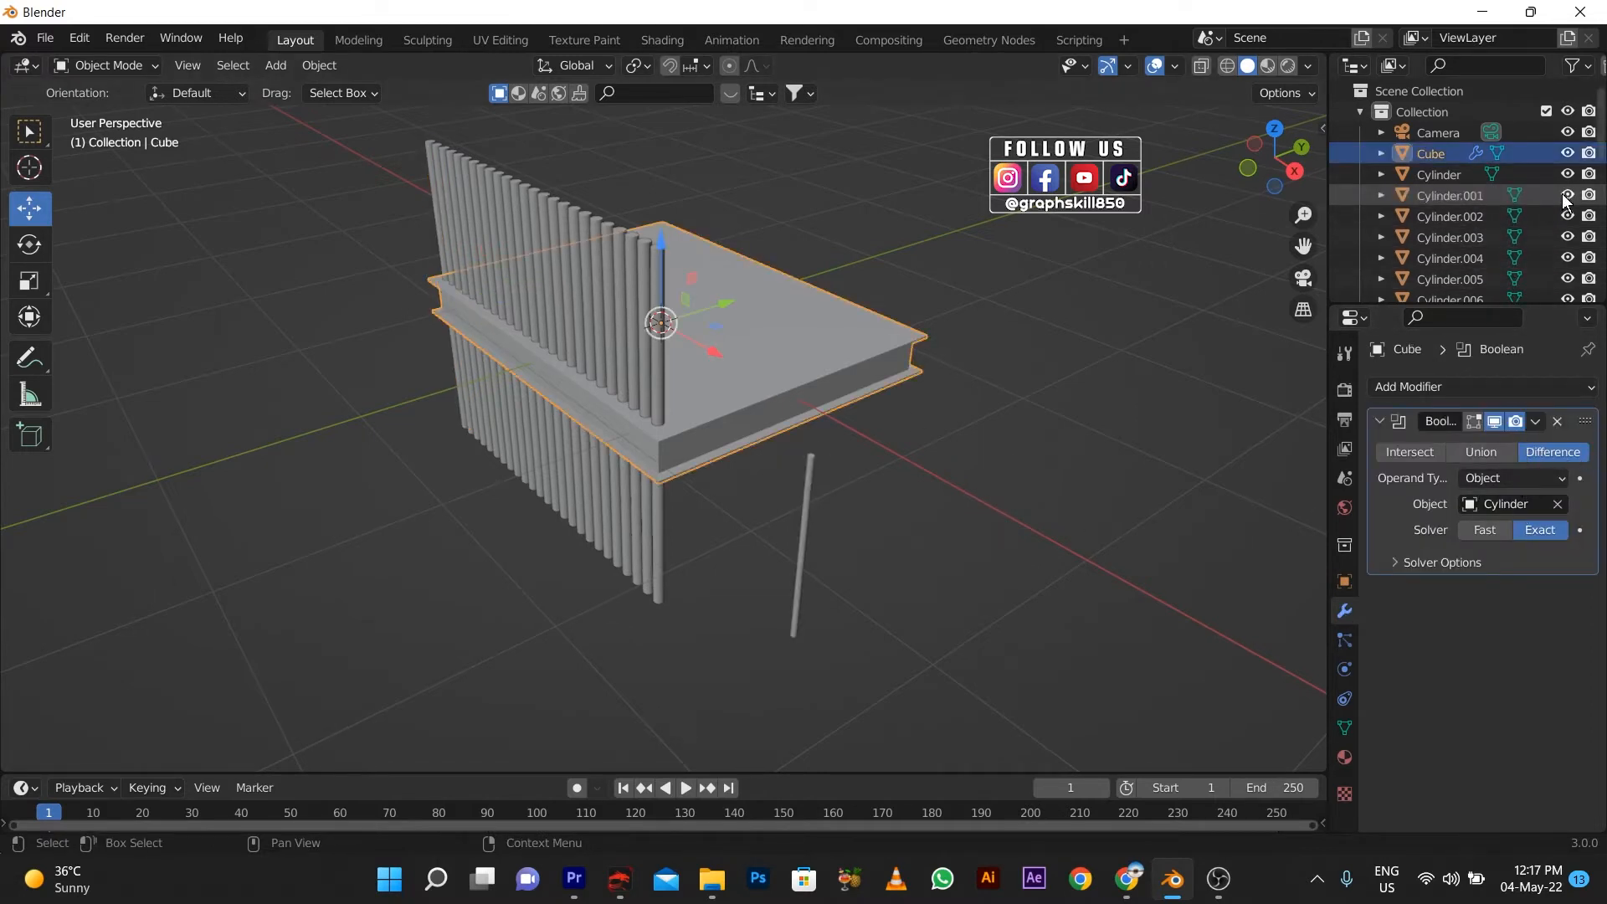
left_click(1563, 243)
left_click(1564, 243)
left_click(1565, 274)
left_click(1565, 275)
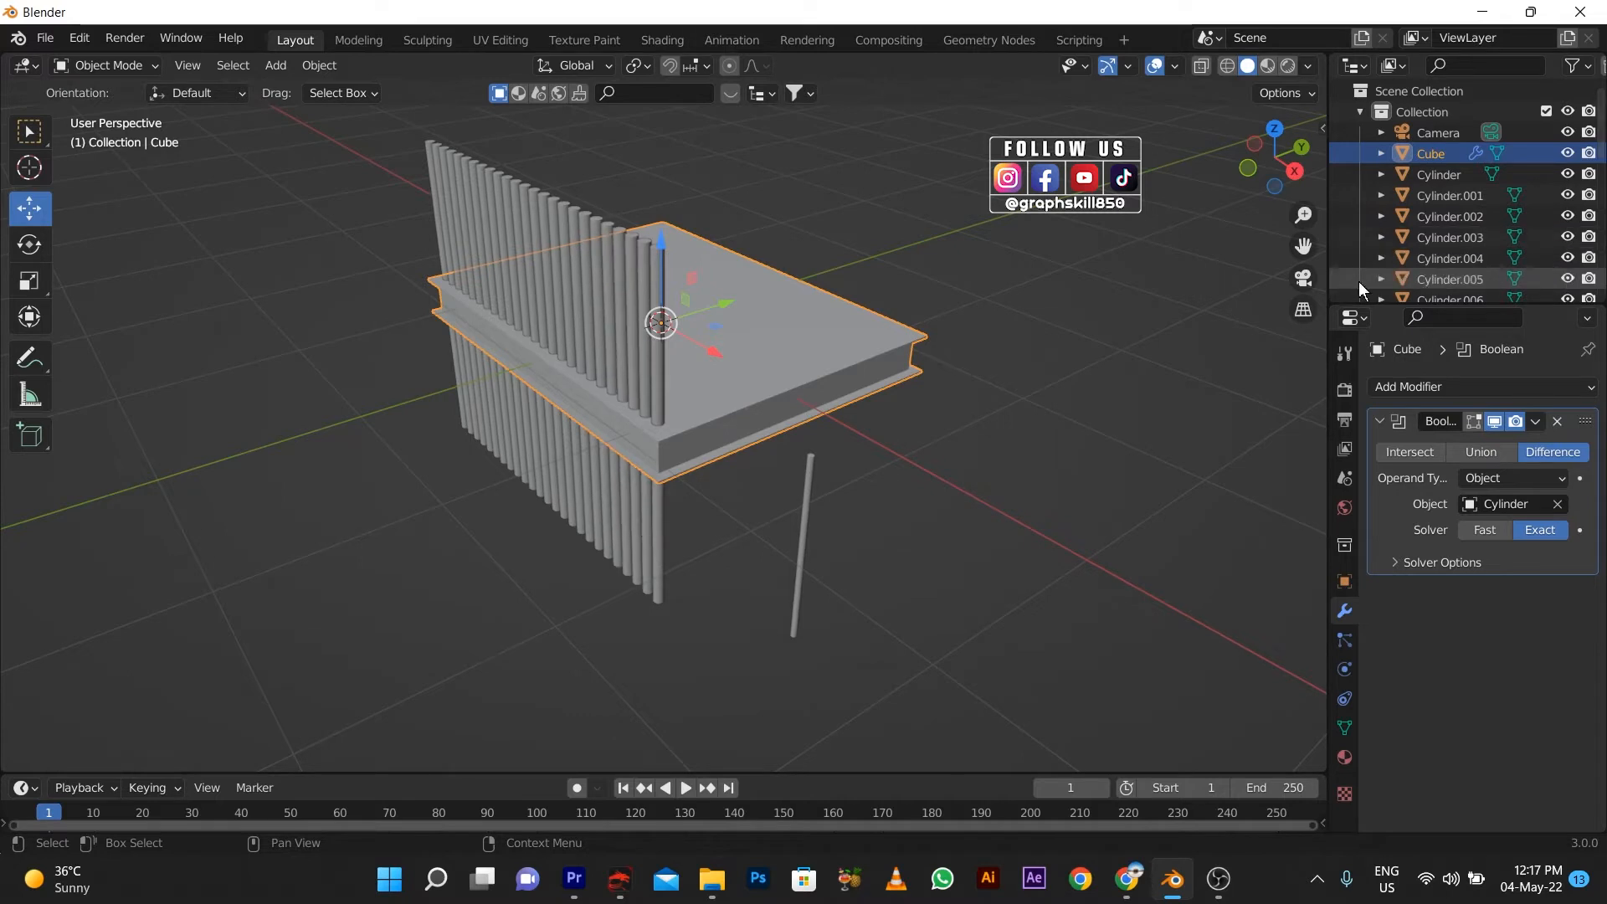
- Undo all the separate rod copies back to the single corner rod
key("ctrl+z")
key("ctrl+z")
key("ctrl+z")
key("ctrl+z")
key("ctrl+z")
key("ctrl+z")
key("ctrl+z")
key("ctrl+z")
key("ctrl+z")
key("ctrl+z")
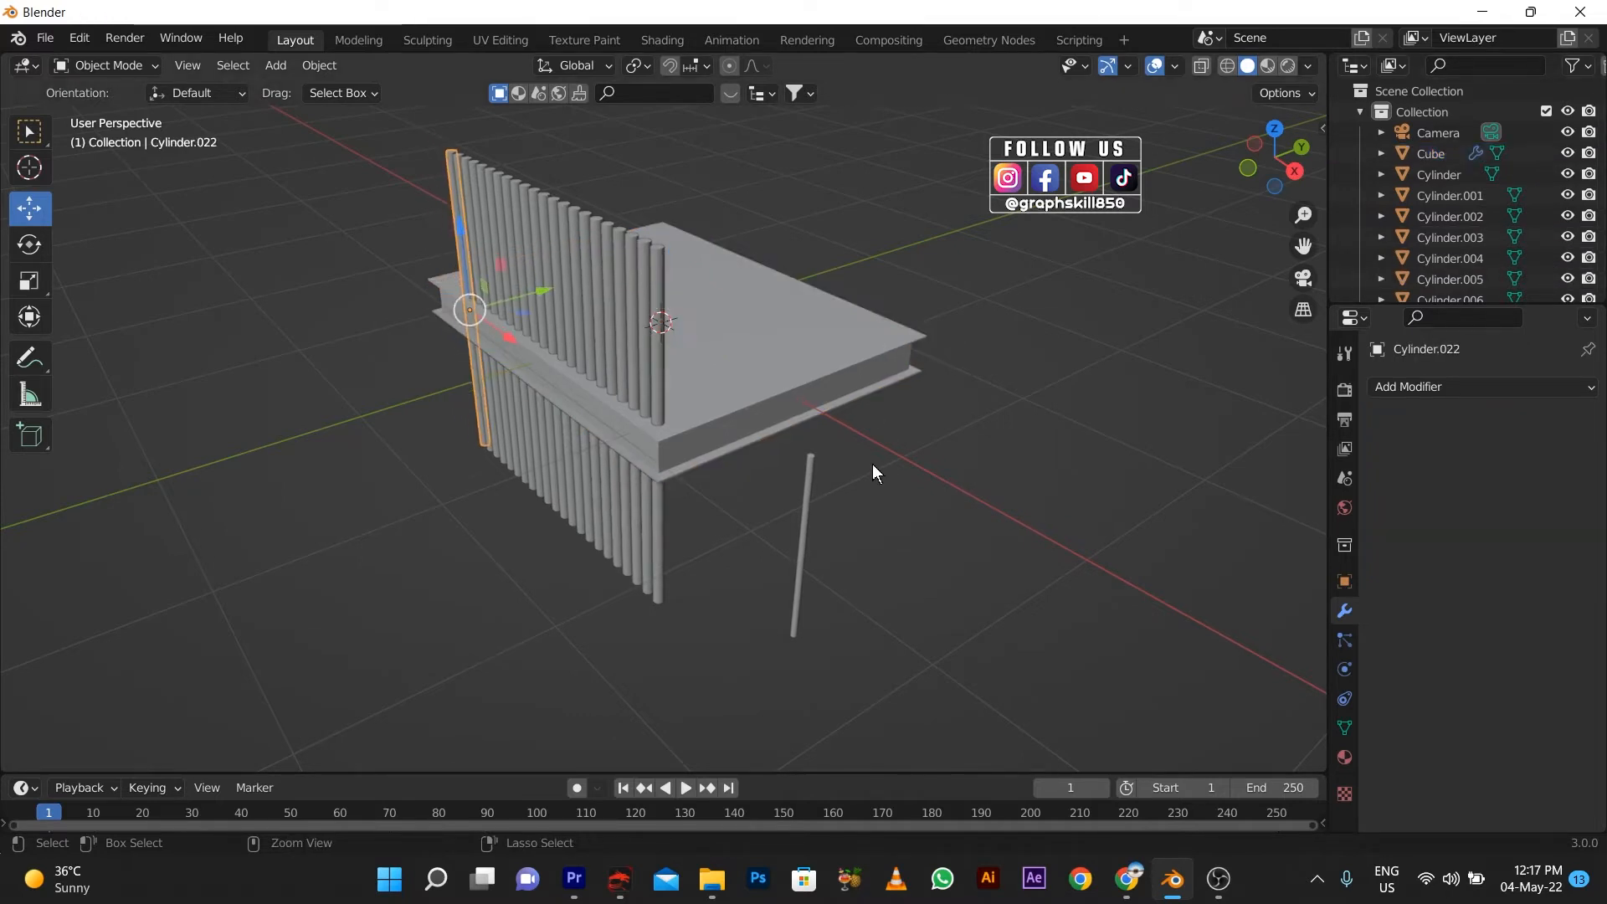
key("ctrl+z")
- In Edit Mode, duplicate the corner rod's linked mesh in wireframe top view and offset the copy by -0.1 m along X
middle_click_drag(584, 489, 635, 528)
key("Tab")
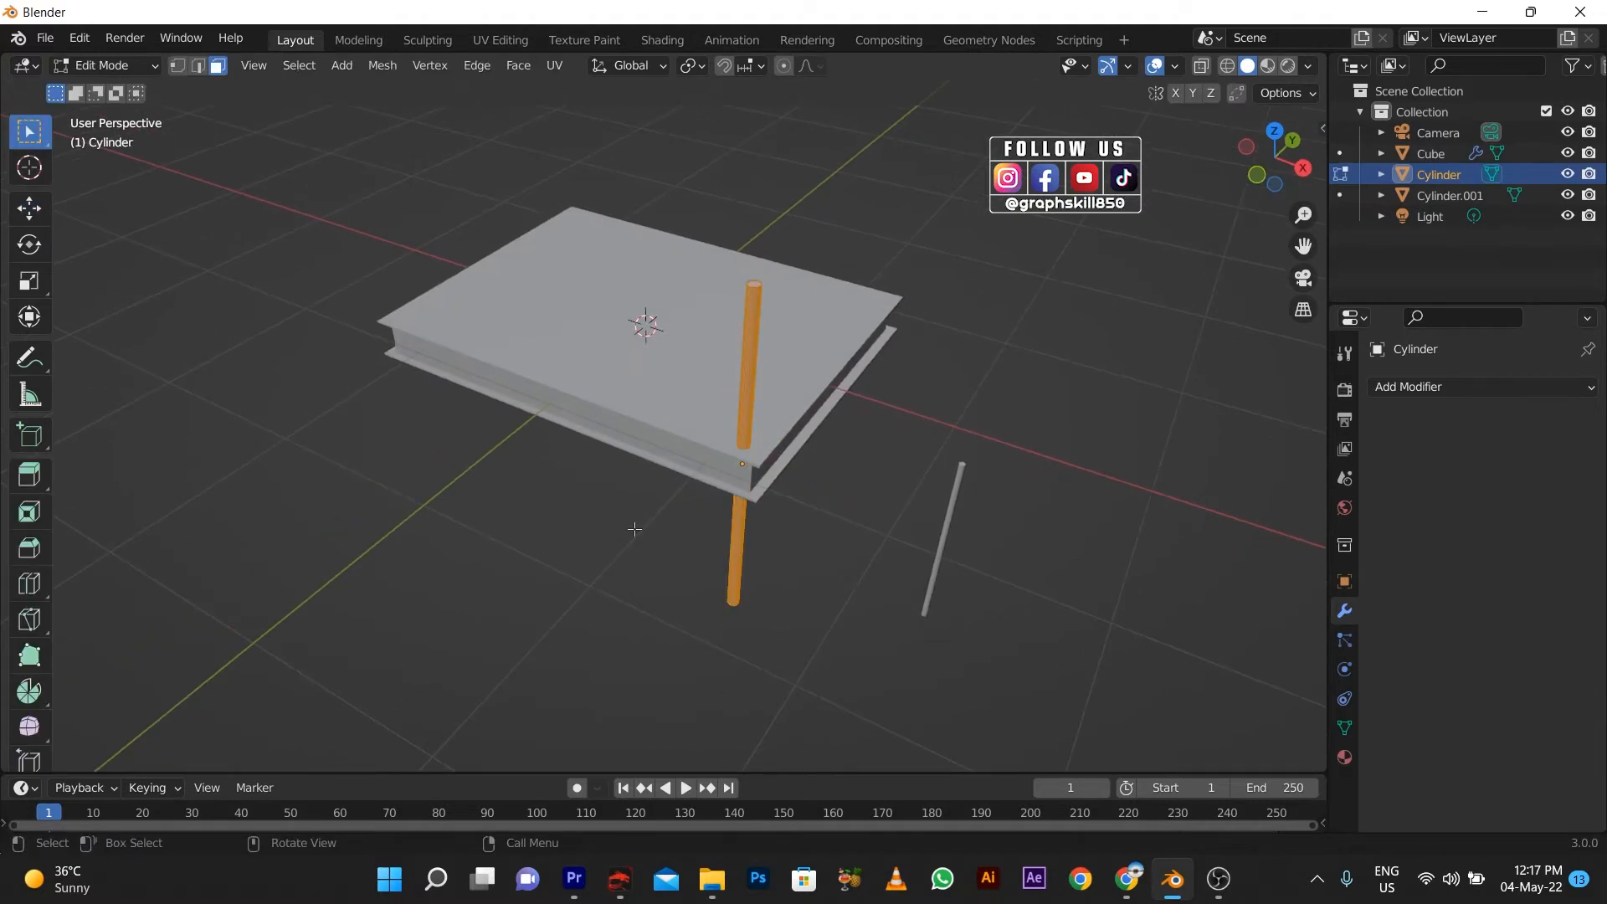
key("alt+a")
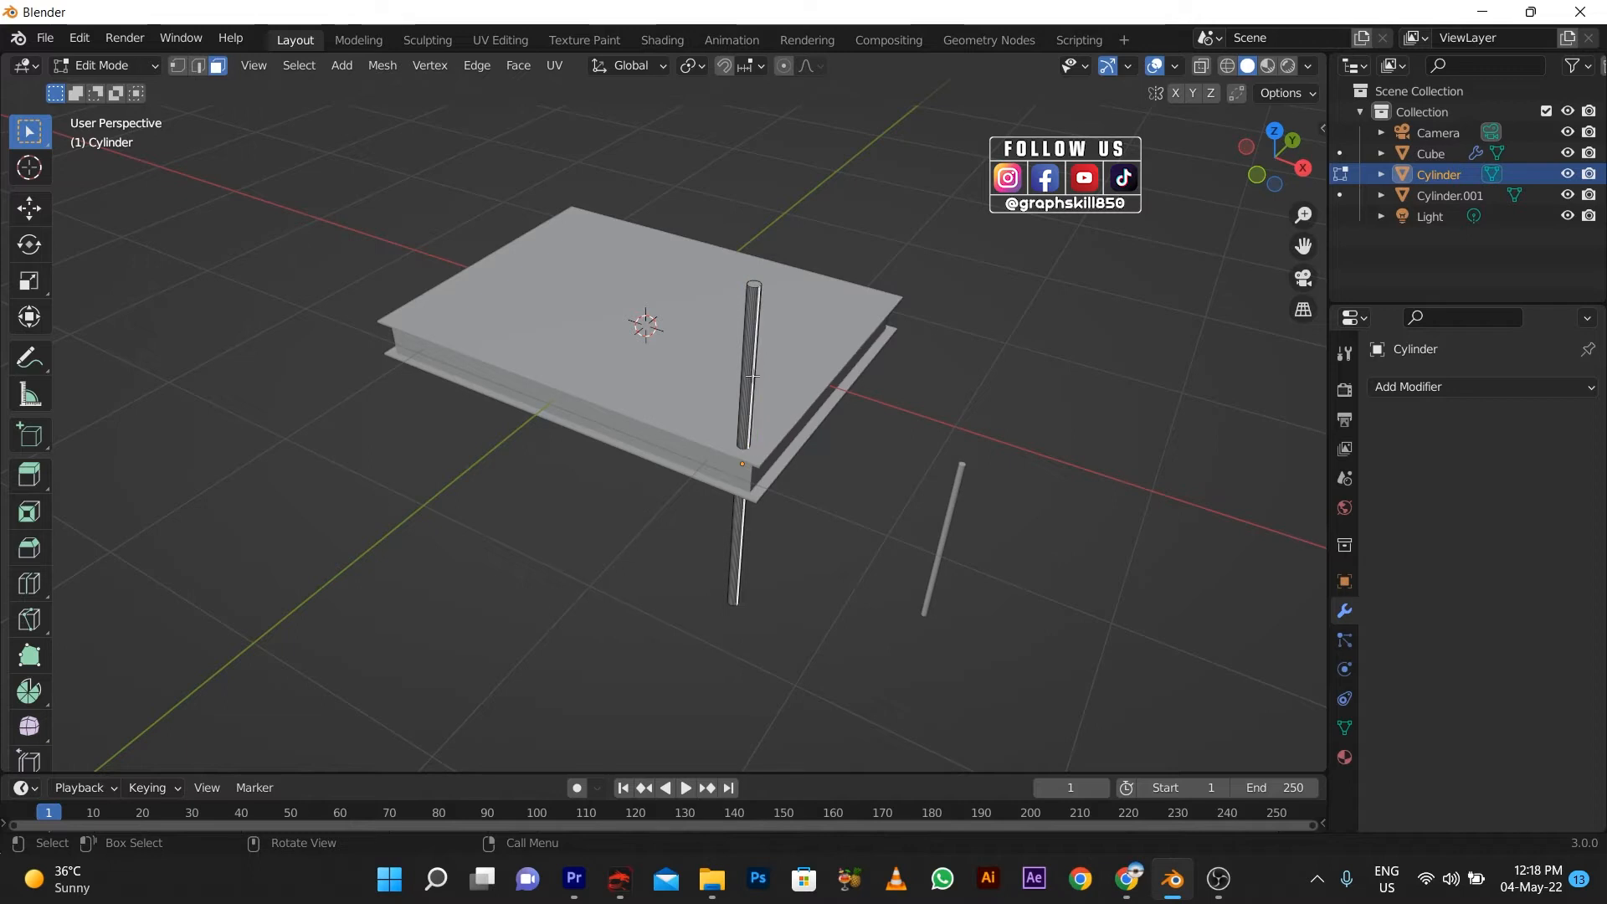
key("l")
key("KP_7")
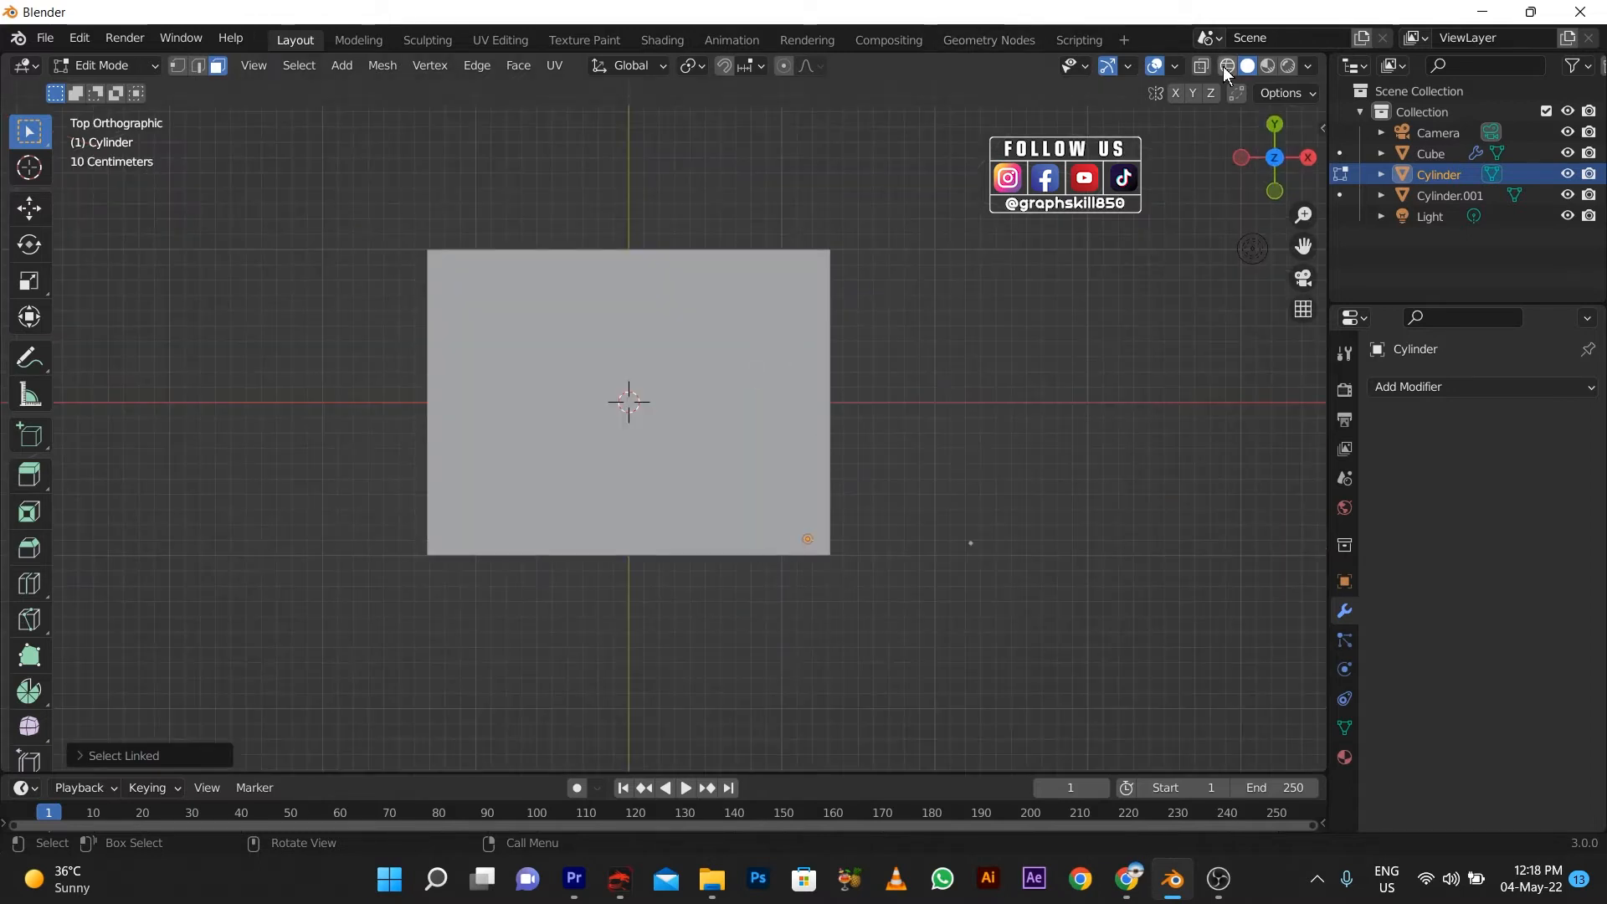
left_click(1225, 69)
scroll(771, 567, "up", 1)
left_click(30, 208)
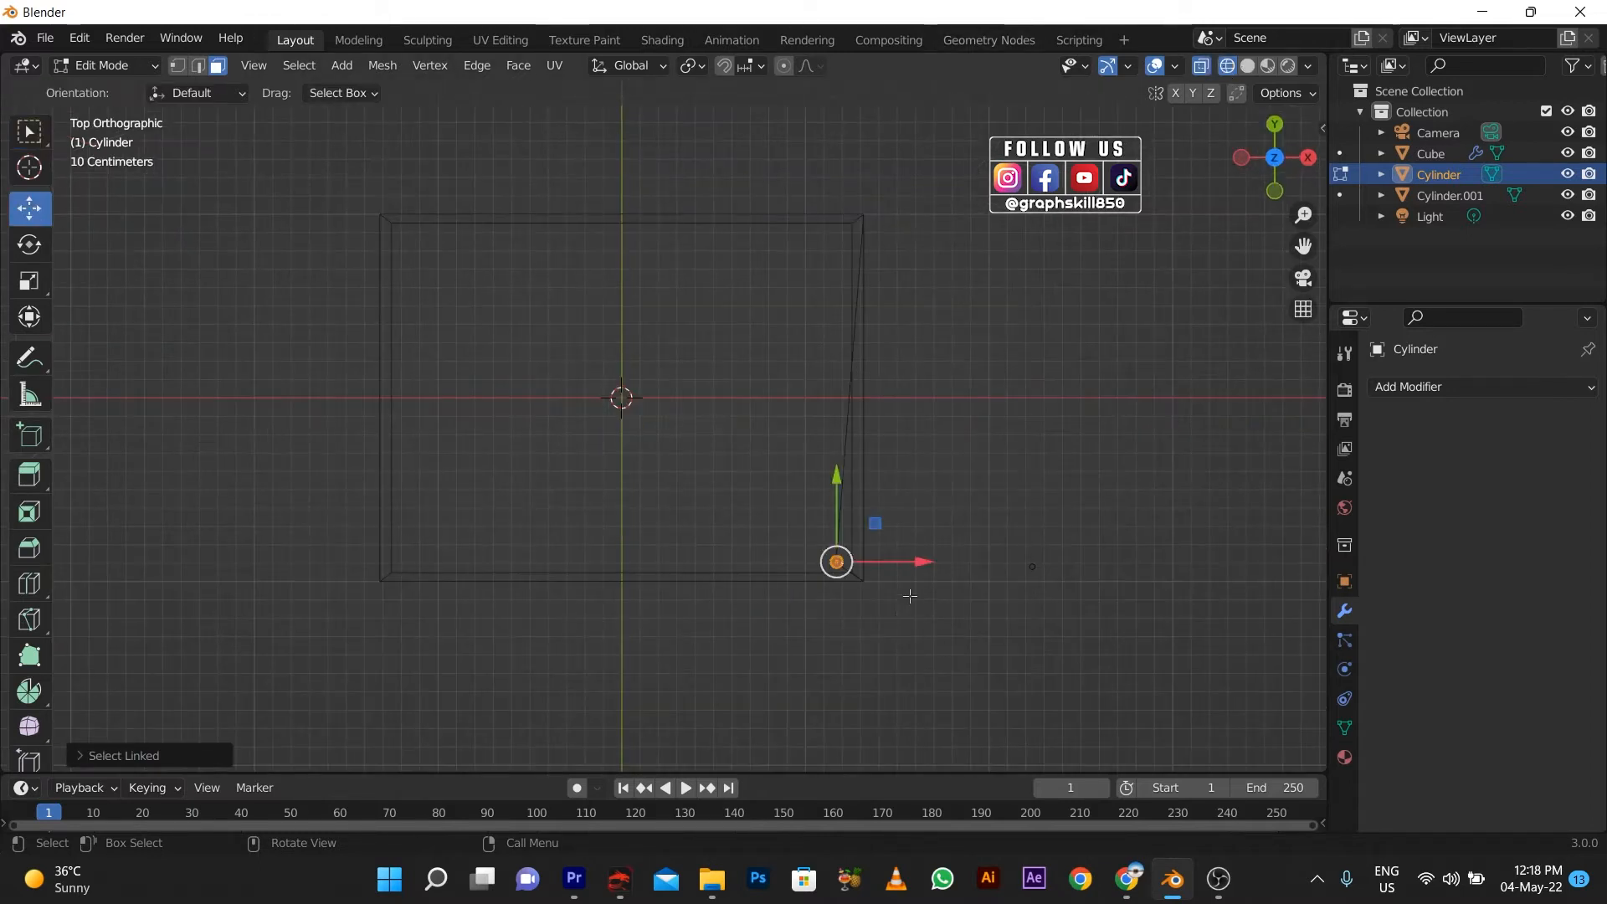
key("g")
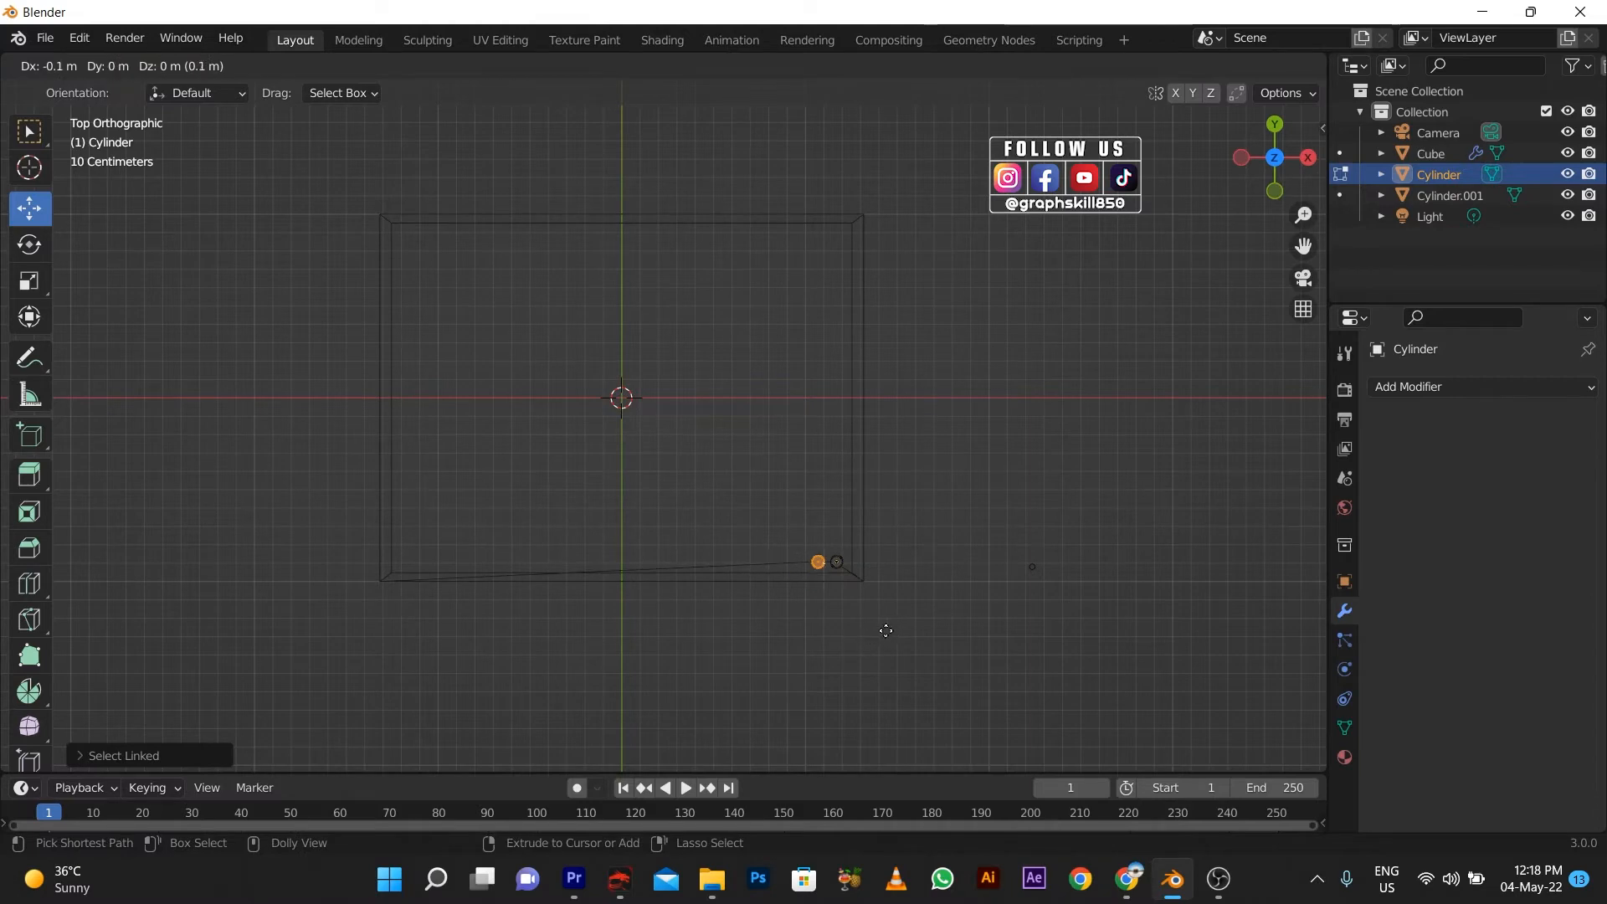
left_click(886, 629)
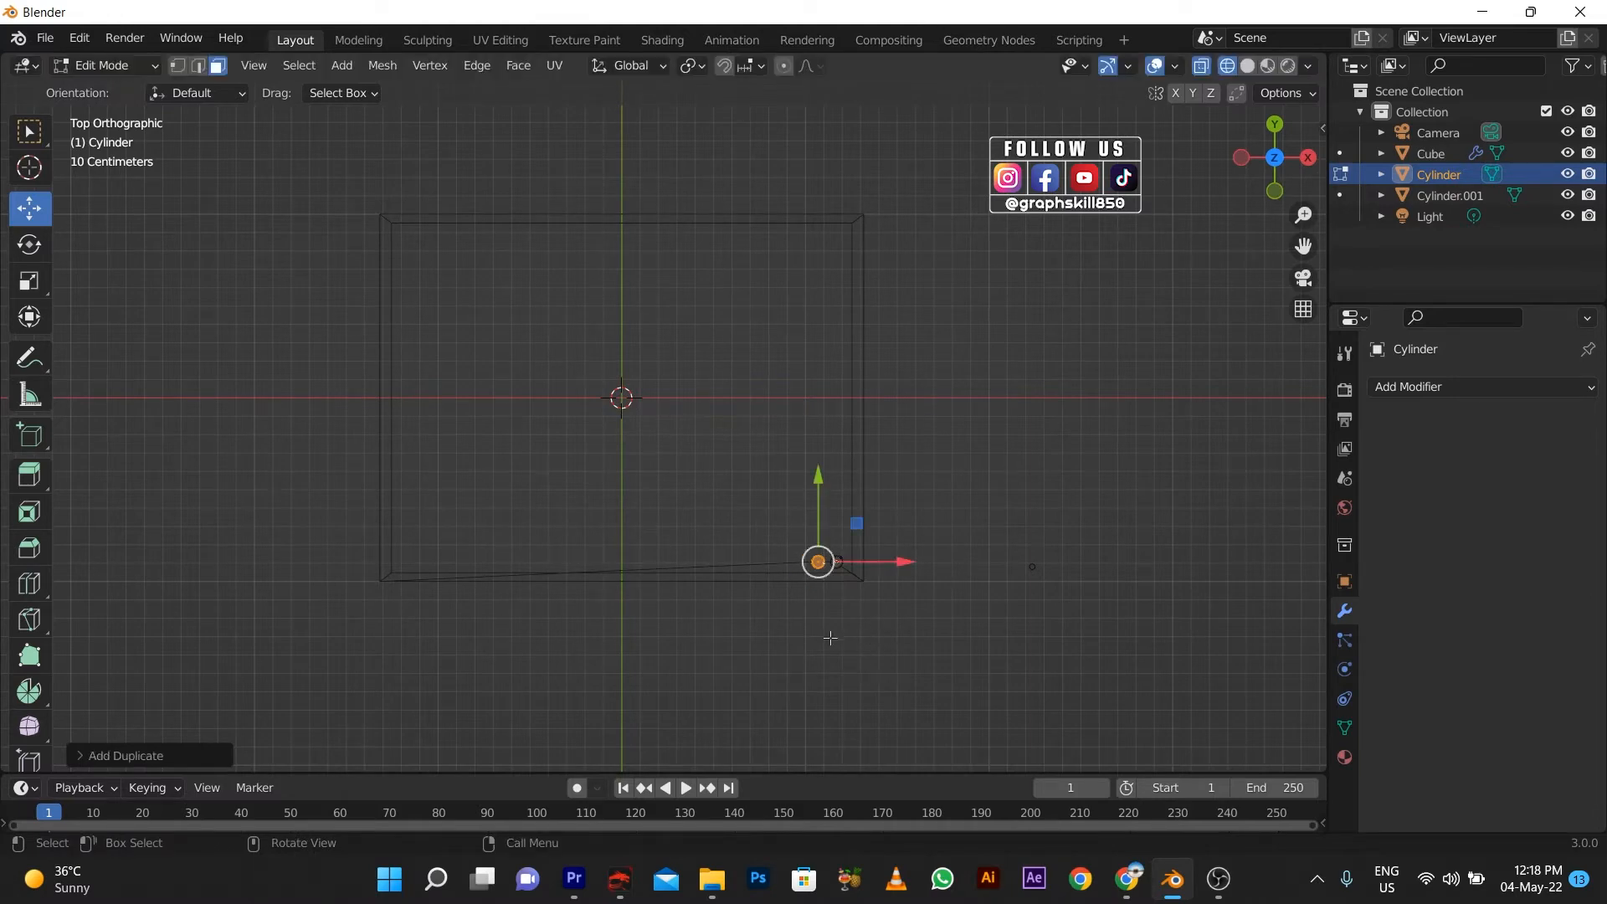
- Repeat the mesh duplication at the same spacing to build a row of rods along the book's long edge
key("shift+r")
key("shift+r")
key("shift+r")
key("shift+r")
key("shift+r")
key("shift+r")
key("shift+r")
key("shift+r")
key("shift+r")
key("shift+r")
key("shift+r")
key("shift+r")
key("shift+r")
key("shift+r")
key("shift+r")
key("shift+r")
key("shift+r")
key("shift+r")
key("shift+r")
key("shift+r")
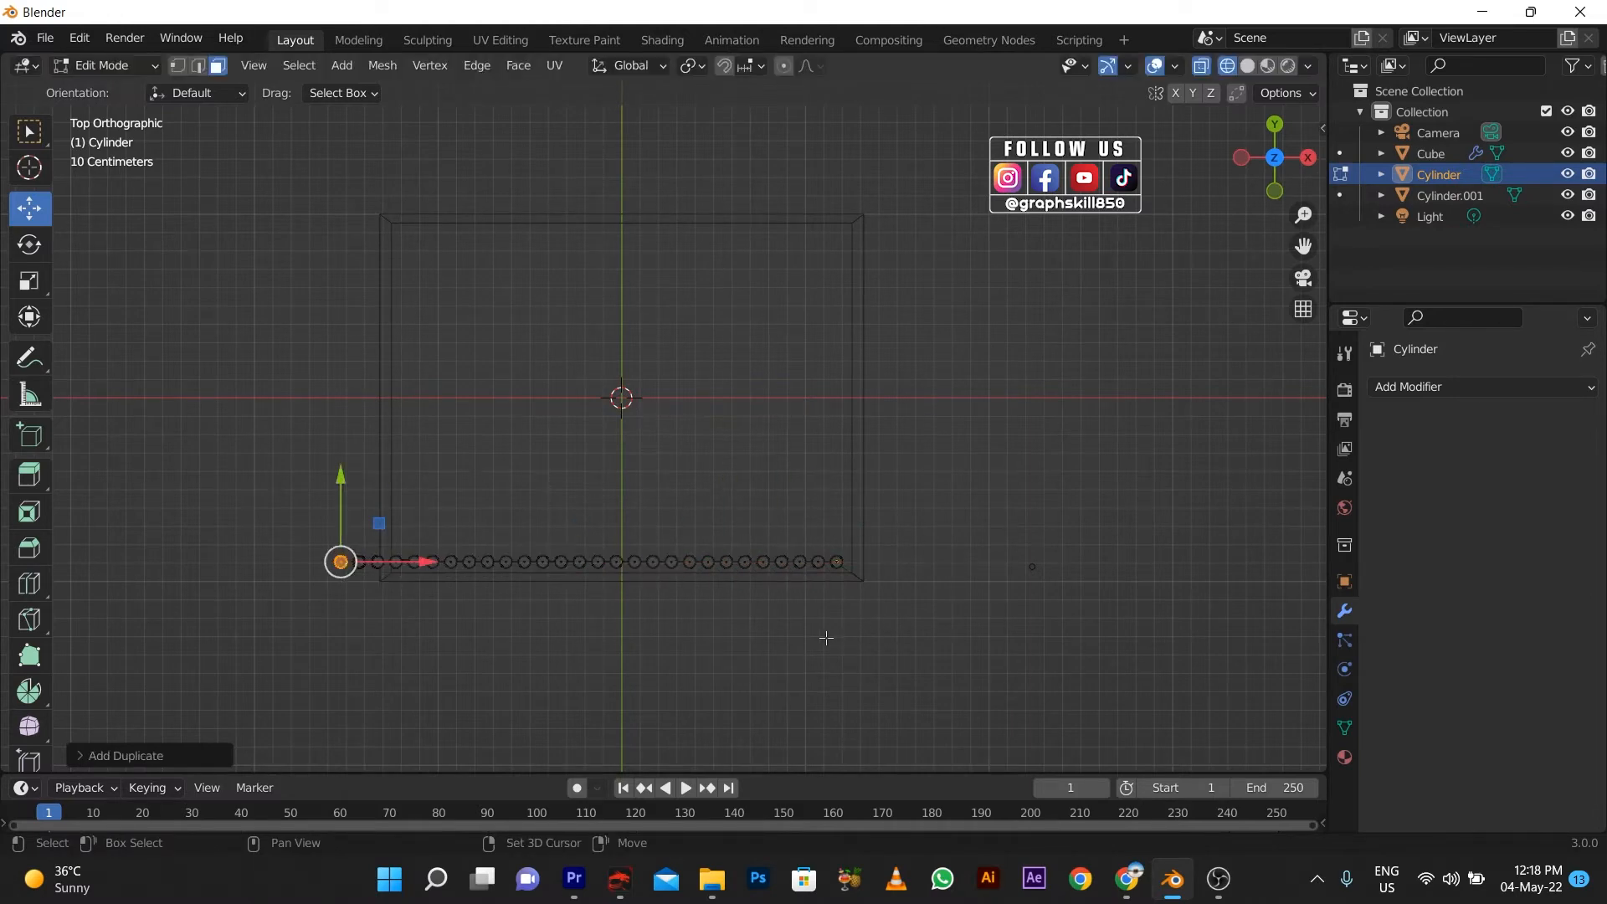
key("shift+r")
- Trim the row of rods by undoing surplus copies, ending with the last rod just inside the book's far corner
key("ctrl+z")
key("ctrl+z")
key("ctrl+z")
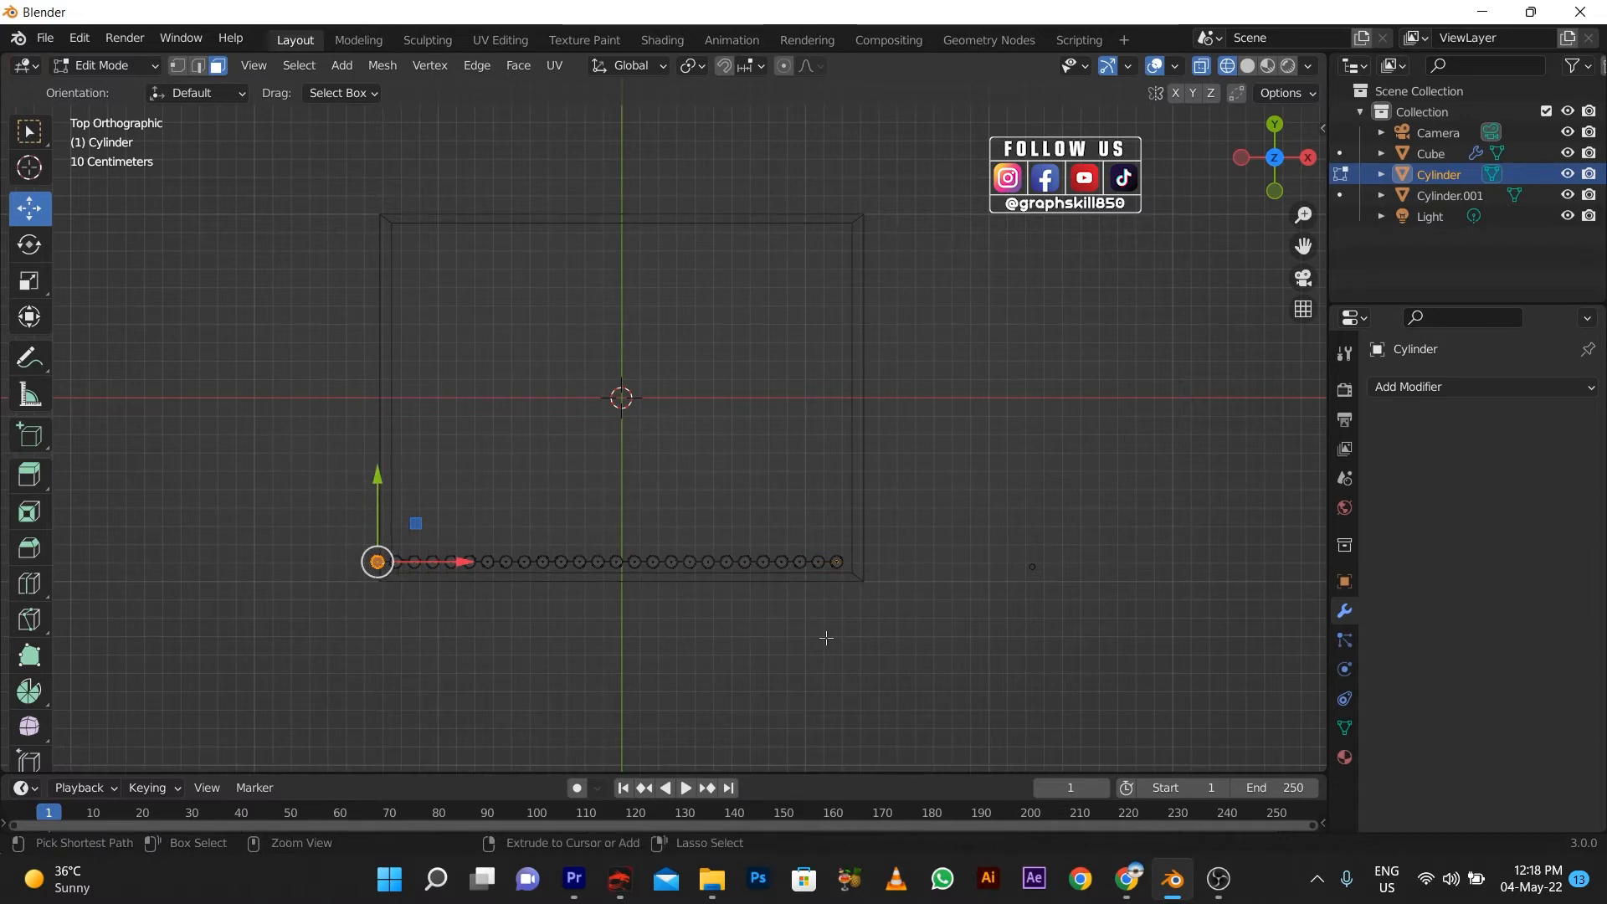
key("ctrl+z")
key("ctrl+z")
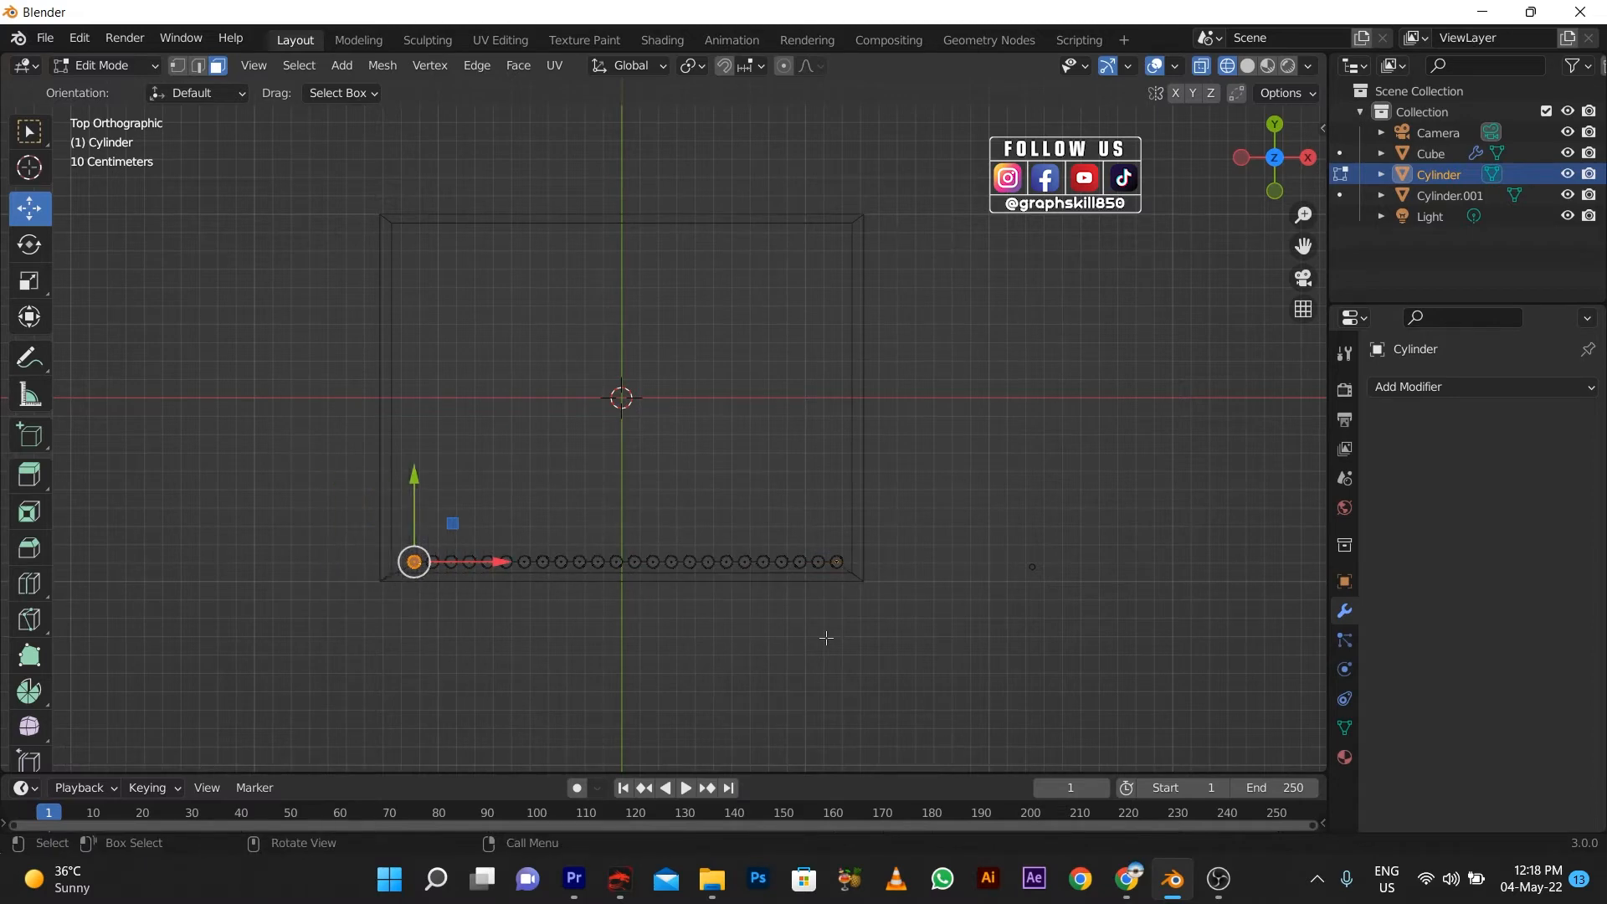
key("ctrl+z")
key("shift+r")
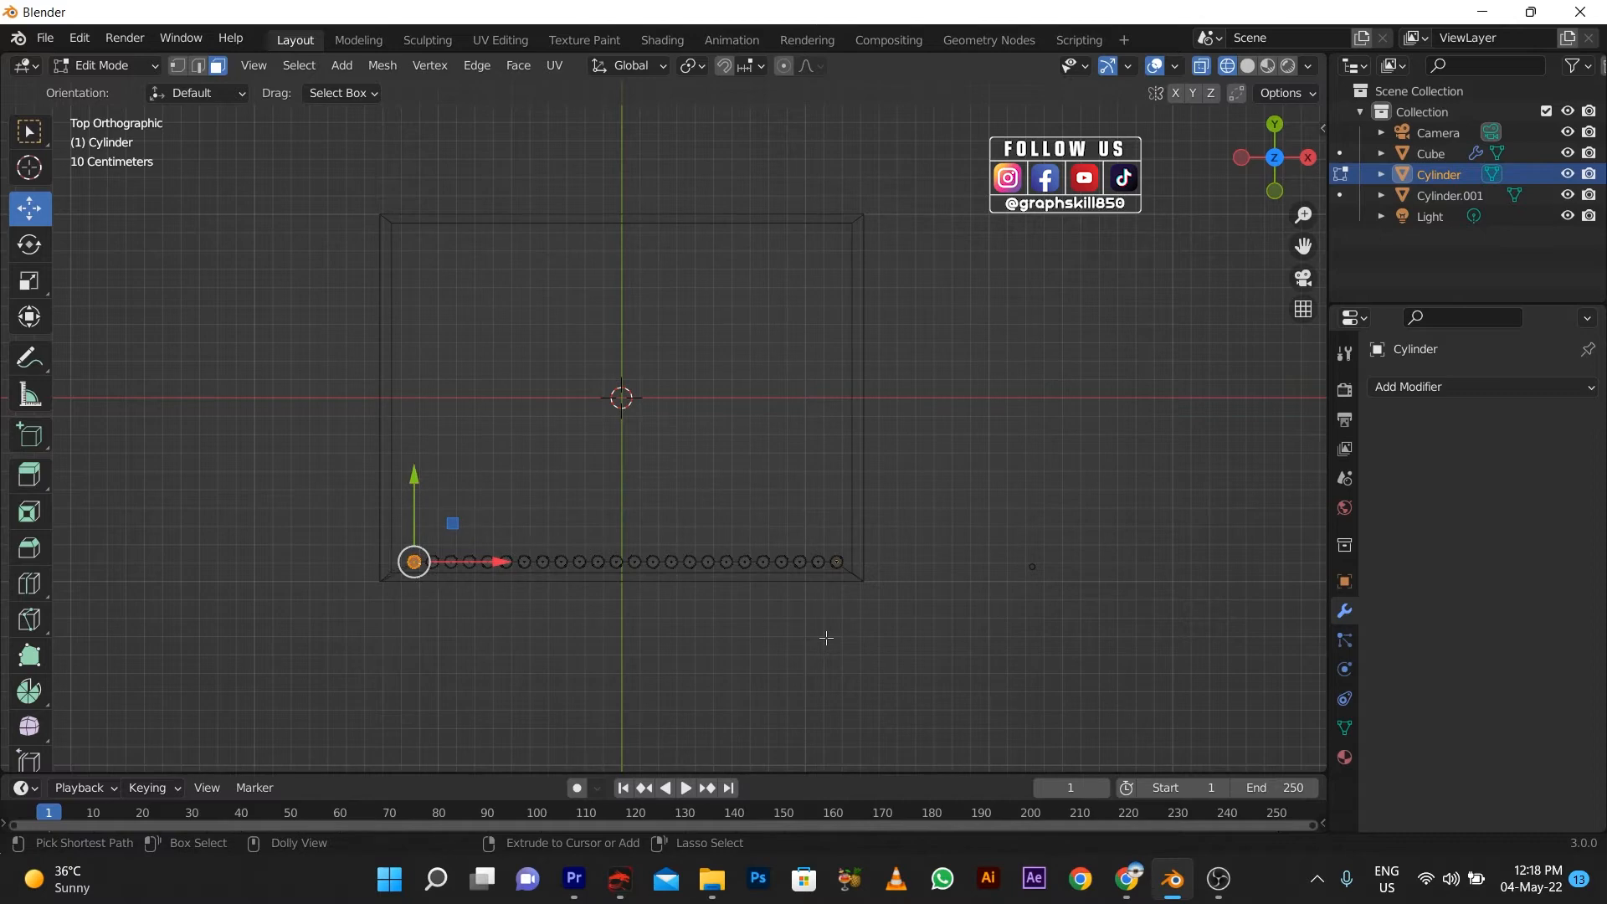
key("shift+r")
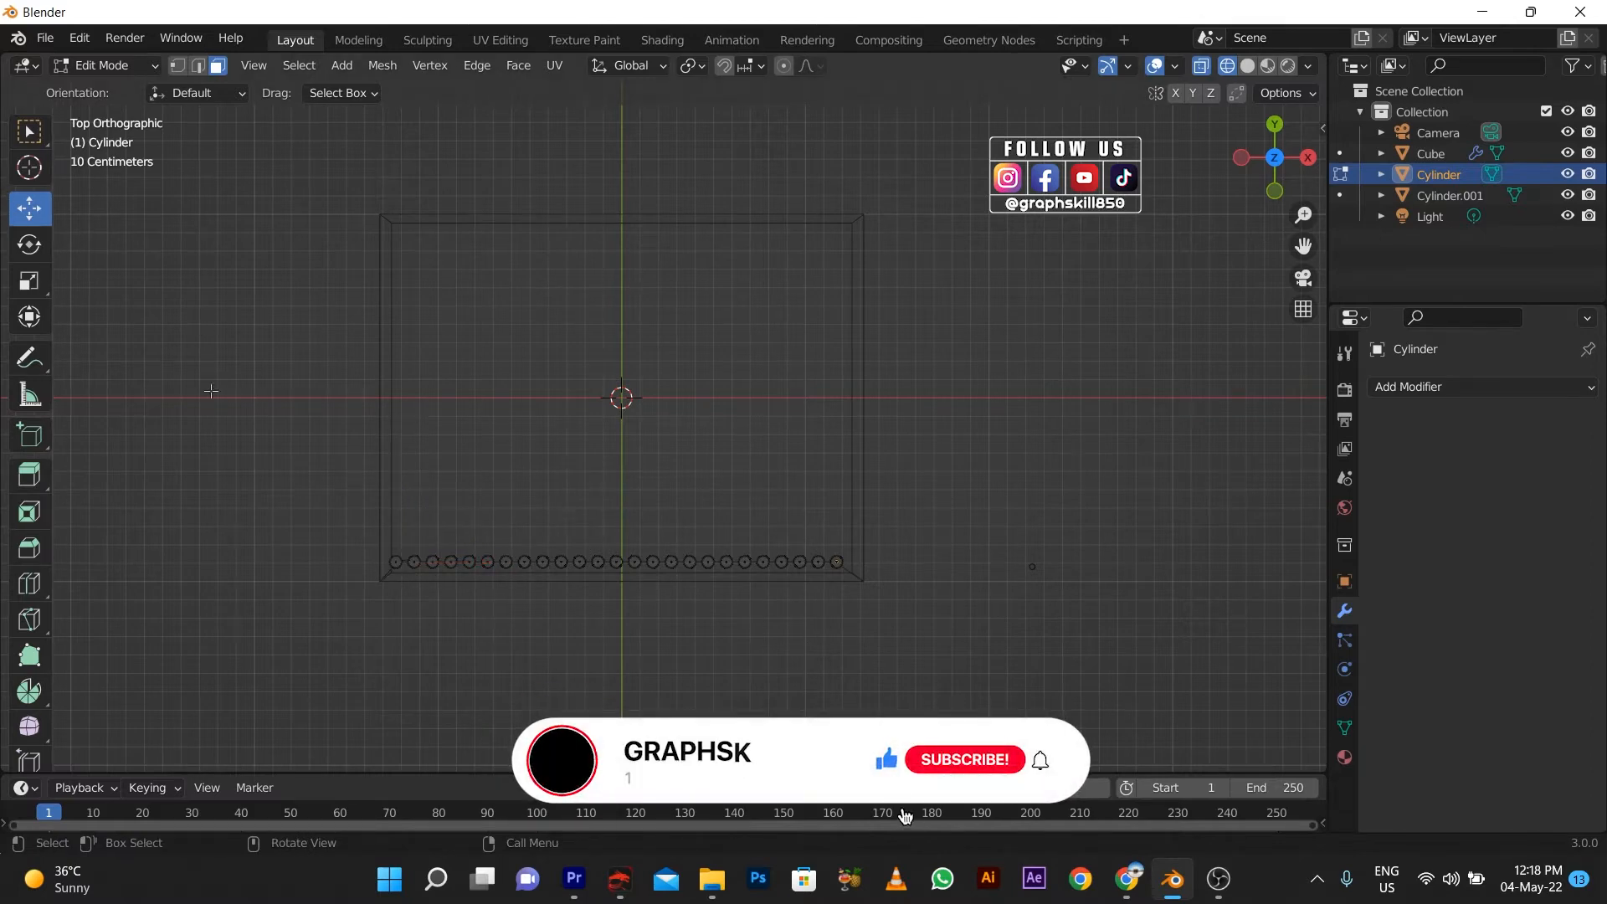
- Return to solid shading and hide the row of cutter rods to inspect the binding holes in the book
middle_click_drag(209, 387, 186, 377)
scroll(947, 455, "down", 3)
middle_click_drag(650, 484, 623, 465, "shift")
left_click(1247, 66)
middle_click_drag(1172, 469, 1133, 494)
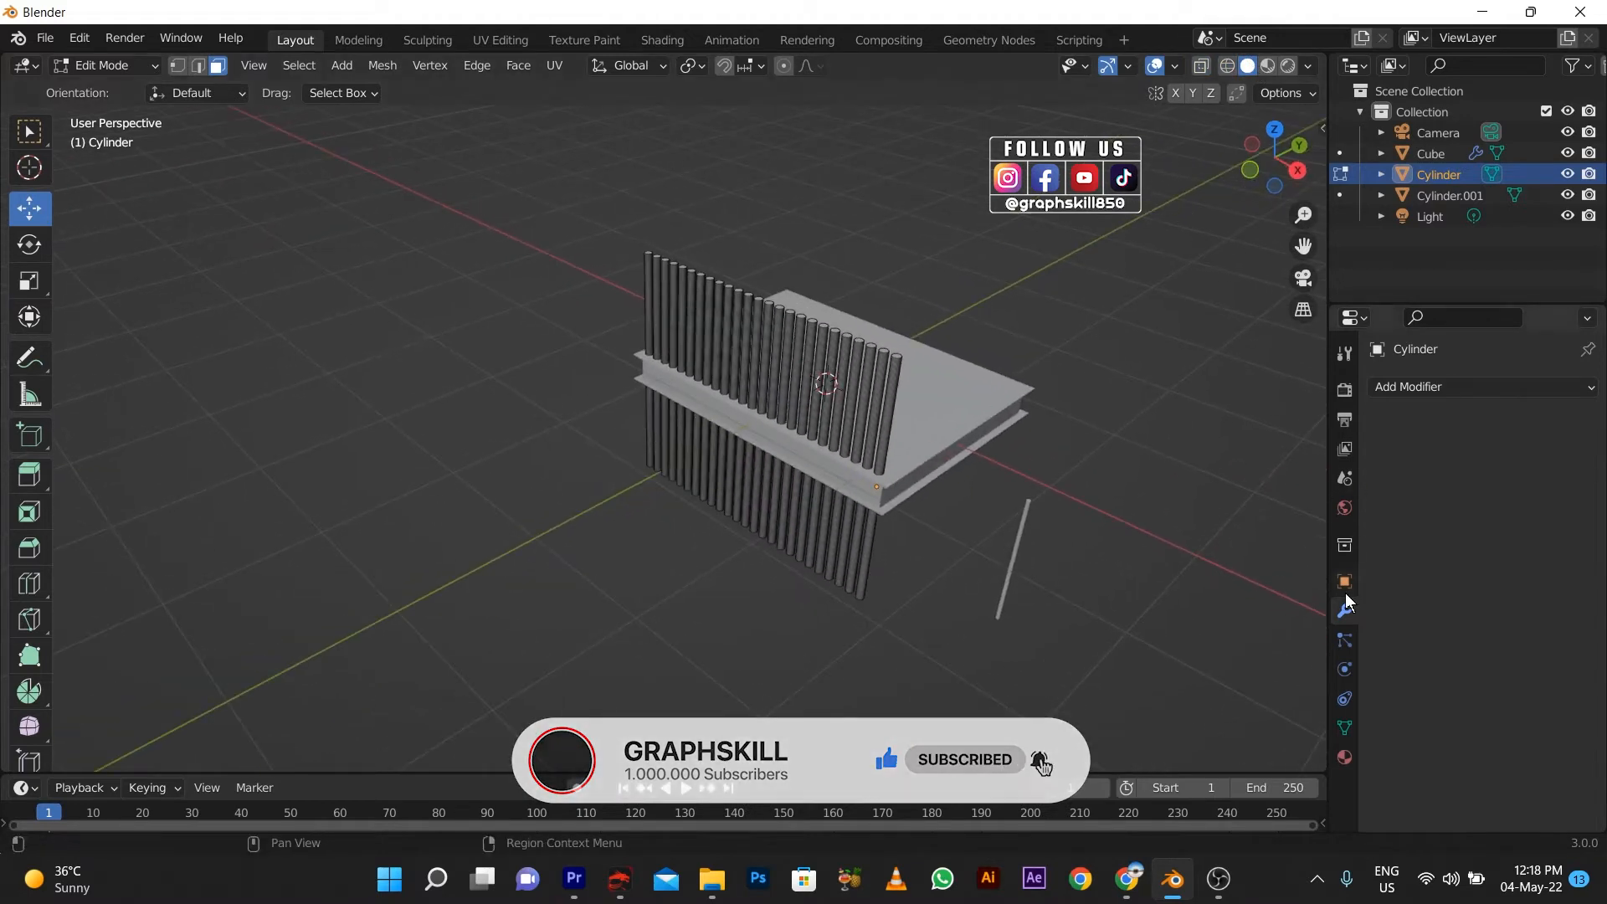
left_click(1569, 174)
middle_click_drag(771, 459, 717, 495)
scroll(929, 438, "up", 4)
scroll(719, 550, "down", 5)
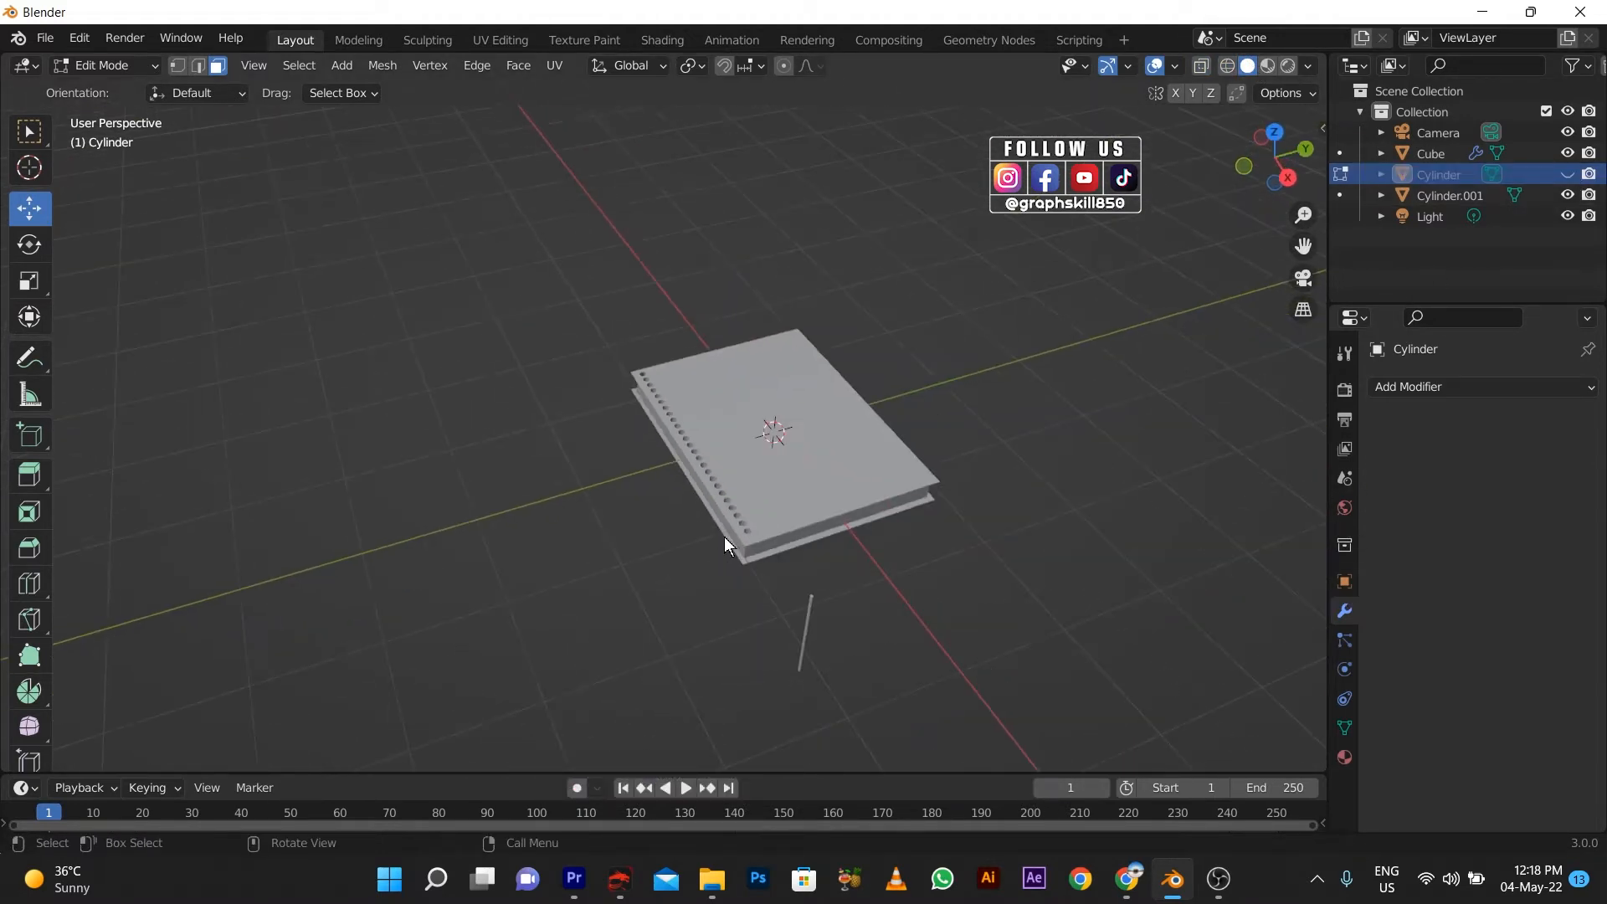
- Leave Edit Mode and move the book along negative Y in top view, clear of the world origin
key("Tab")
key("KP_7")
scroll(997, 497, "up", 5)
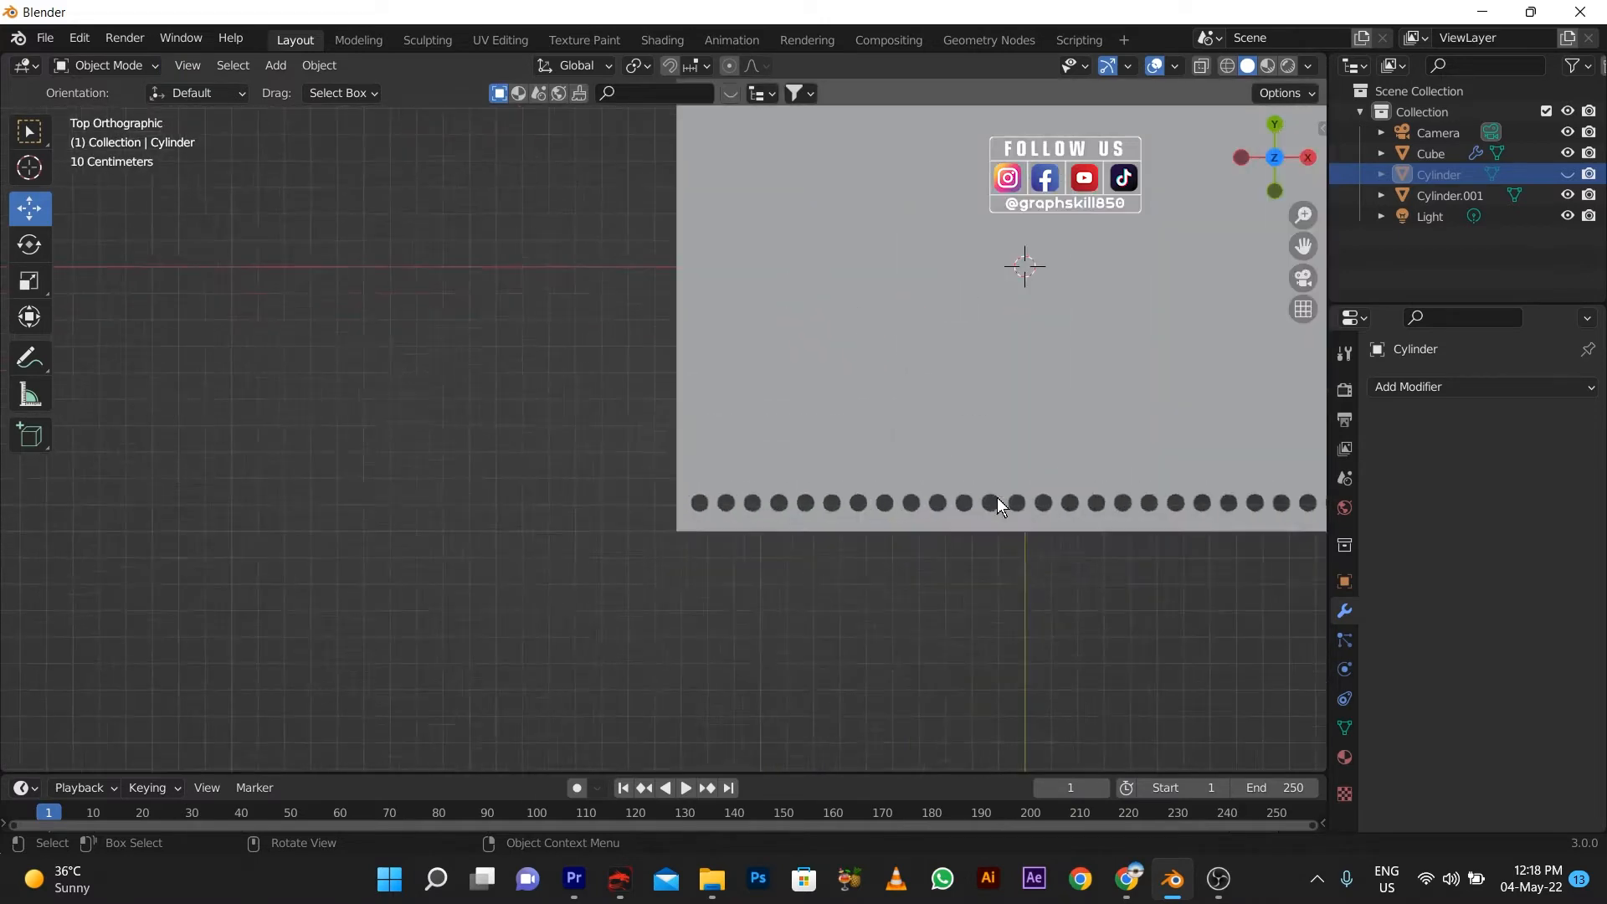
scroll(190, 430, "down", 4)
left_click(891, 395)
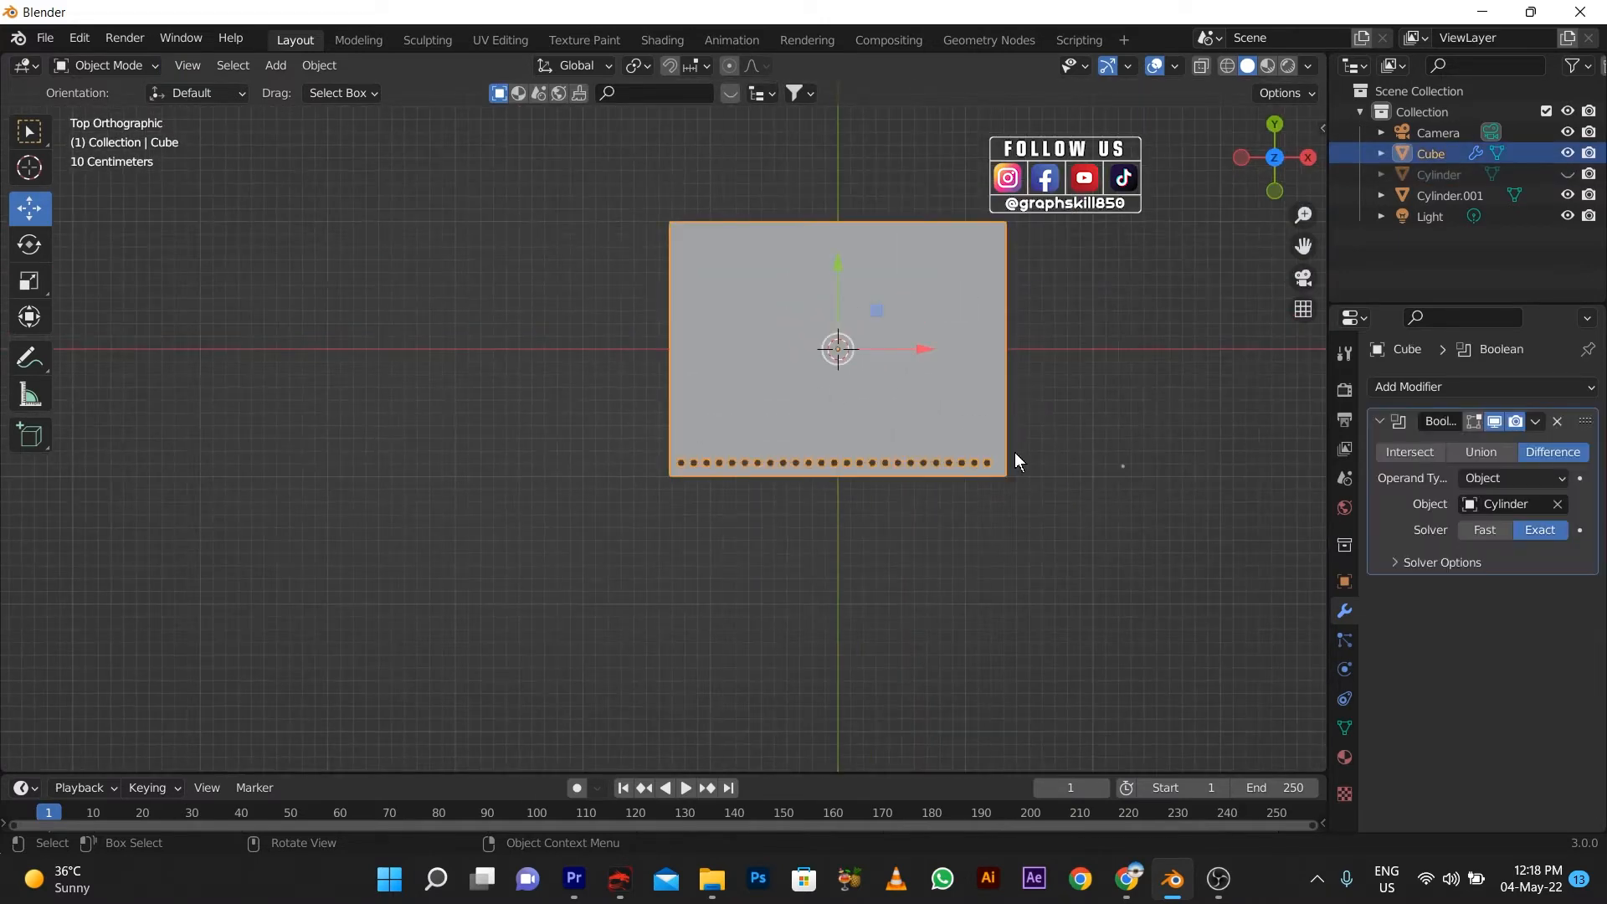
scroll(921, 318, "up", 1)
left_click_drag(872, 259, 867, 496)
- Add a mesh circle at the world origin and scale it down to a very small size
key("shift+a")
left_click(913, 350)
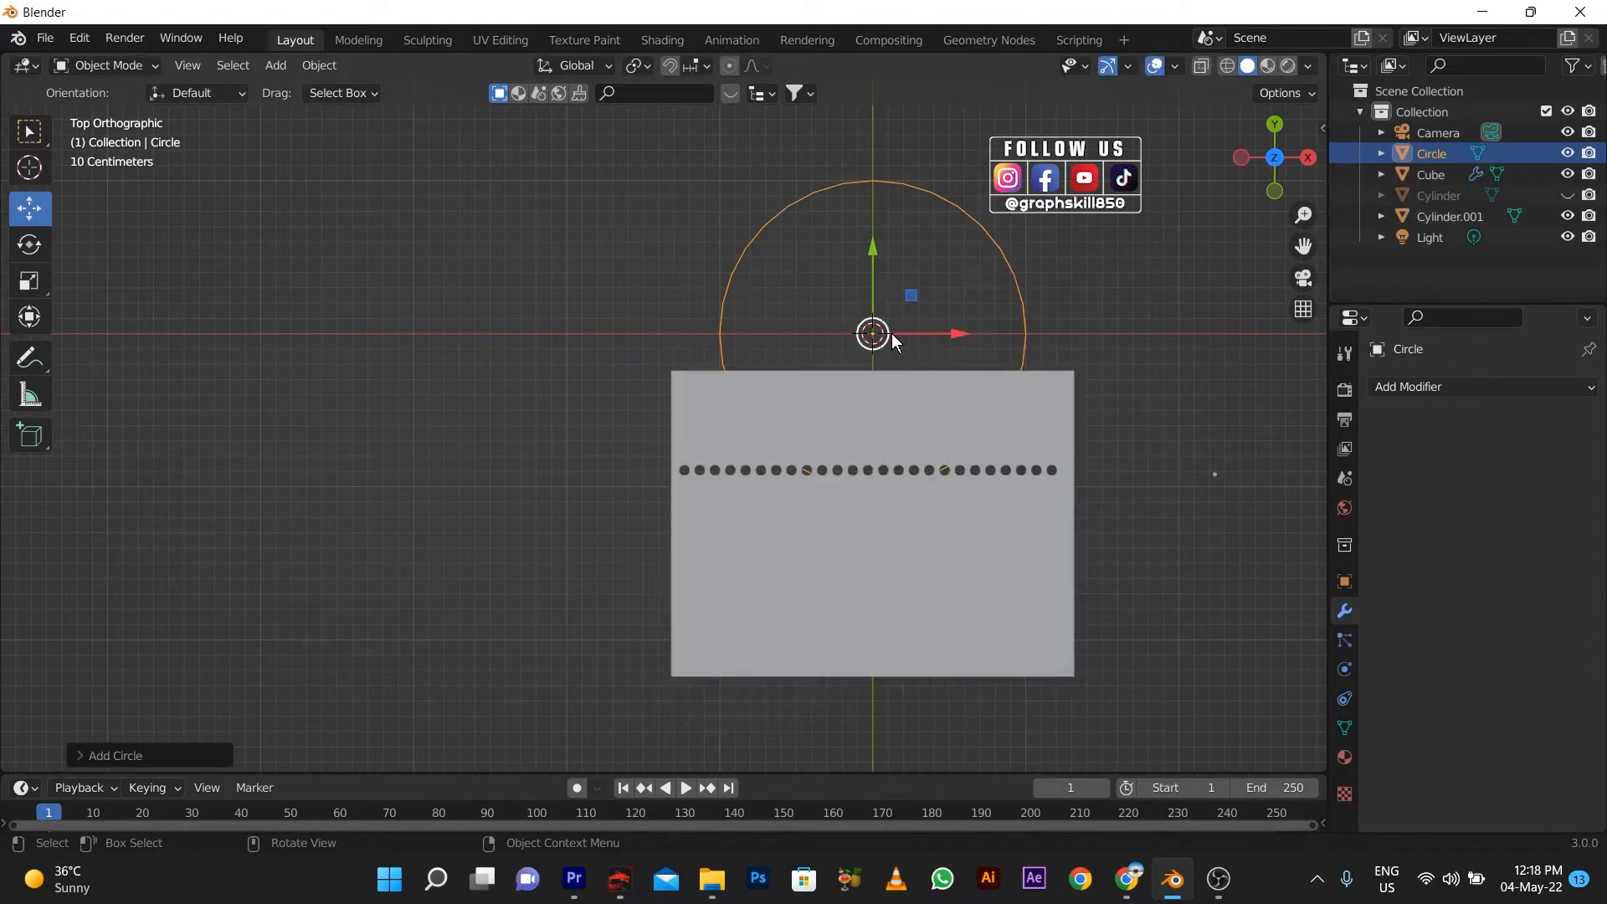
key("s")
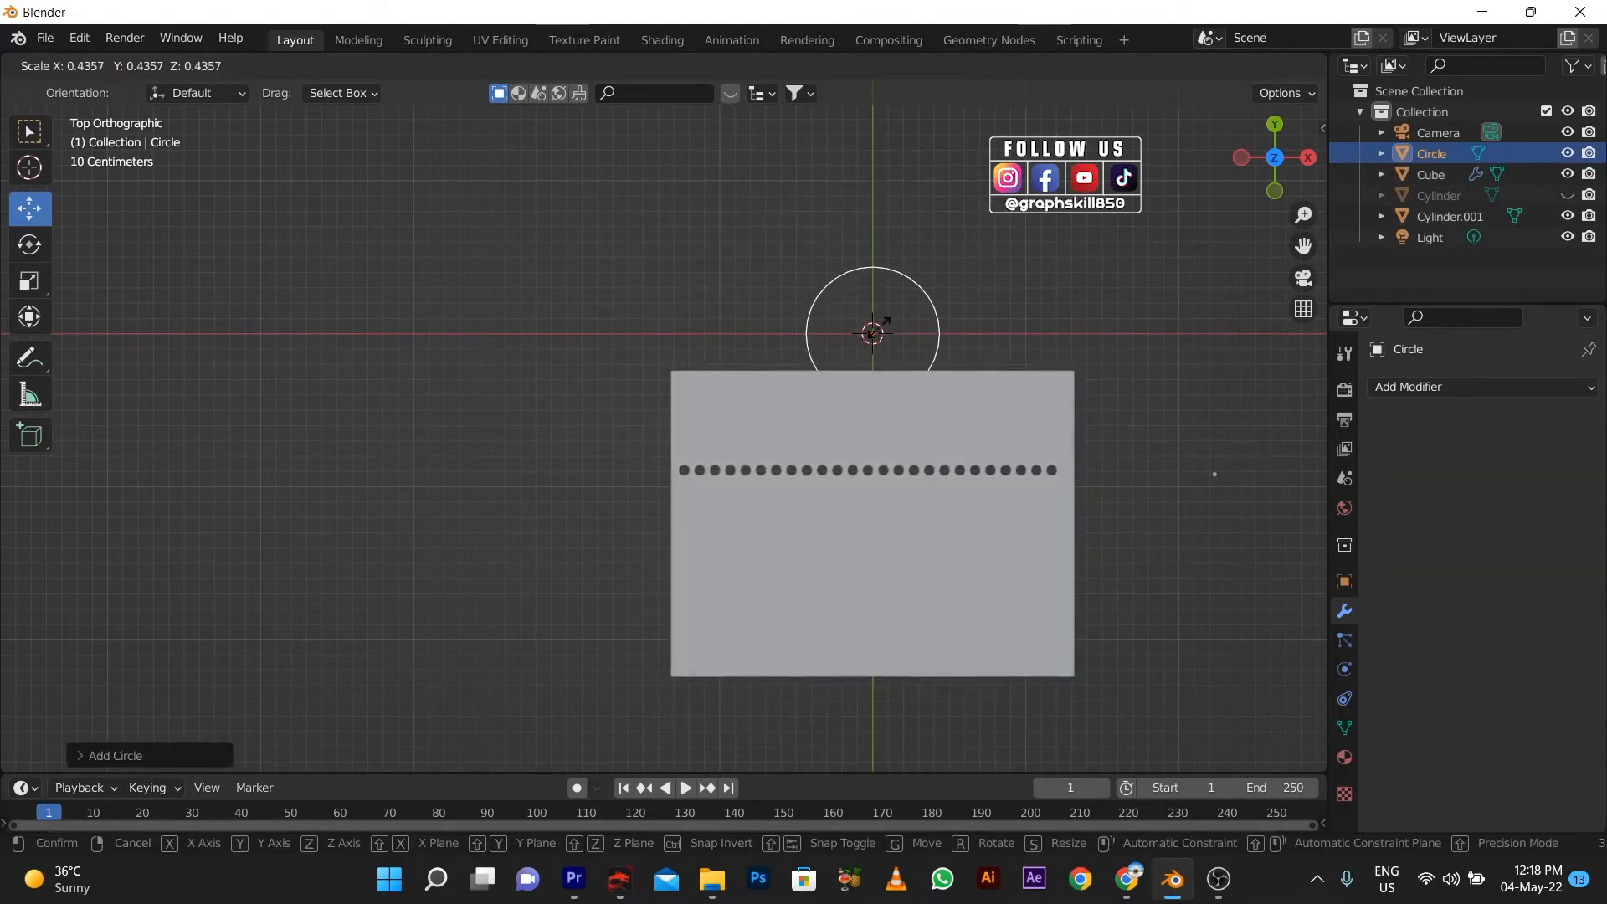
left_click(874, 334)
scroll(888, 344, "up", 4)
scroll(611, 286, "down", 2)
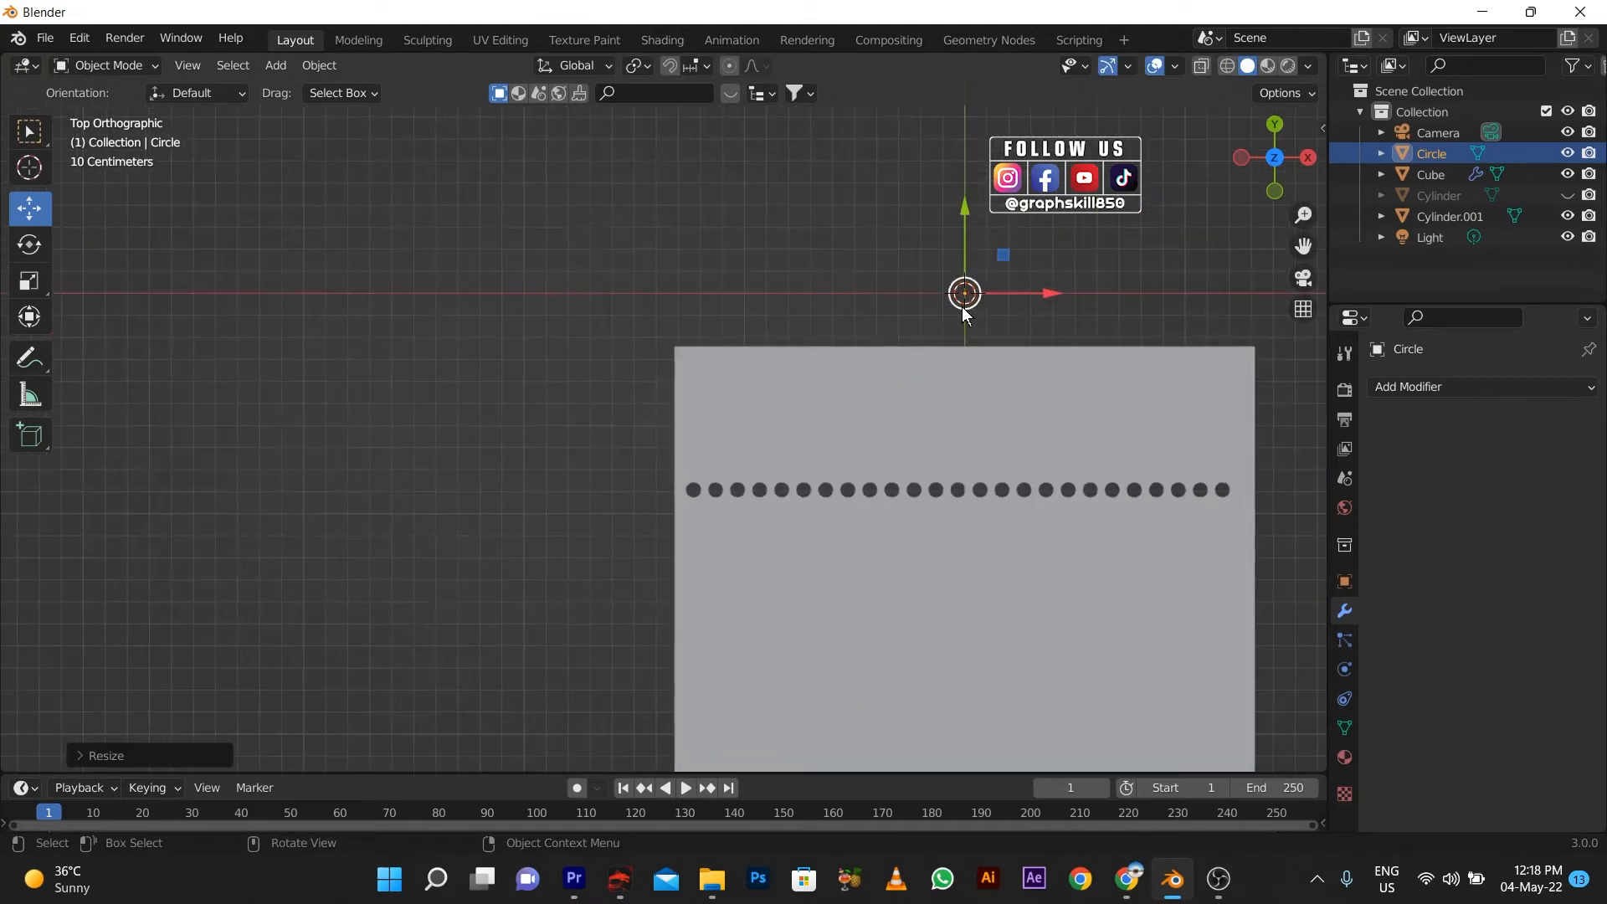
- Undo the circle's scaling and creation and the book's move away from the world origin
middle_click_drag(909, 285, 726, 190, "shift")
key("ctrl+z")
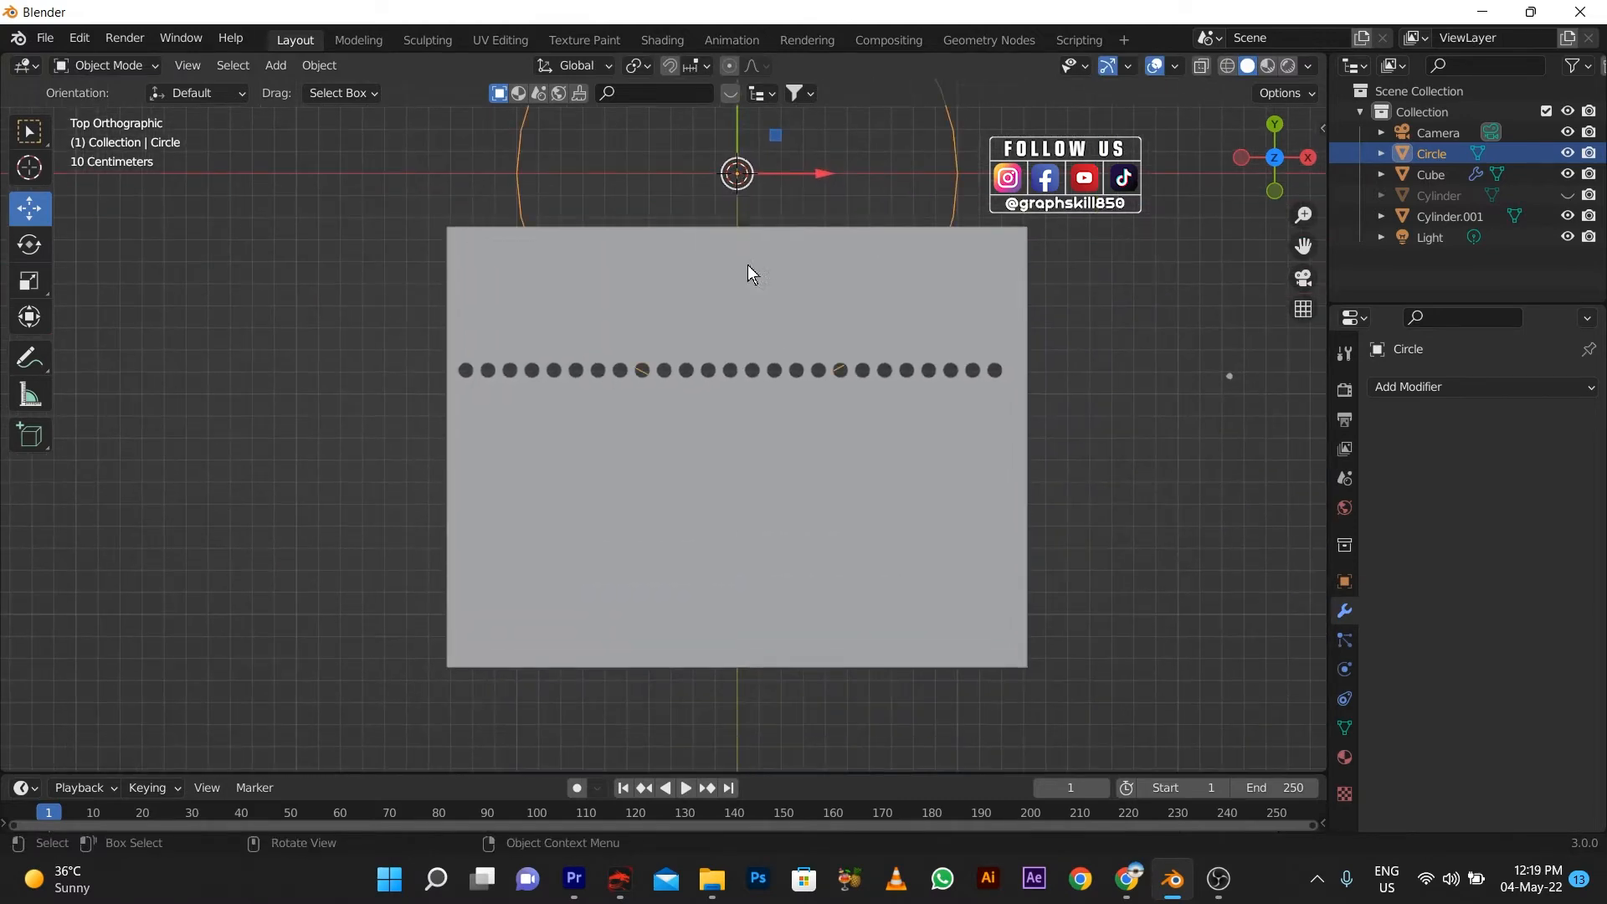
key("ctrl+z")
key("ctrl+z")
key("ctrl+z")
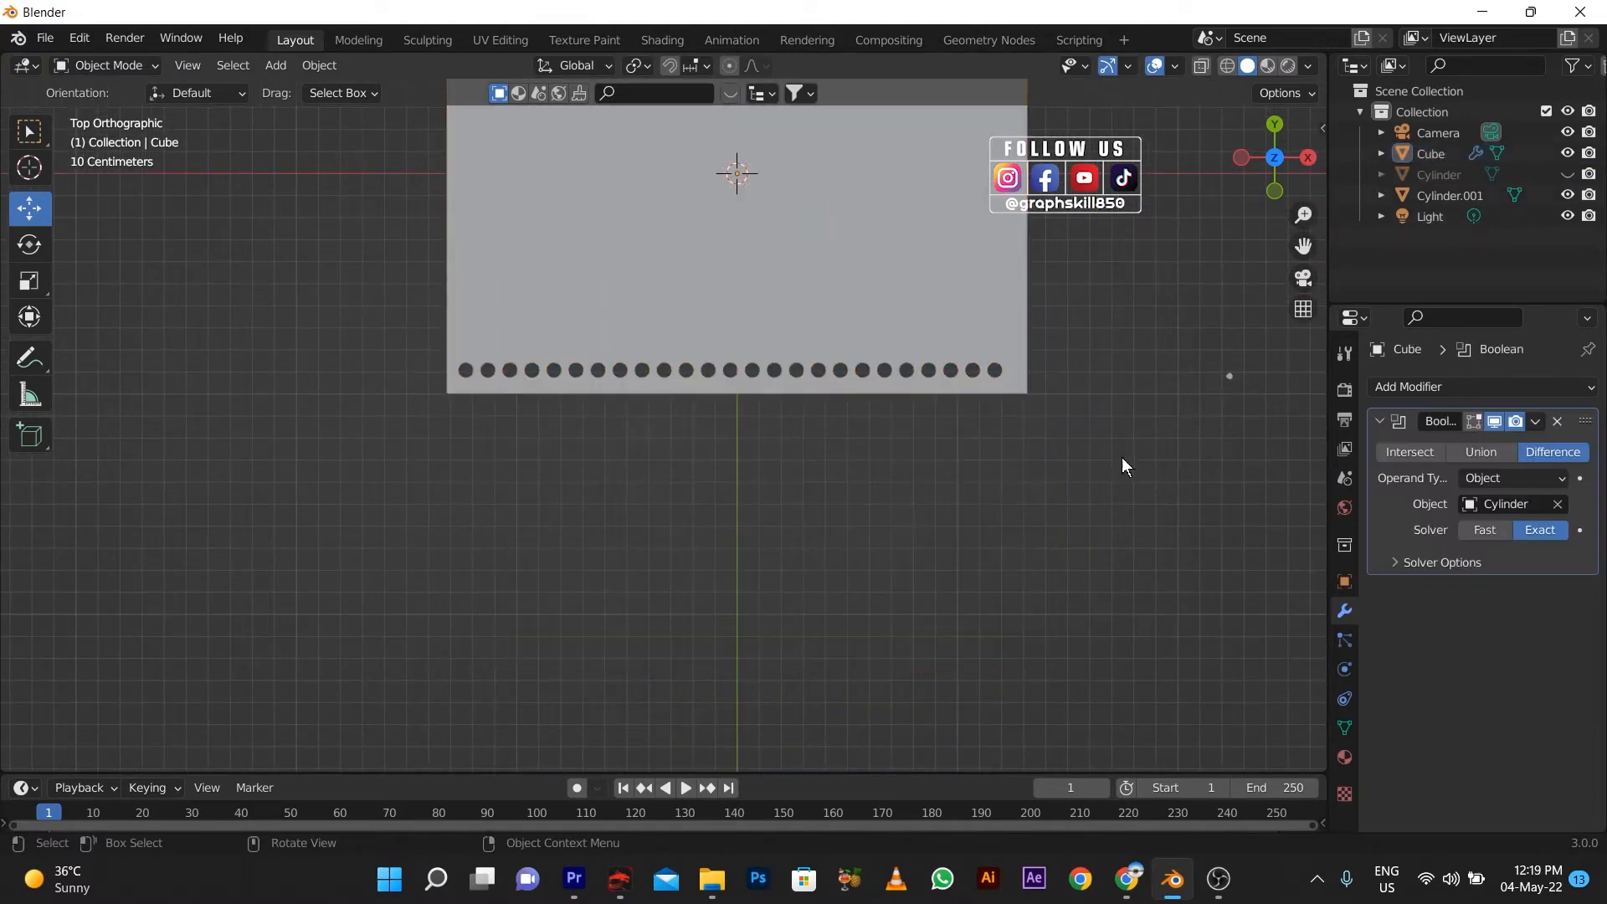
- Apply the book's Boolean modifier and move the book along negative Y, clear of the world origin
left_click(1536, 420)
left_click(1470, 449)
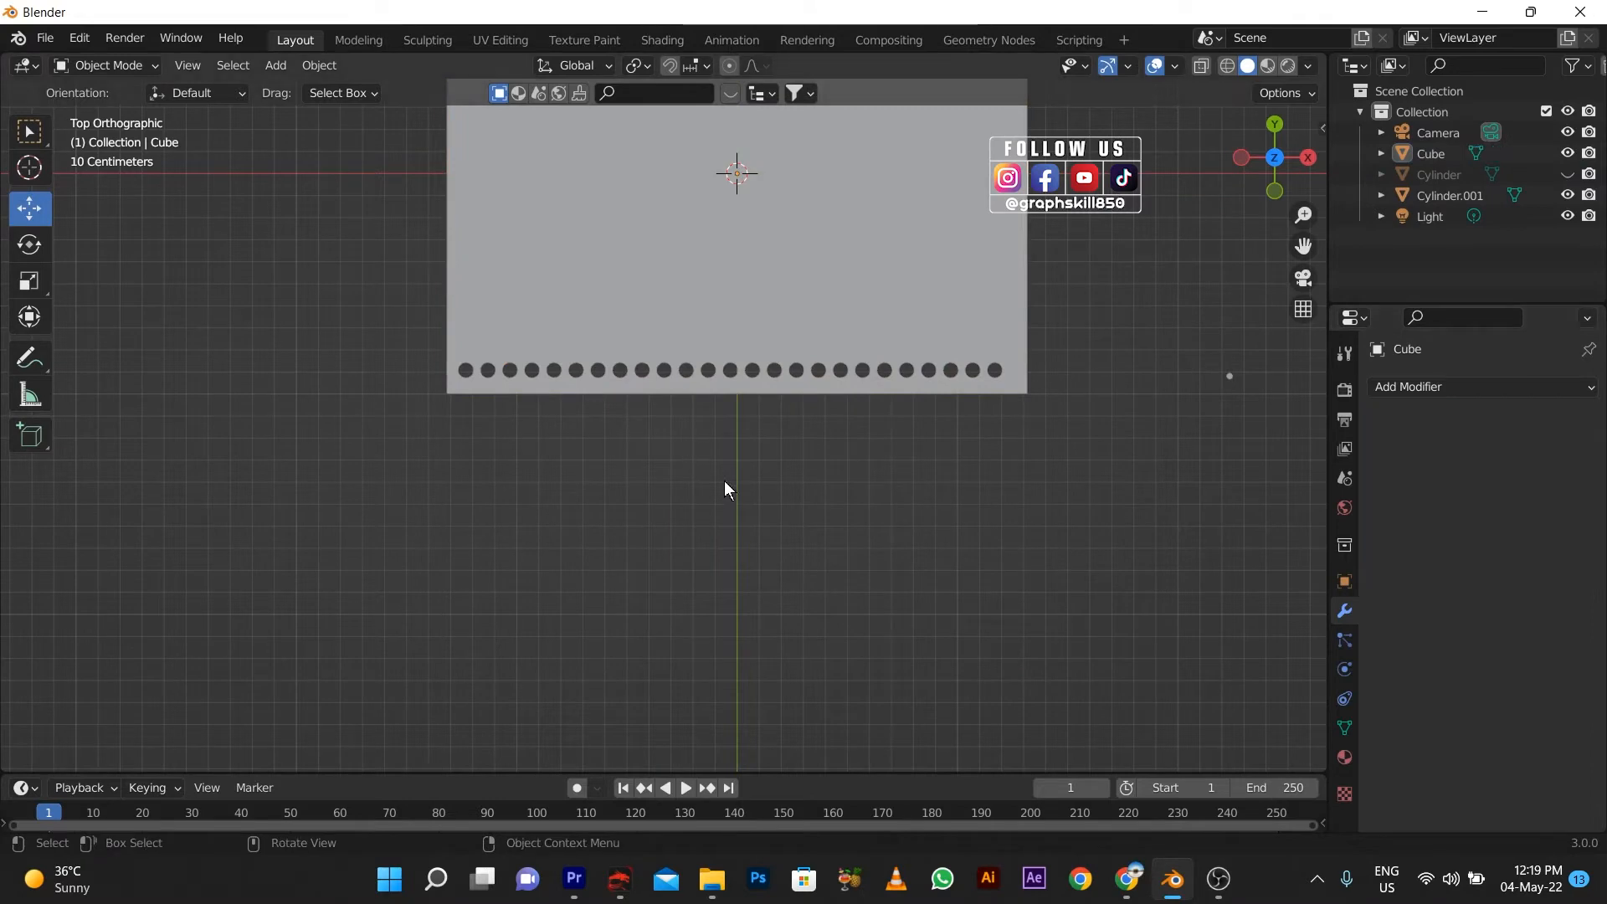
left_click(863, 393)
scroll(859, 407, "down", 5)
left_click_drag(691, 253, 691, 401)
scroll(711, 264, "up", 5)
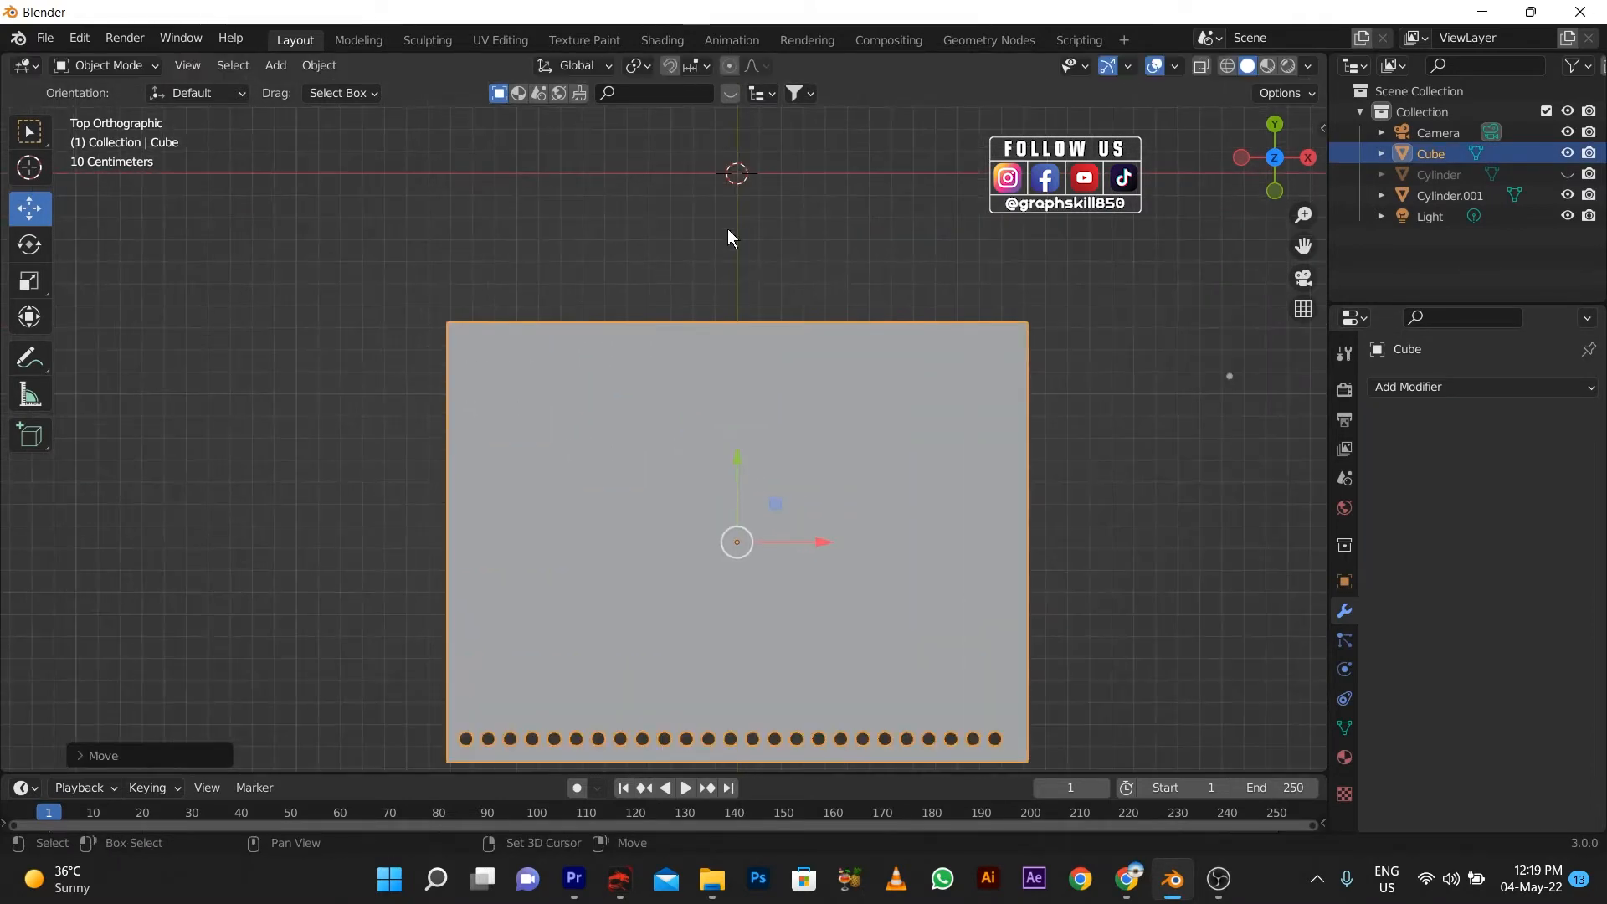
- Add a mesh circle at the world origin and scale it down to a small ring
middle_click_drag(727, 230, 761, 457, "shift")
scroll(765, 403, "up", 4)
key("shift+a")
mouse_move(765, 402)
left_click(874, 437)
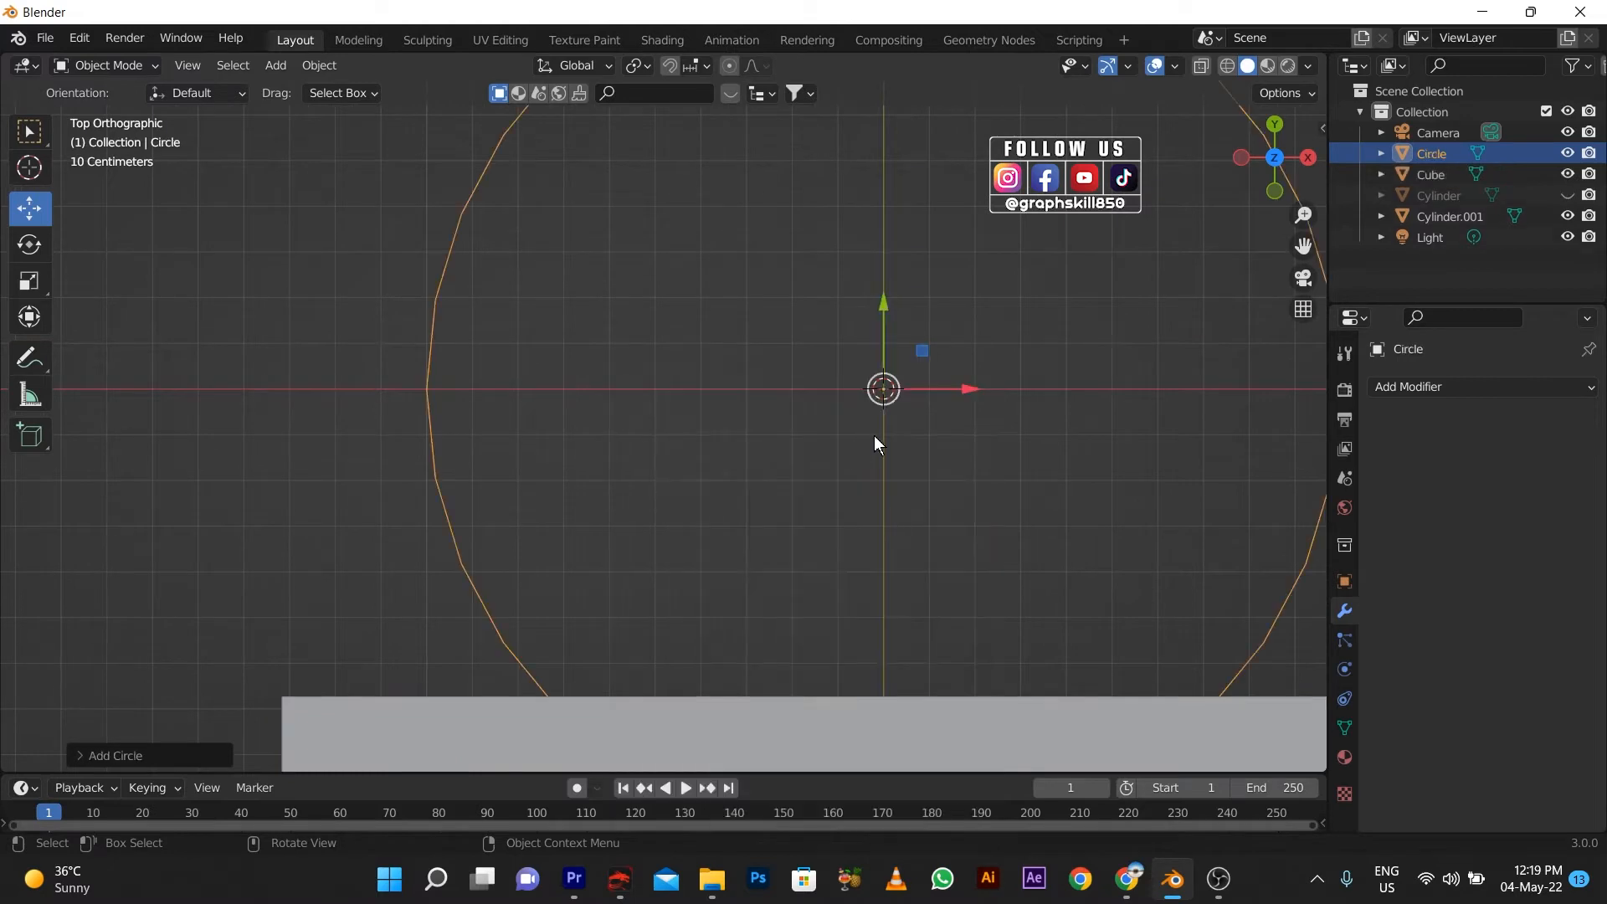
key("s")
left_click(880, 392)
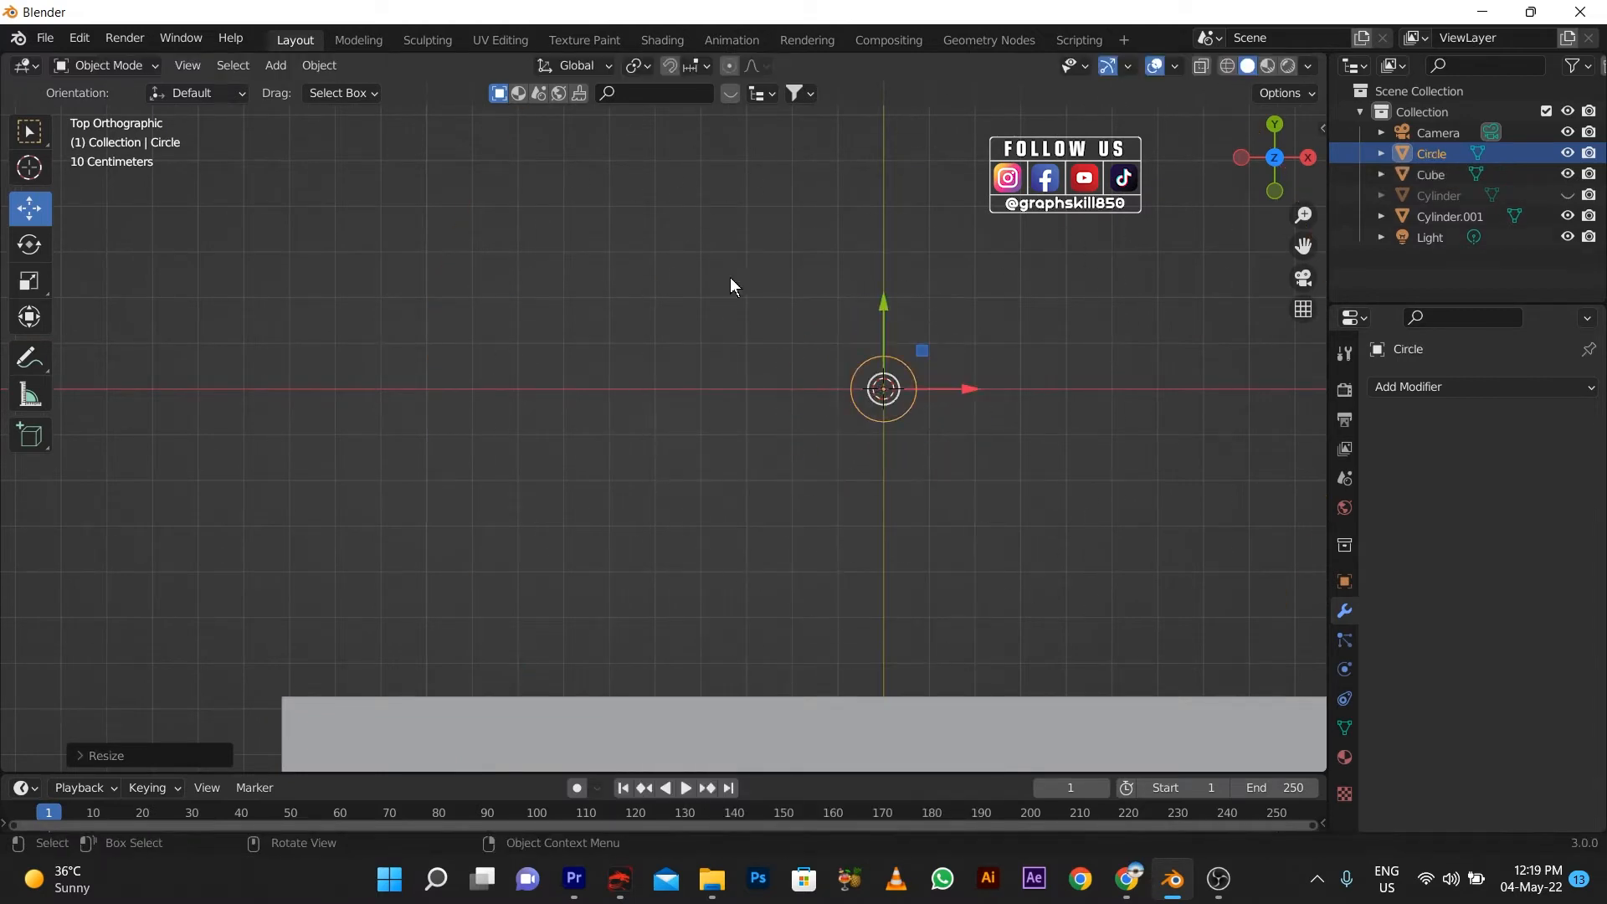
- Move the circle along Y and X onto the last binding hole near the book's corner at the positive X end
scroll(726, 275, "down", 7)
middle_click_drag(722, 381, 696, 202, "shift")
left_click_drag(696, 214, 697, 324)
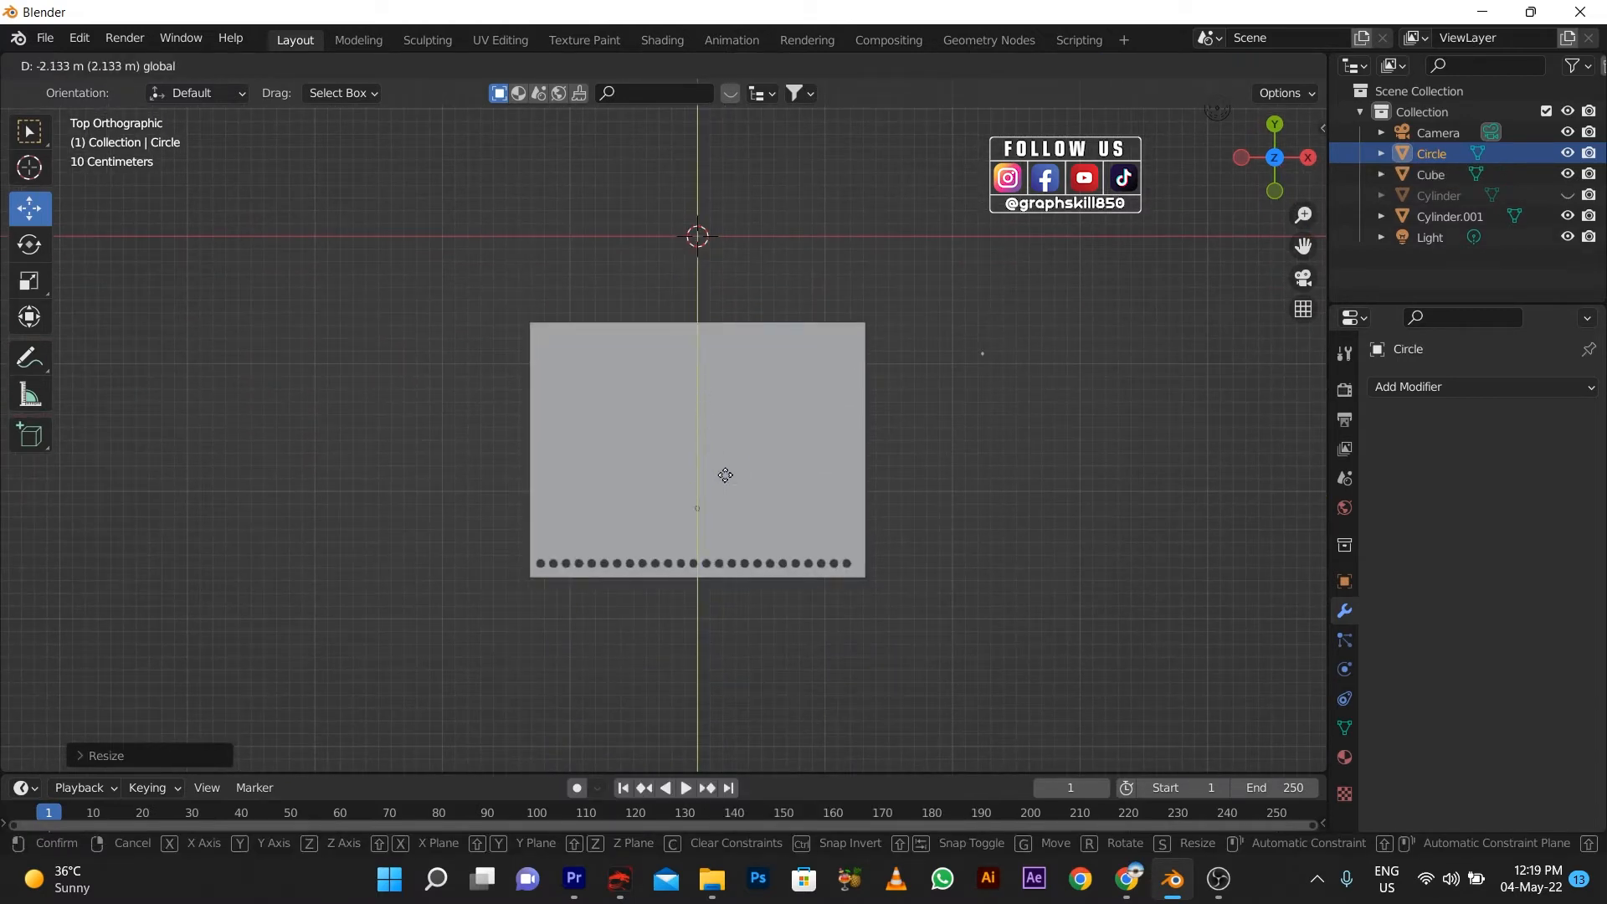
left_click_drag(725, 474, 739, 520)
middle_click_drag(771, 560, 695, 524, "shift")
scroll(636, 493, "up", 4)
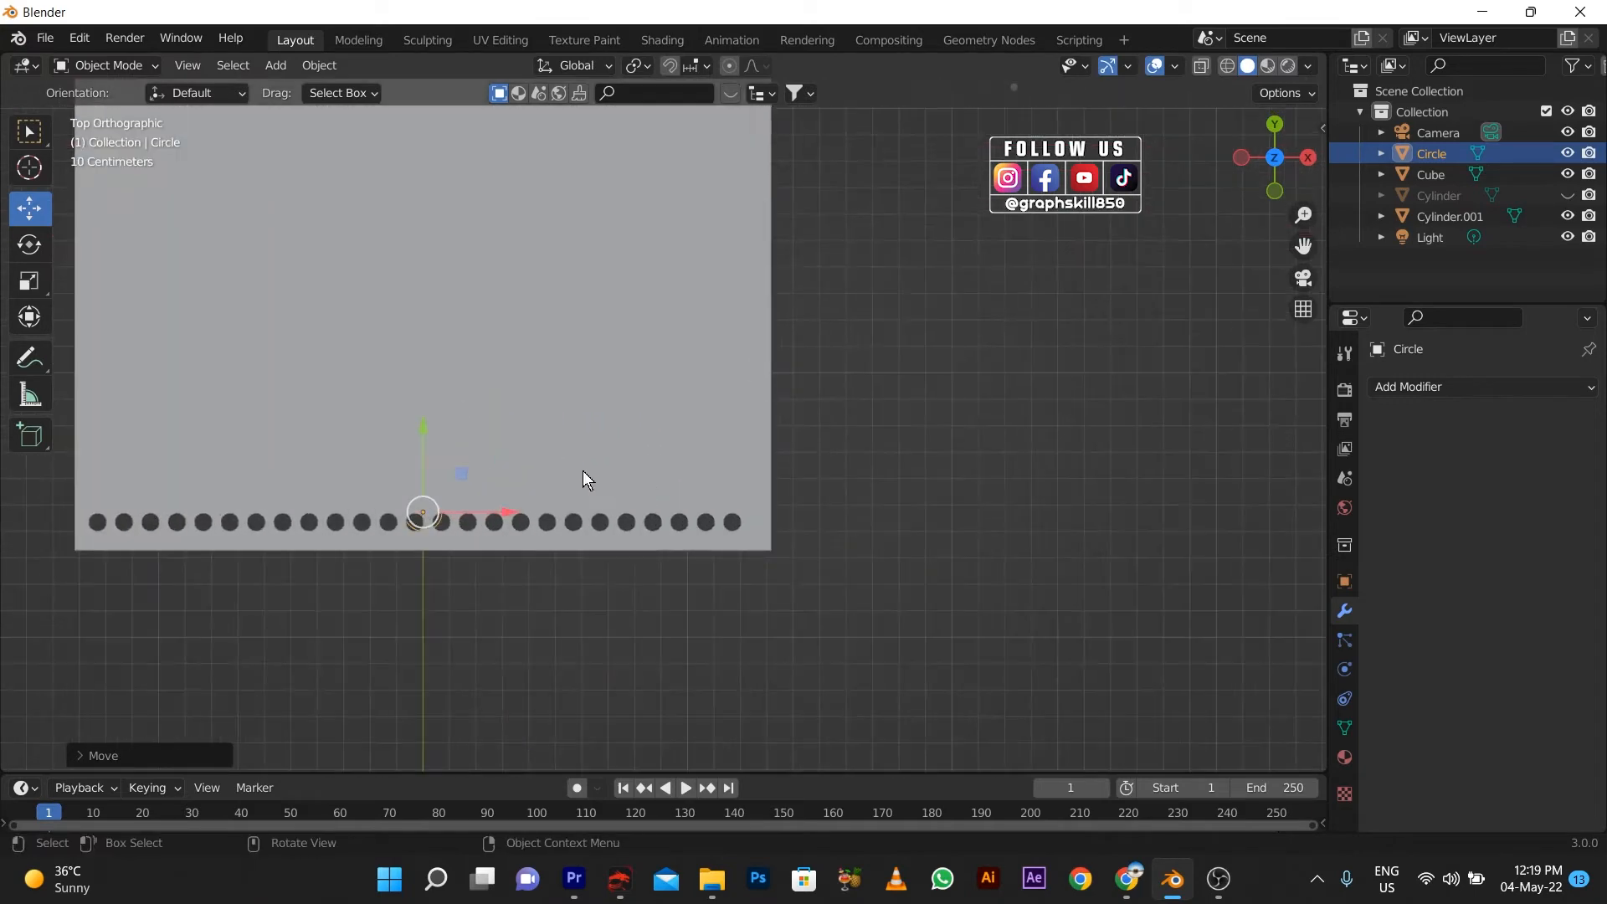
left_click_drag(503, 518, 772, 543)
scroll(765, 541, "up", 4)
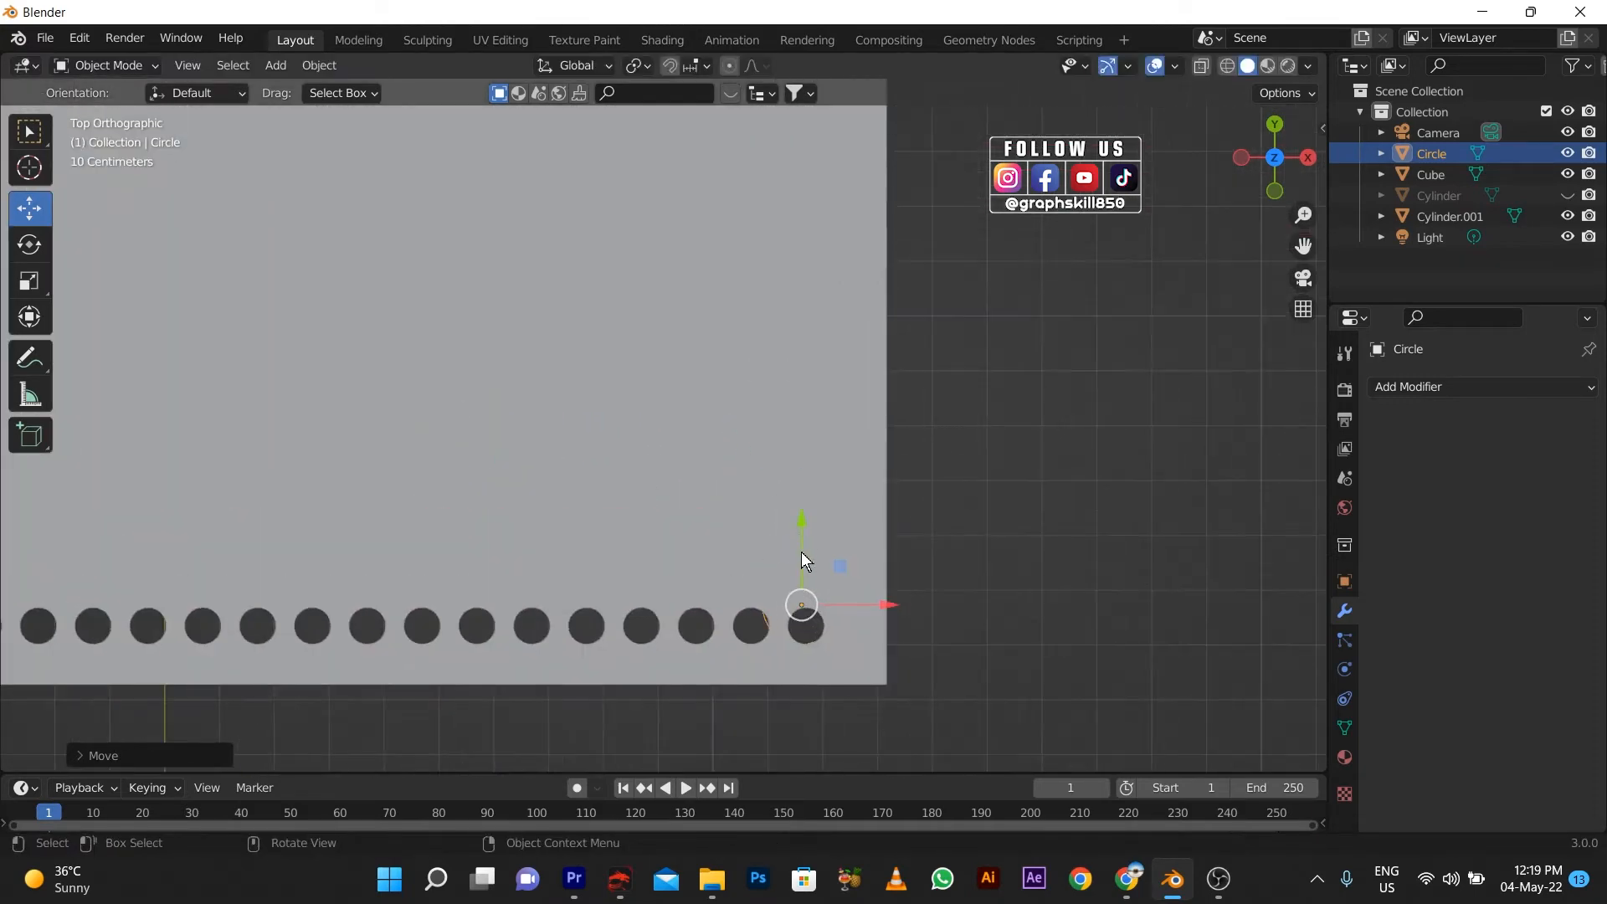
left_click_drag(801, 549, 803, 577)
mouse_move(804, 598)
middle_mouse_down("shift")
mouse_move(765, 564)
mouse_move(776, 517)
mouse_move(590, 434)
mouse_move(428, 389)
middle_mouse_up("shift")
- Switch to wireframe shading and scale the circle down to fit inside the last binding hole
left_click(1227, 67)
scroll(774, 572, "up", 4)
left_click_drag(651, 545, 660, 513)
key("s")
left_click(620, 512)
scroll(614, 519, "up", 4)
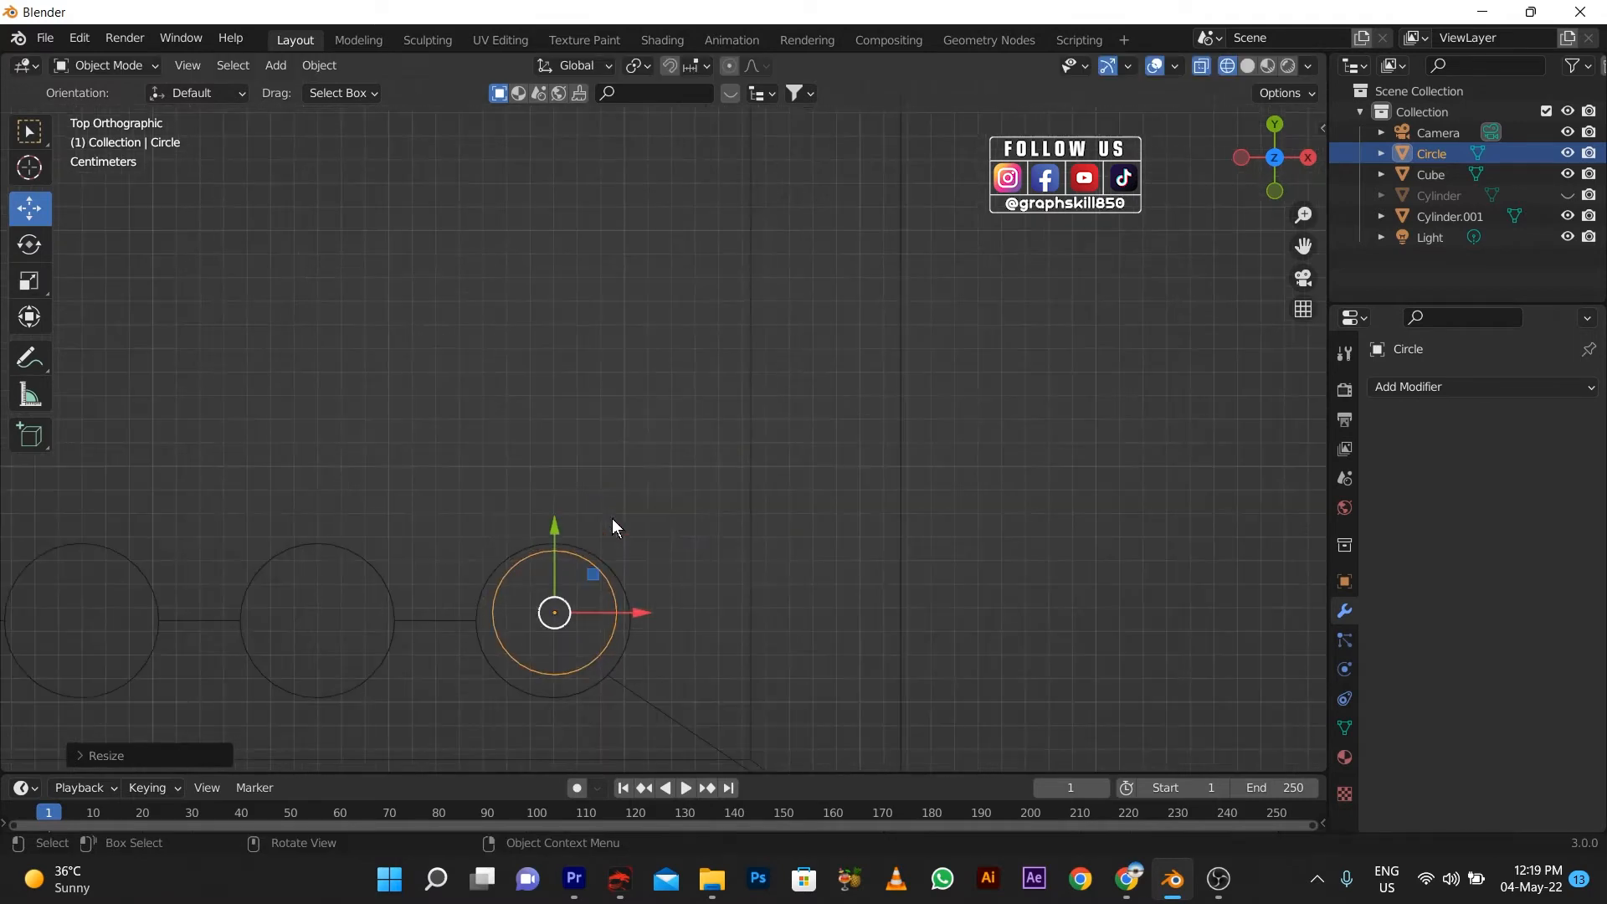
- Center the circle within the last binding hole and fine-tune its size to sit just inside the hole's edge
middle_click_drag(609, 516, 712, 348, "shift")
scroll(709, 350, "up", 2)
left_click_drag(661, 411, 661, 422)
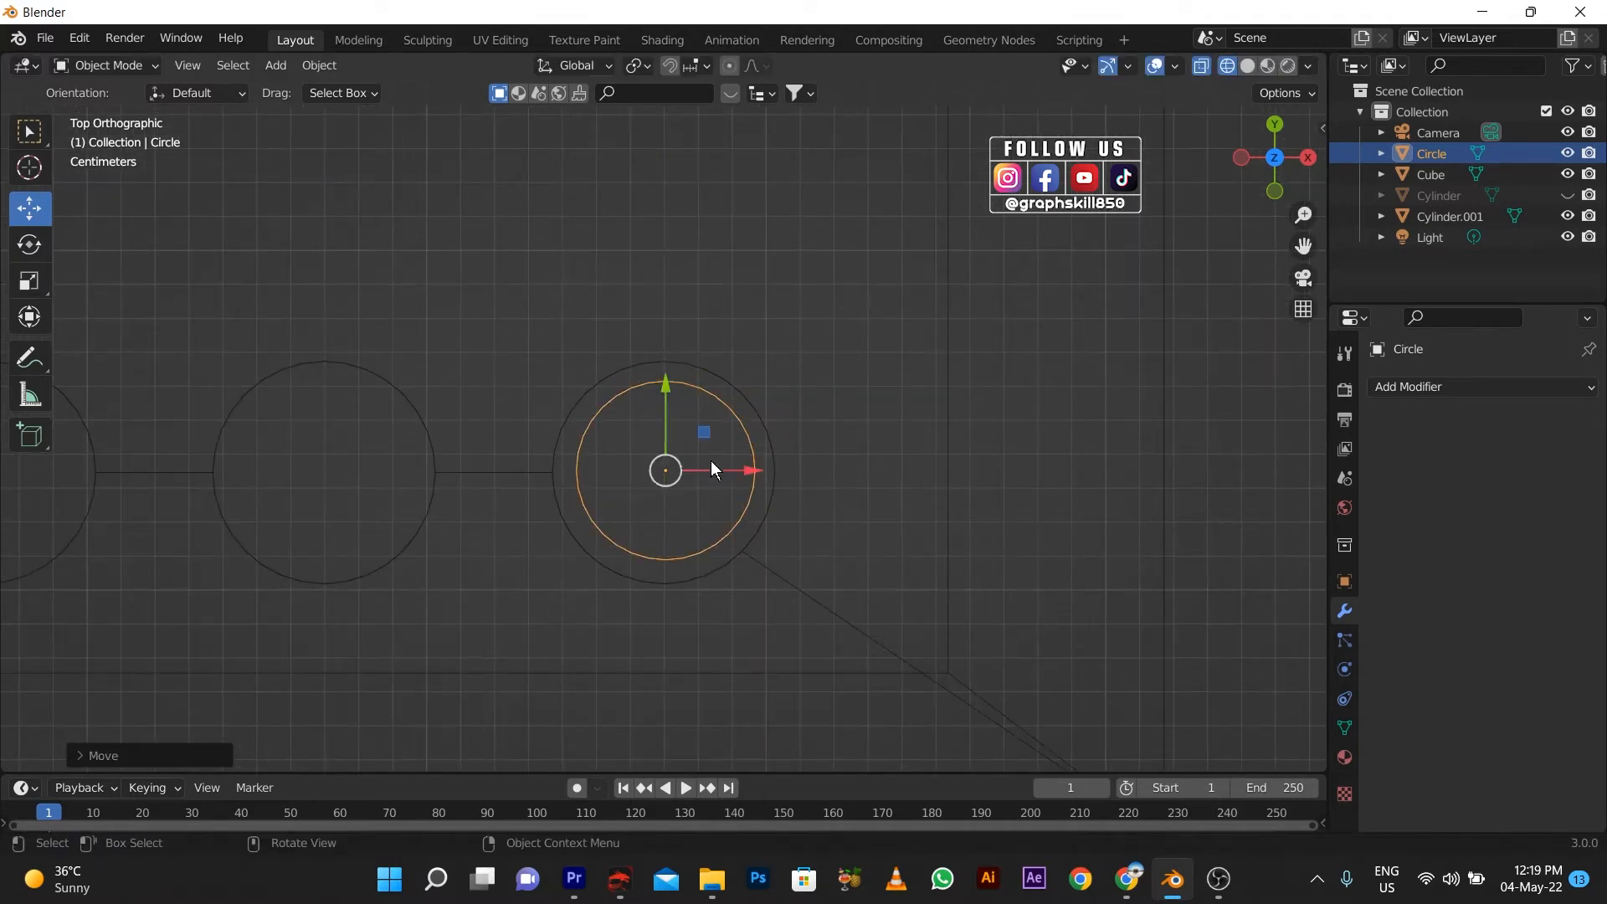
left_click_drag(722, 470, 670, 435)
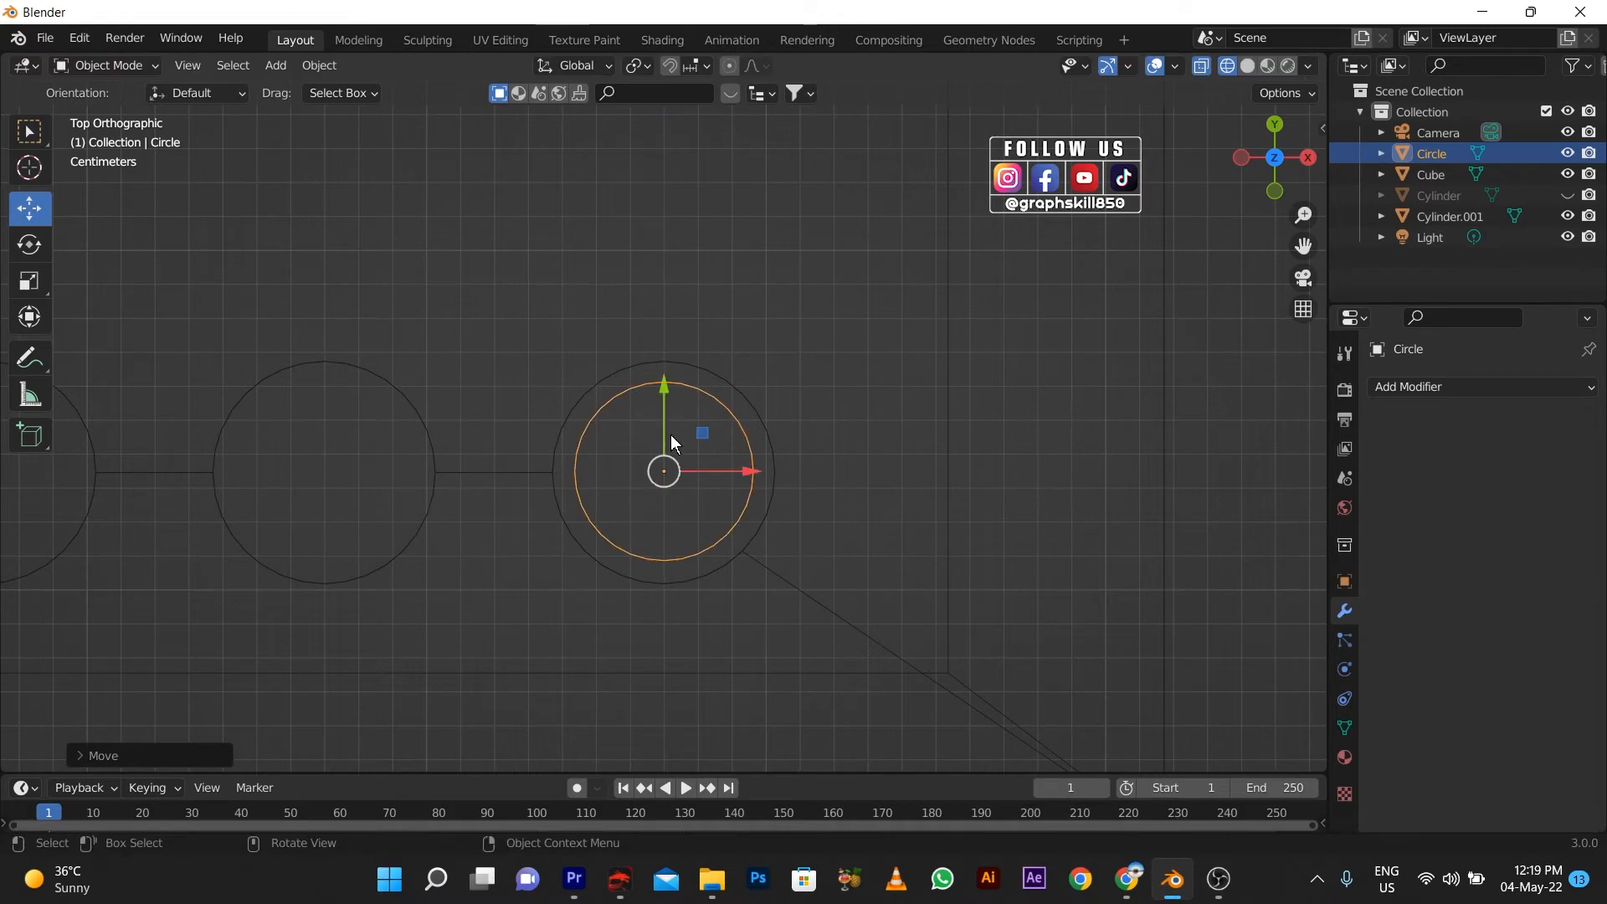
key("s")
left_click(718, 477)
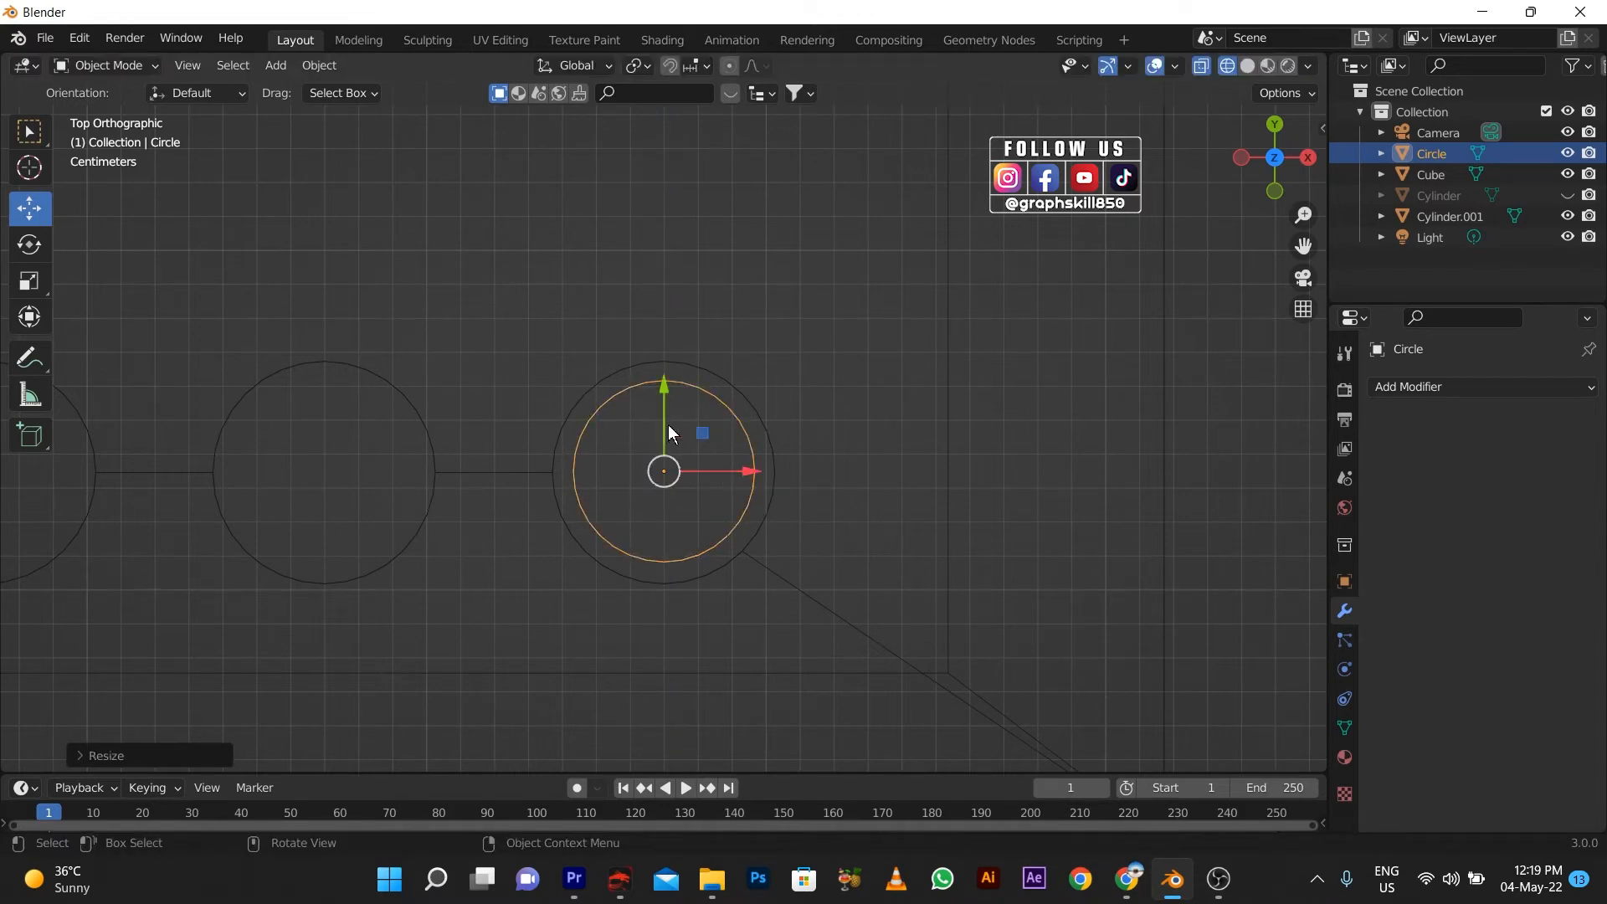
- Return to solid shading in a perspective view and add a Screw modifier to the circle
scroll(716, 463, "down", 5)
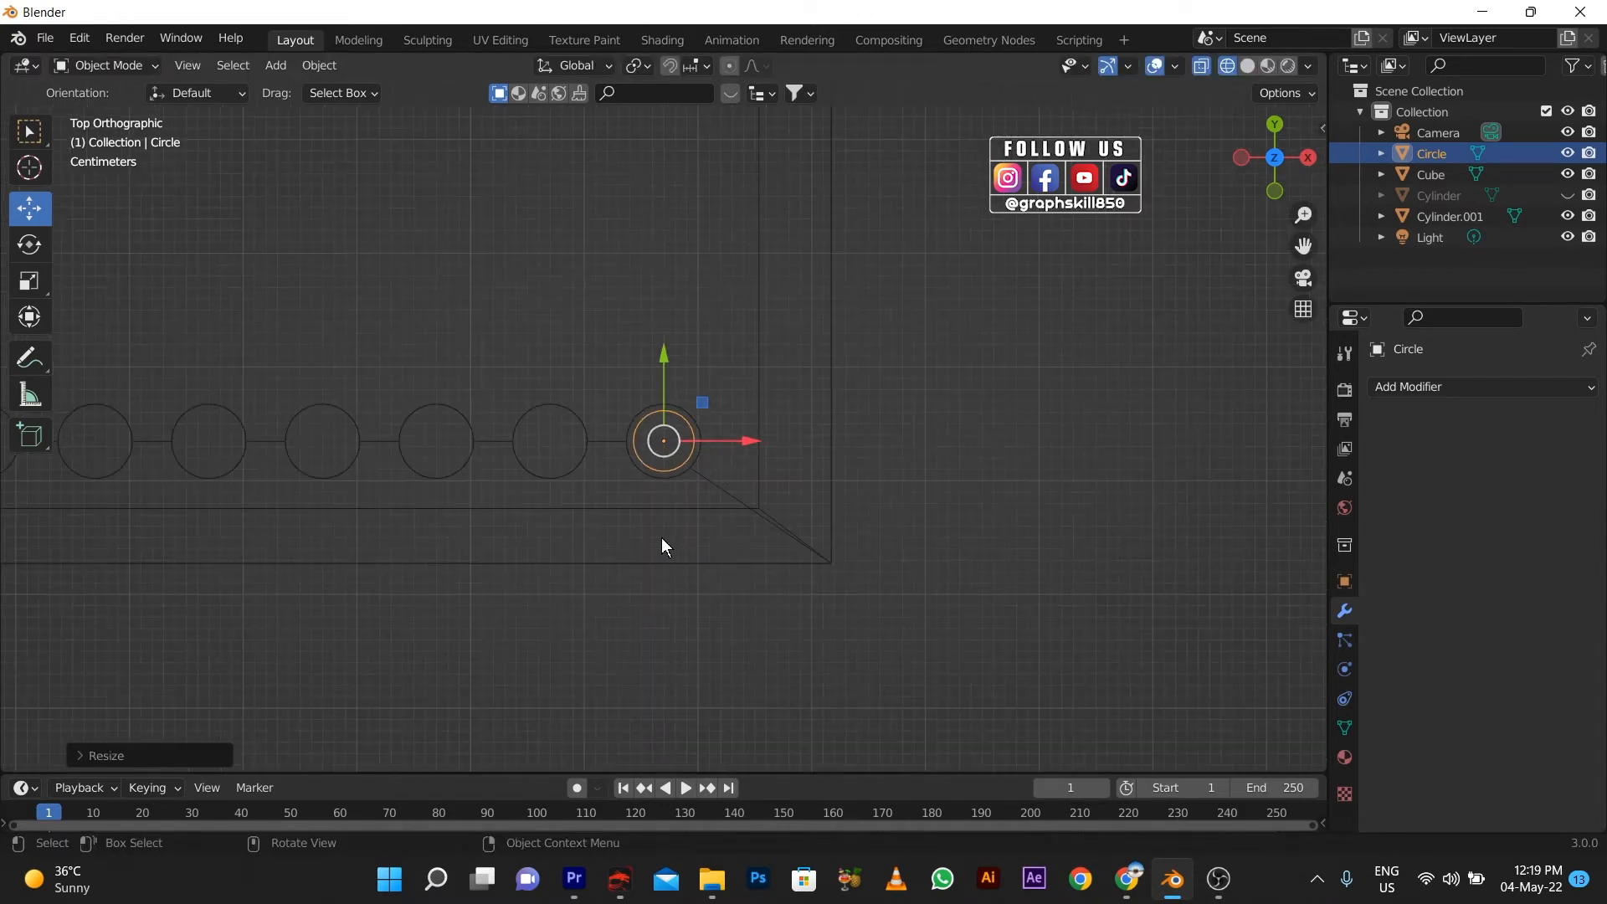
middle_click_drag(663, 546, 705, 357)
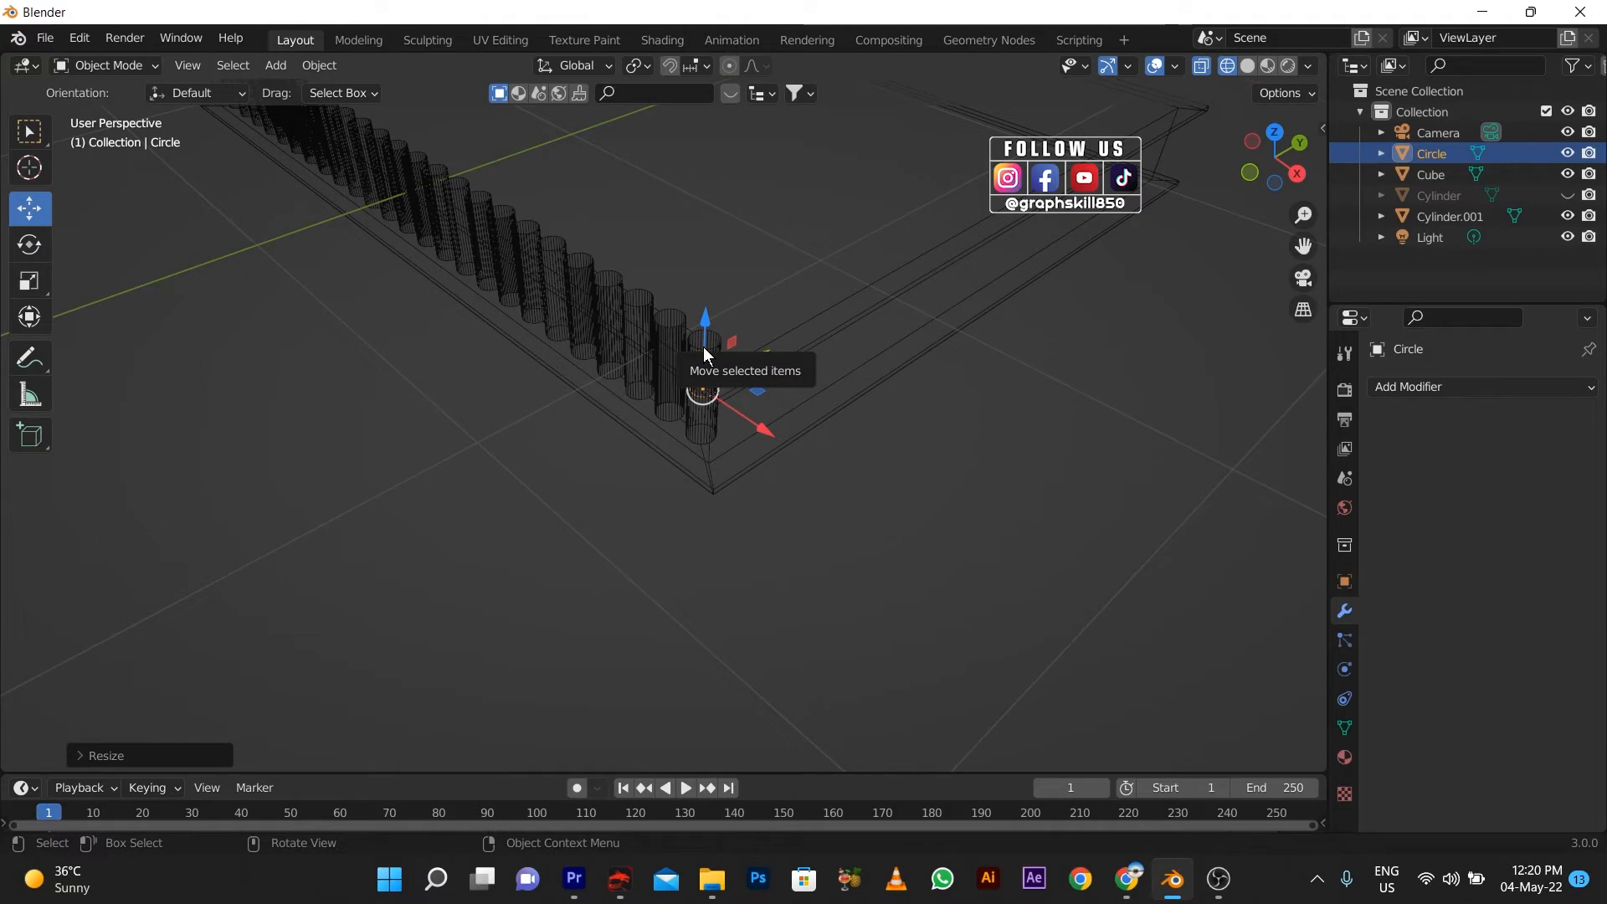
middle_click_drag(704, 356, 775, 459)
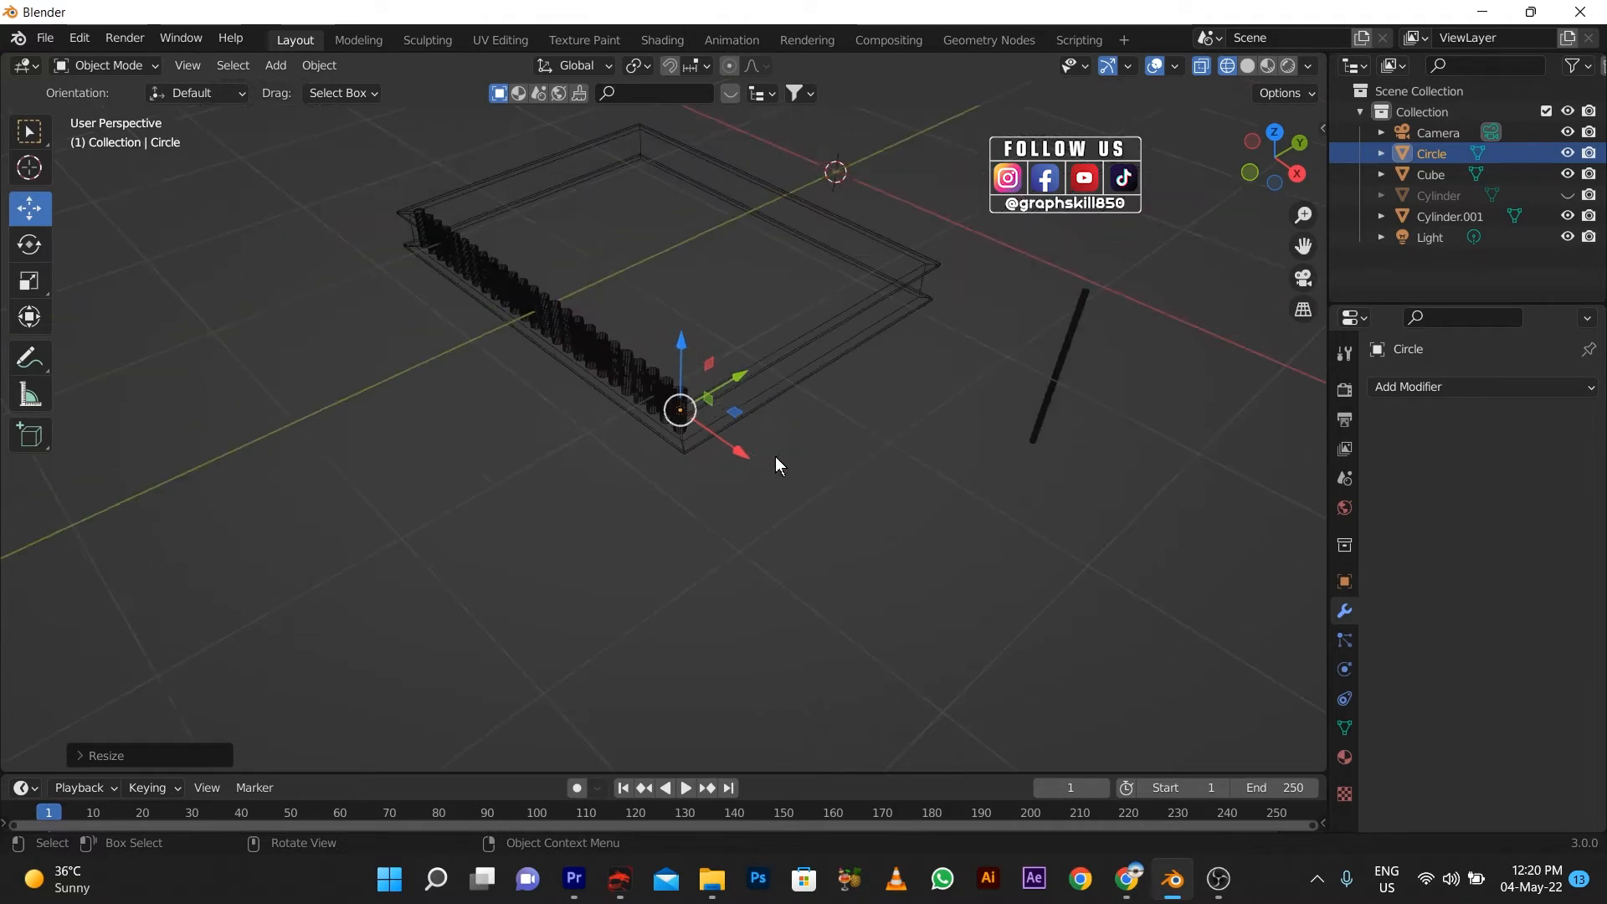
left_click(1247, 65)
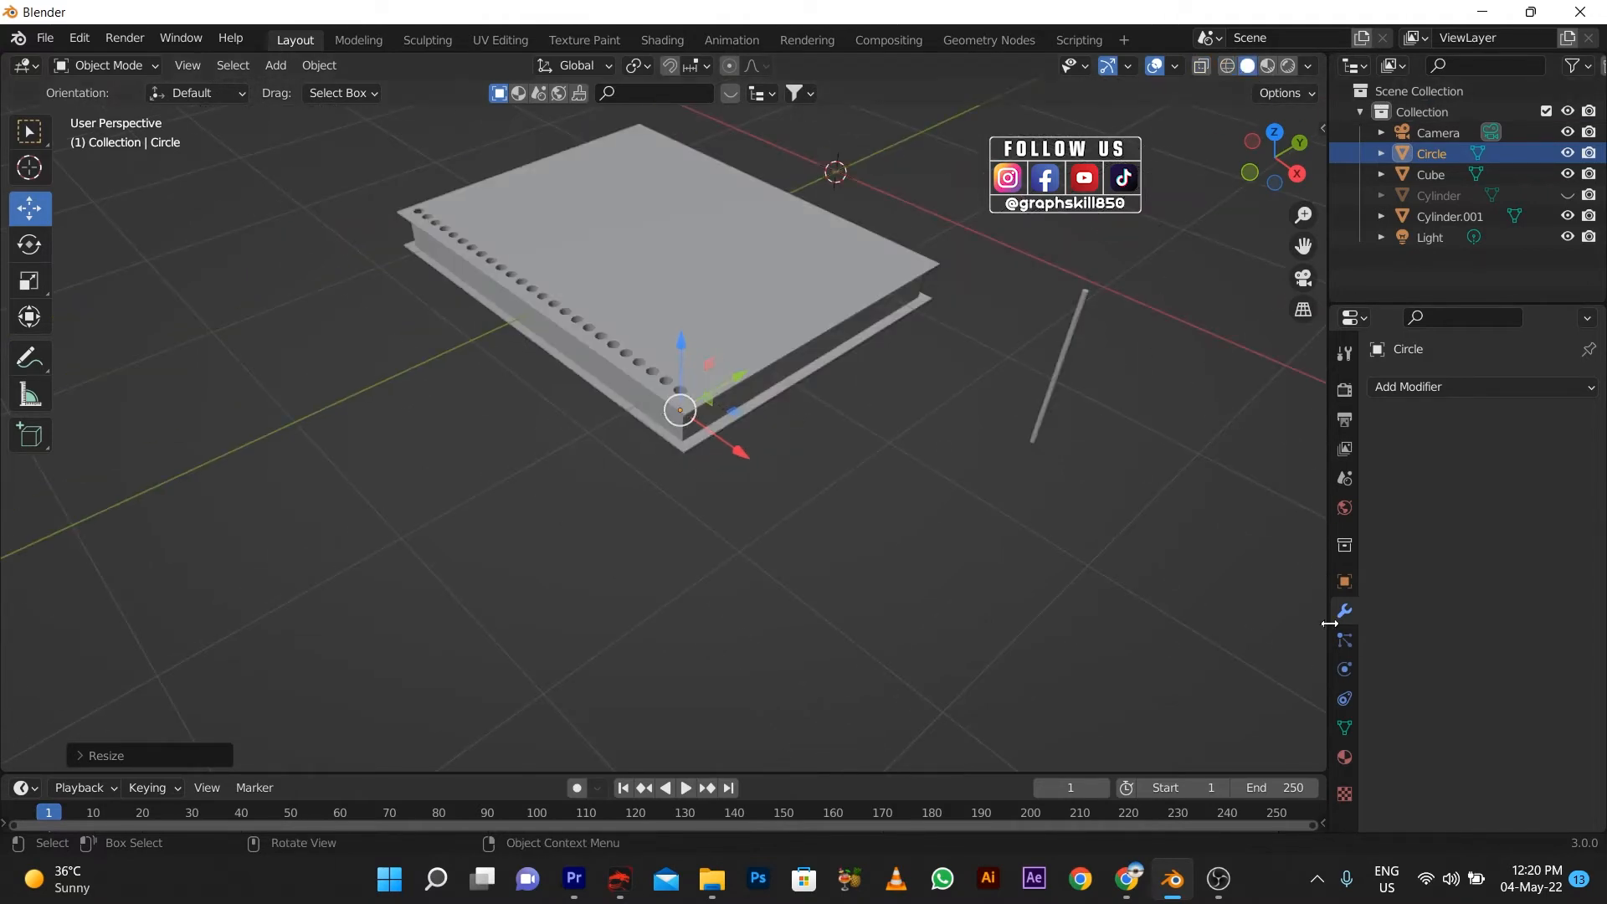
left_click(1477, 386)
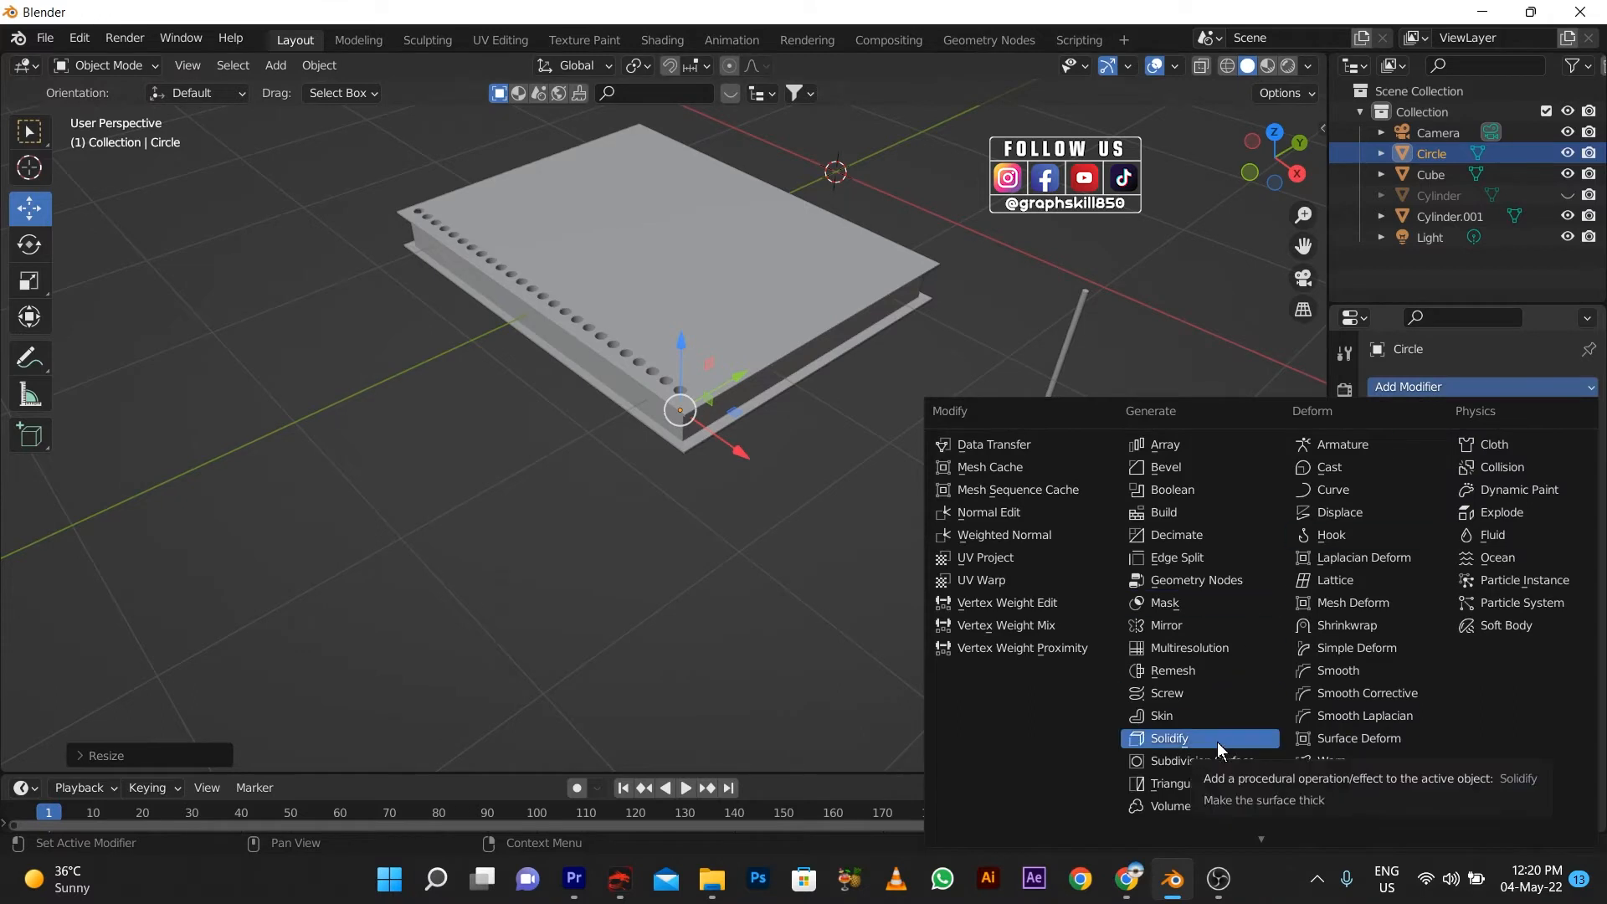
left_click(1188, 691)
scroll(671, 375, "up", 3)
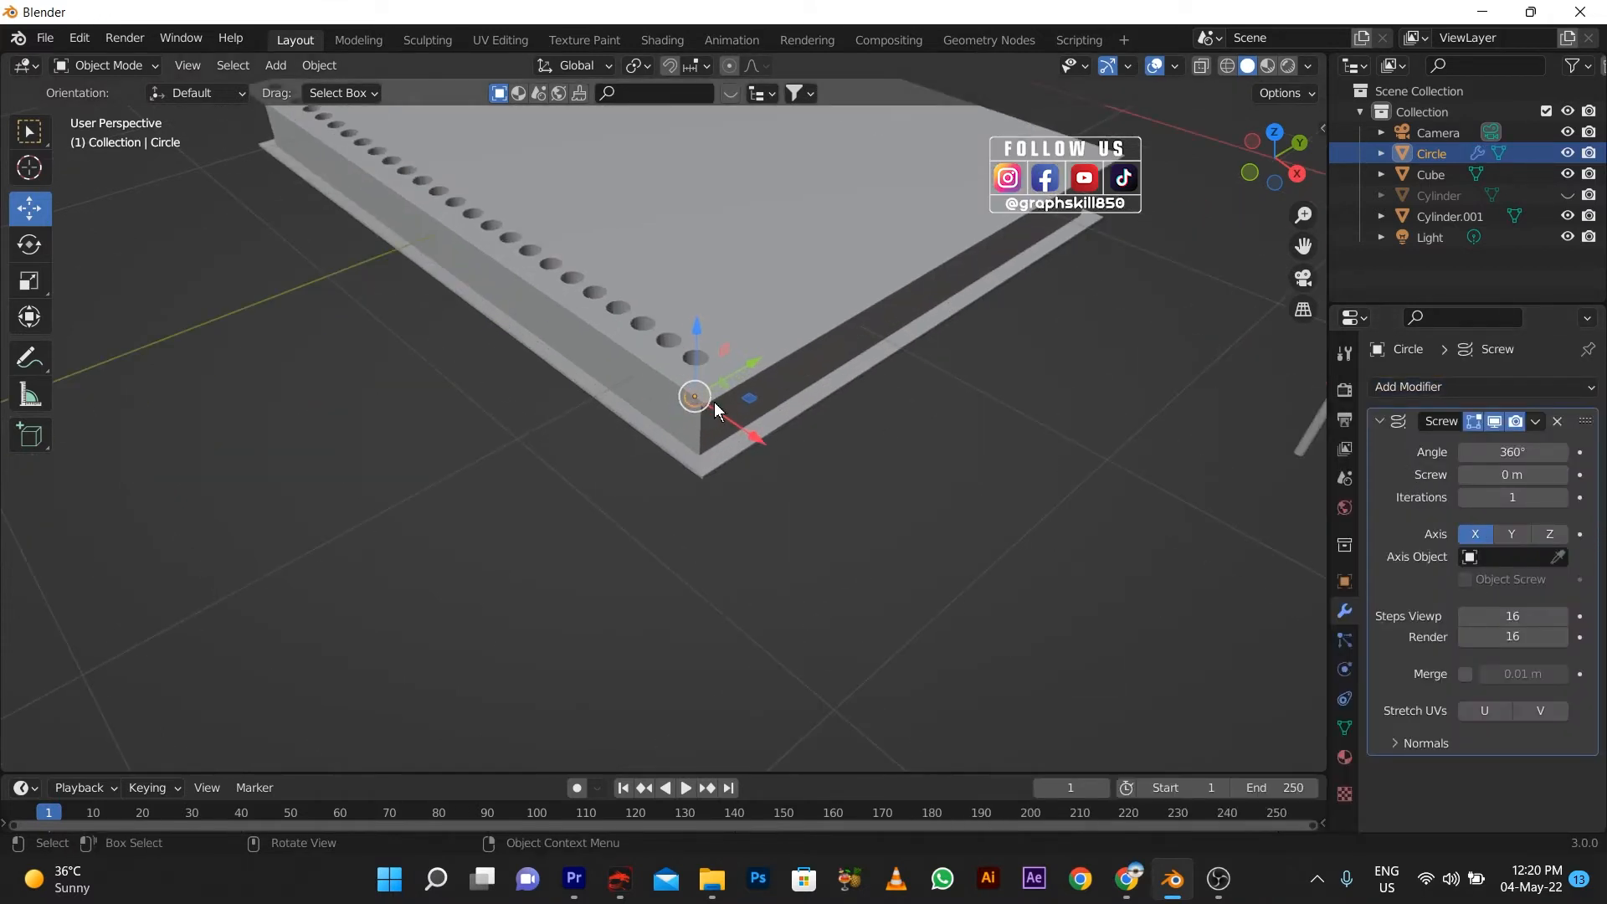
- In wireframe shading, set the modifier's Screw value to -3.6 m and its axis to Z
left_click(1226, 65)
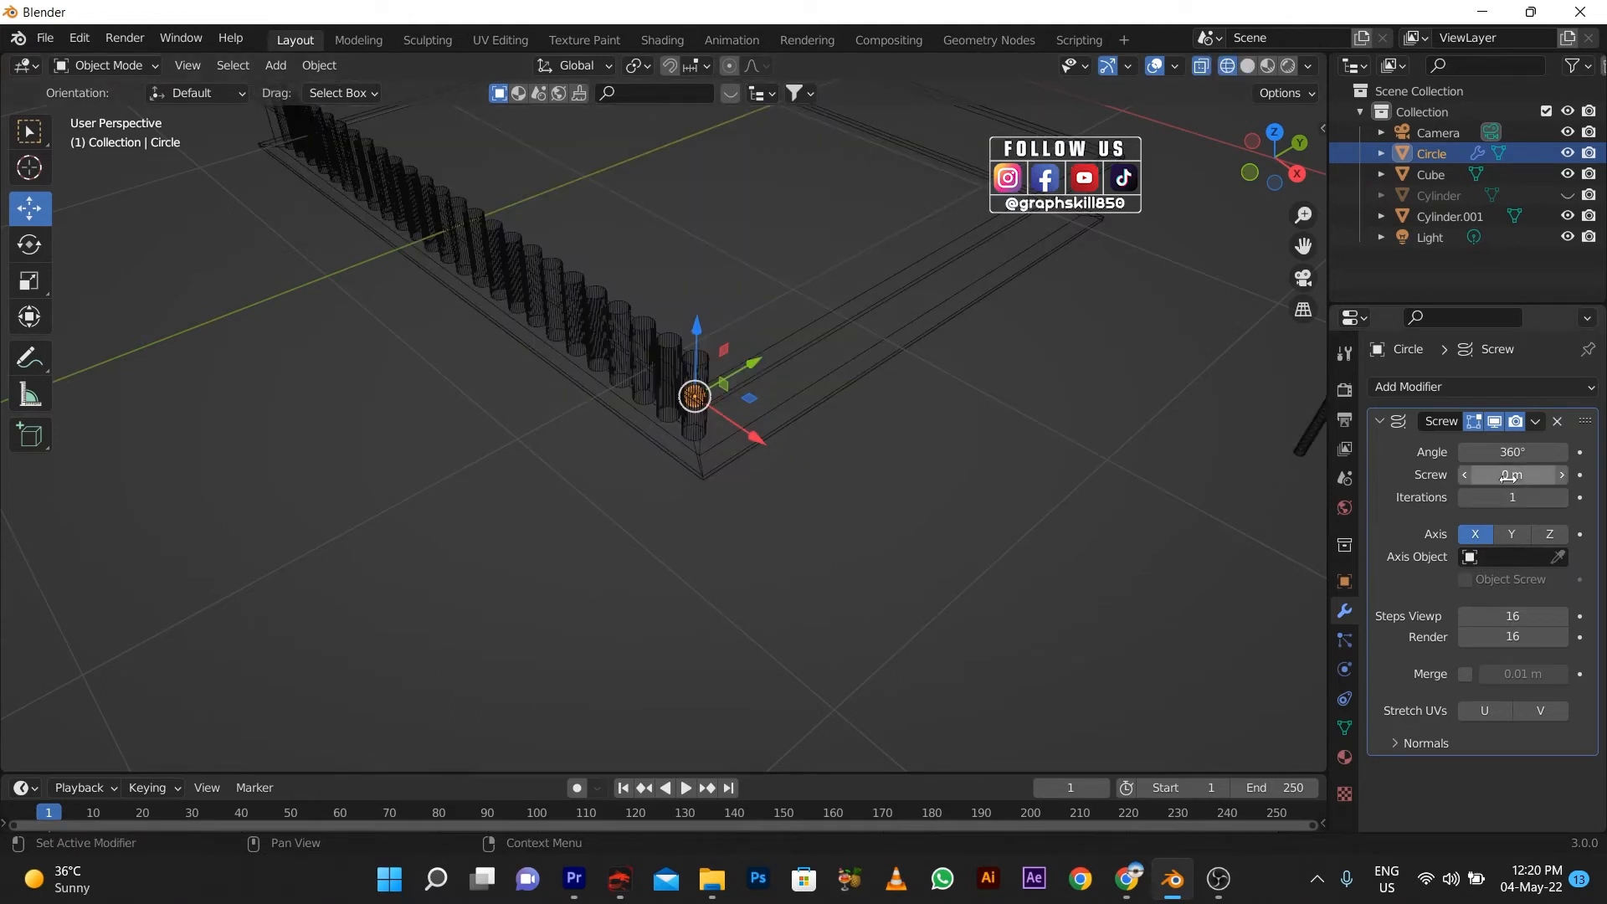
left_click_drag(1508, 475, 1540, 475)
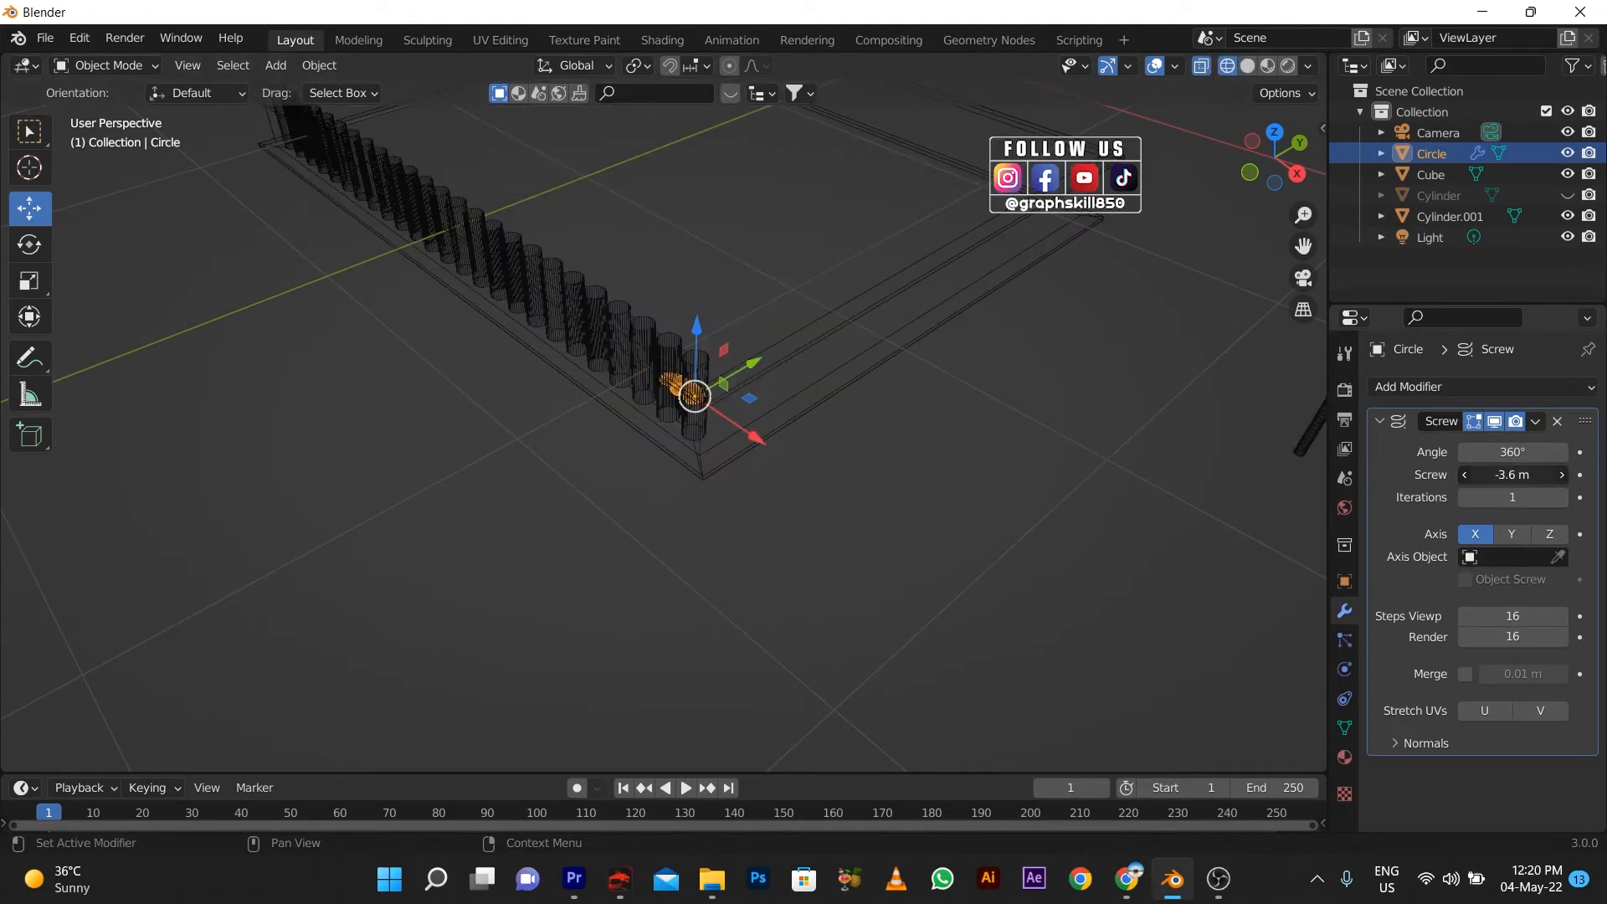
left_click(1545, 538)
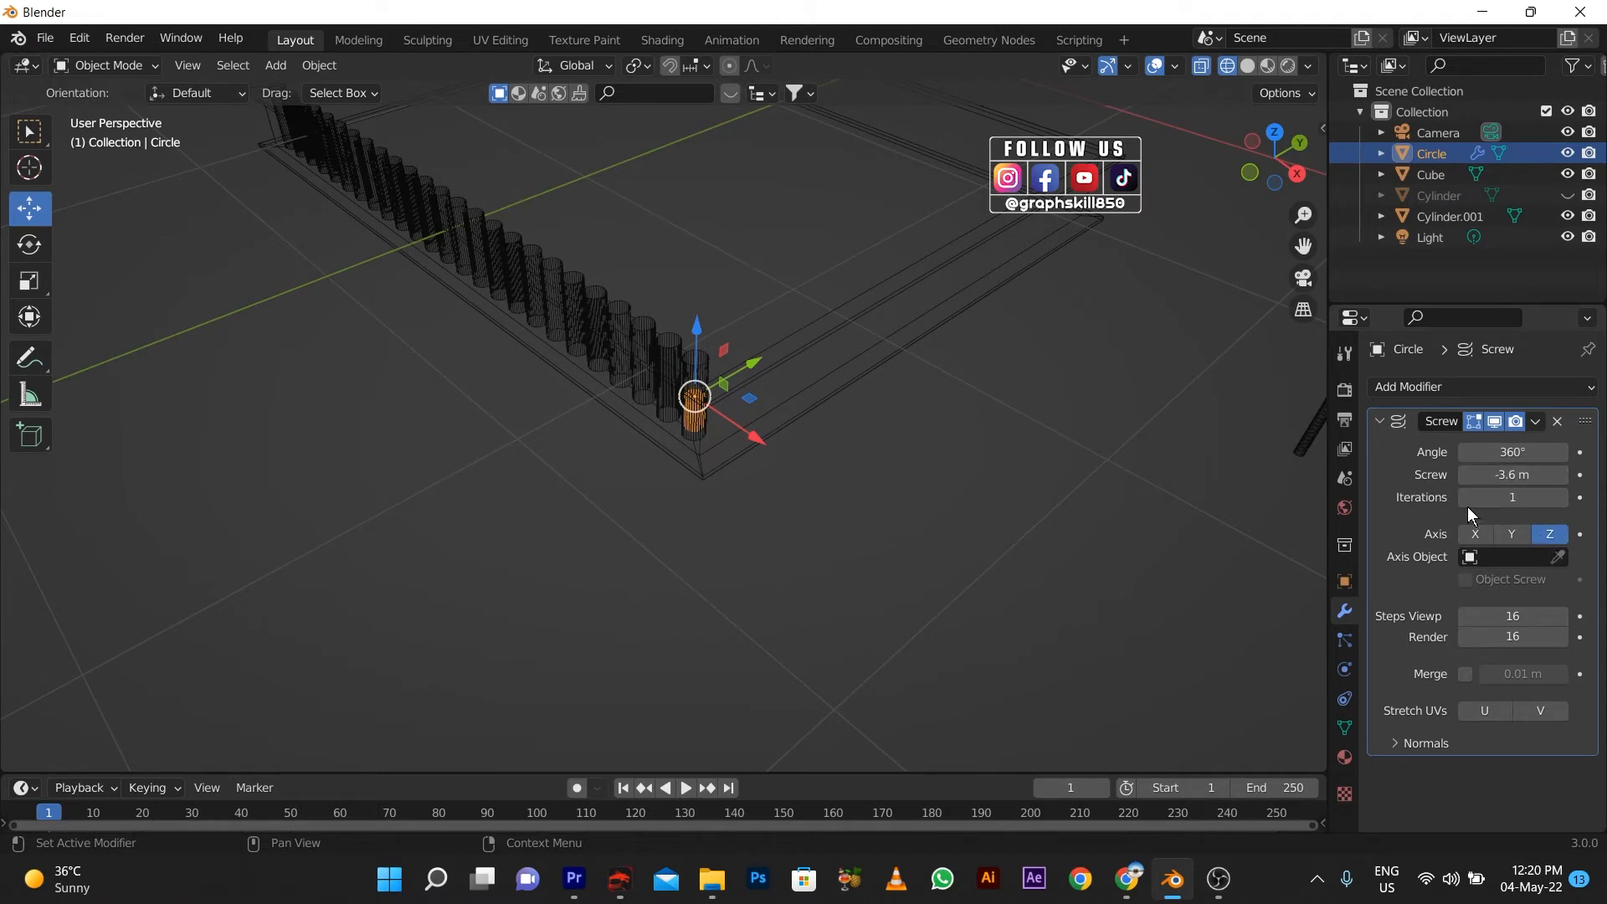
- Set the Screw modifier's viewport steps to 32 and render steps to 64
left_click_drag(1492, 617, 1600, 616)
left_click(1489, 617)
type("3")
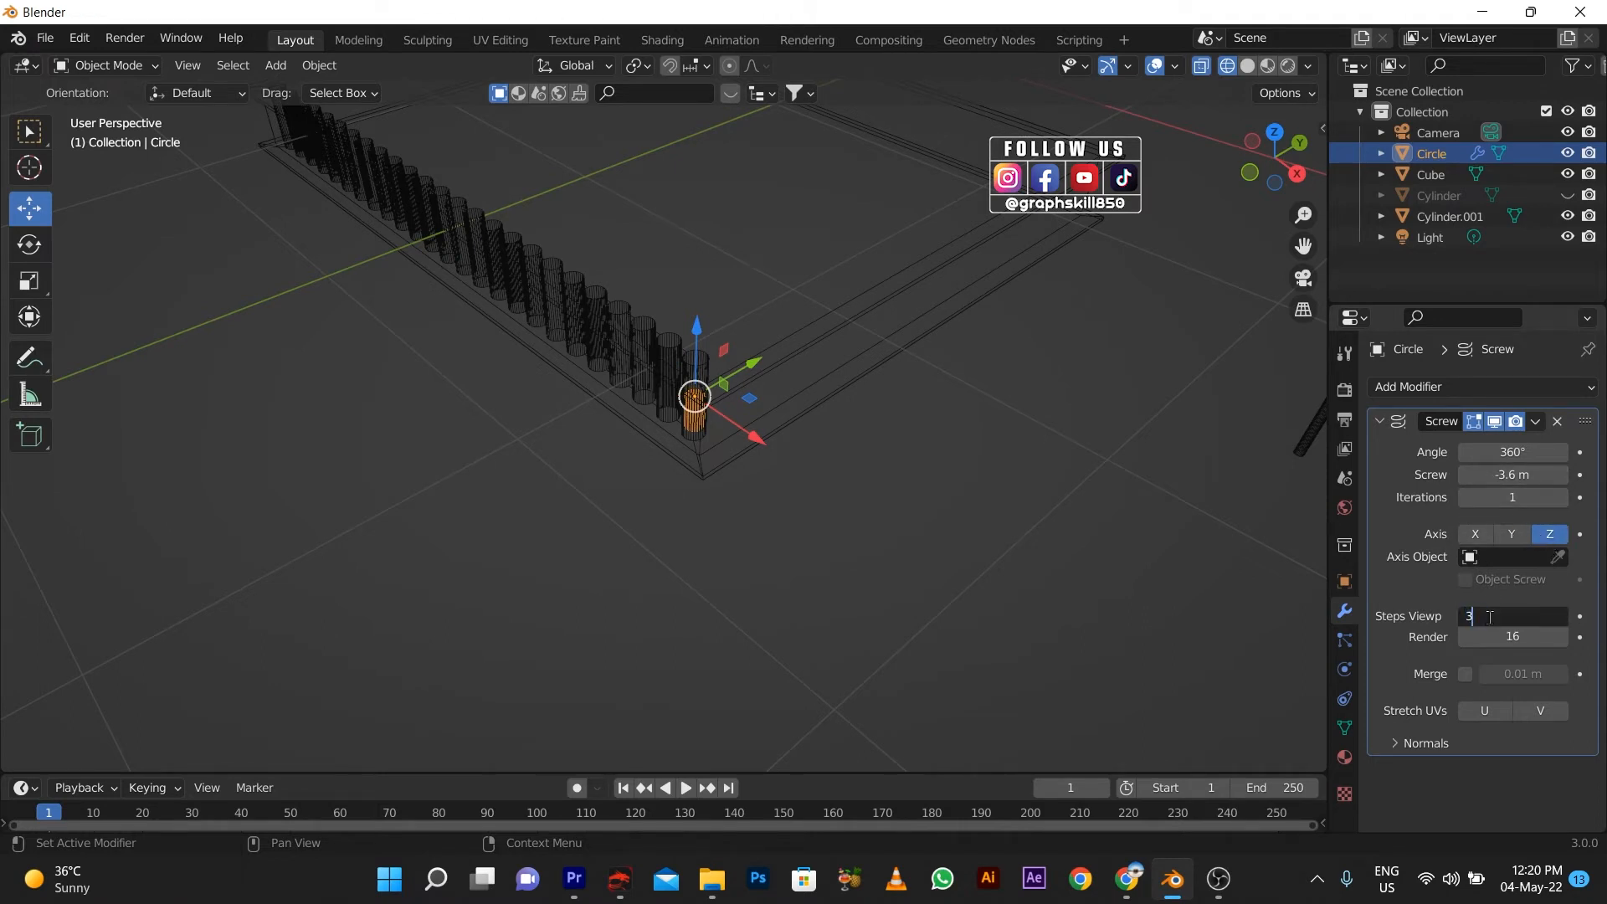
type("2")
left_click(1516, 635)
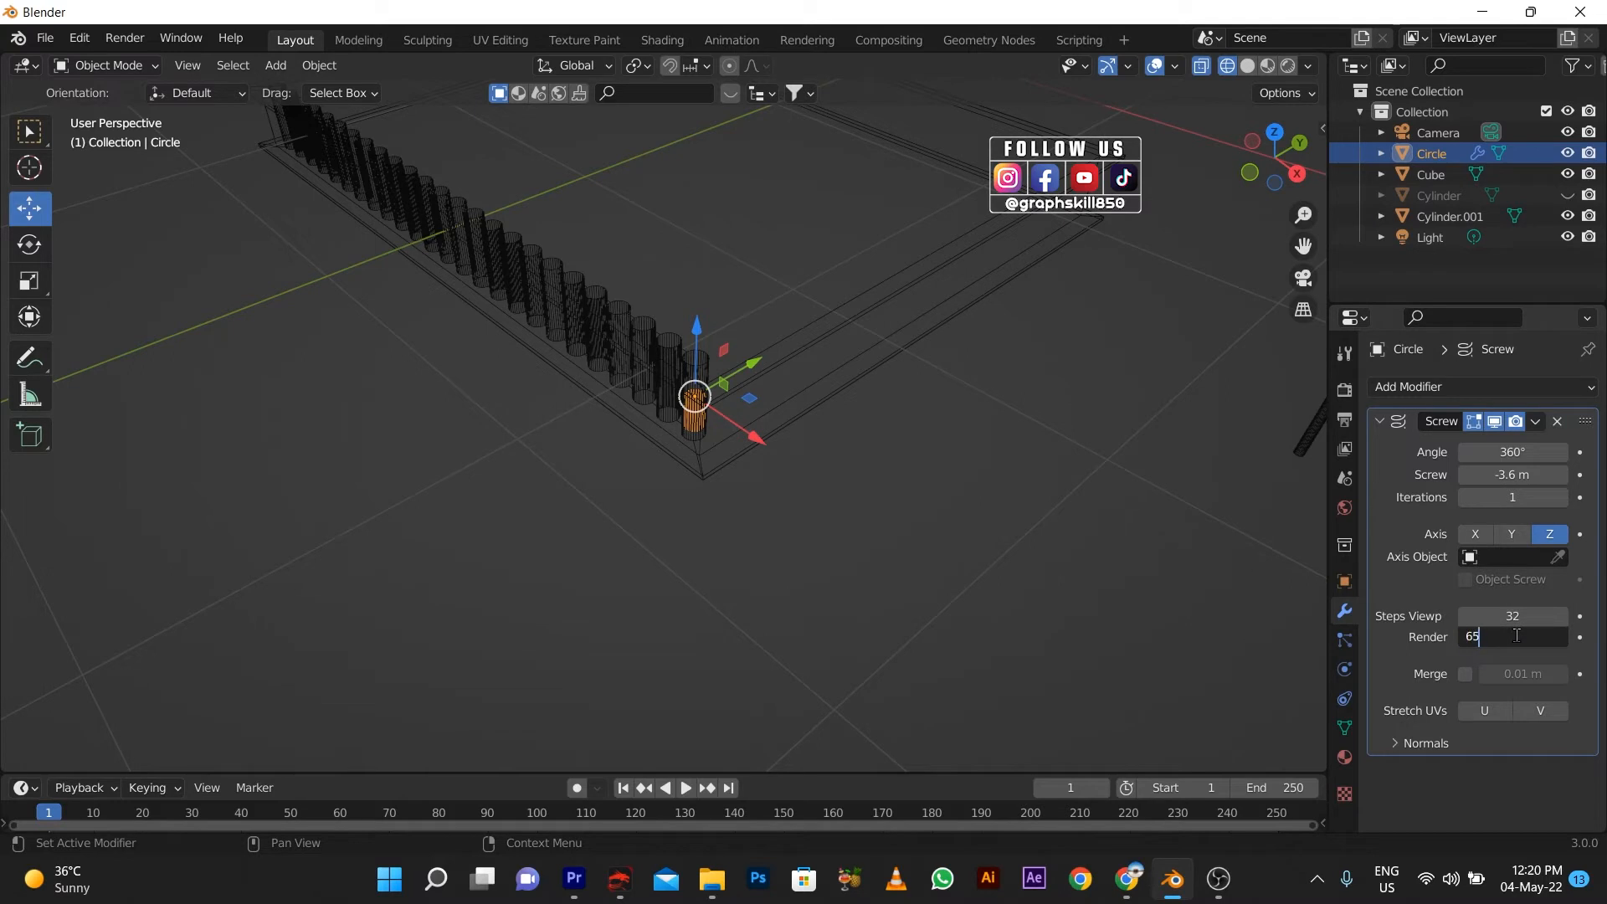
key("Return")
- Set the modifier's Screw value to 7.5 m and inspect the extruded tube in solid shading
scroll(755, 469, "up", 2)
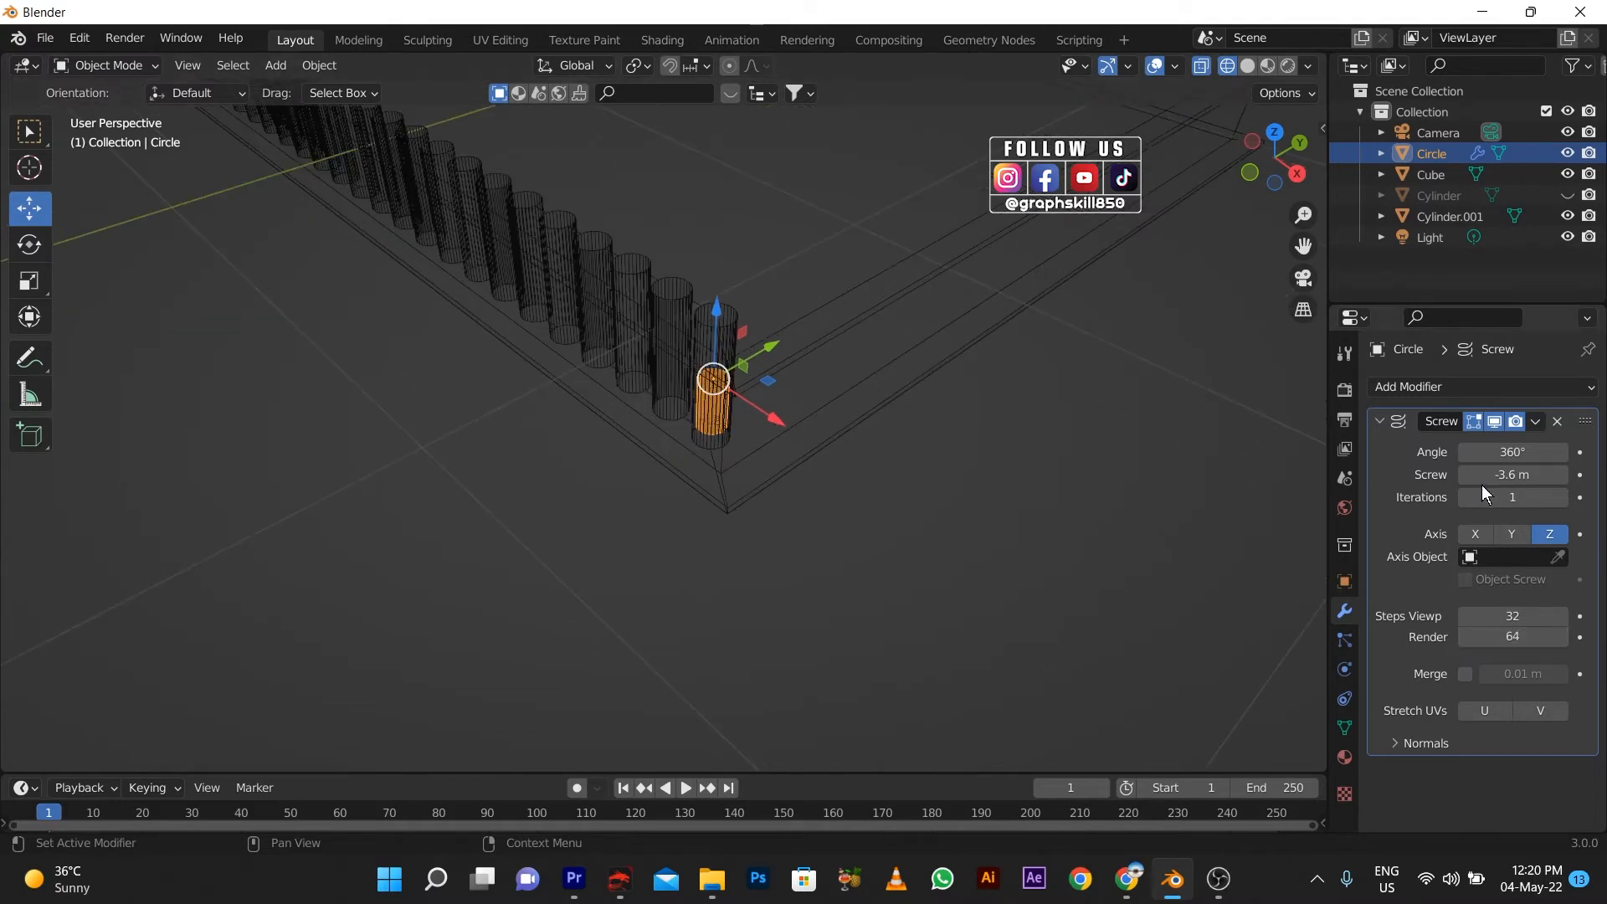
mouse_move(1513, 475)
left_mouse_down()
mouse_move(1473, 475)
mouse_move(1532, 475)
mouse_move(1476, 476)
left_mouse_up()
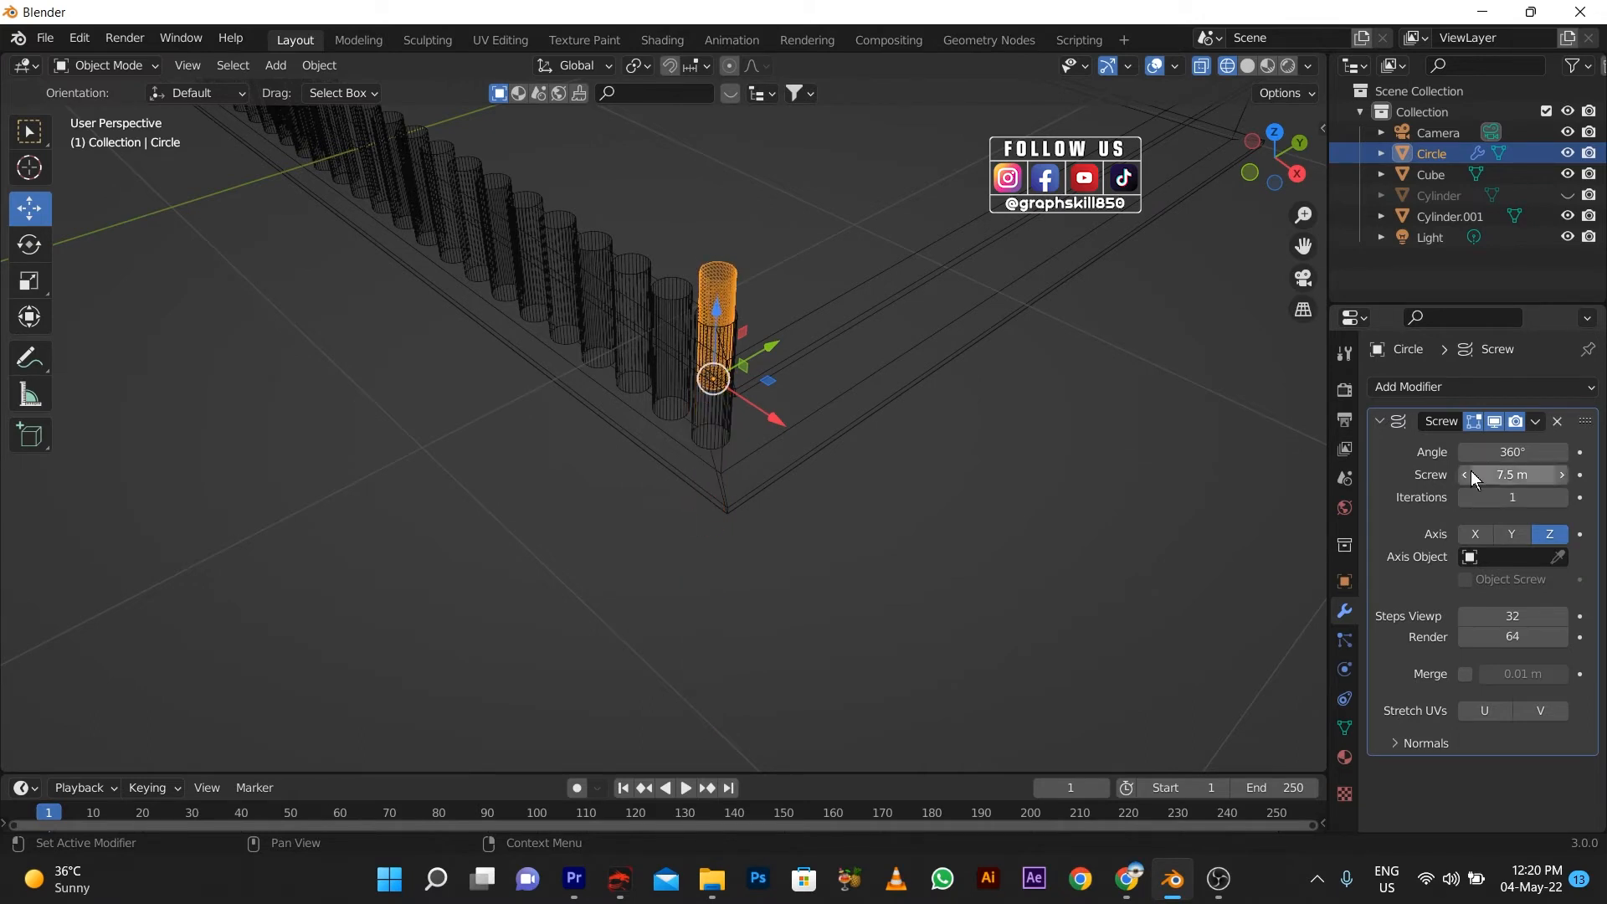
scroll(862, 432, "down", 5)
middle_click_drag(862, 431, 826, 439)
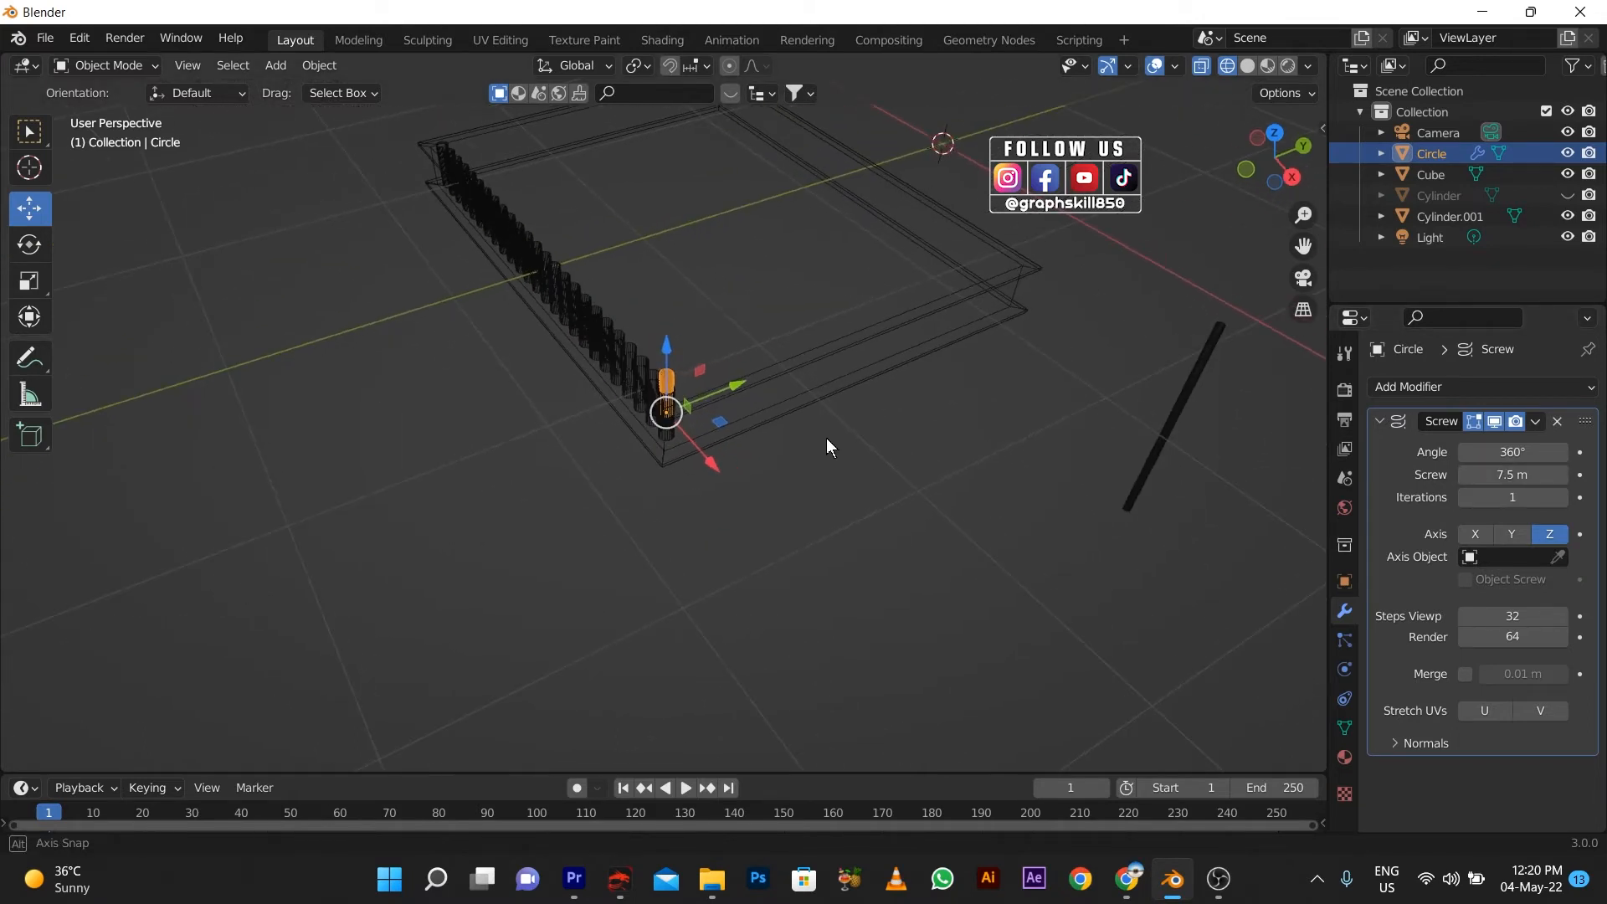
left_click(1247, 65)
middle_click_drag(608, 409, 600, 387)
scroll(500, 358, "up", 3)
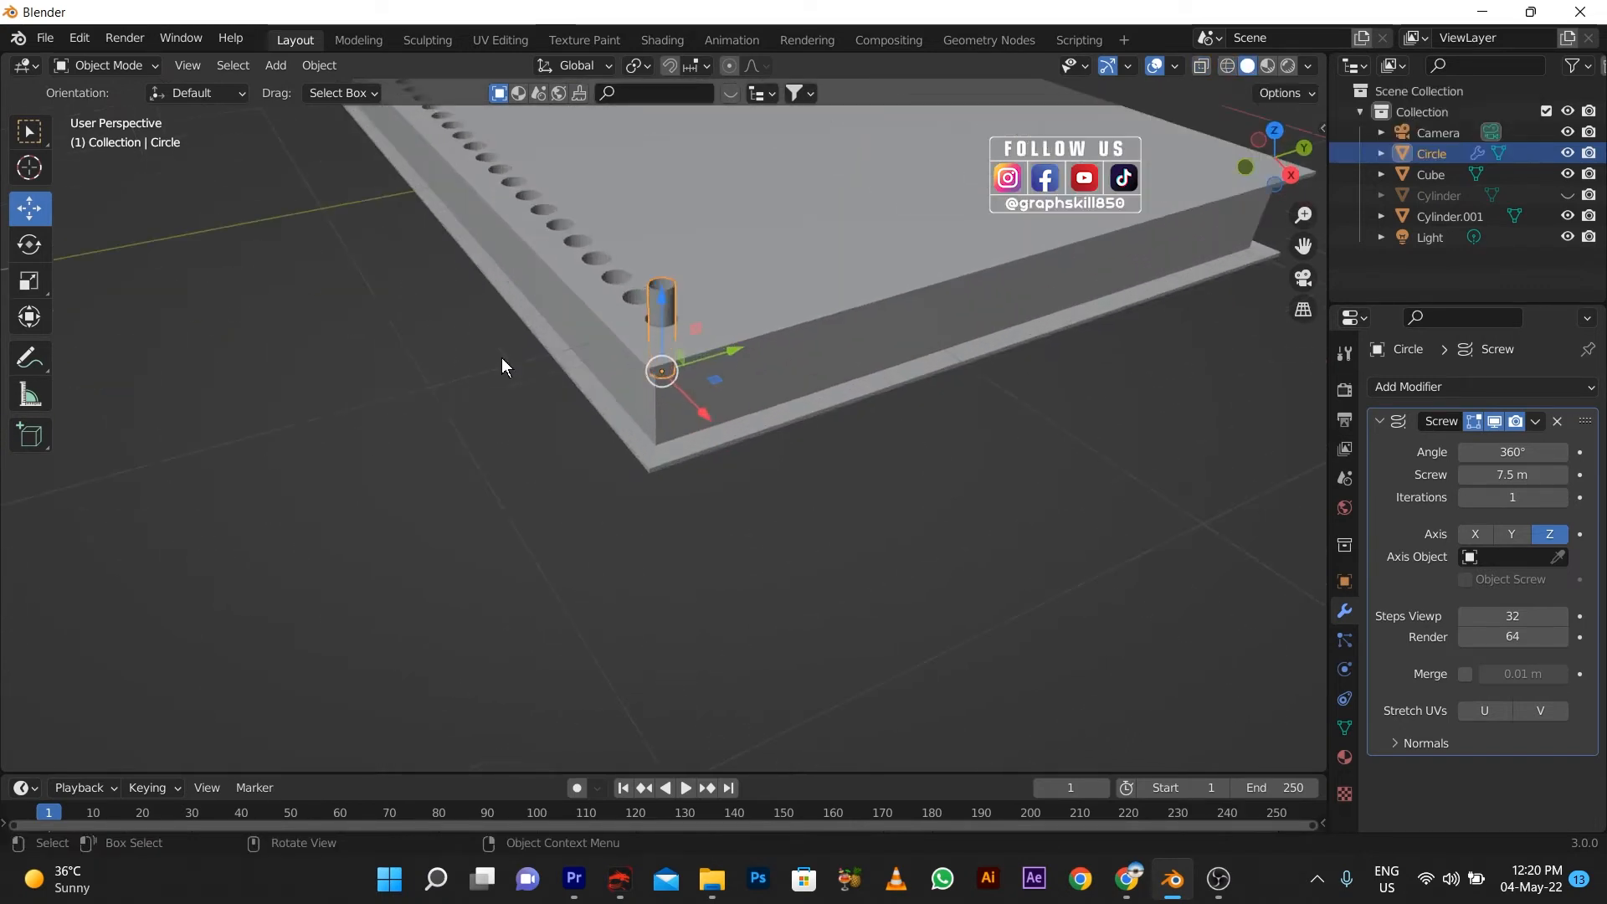
- Try the Screw modifier along the X axis with 1 iteration and a Screw value of 6.2 m
left_click(1561, 497)
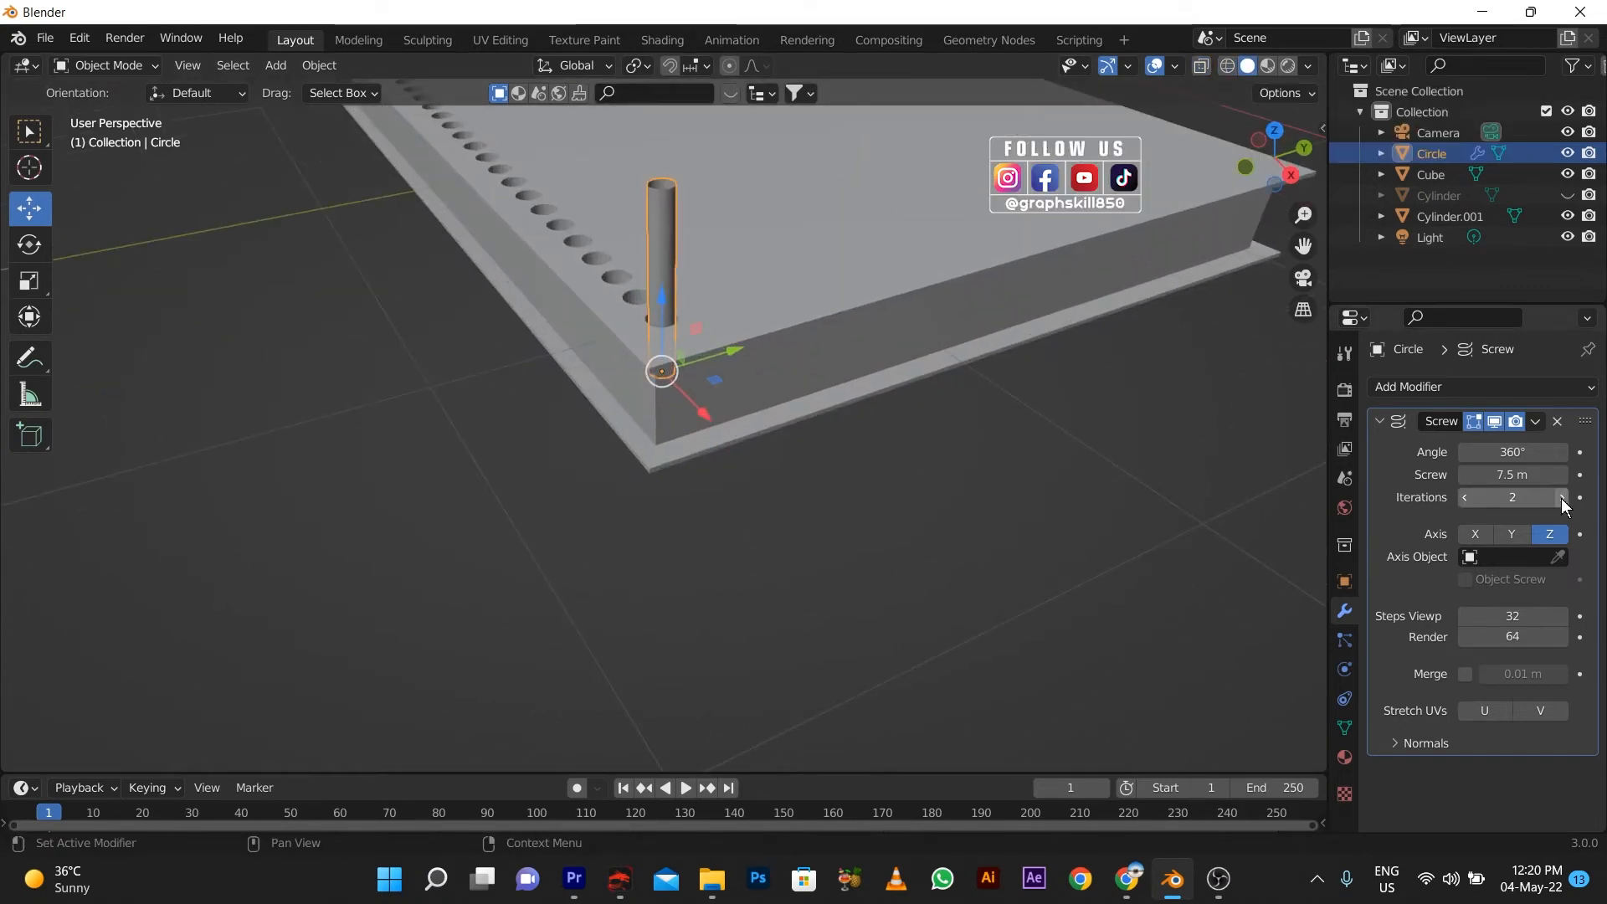
left_click(1511, 534)
left_click(1480, 532)
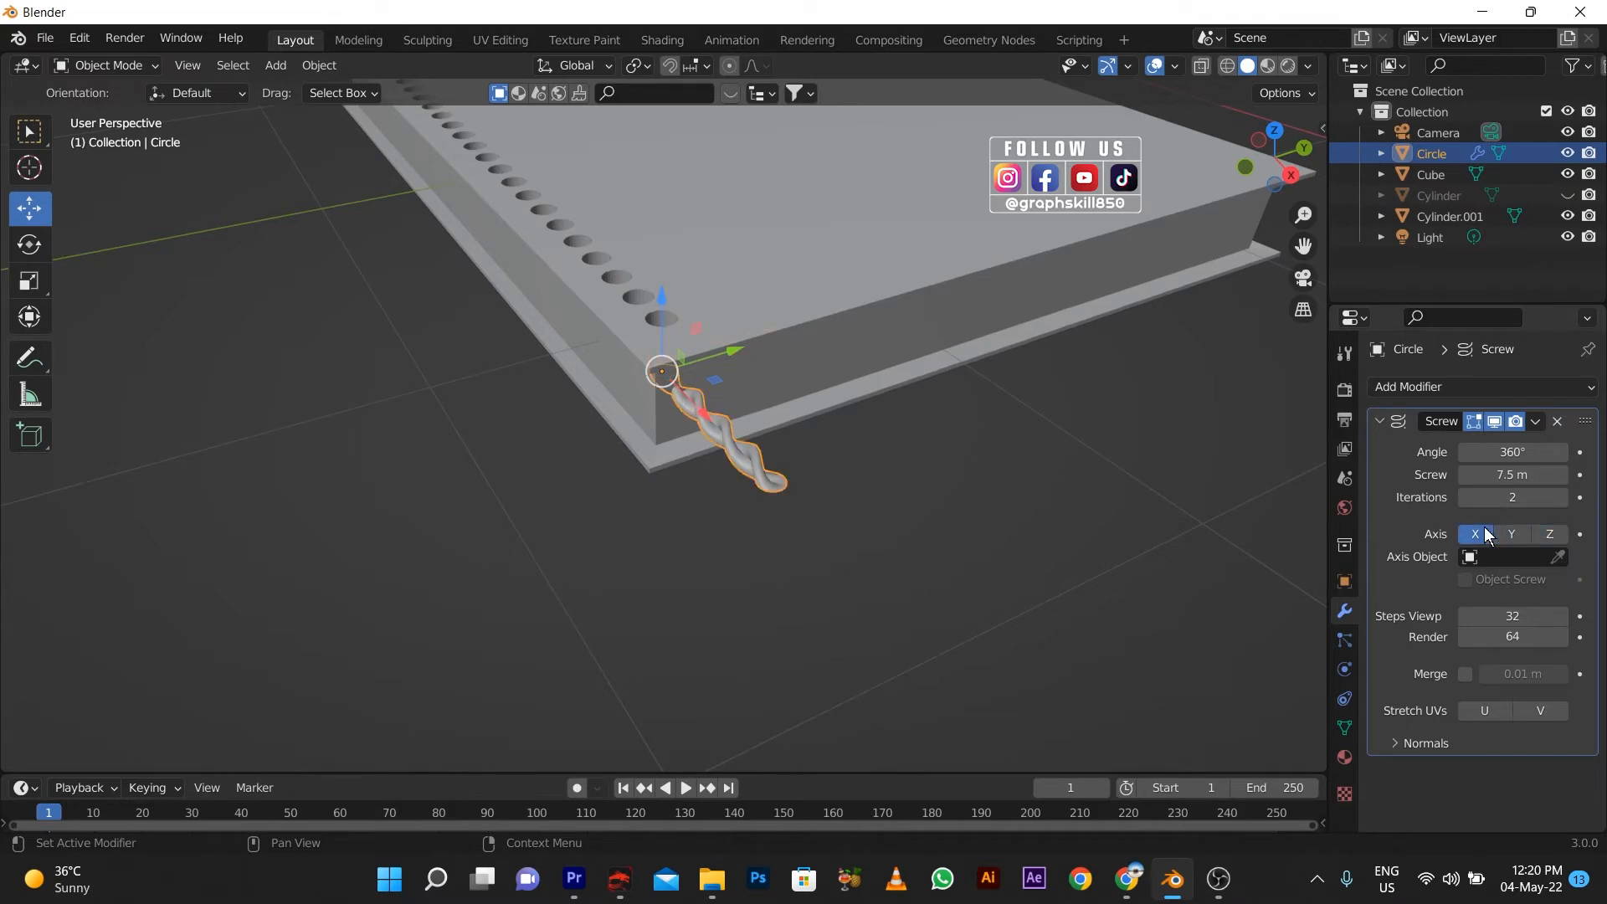
left_click_drag(1557, 497, 1531, 475)
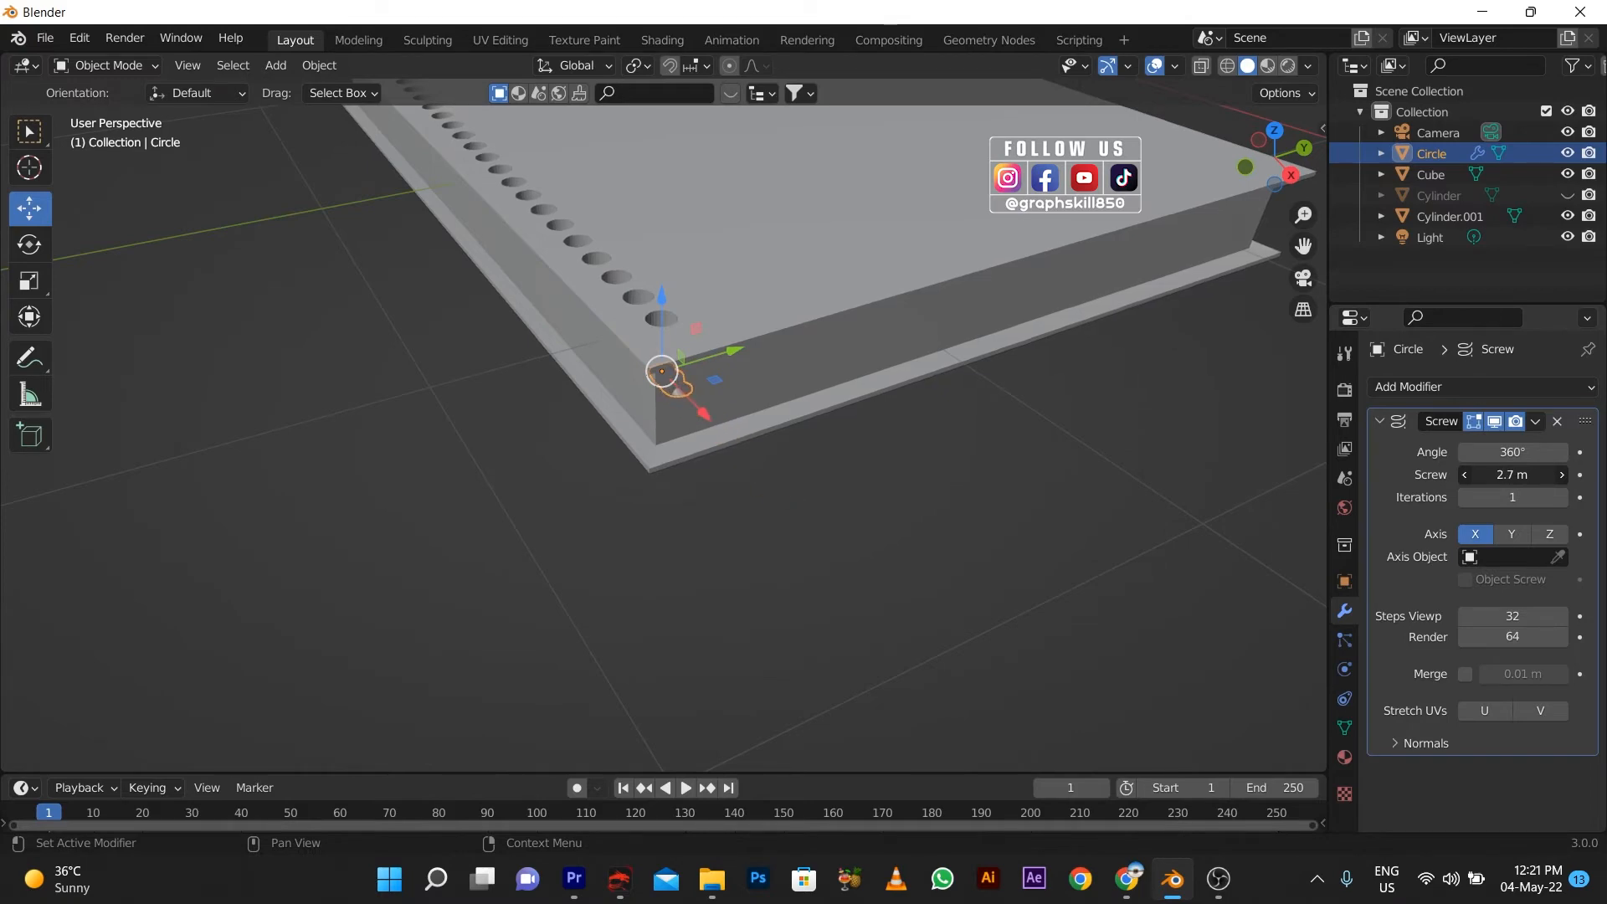
left_click(1218, 878)
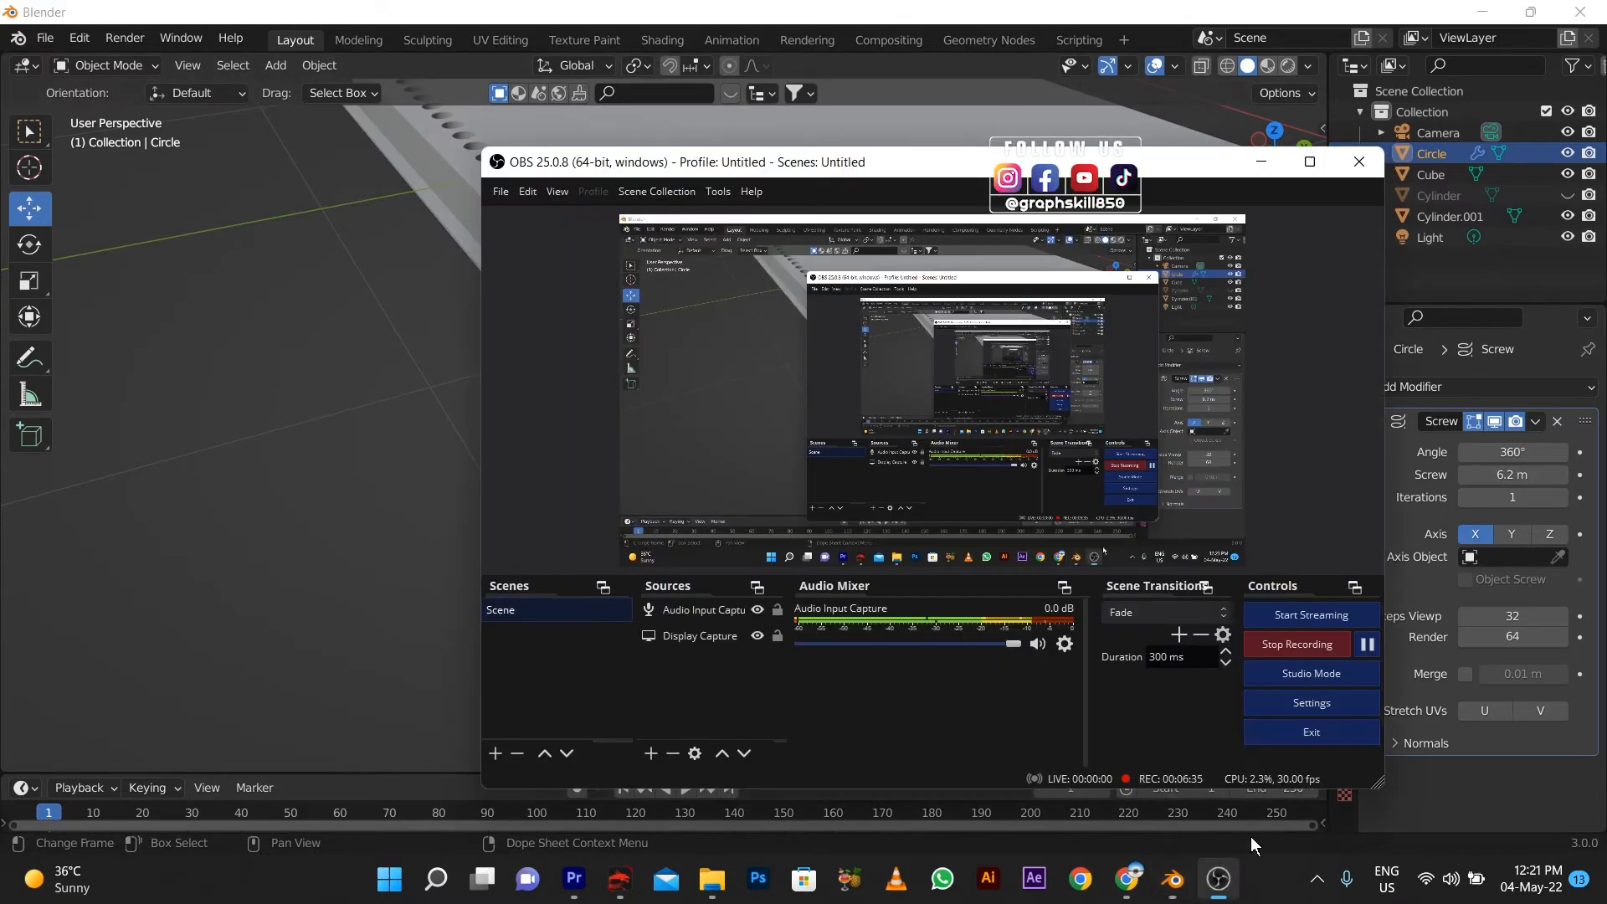
left_click(1339, 646)
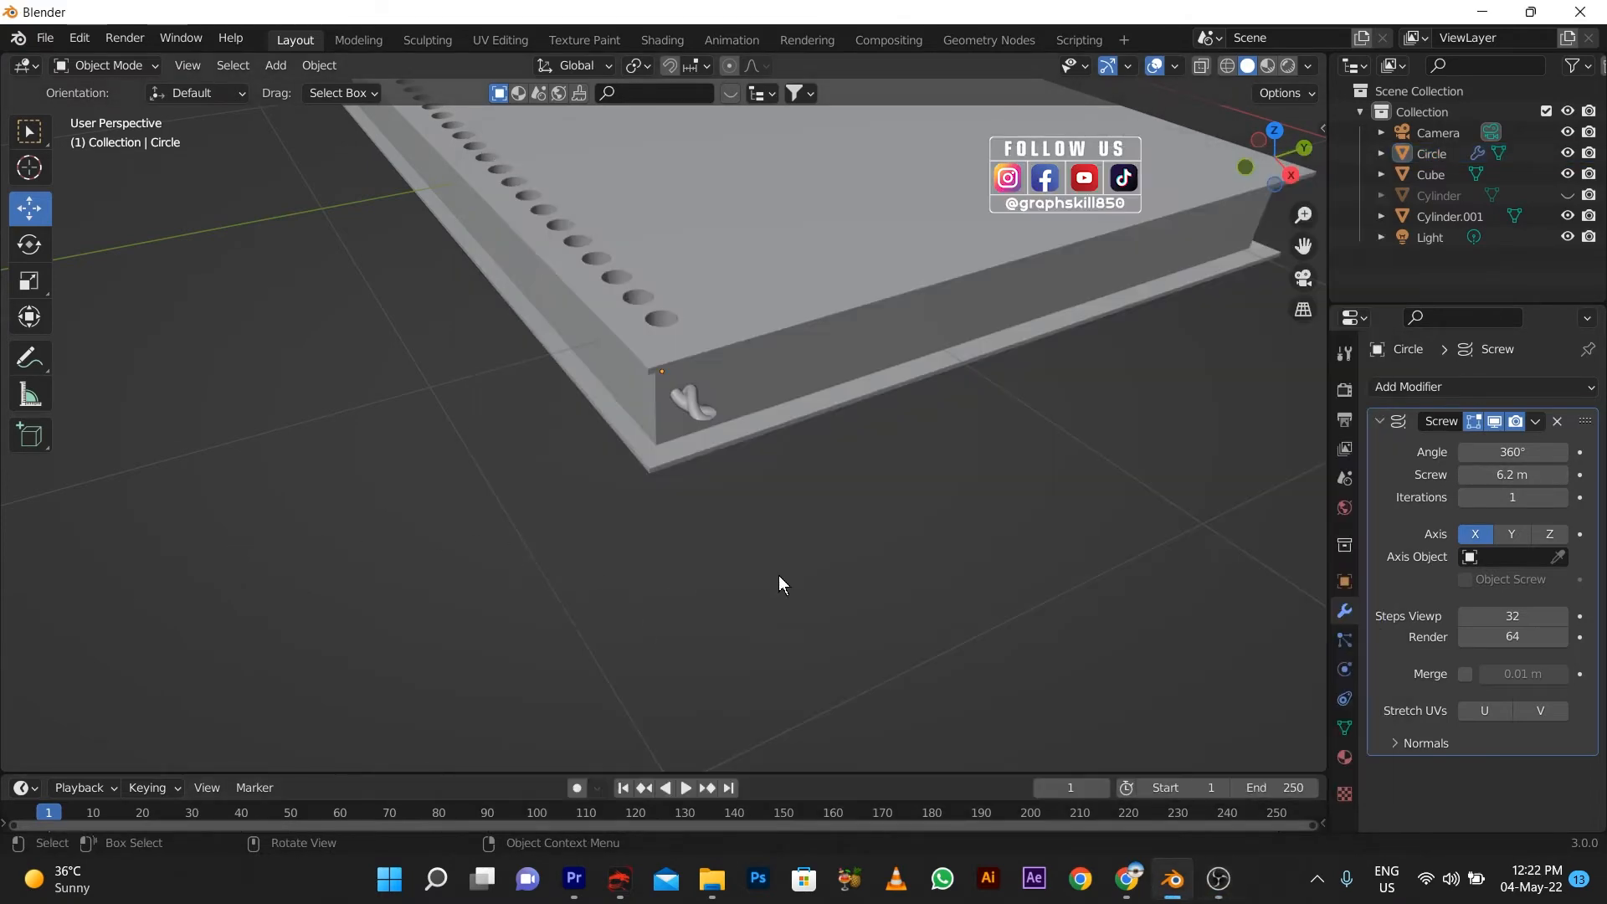
- Remove the Screw modifier from the circle and return to top view
left_click(1556, 420)
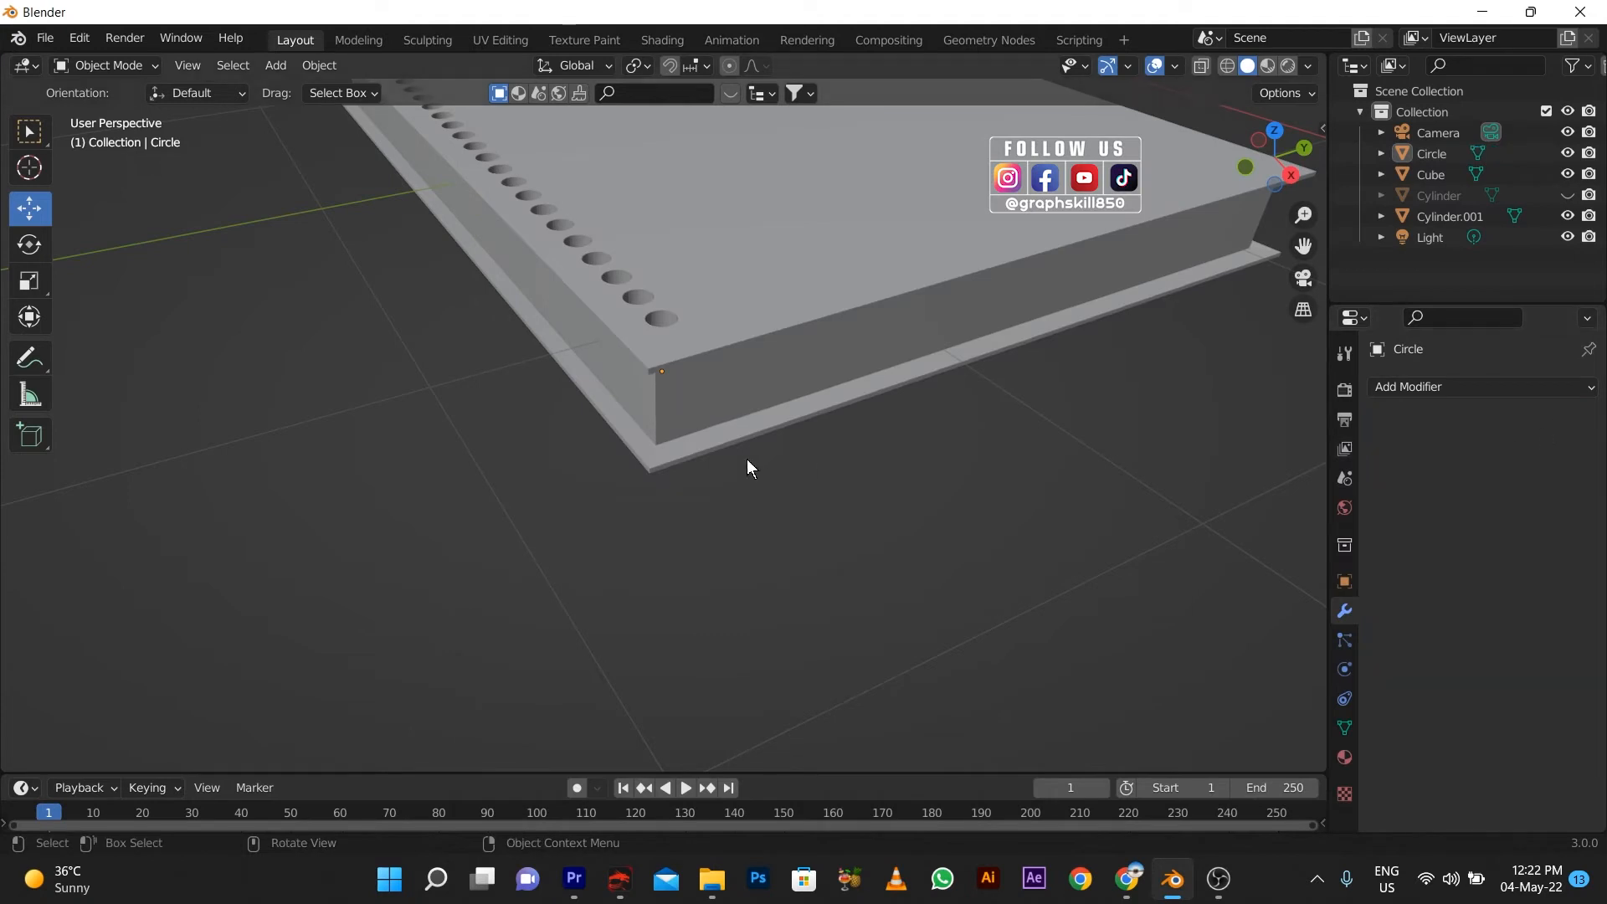
key("KP_7")
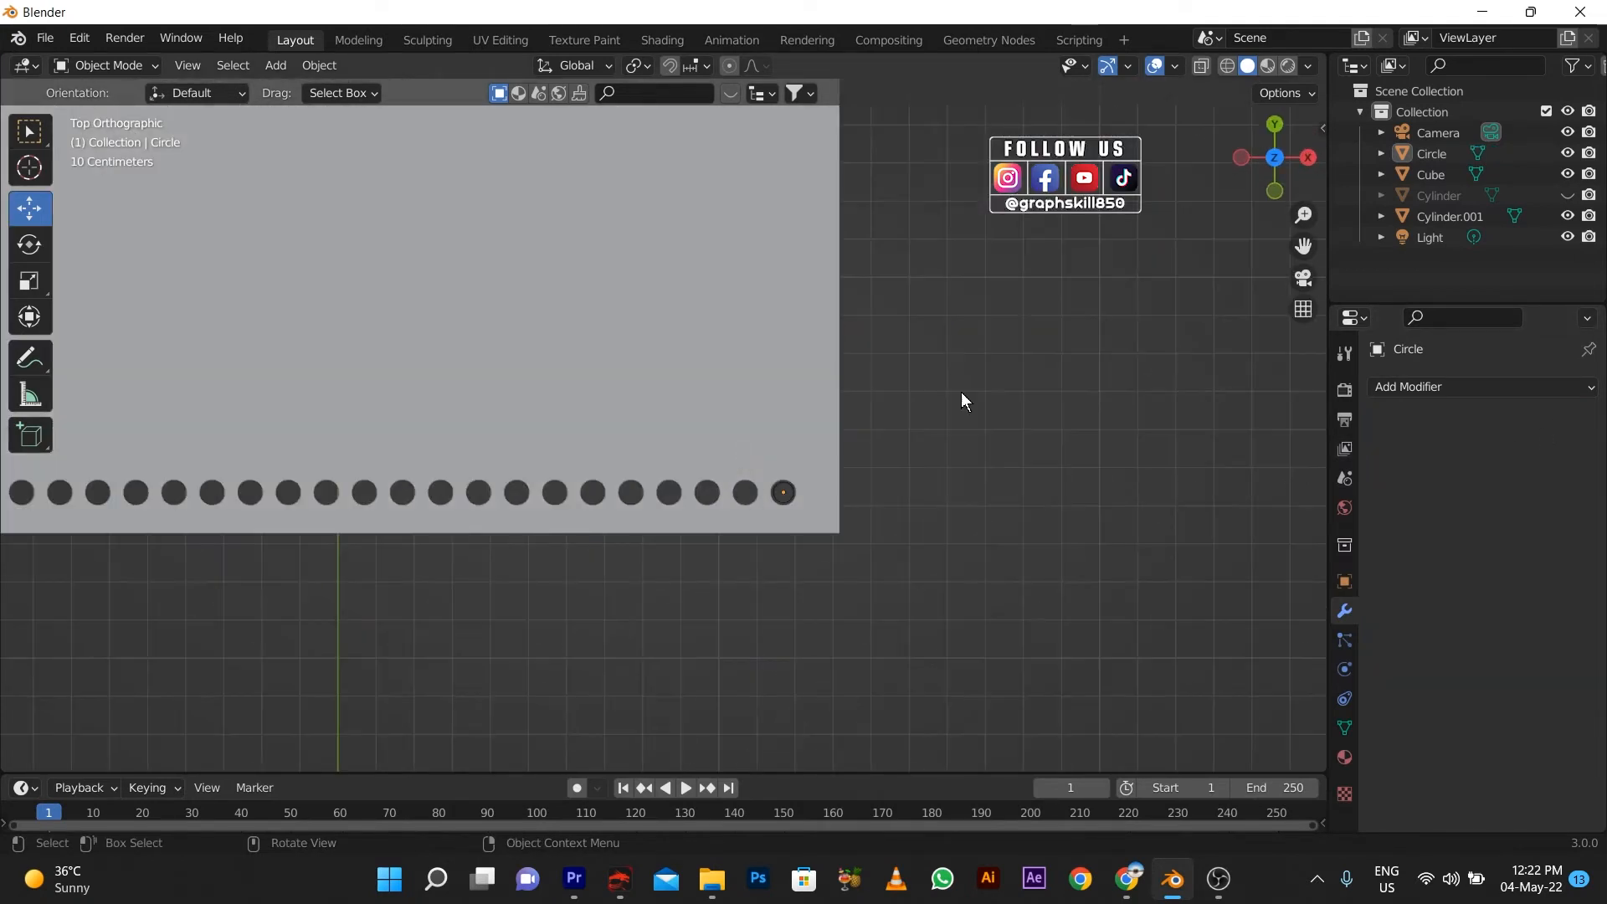
- Show the model in wireframe and bring the 3D cursor near the last hole at the right end of the hole row
left_click(1228, 67)
left_click(786, 491)
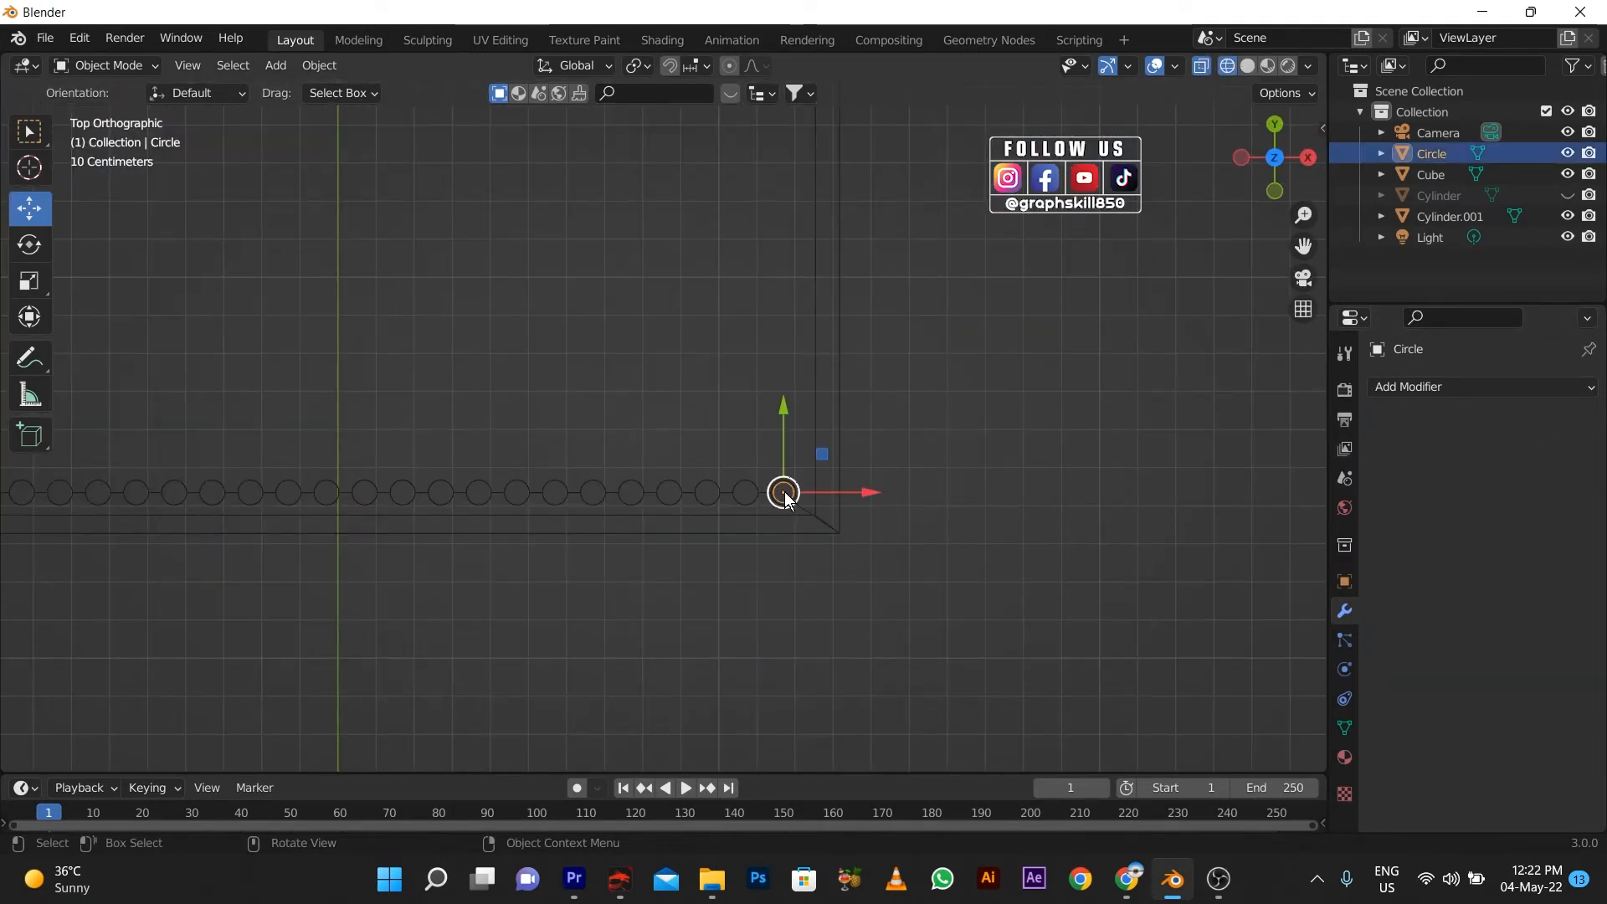
right_click(785, 490)
scroll(797, 561, "down", 4)
left_click(796, 561)
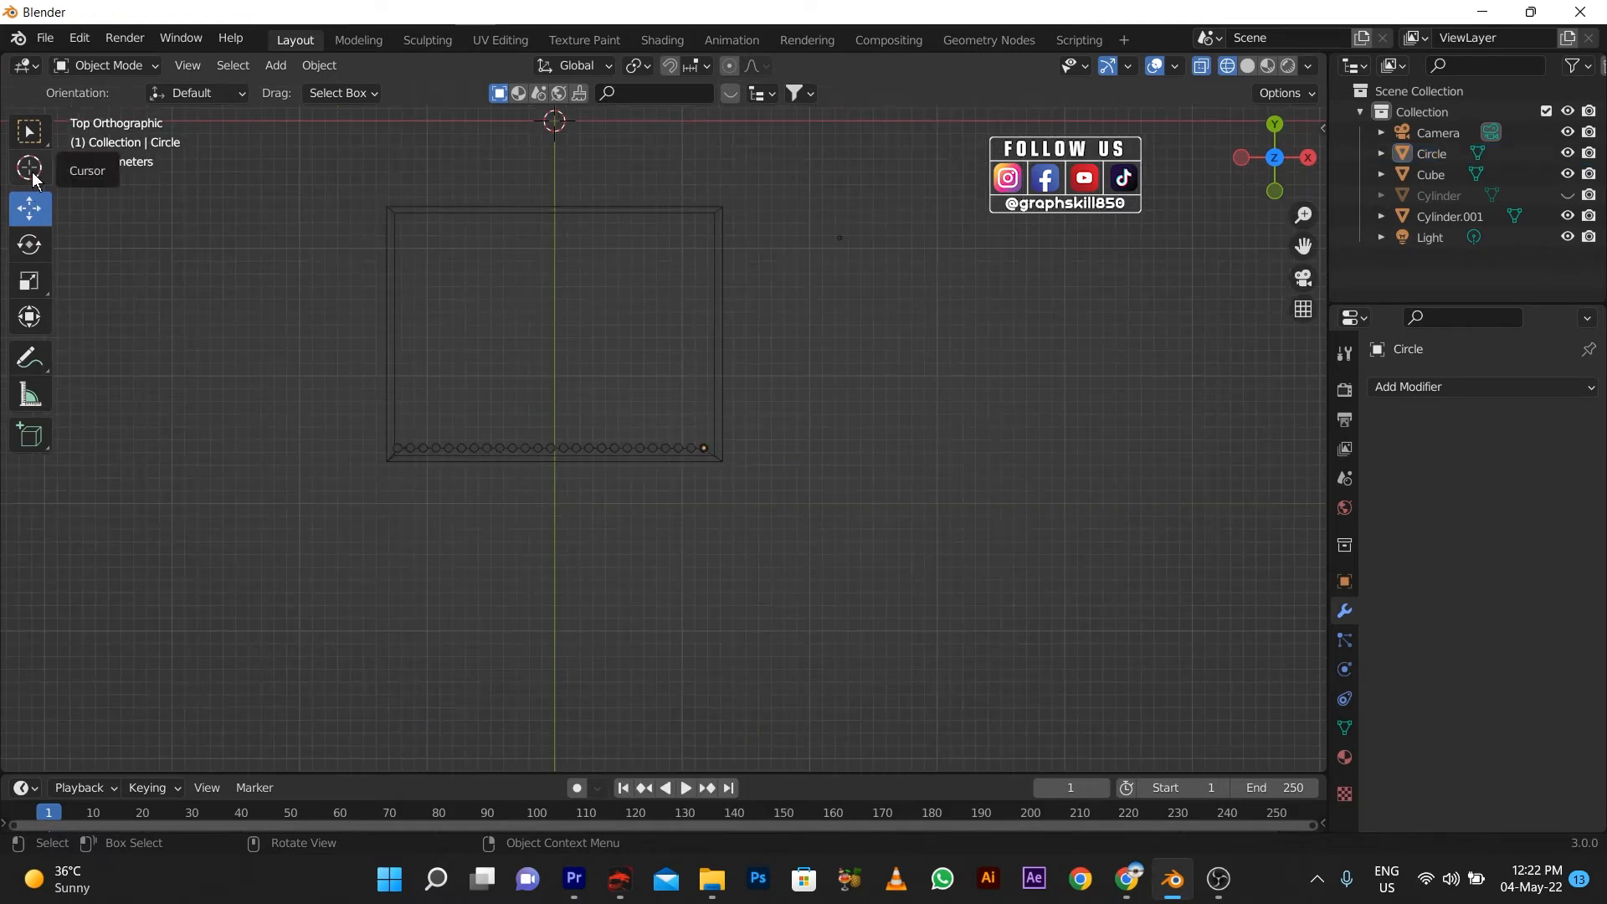
left_click(29, 168)
left_click_drag(555, 123, 700, 481)
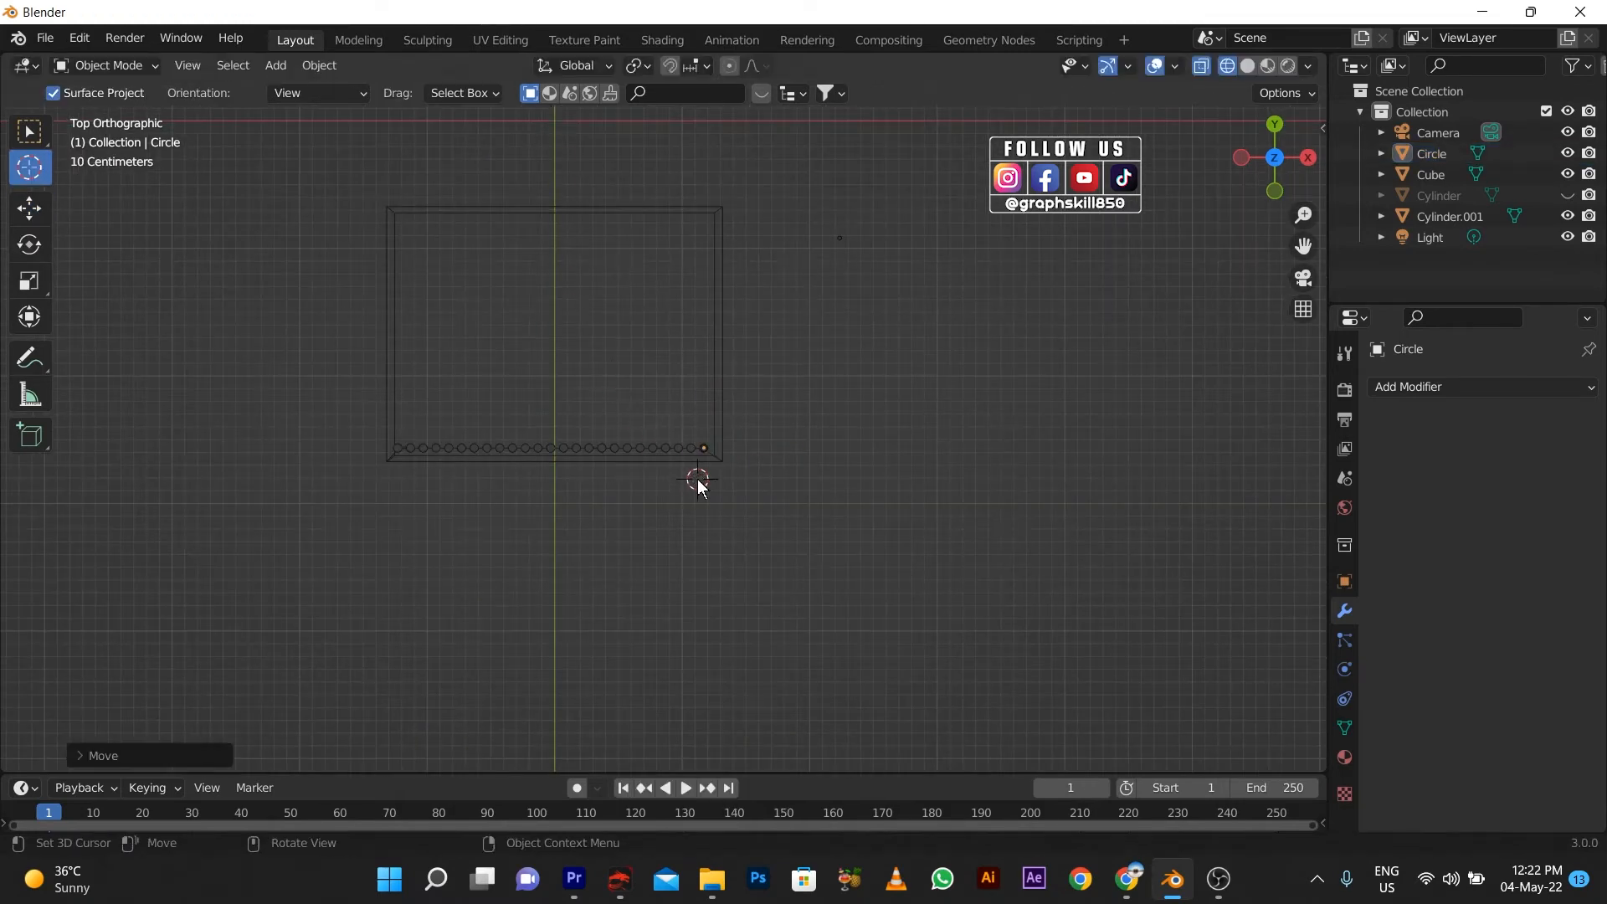
- Fine-position the 3D cursor between the last two holes, just inside the cover's outer edge
scroll(700, 480, "up", 7)
left_click_drag(804, 658, 808, 576)
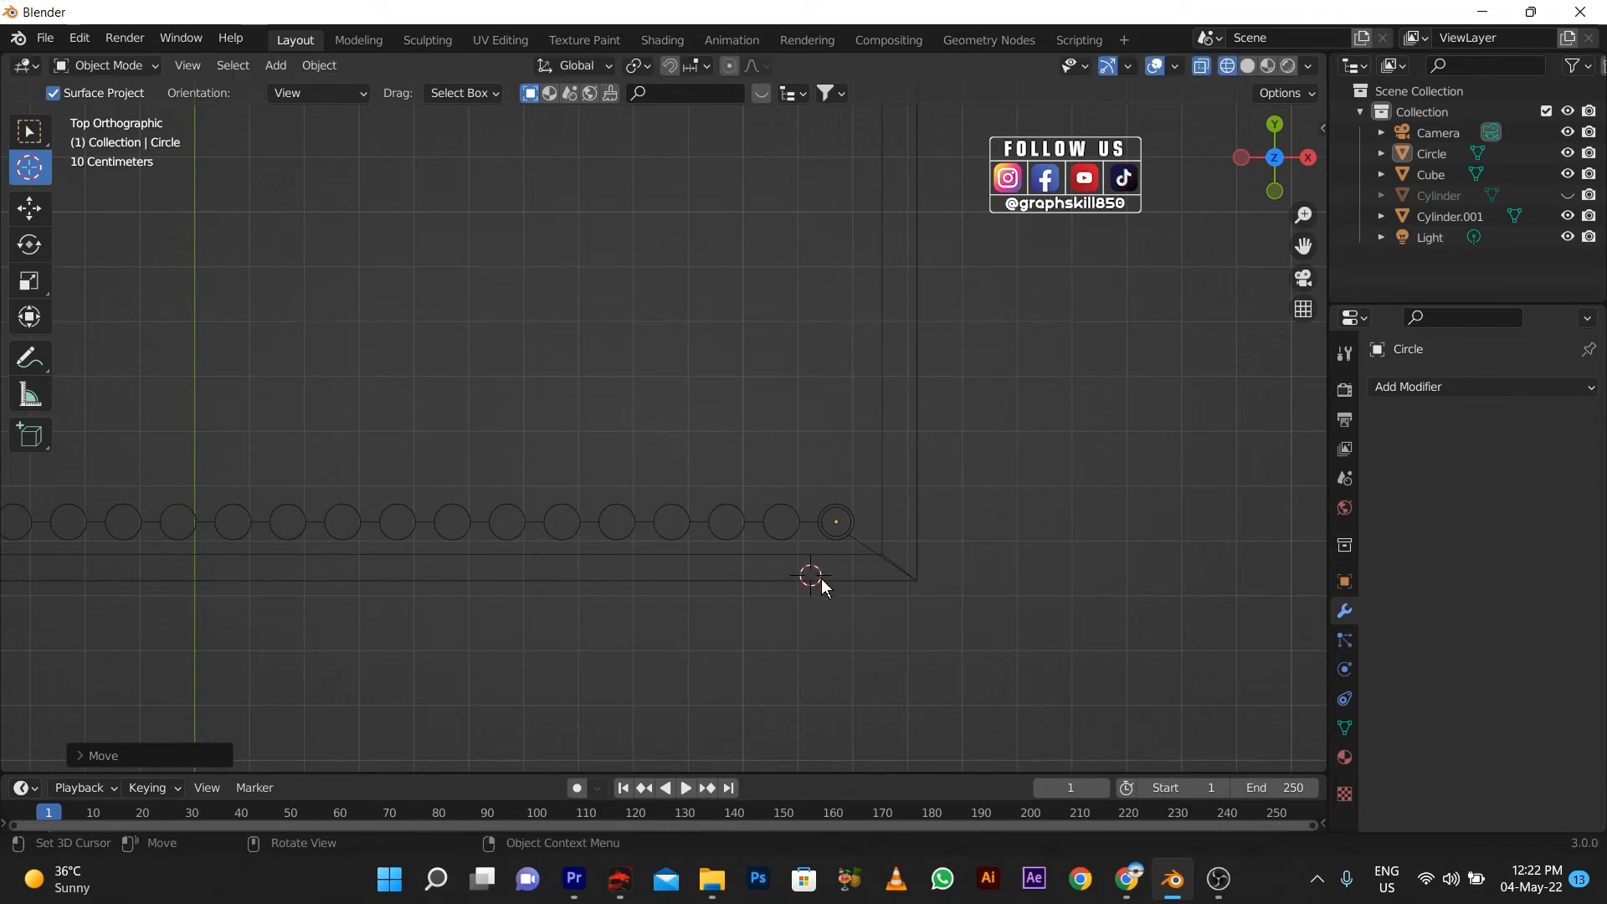
scroll(821, 580, "up", 4)
middle_click_drag(890, 619, 663, 359, "shift")
mouse_move(743, 484)
left_mouse_down()
mouse_move(786, 477)
mouse_move(756, 479)
left_mouse_up()
left_click(799, 378)
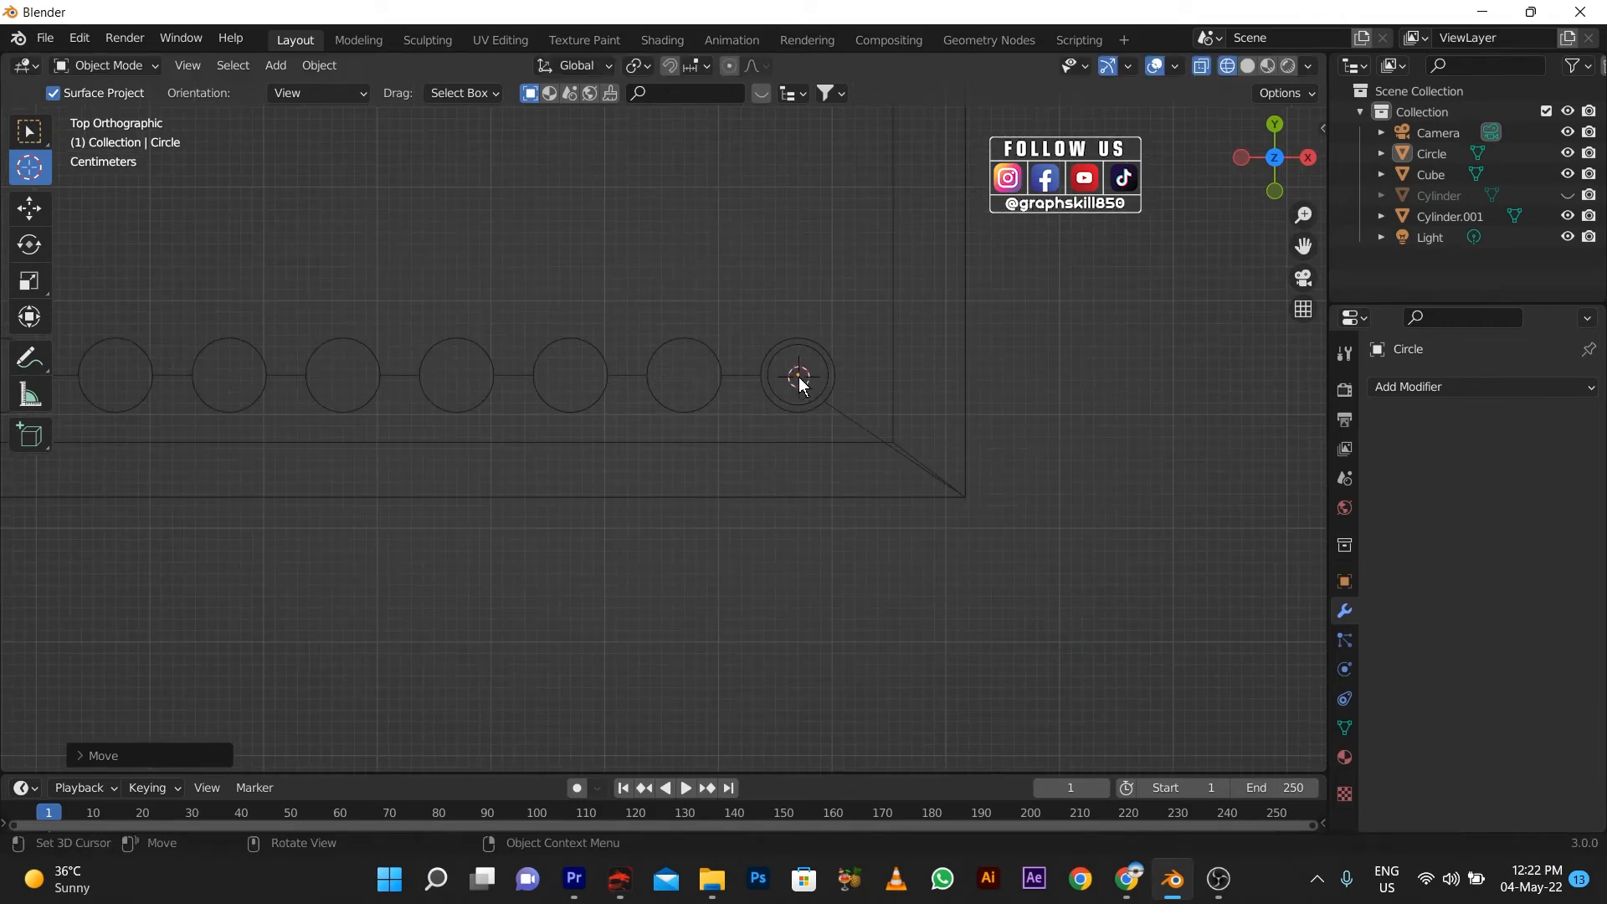
left_click_drag(799, 379, 756, 475)
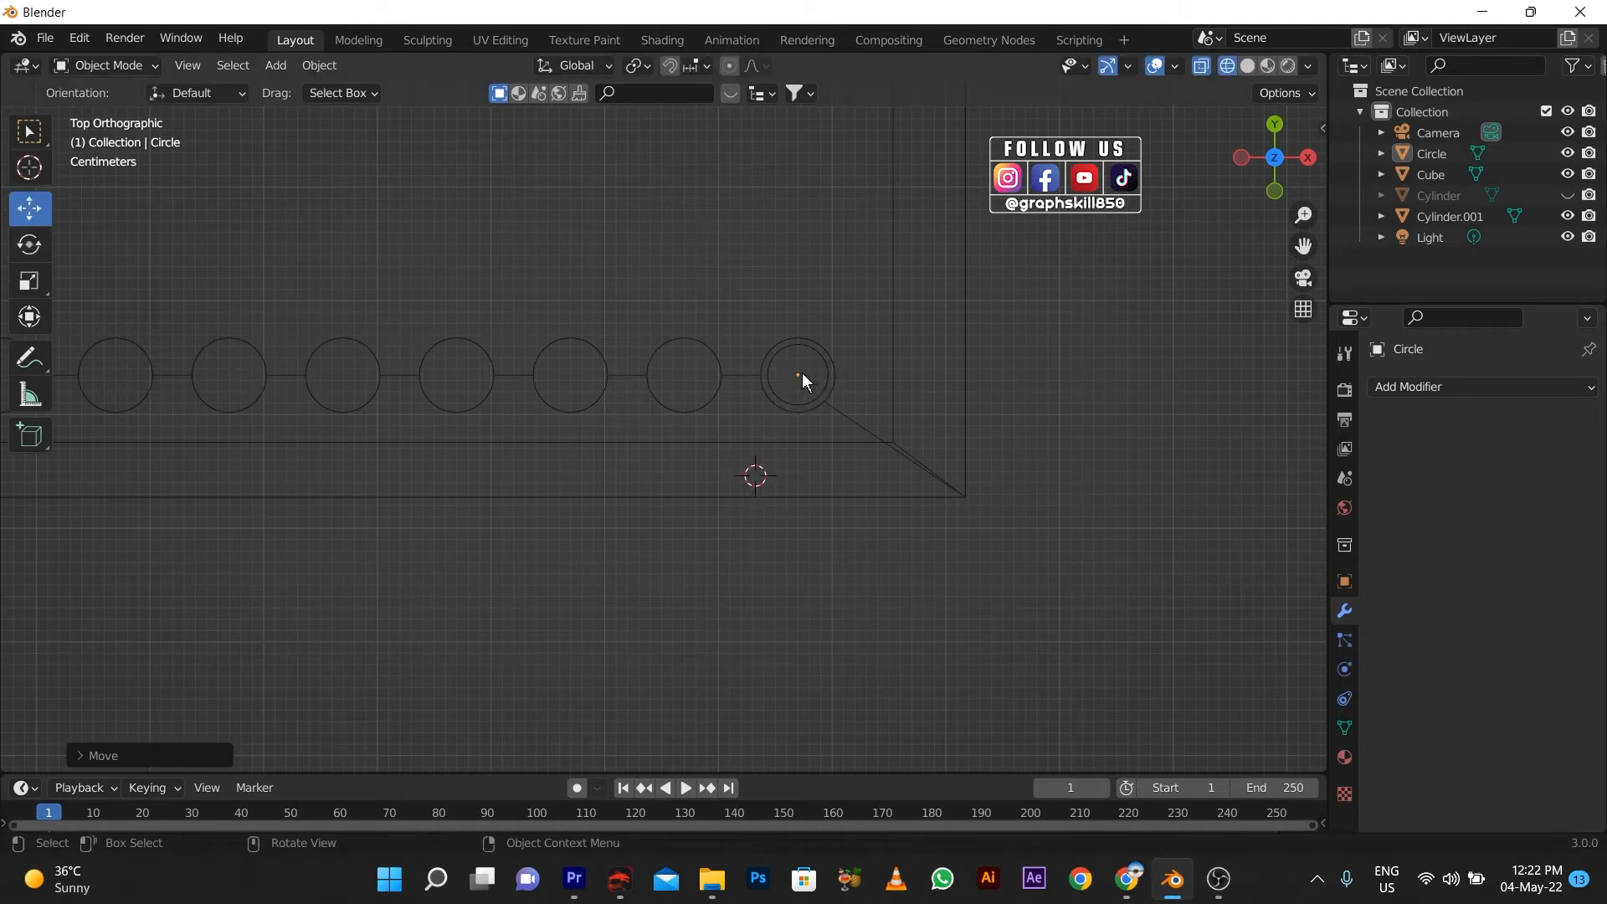
- Set the origin of the circle in the last hole to the 3D cursor
left_click(802, 373)
right_click(764, 444)
mouse_move(766, 443)
left_click(962, 491)
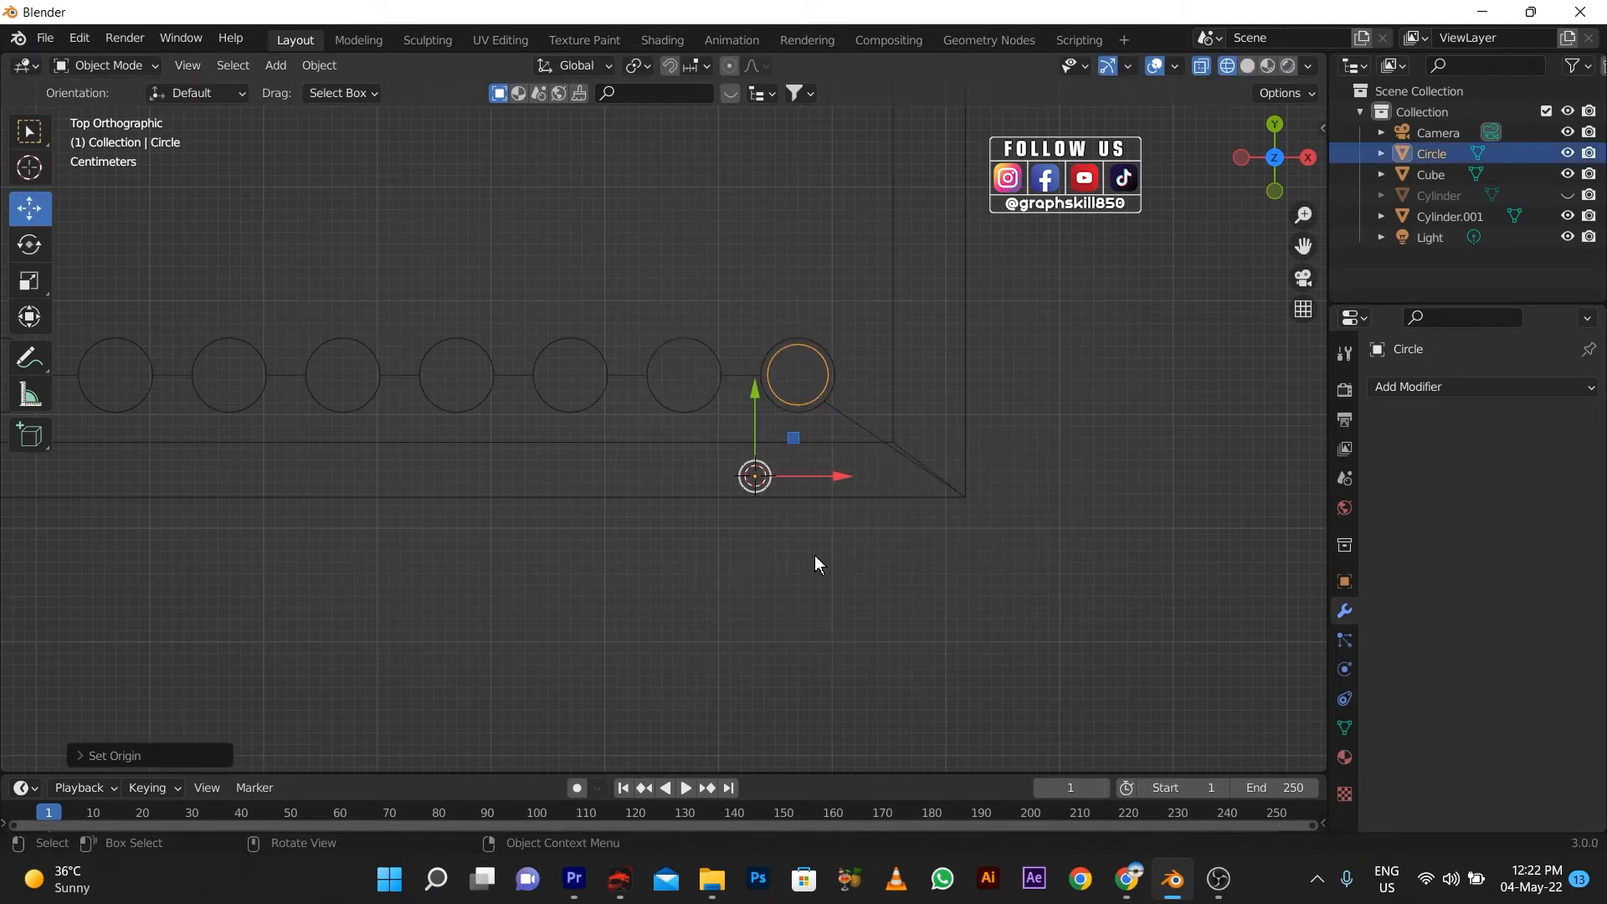
- Add a Screw modifier to the circle and set its axis to X to form a ring
mouse_move(978, 514)
middle_mouse_down()
mouse_move(911, 595)
mouse_move(656, 509)
mouse_move(994, 506)
middle_mouse_up()
left_click(1435, 385)
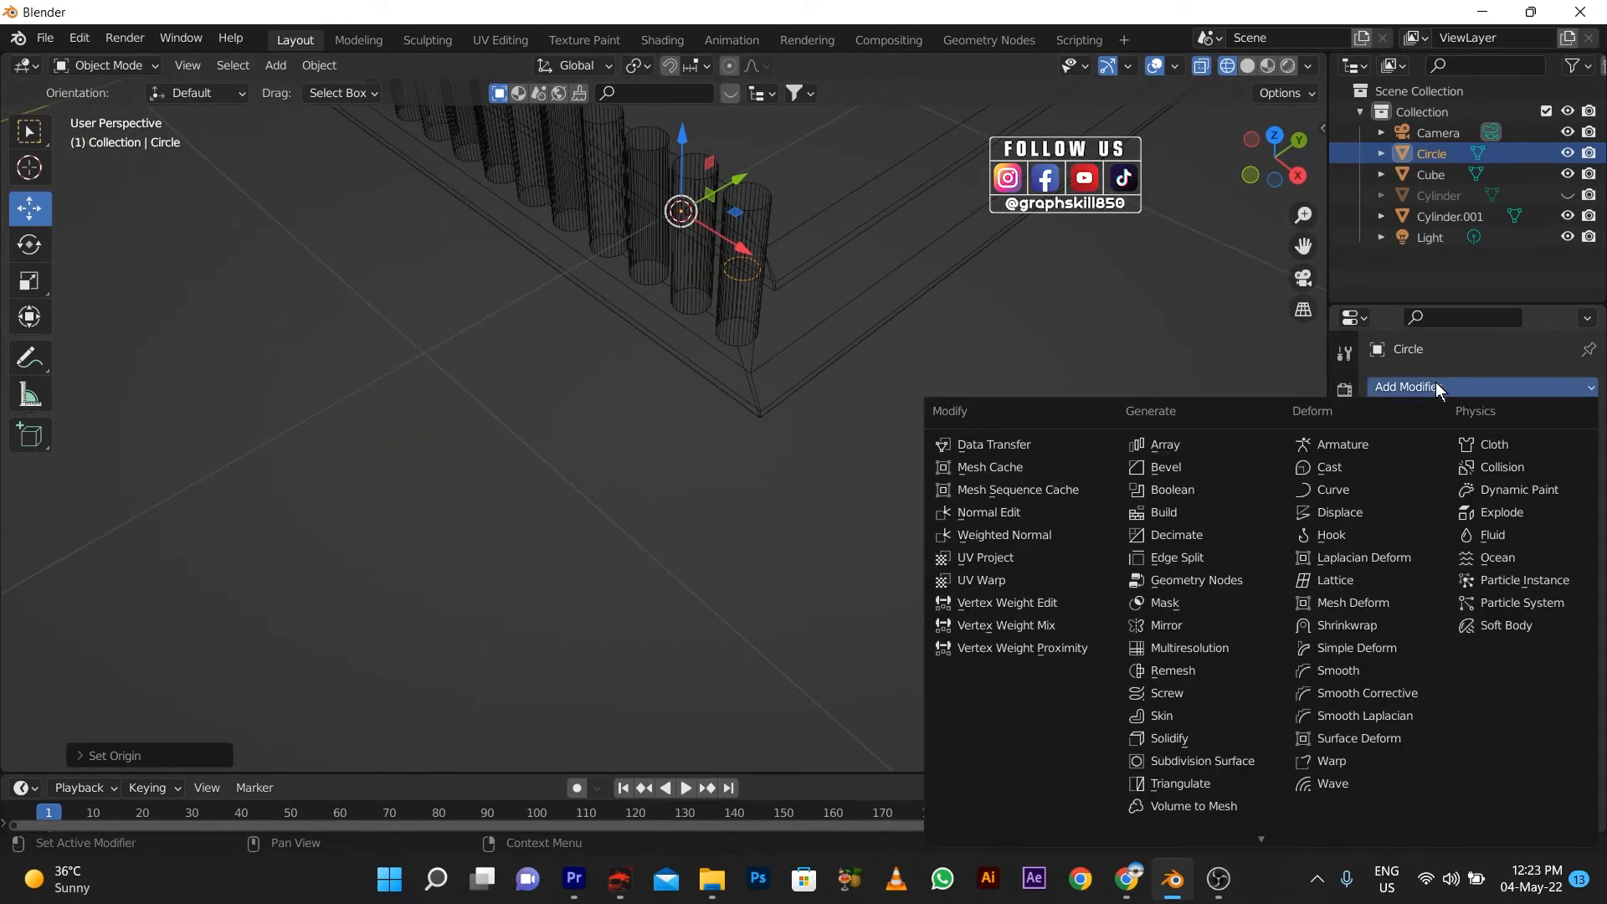
left_click(1246, 688)
left_click(1473, 536)
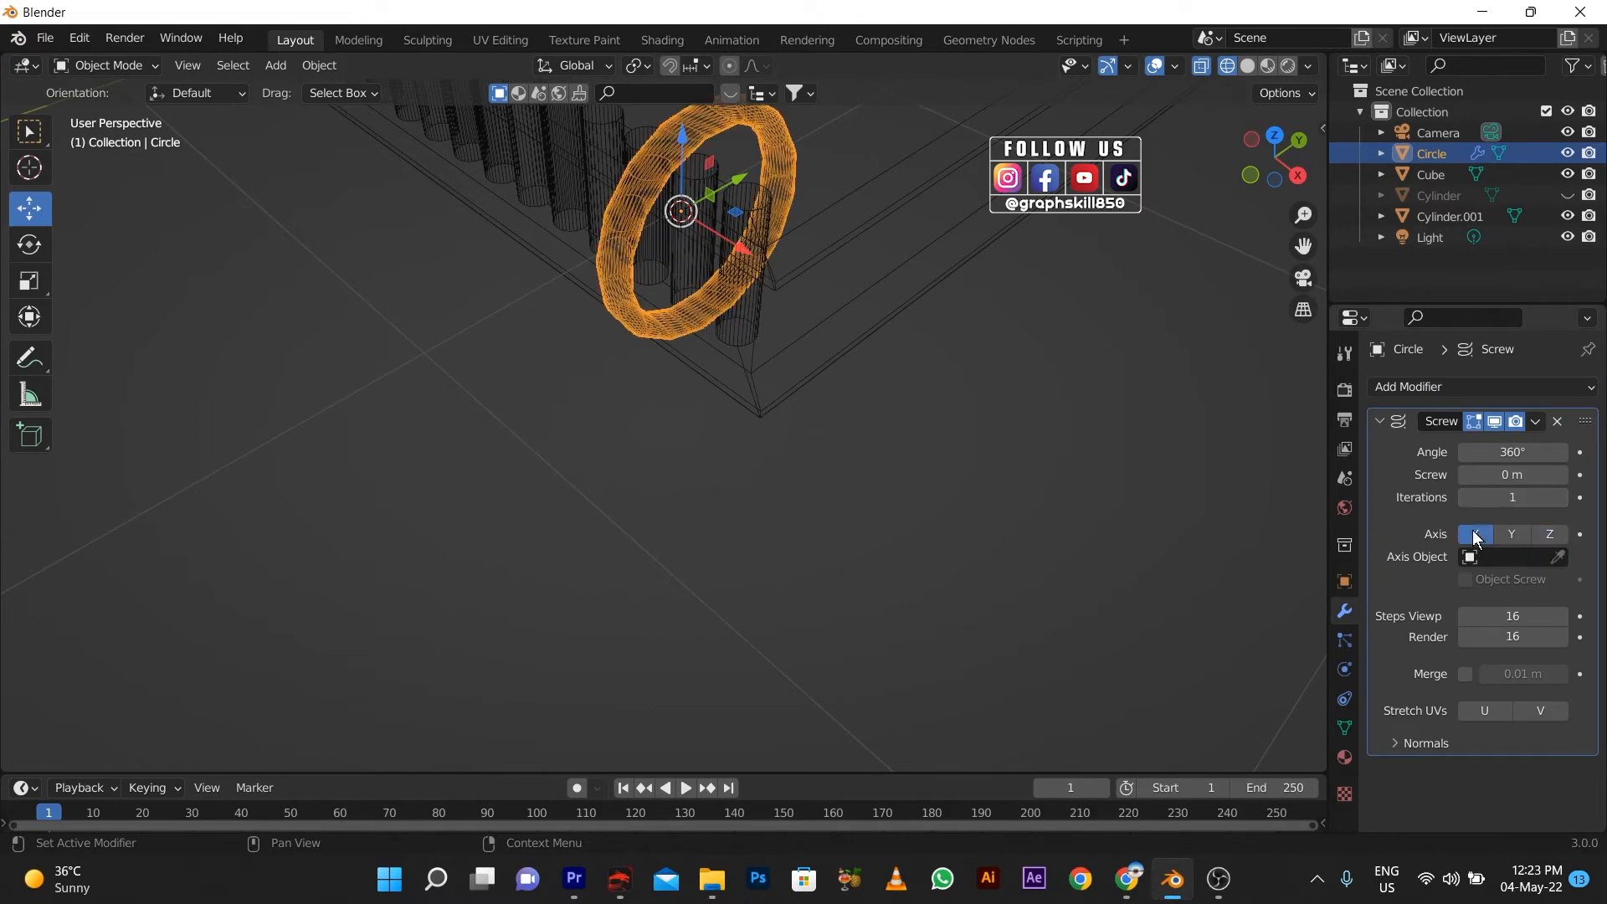
middle_click_drag(1172, 564, 527, 566)
scroll(665, 348, "up", 4)
middle_click_drag(665, 348, 751, 549, "shift")
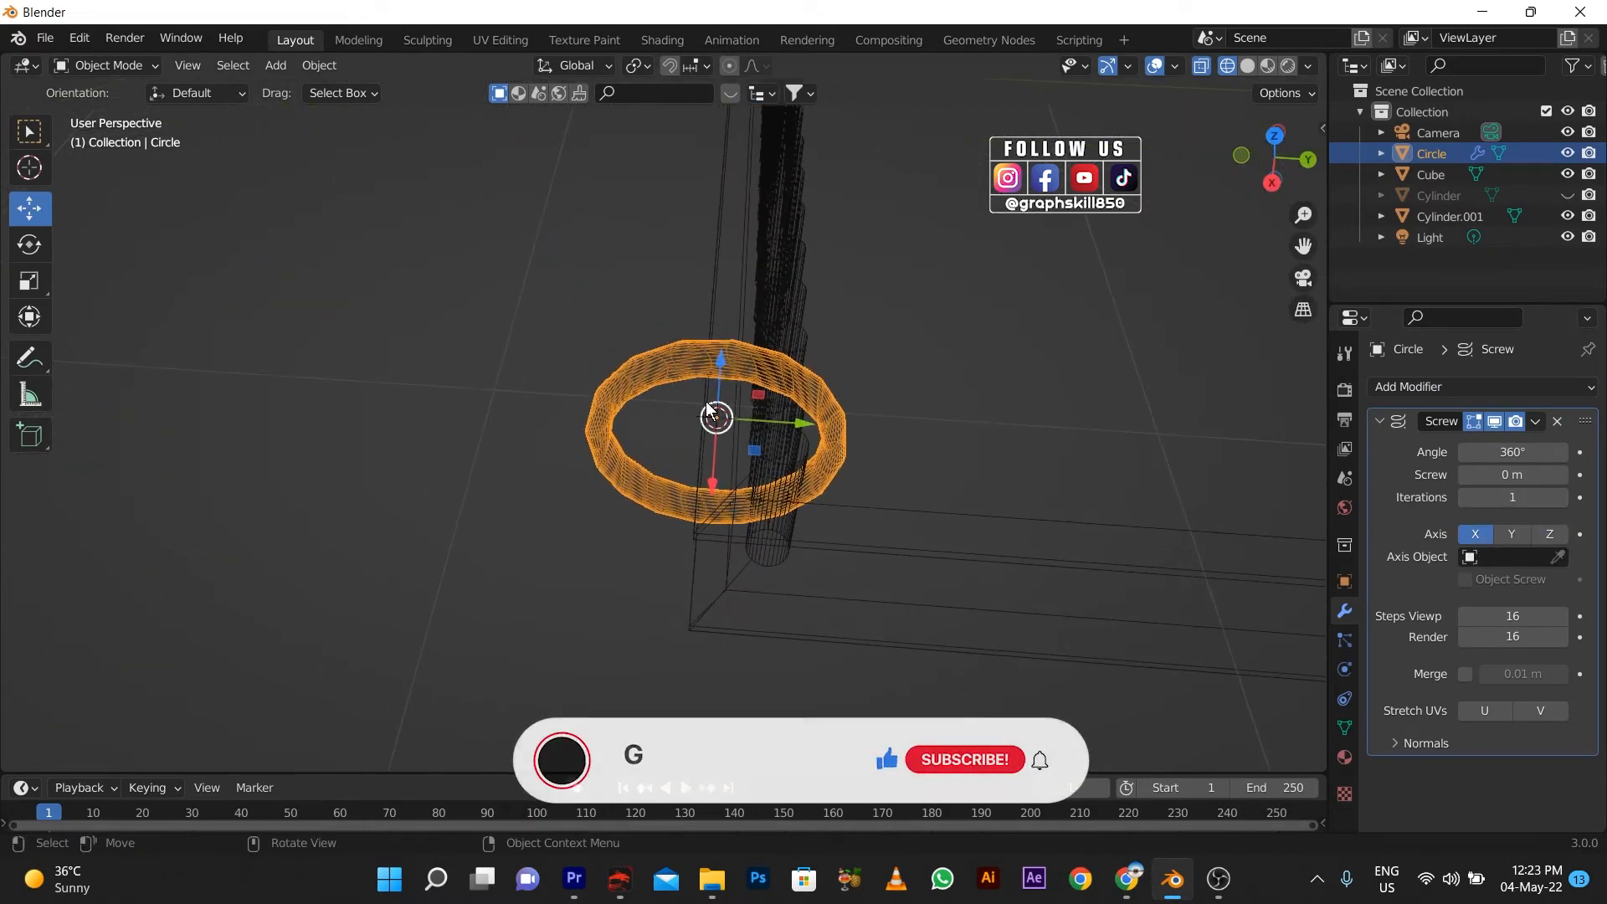
scroll(850, 415, "up", 5)
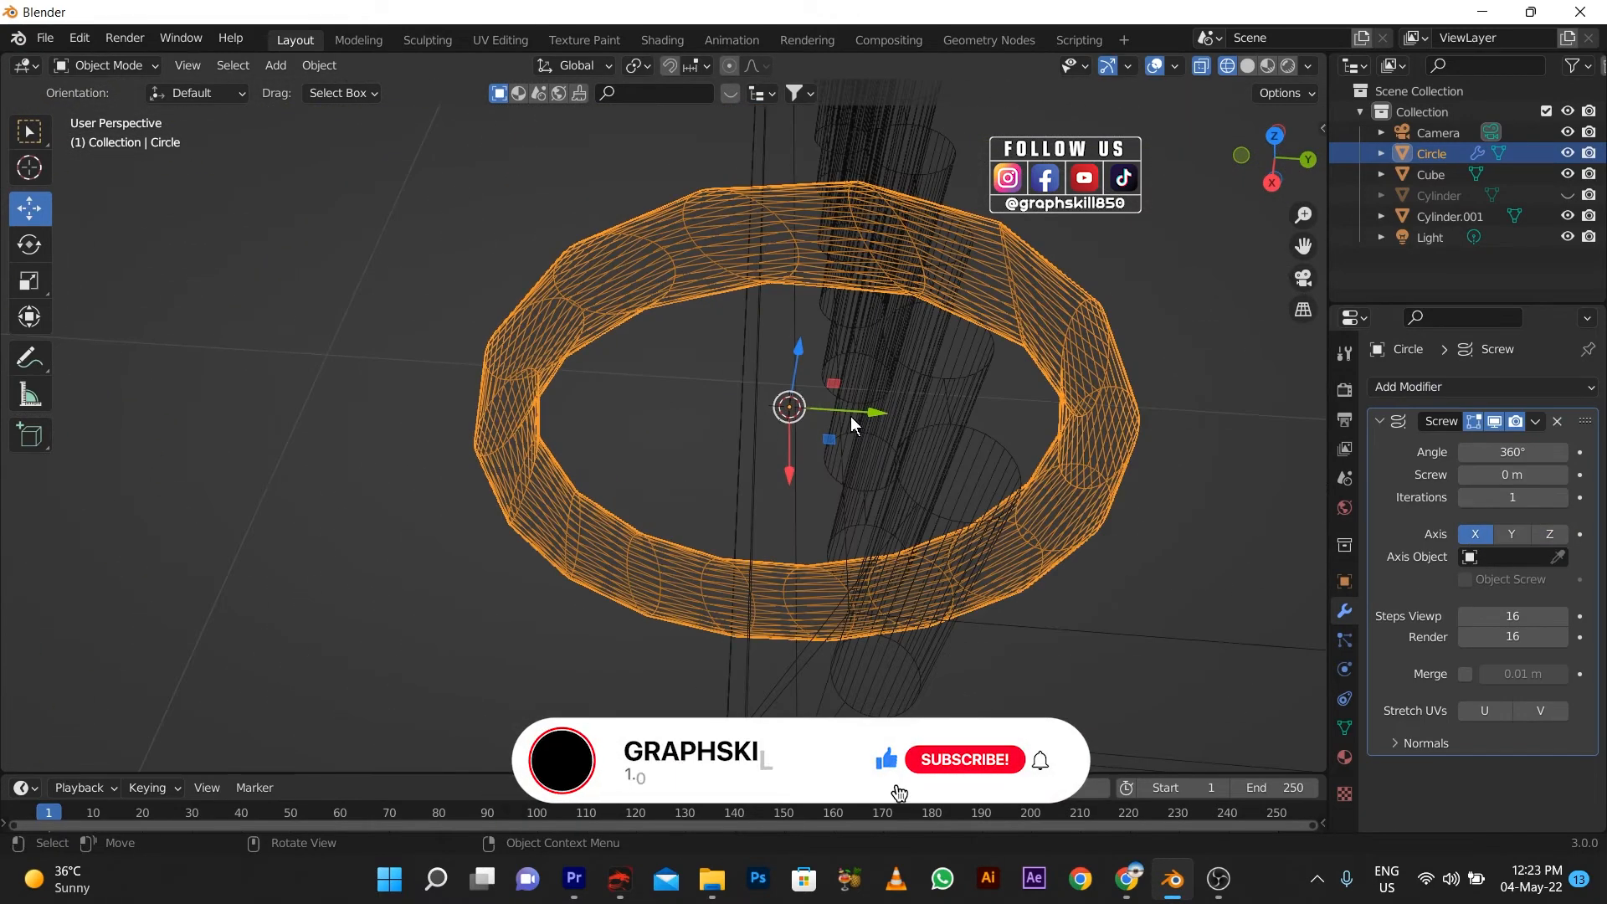
- Move the 3D cursor slightly off the ring's origin, inside the ring
left_click(29, 245)
left_click(29, 167)
left_click(746, 402)
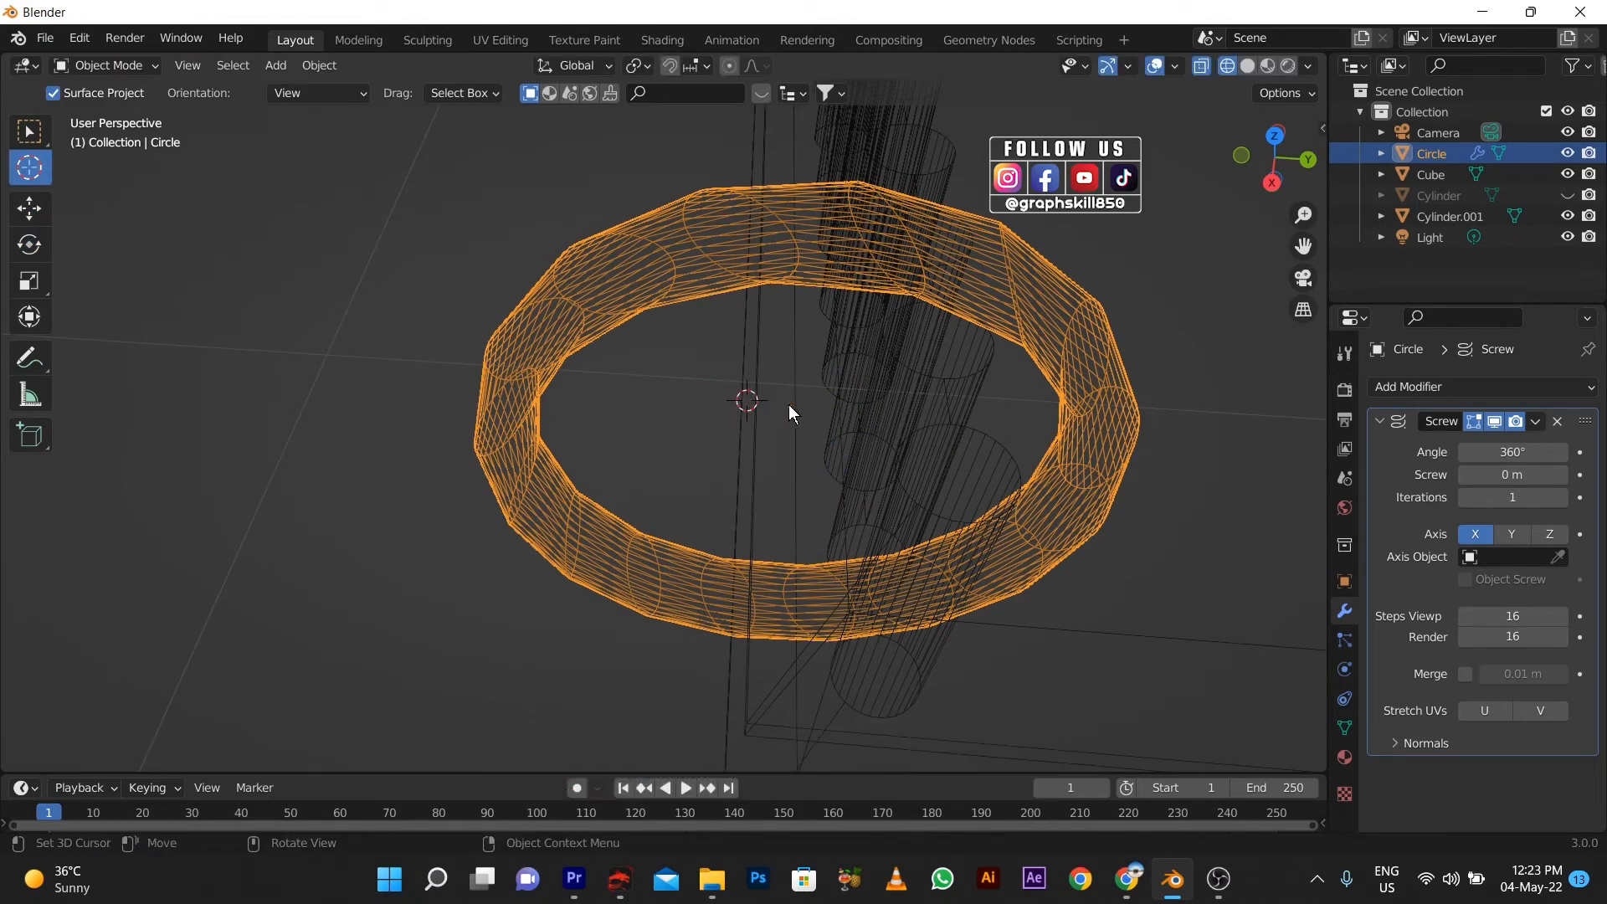
- Switch to solid shading and set the Screw modifier's viewport steps to 32 and render steps to 64
scroll(752, 479, "down", 5)
middle_click_drag(691, 506, 748, 497)
left_click(1247, 65)
mouse_move(780, 399)
middle_mouse_down()
mouse_move(694, 440)
mouse_move(709, 445)
middle_mouse_up()
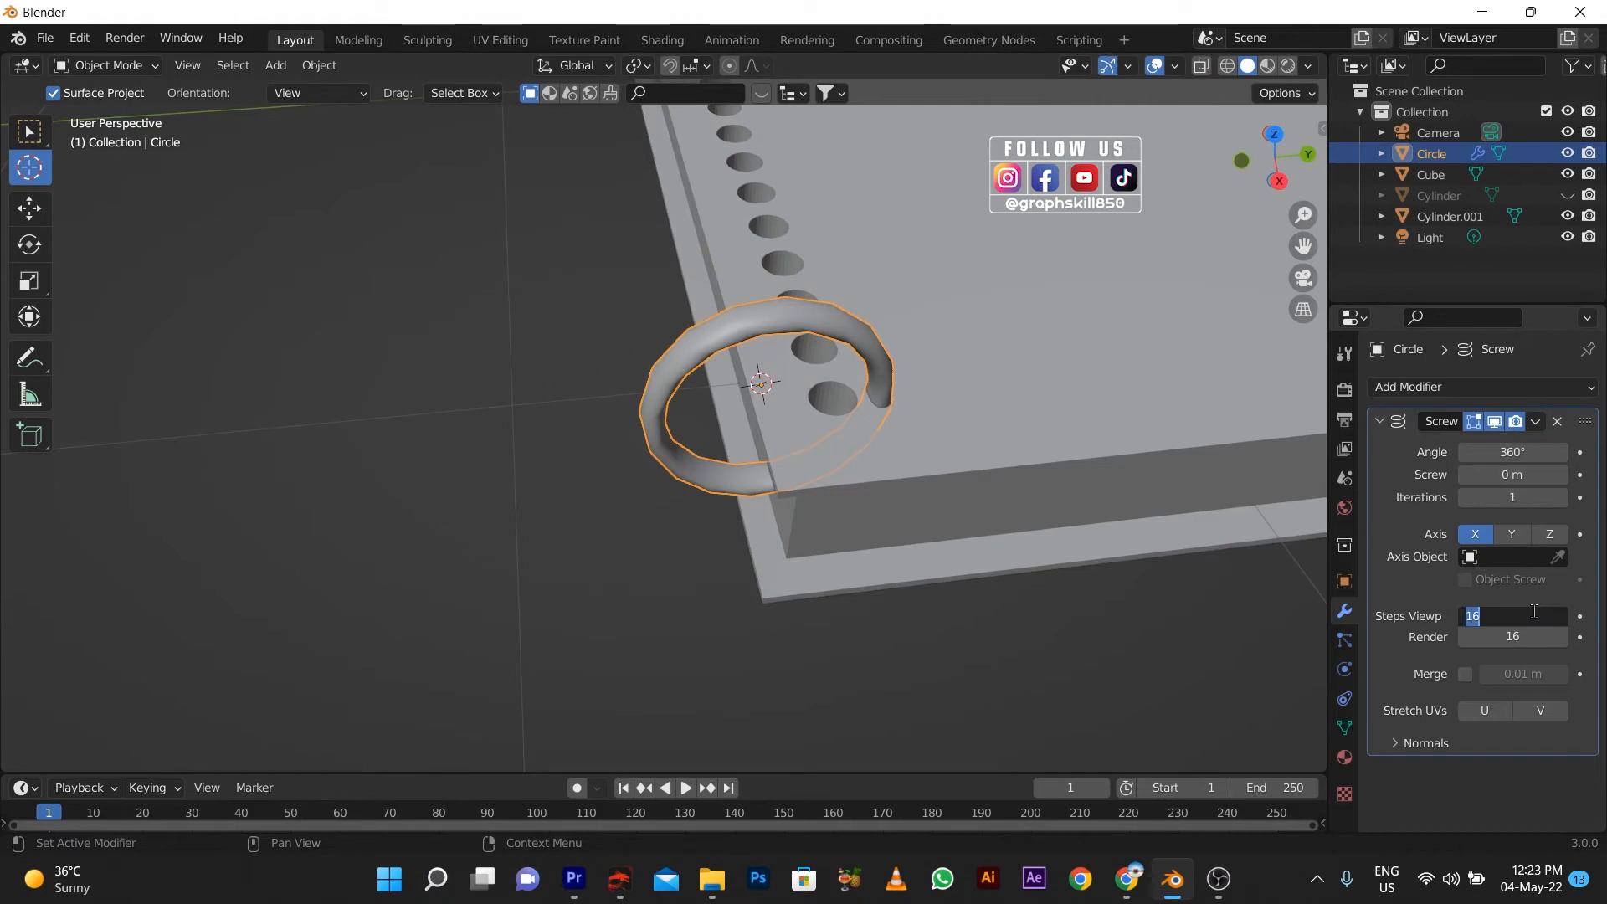
type("32")
key("Return")
left_click(1527, 637)
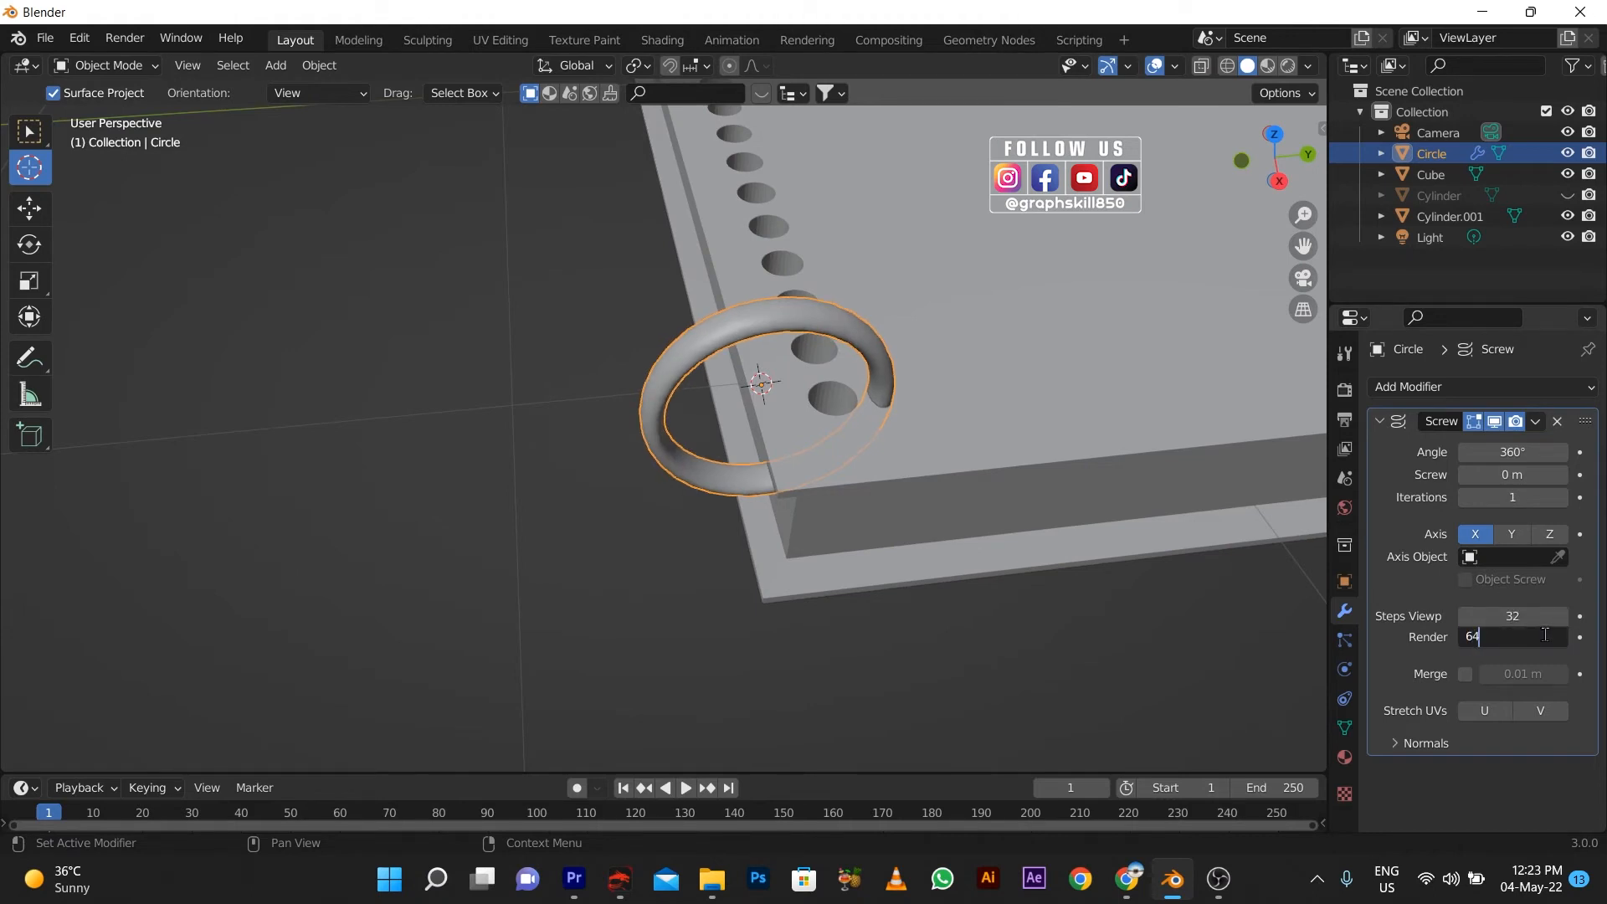
key("Return")
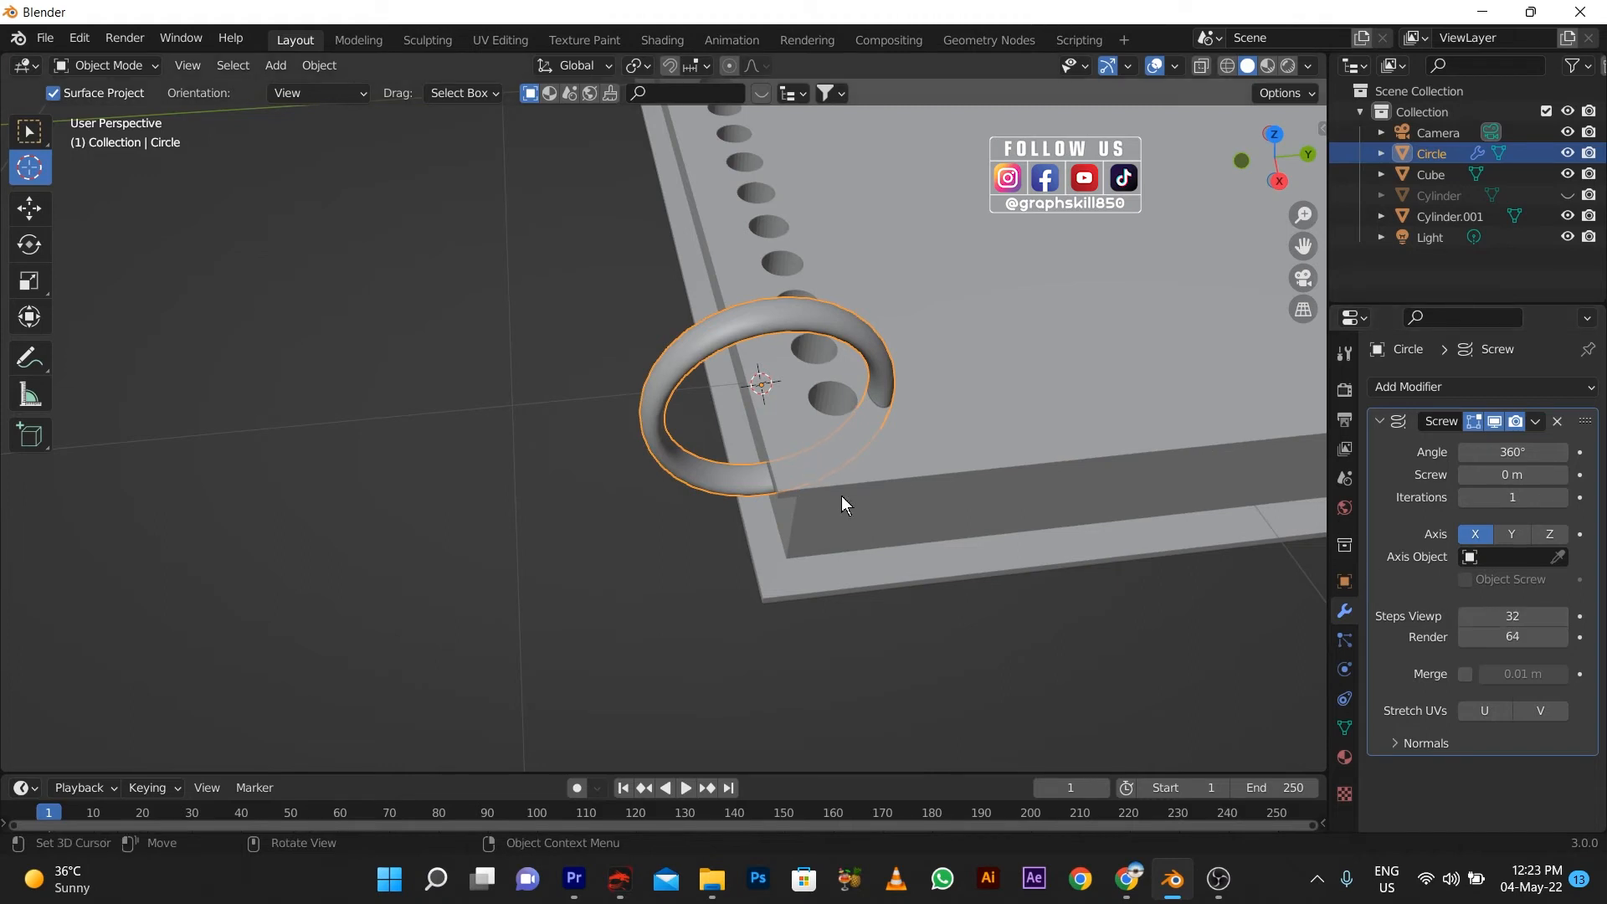
- Place the 3D cursor inside the ring and move the ring outward along Y, away from the cover
left_click(656, 395)
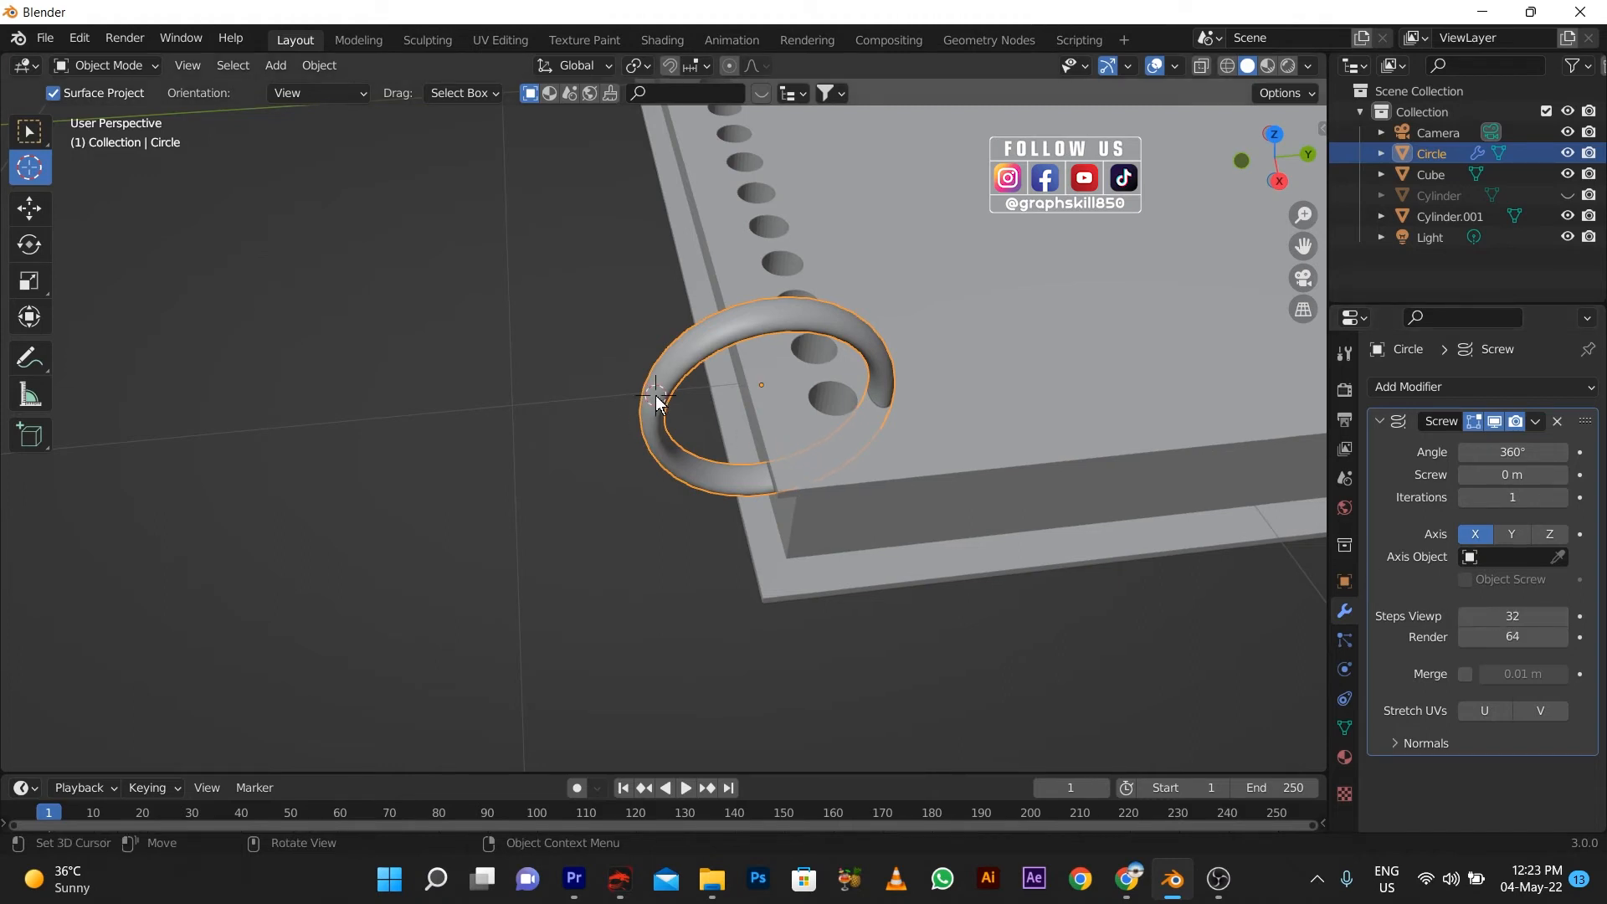
left_click(753, 387)
left_click(36, 210)
left_click_drag(790, 375, 724, 377)
middle_click_drag(724, 377, 744, 421)
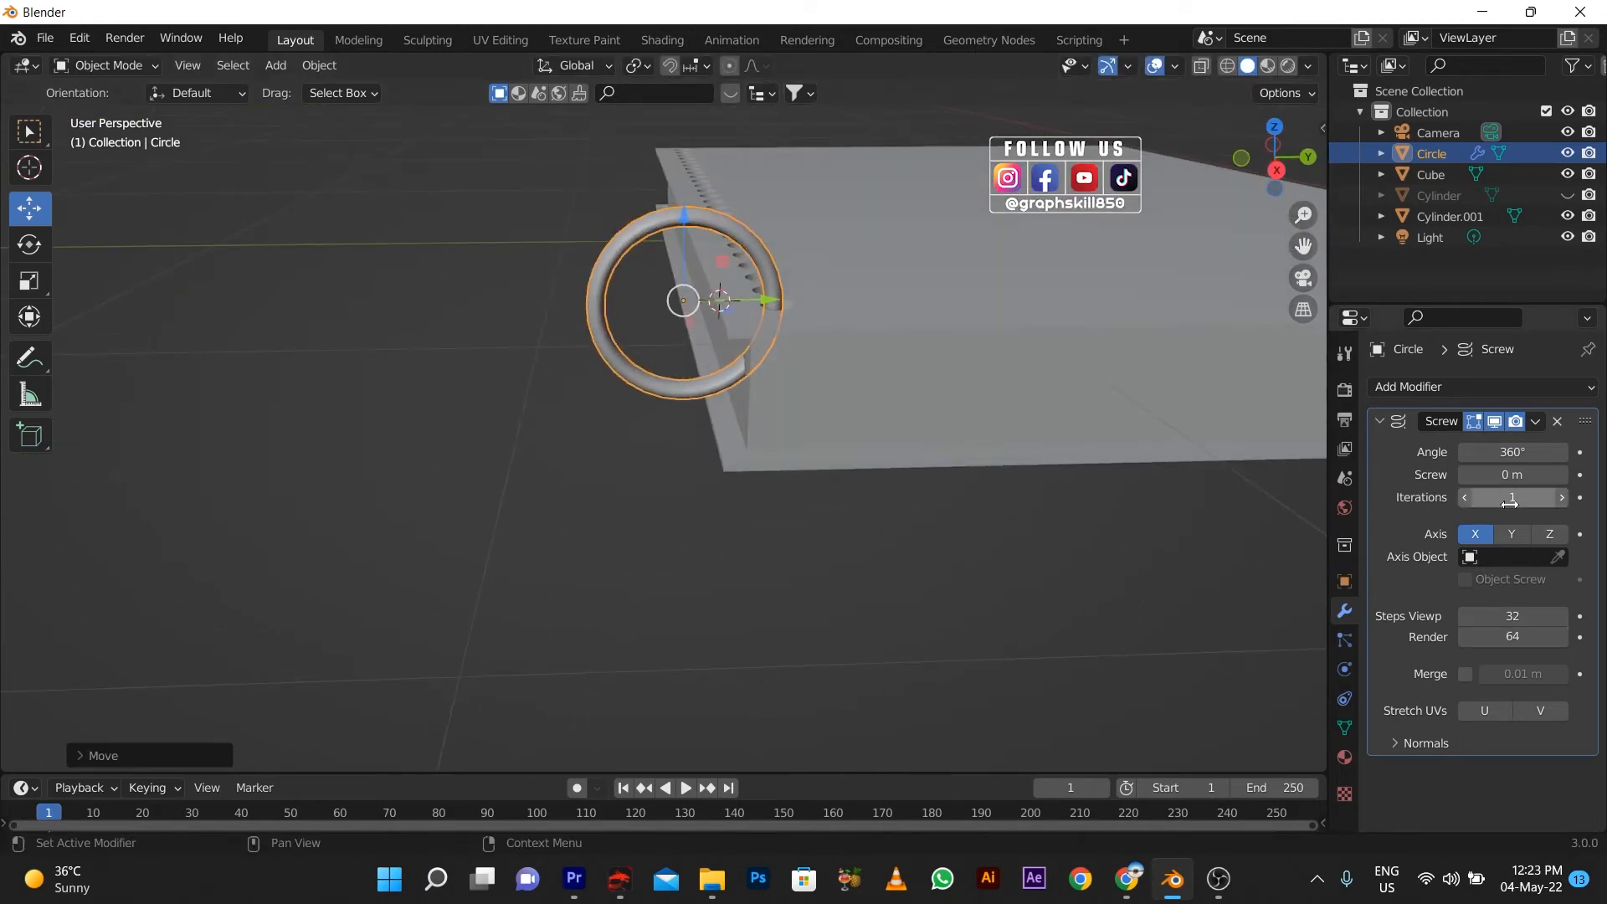
- Stretch the ring along the hole row by setting the modifier's Screw value to -3.8 m
left_click_drag(1510, 476, 1582, 476)
middle_click_drag(720, 536, 814, 463)
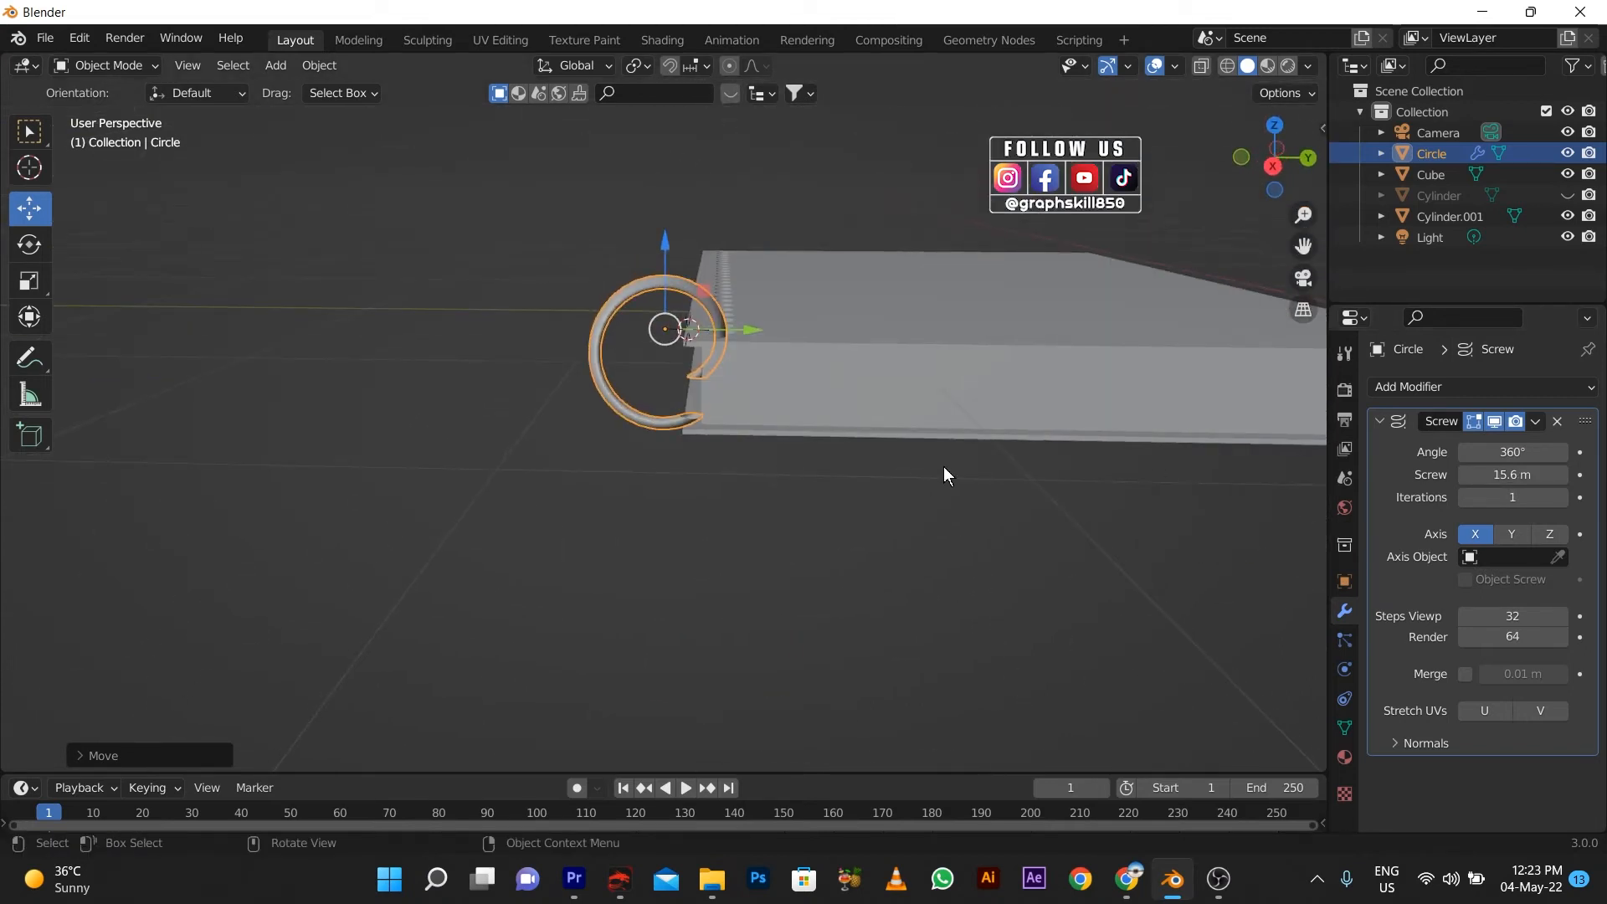
key("KP_1")
left_click_drag(1515, 475, 1473, 475)
middle_click_drag(877, 453, 621, 656)
left_click_drag(1513, 475, 1522, 475)
middle_click_drag(679, 559, 545, 497)
- Set the Screw modifier's iterations to 7 to turn the ring into a coil
left_click_drag(1567, 500, 1584, 499)
mouse_move(770, 519)
middle_mouse_down()
mouse_move(713, 437)
mouse_move(766, 524)
mouse_move(742, 497)
mouse_move(795, 502)
middle_mouse_up()
scroll(647, 390, "up", 5)
scroll(681, 450, "down", 3)
- Match the coil to the holes in top view with a Screw value of -3.7 m and 25 iterations
key("KP_7")
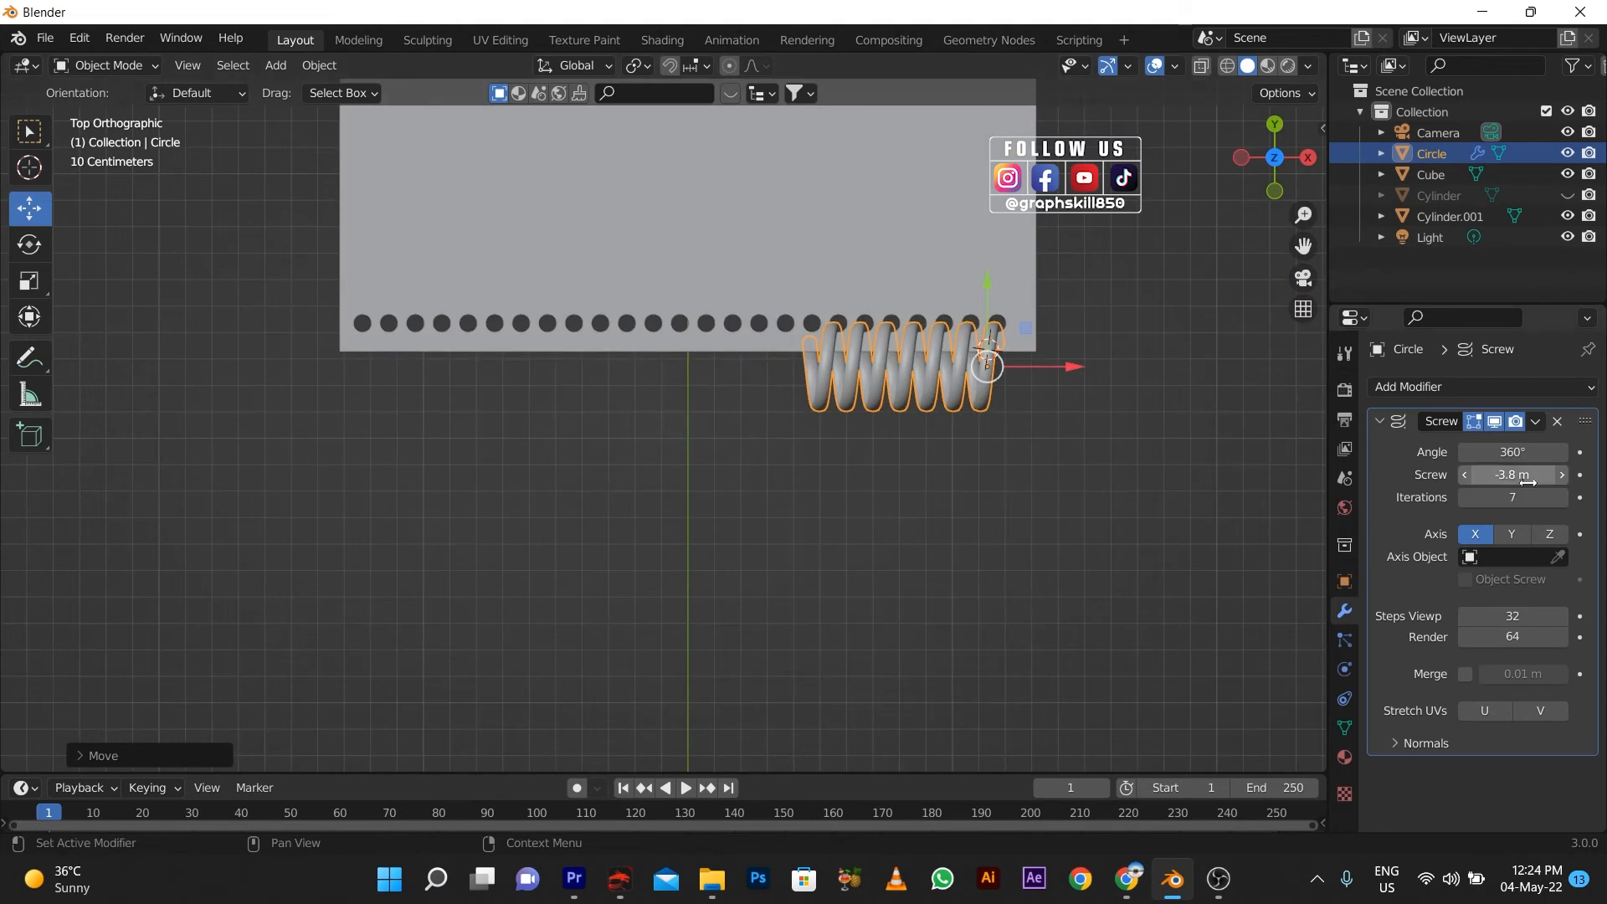
mouse_move(1512, 474)
left_mouse_down()
mouse_move(1548, 474)
mouse_move(1531, 474)
left_mouse_up()
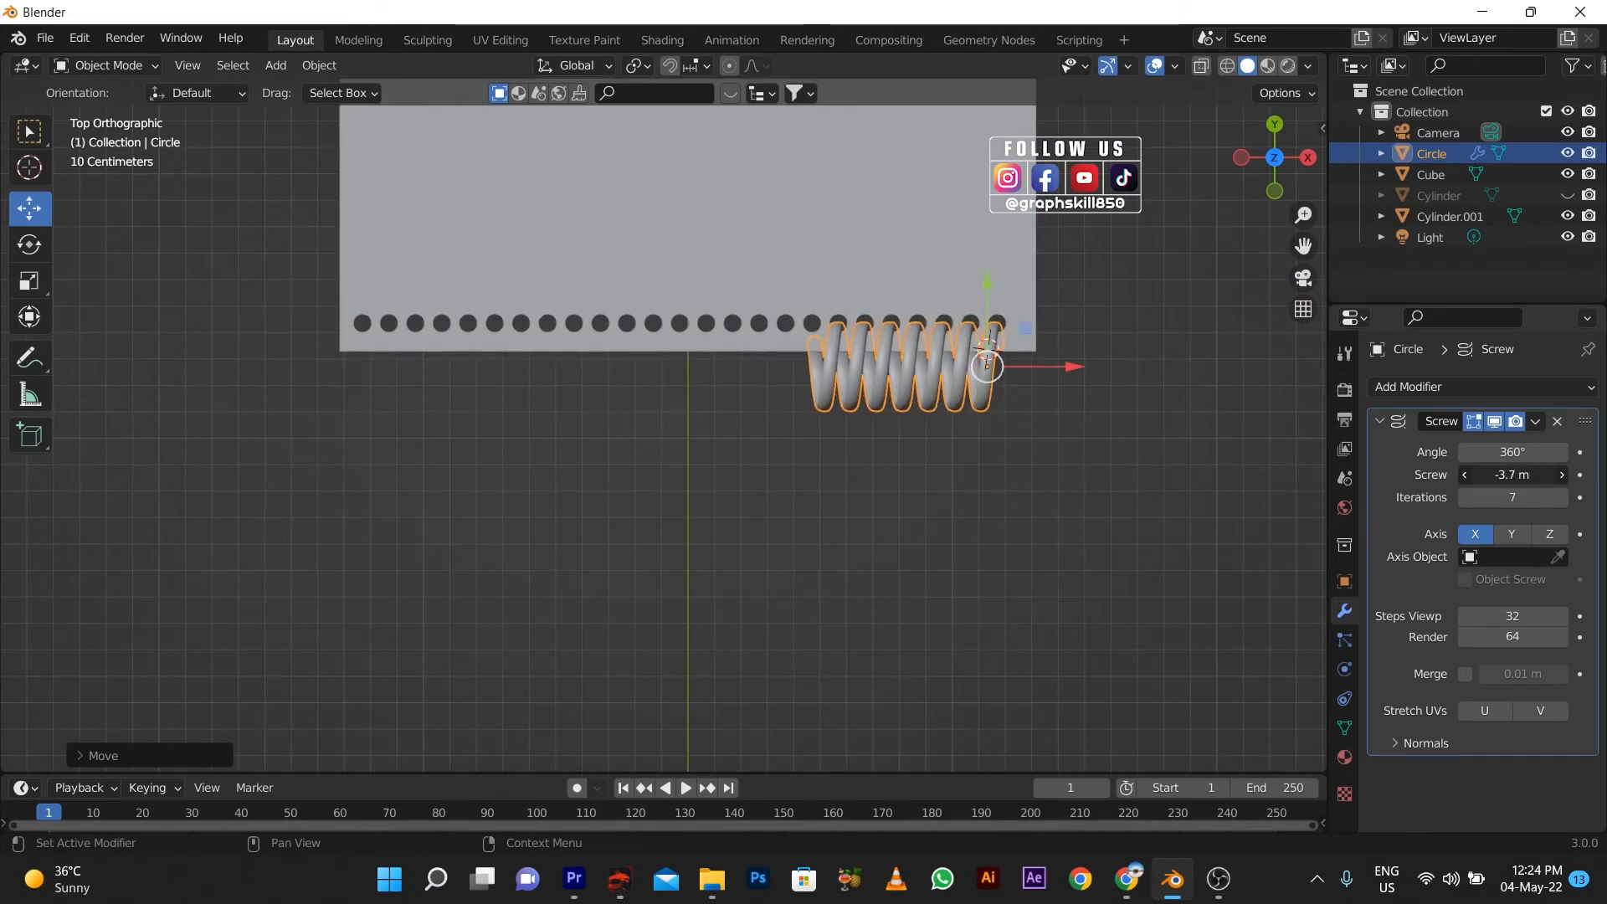
left_click(1561, 497)
left_click(1561, 497)
left_click(1560, 497)
left_click(1560, 497)
left_click(1560, 497)
left_click(1560, 497)
left_click(1561, 497)
left_click(1561, 497)
double_click(1561, 497)
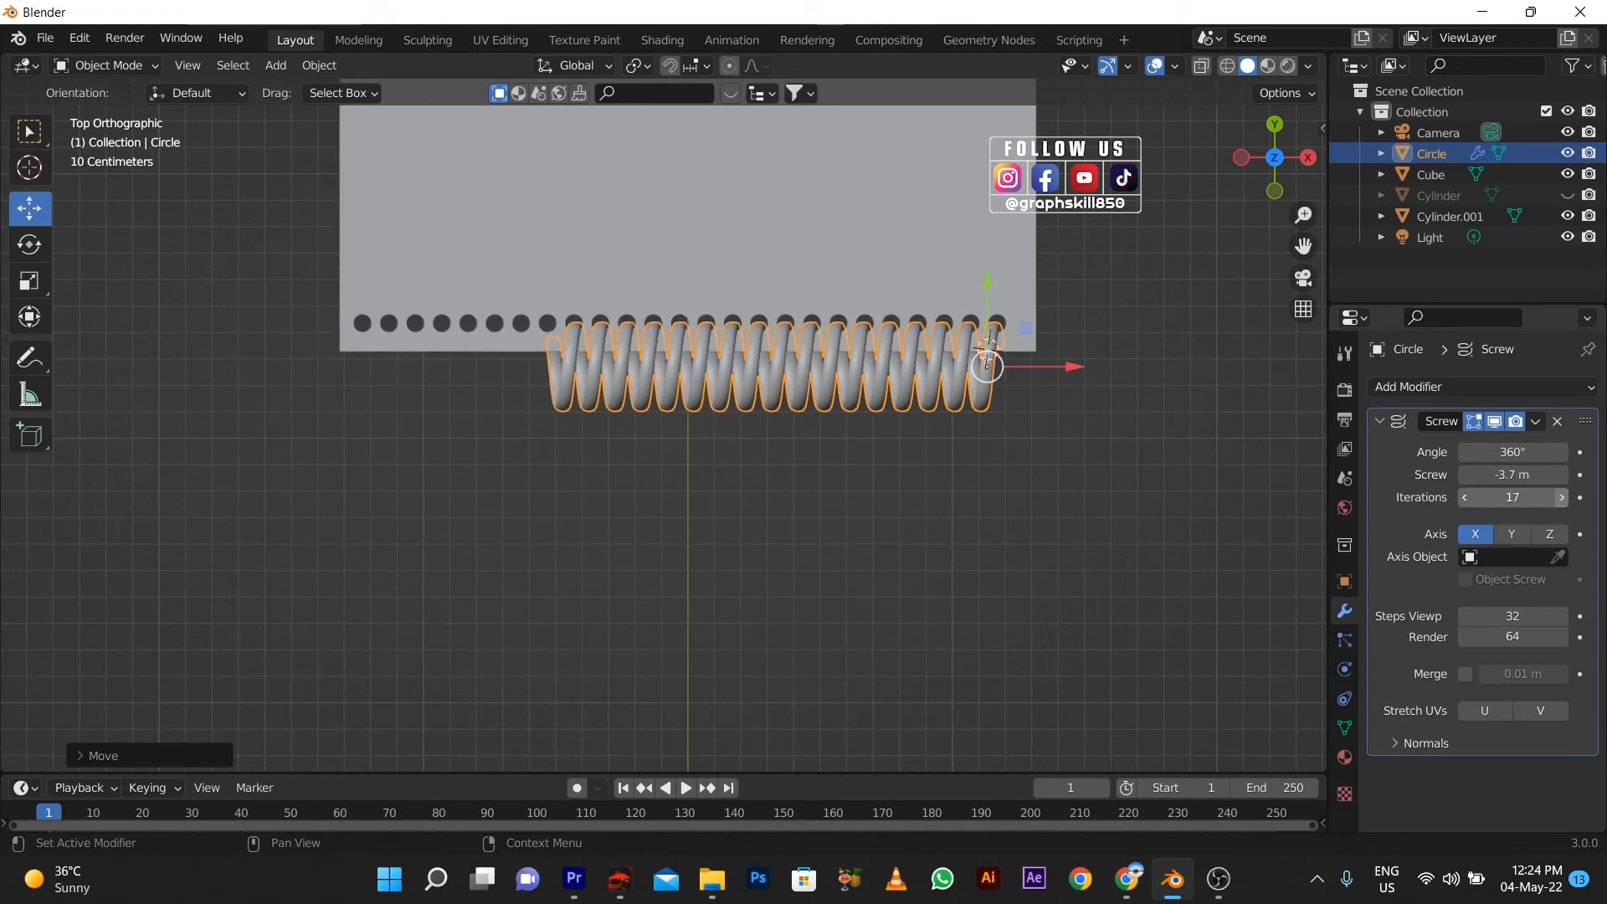
double_click(1560, 497)
double_click(1561, 497)
left_click(1560, 498)
double_click(1561, 497)
left_click(1561, 497)
- Lower the coil along Z to centre it on the notebook's thickness, checking it in right view
middle_click_drag(1239, 511, 1011, 518)
left_click_drag(981, 474, 1024, 530)
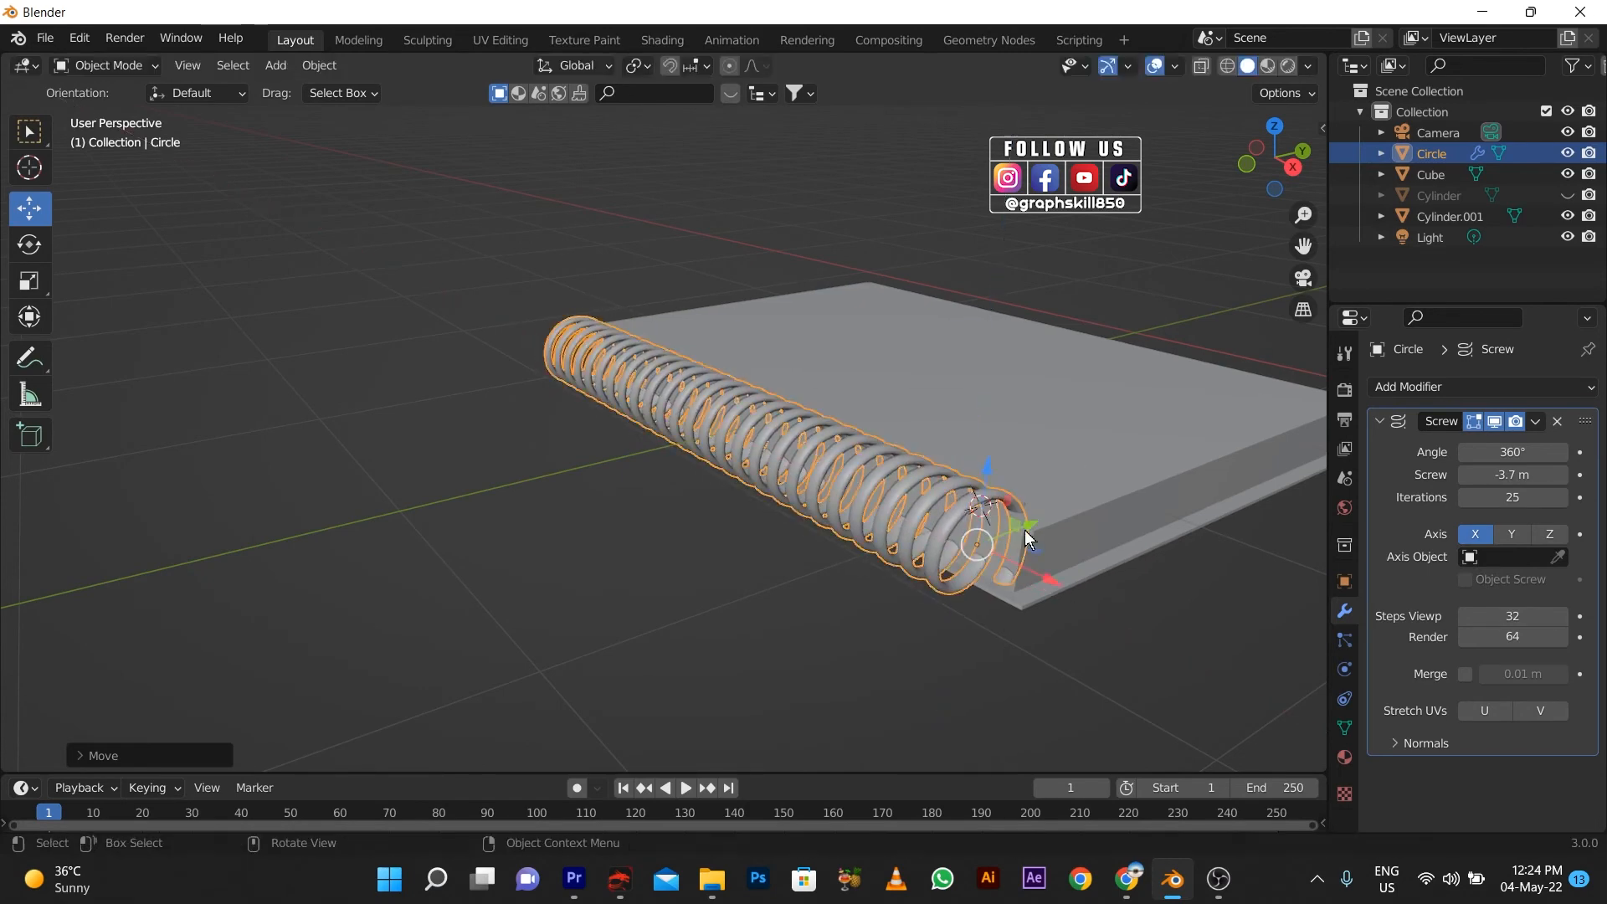
middle_click_drag(1025, 530, 711, 520)
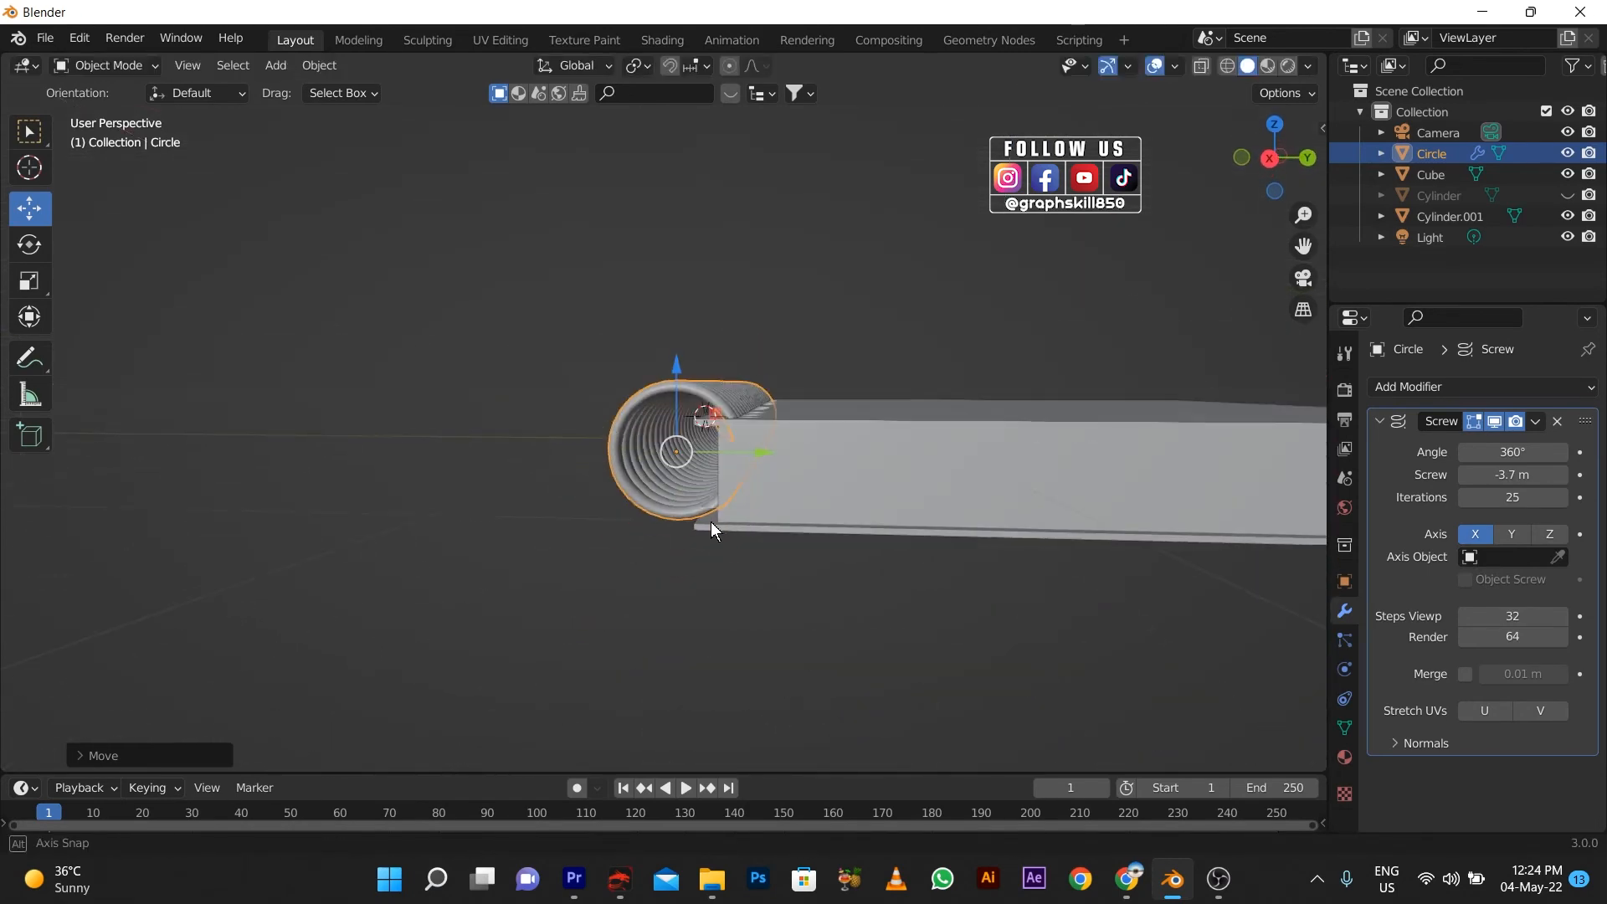
key("KP_1")
key("KP_2")
key("KP_3")
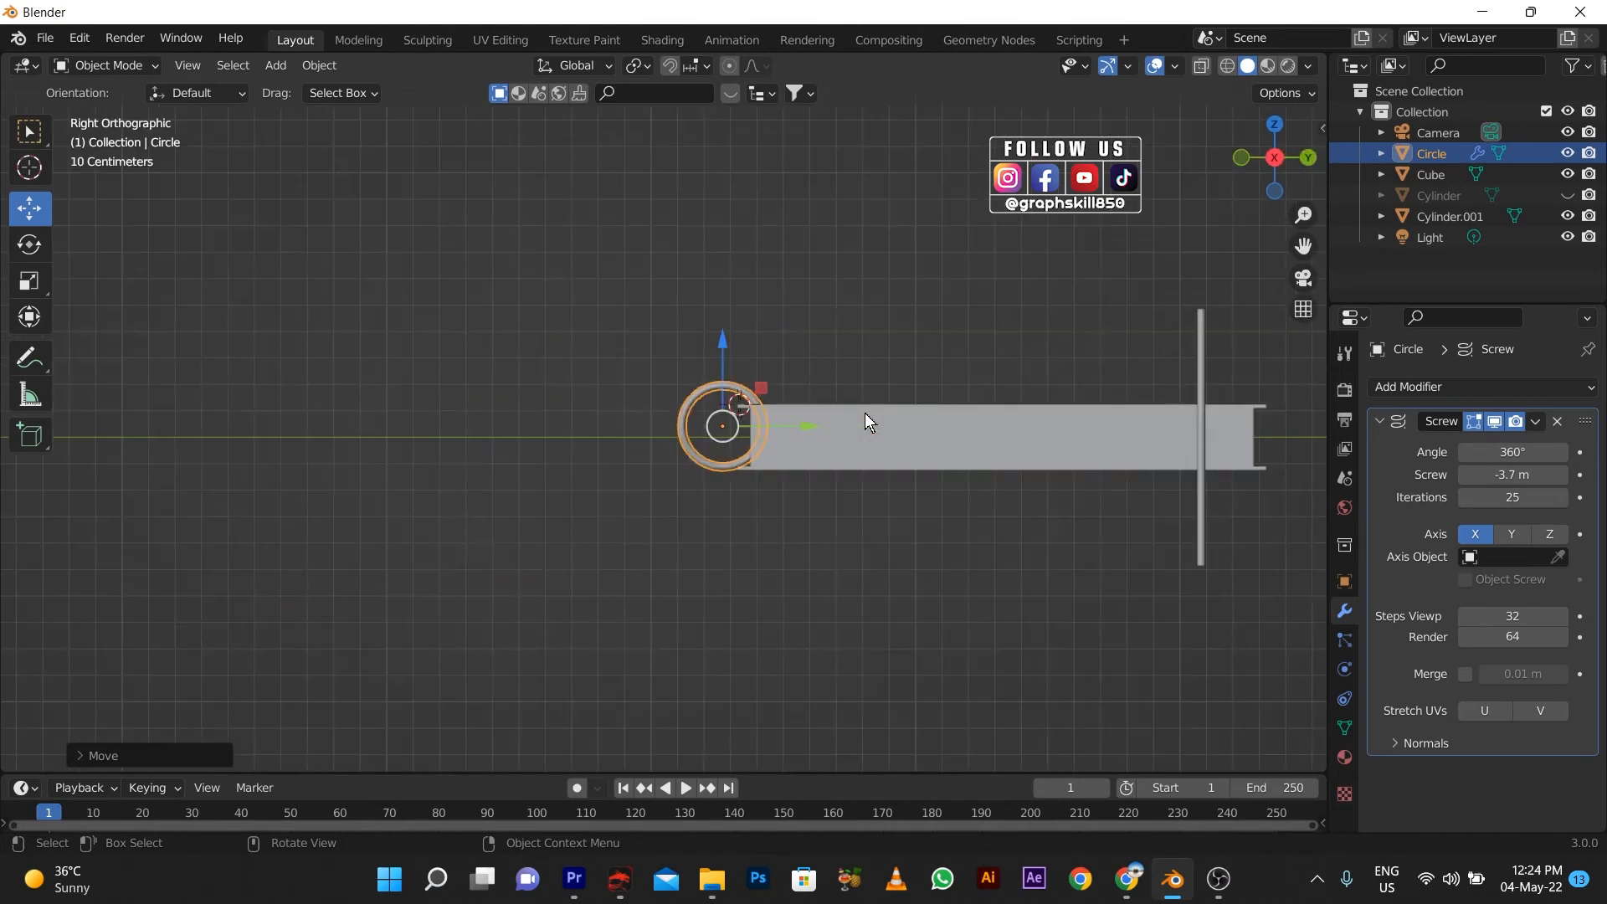
left_click_drag(723, 364, 724, 378)
- Nudge the coil along Y toward the notebook and slightly along X so its turns line up with the holes, then deselect it
scroll(737, 403, "up", 3)
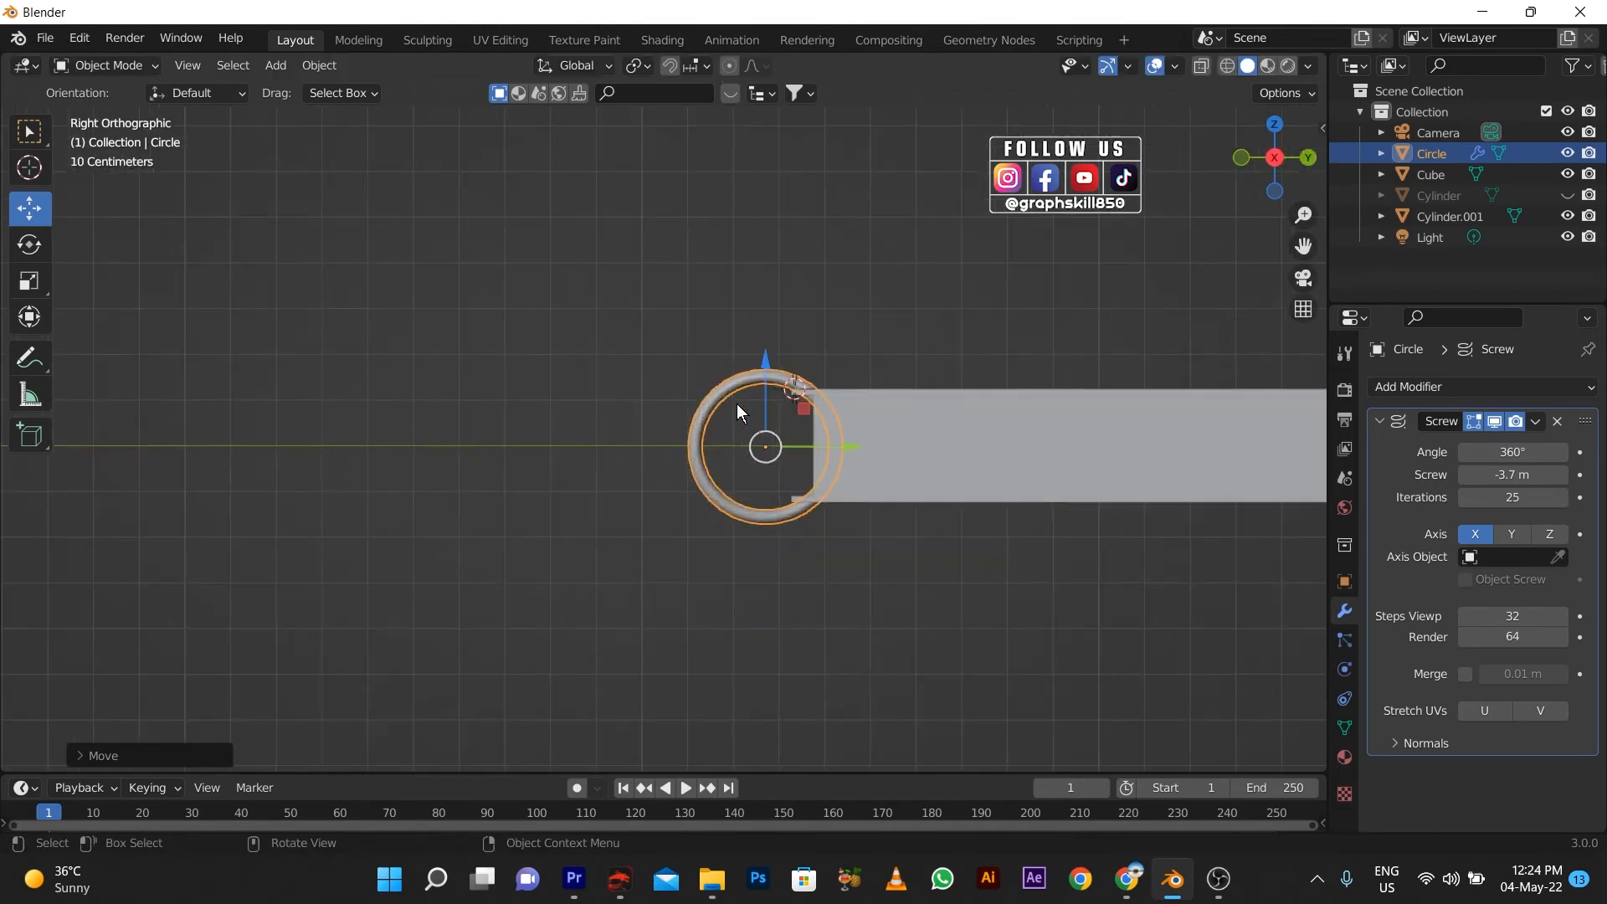
left_click_drag(836, 445, 844, 446)
middle_click_drag(777, 443, 755, 408)
left_click_drag(830, 626, 867, 637)
key("KP_7")
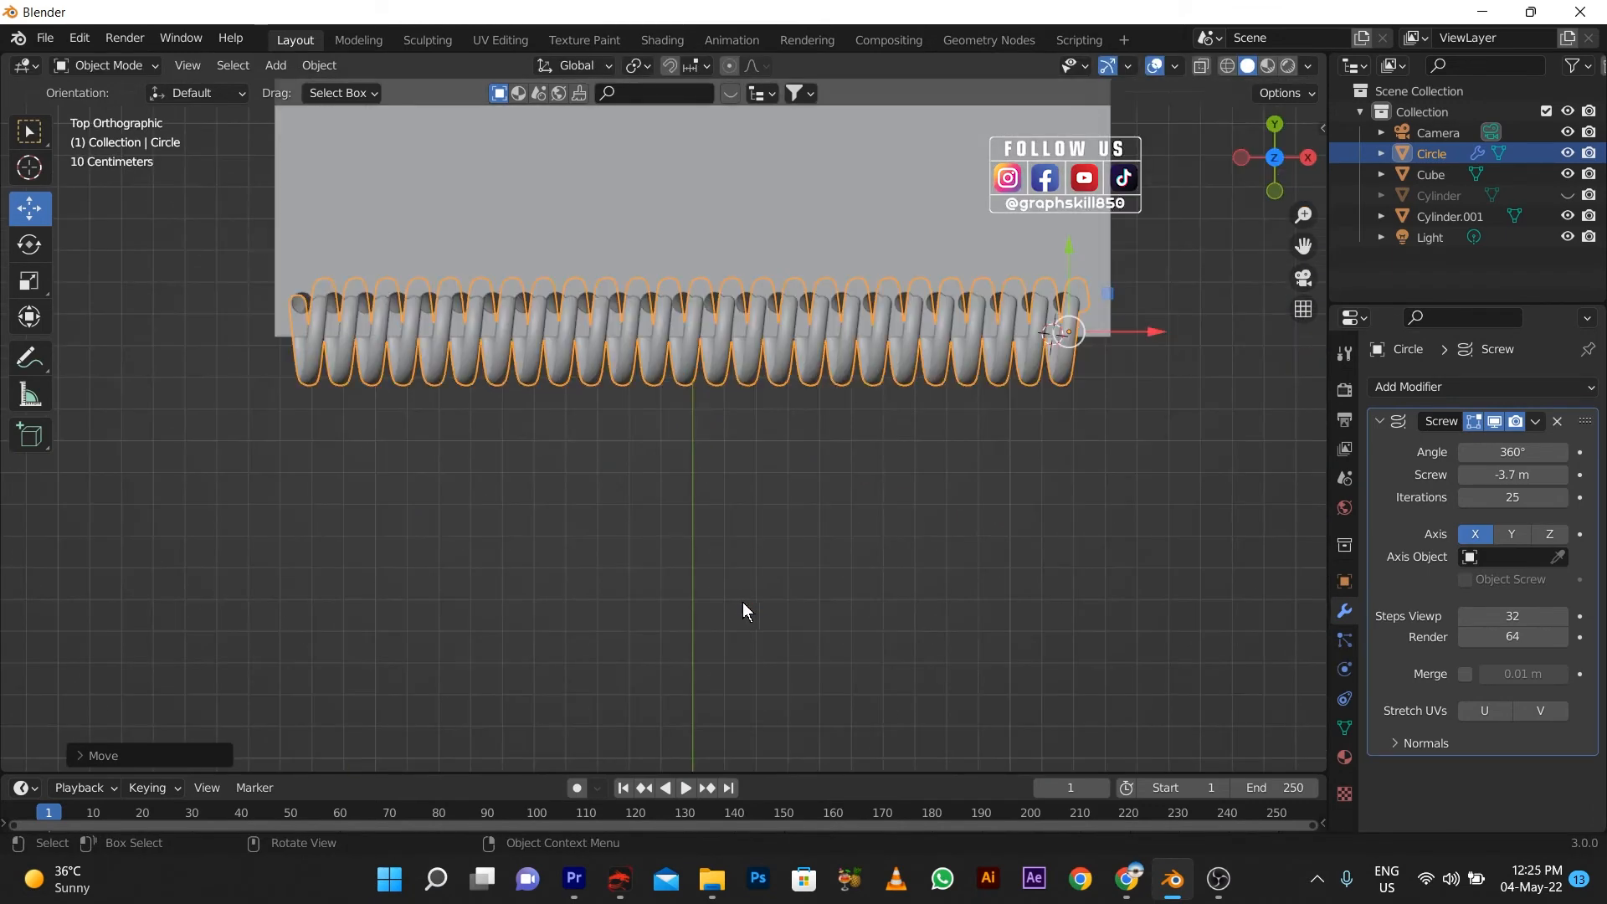
left_click_drag(1107, 328, 1103, 328)
middle_click_drag(1092, 371, 606, 512)
left_click(654, 525)
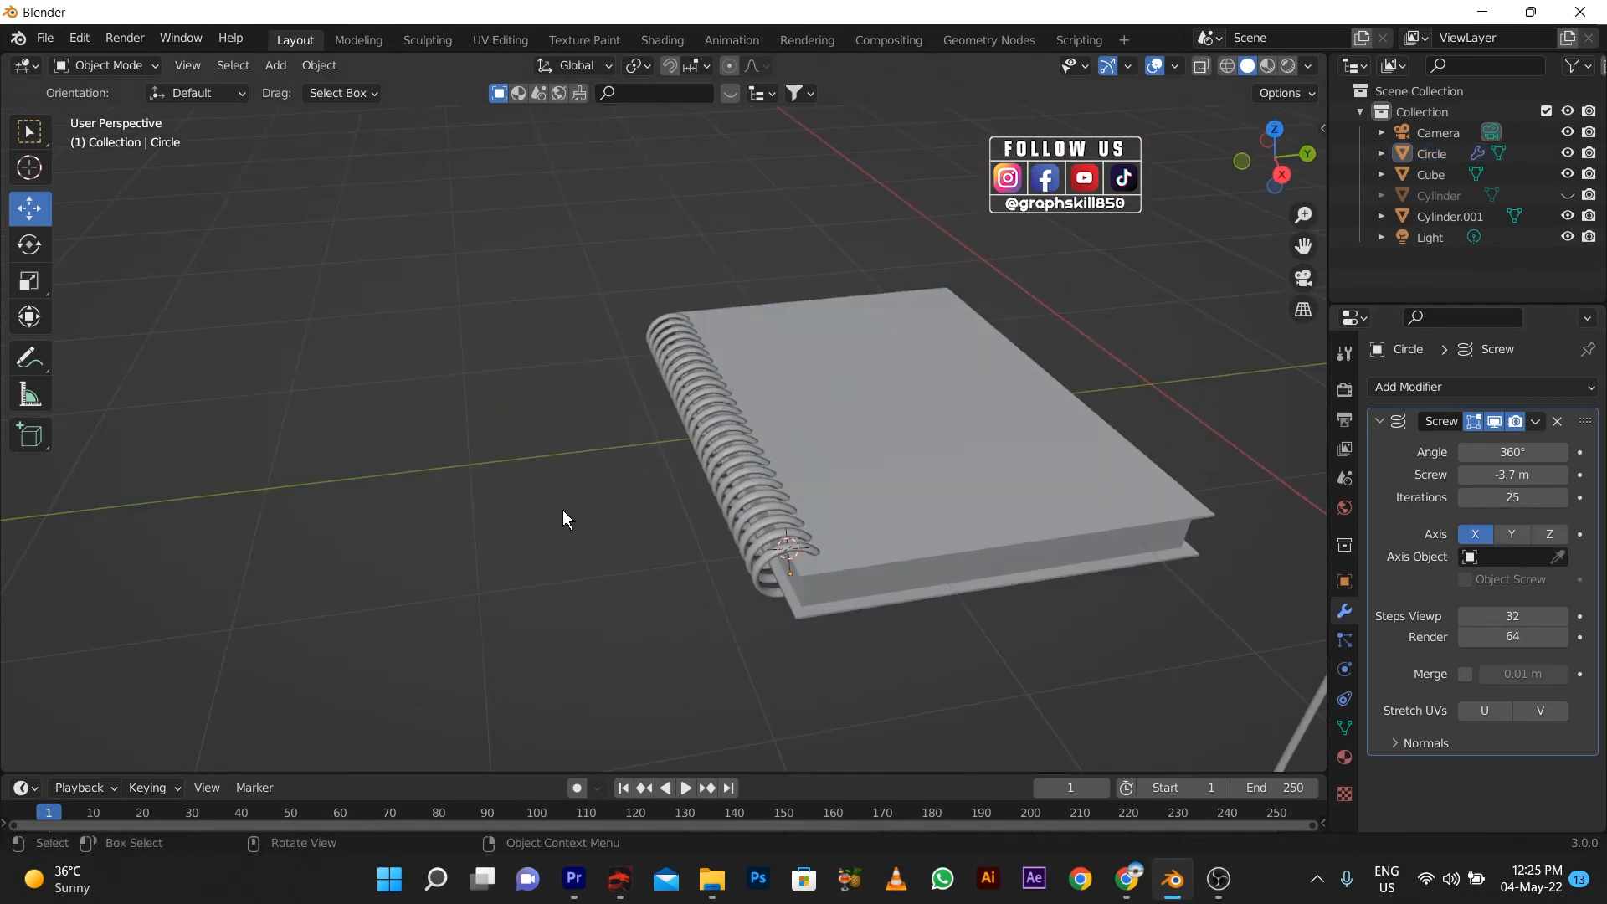
- In material preview, set the cover material's base color to a dark purple with H 0.782, S 0.655 and V 0.014
left_click(879, 495)
left_click(1267, 67)
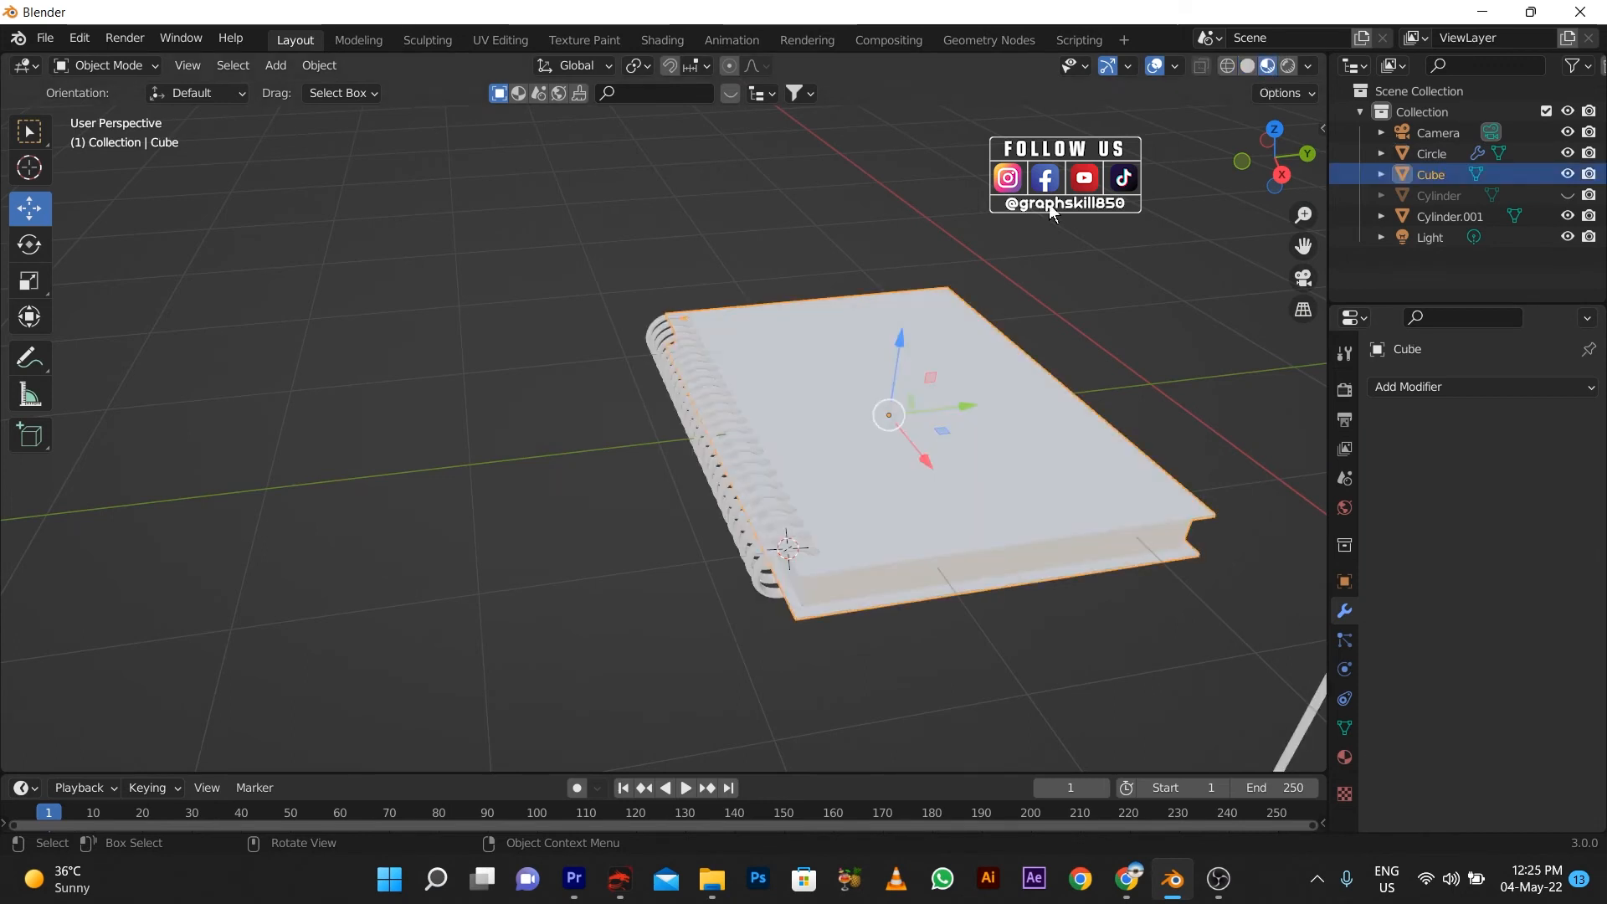
left_click(1344, 757)
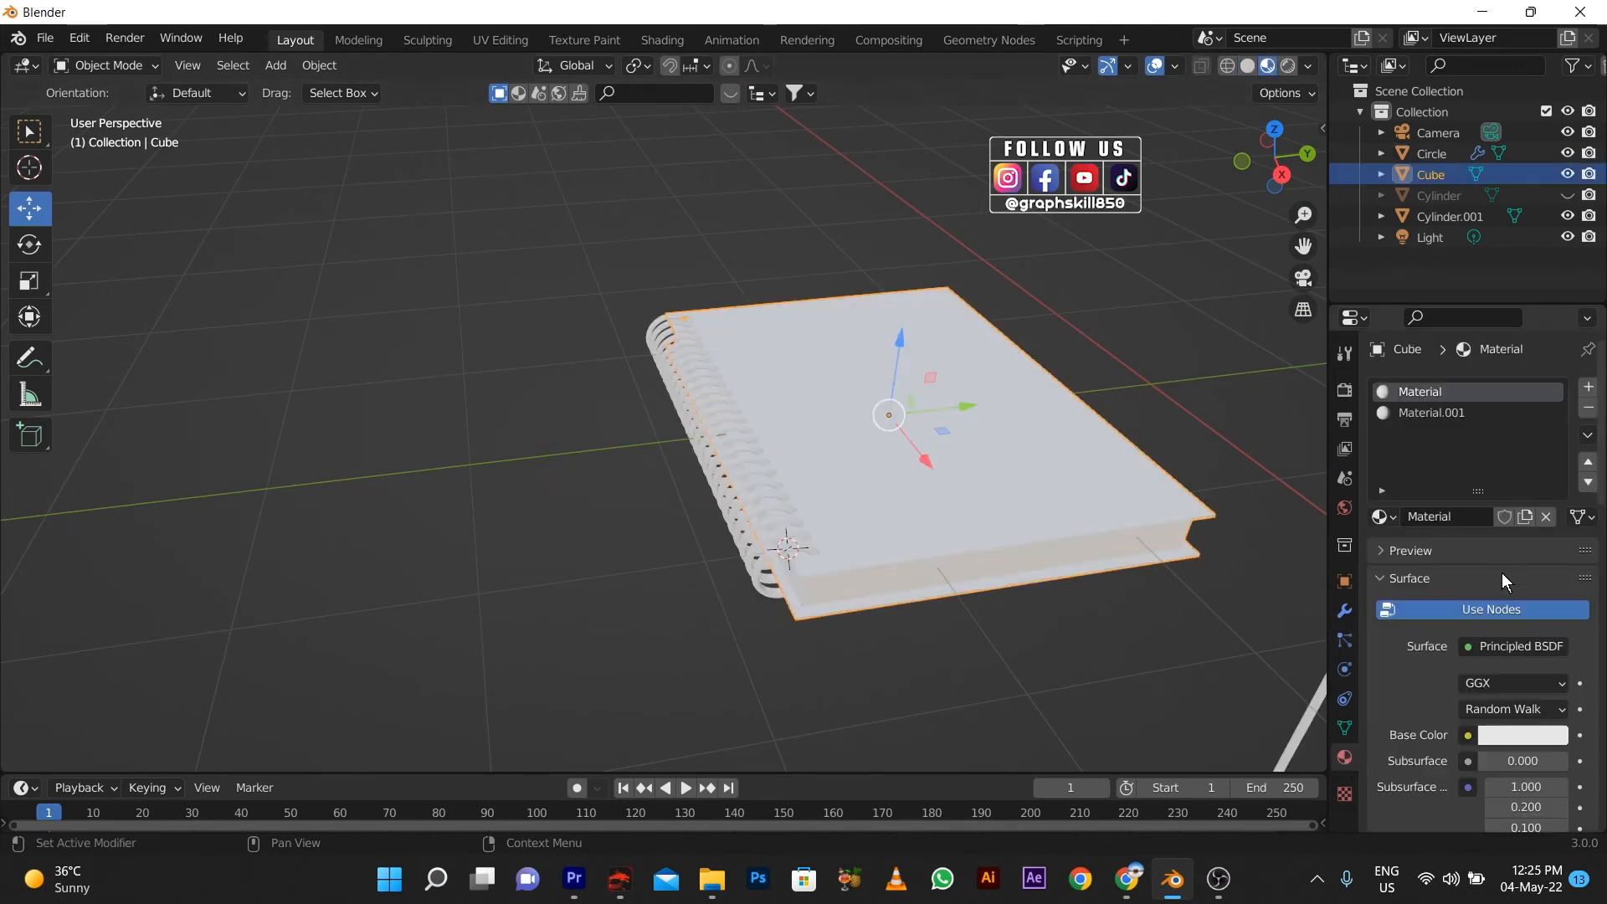
left_click(1520, 734)
left_click_drag(1455, 488, 1493, 521)
left_click_drag(1551, 450, 1551, 582)
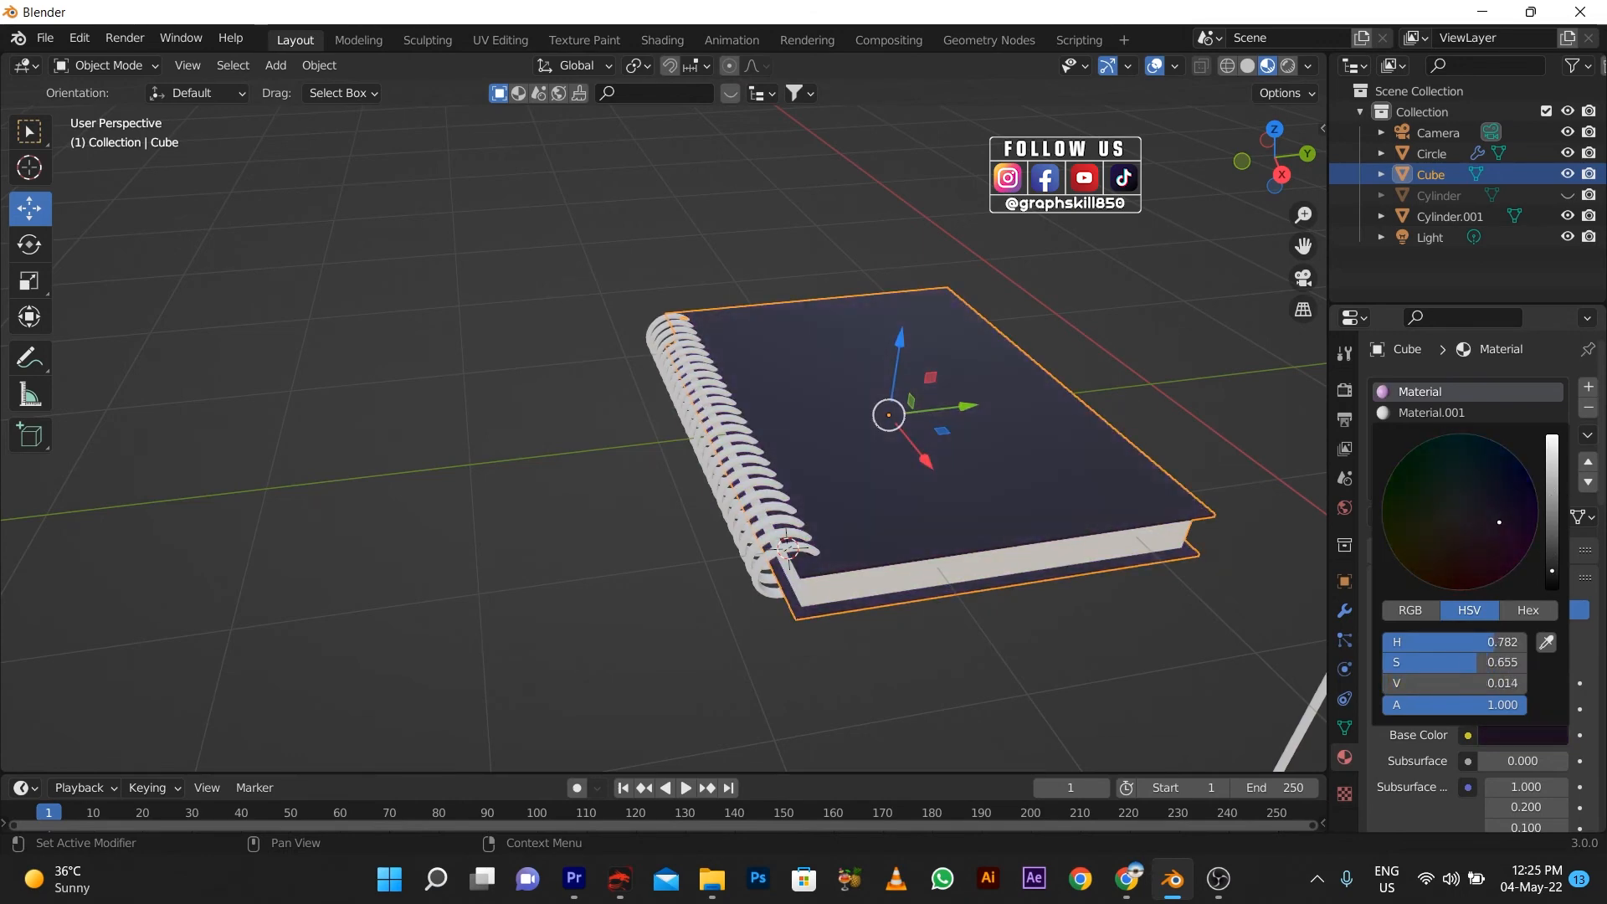
- Make the cover material glossy with Metallic 0.477 and Roughness 0.134
scroll(1495, 742, "down", 5)
scroll(1501, 731, "down", 6)
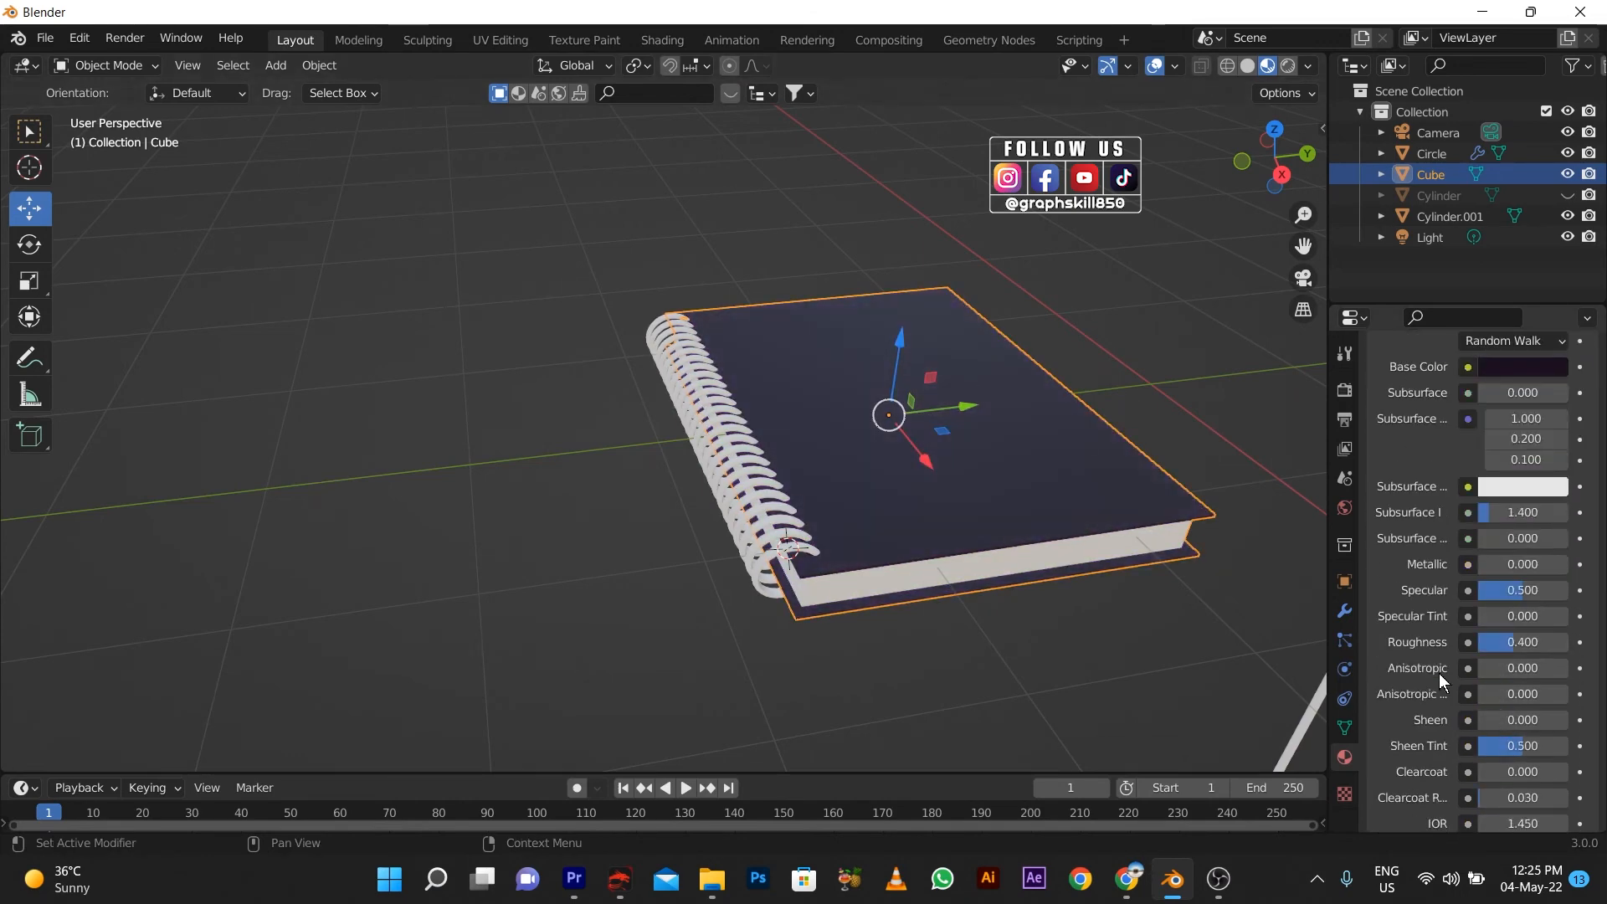
mouse_move(1506, 564)
left_mouse_down()
mouse_move(1586, 564)
mouse_move(1519, 564)
left_mouse_up()
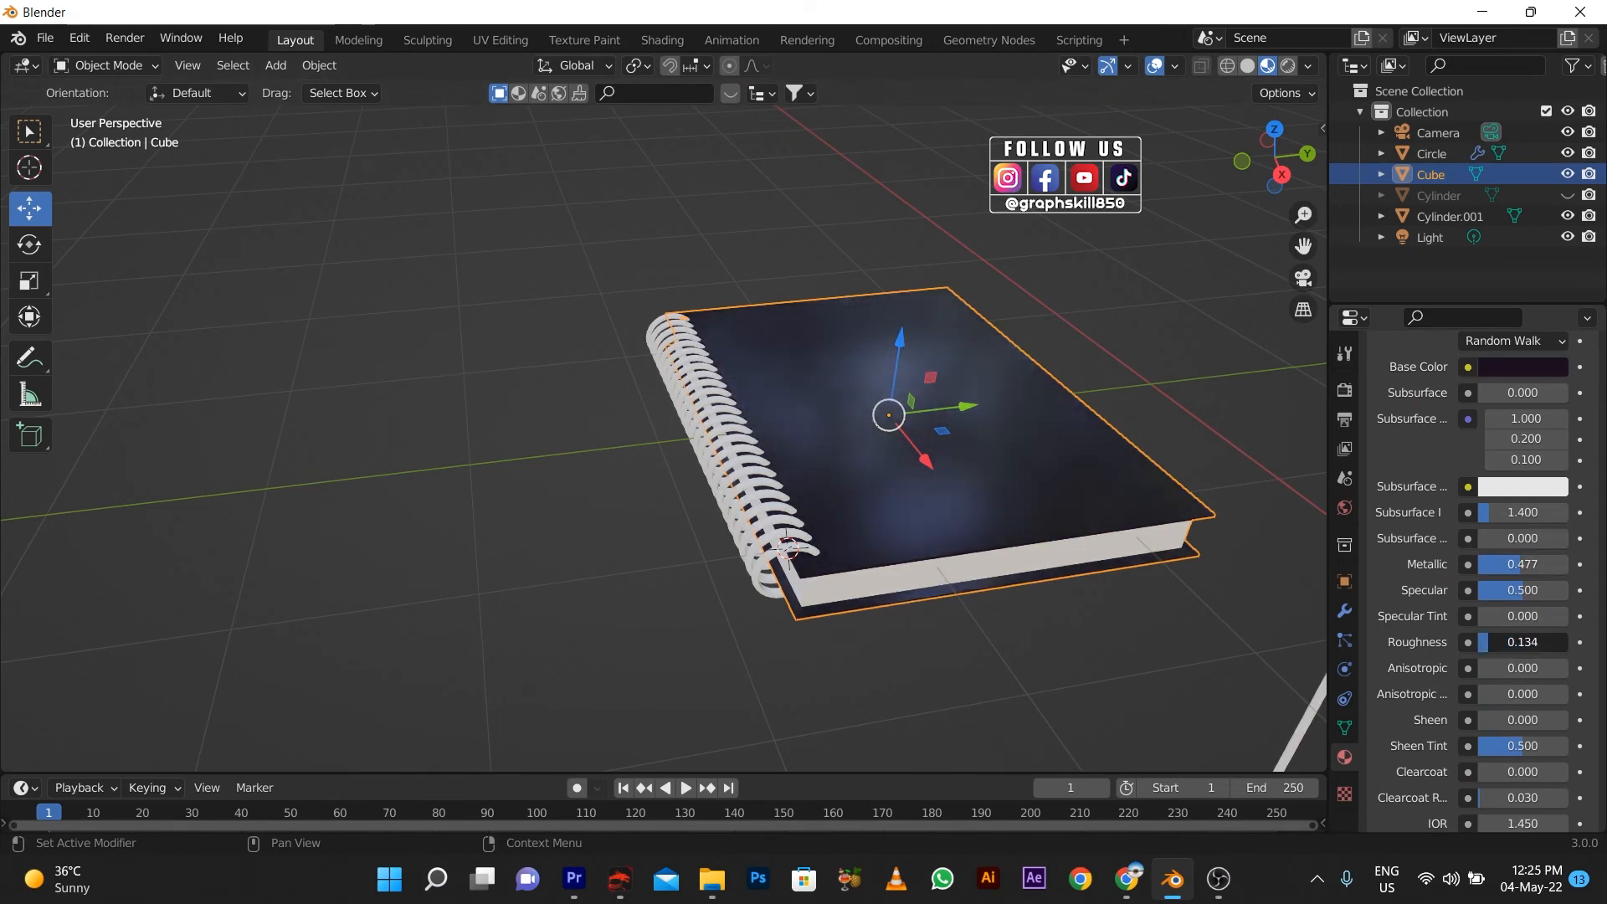
- Give the coil a new material and darken its base color to light grey
left_click(765, 503)
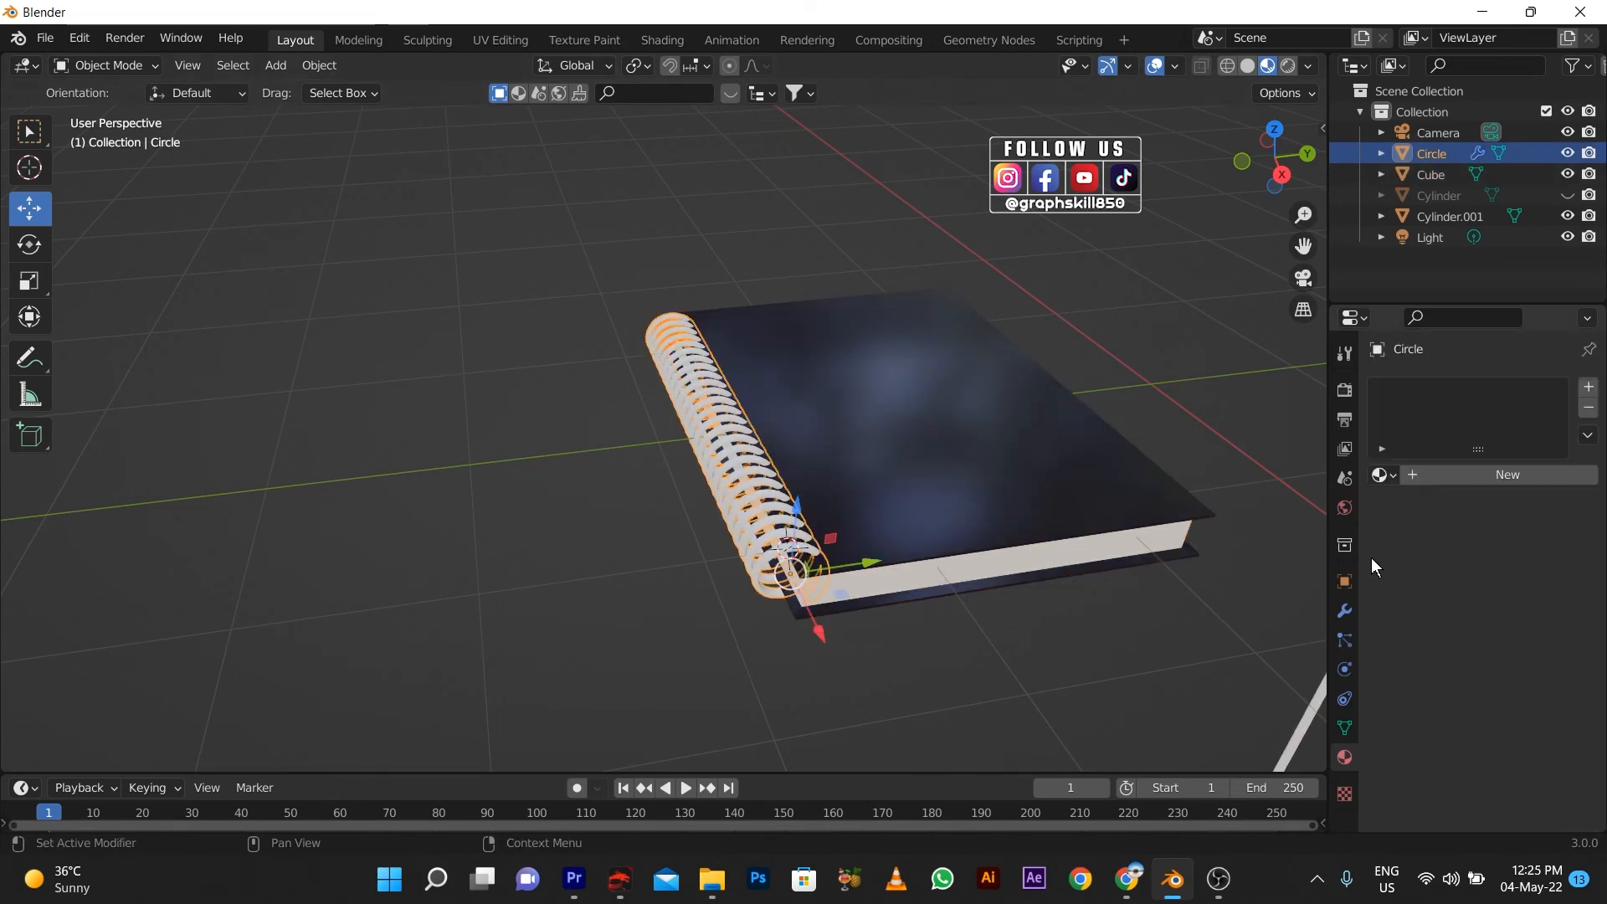
left_click(1475, 477)
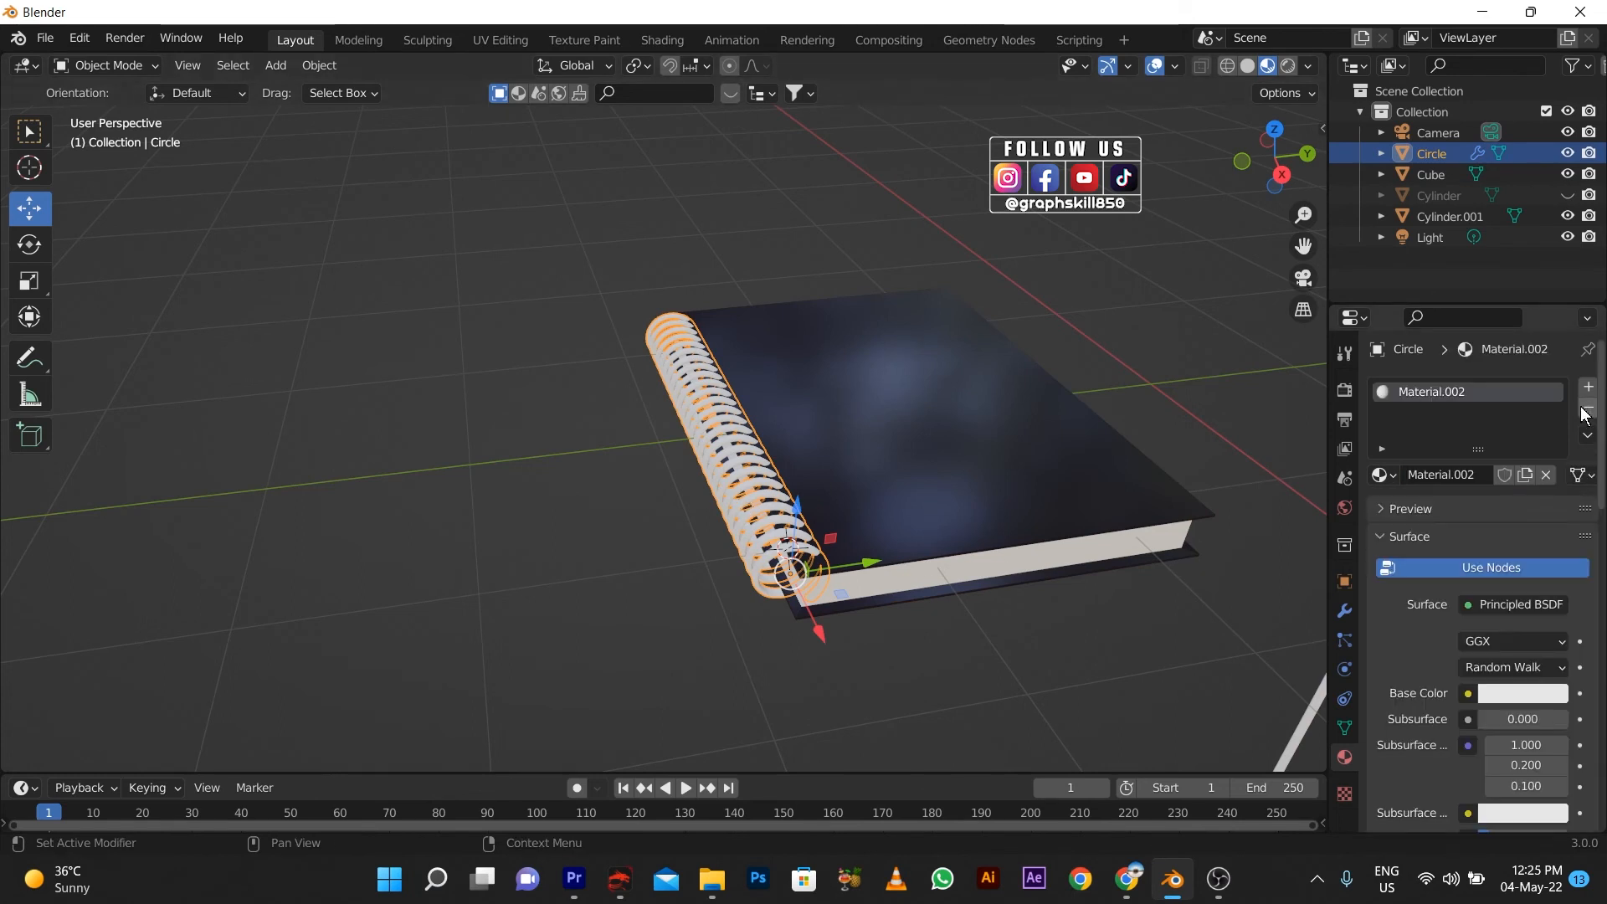
left_click(1495, 696)
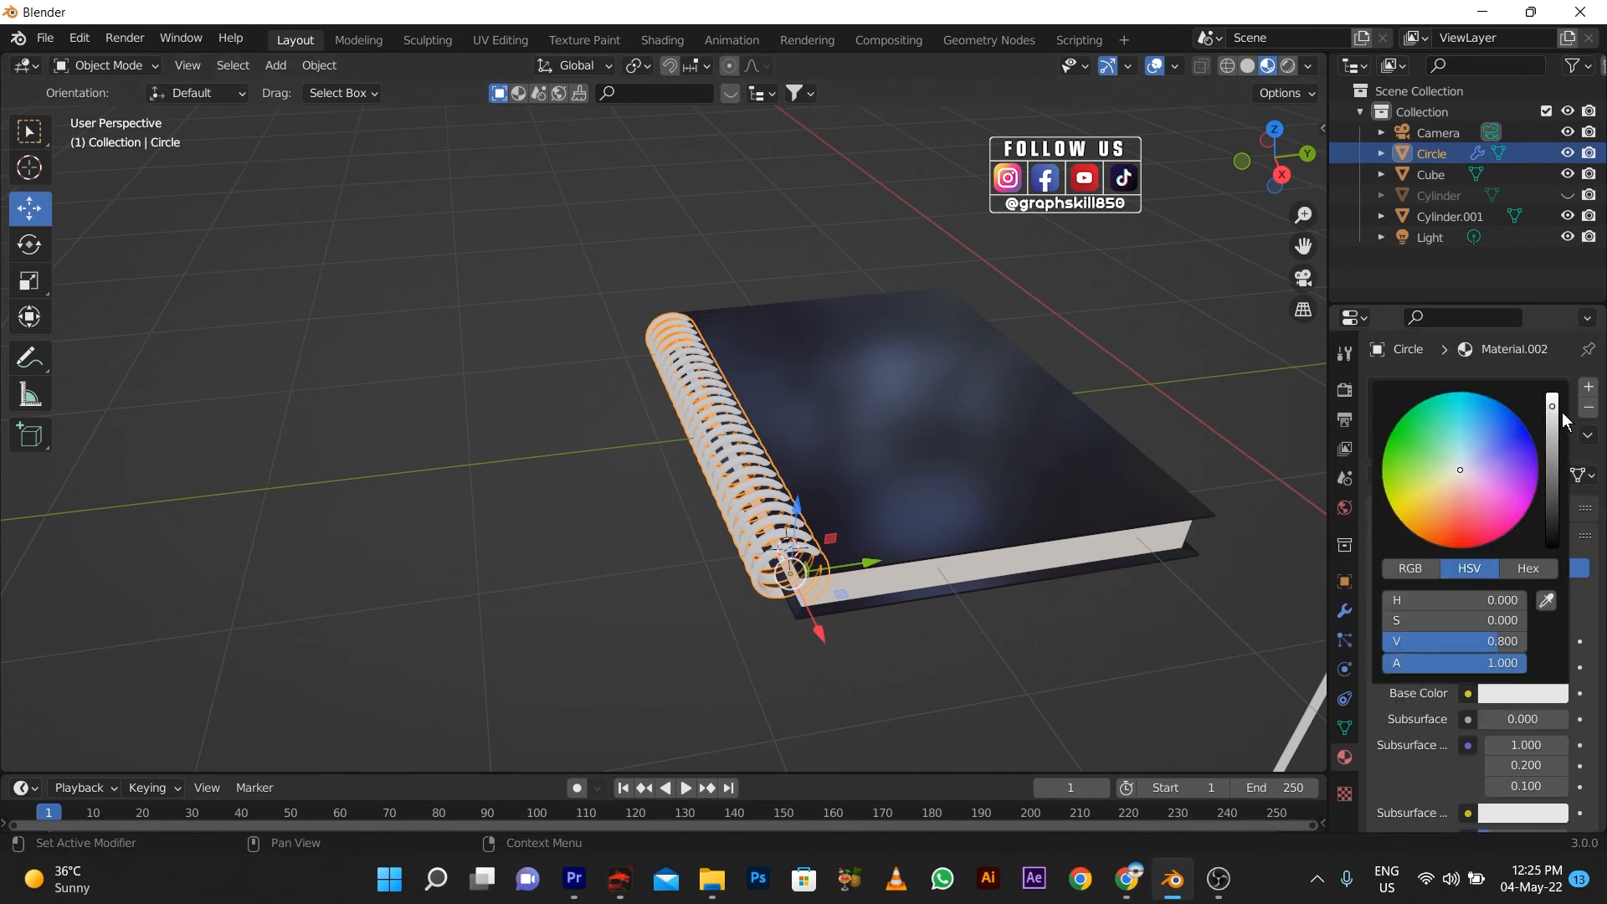
left_click_drag(1557, 414, 1556, 444)
left_click(1247, 670)
- Make the coil material look like metal with Metallic 1.000, Specular 0.803 and a slightly lower Roughness
scroll(1483, 725, "down", 8)
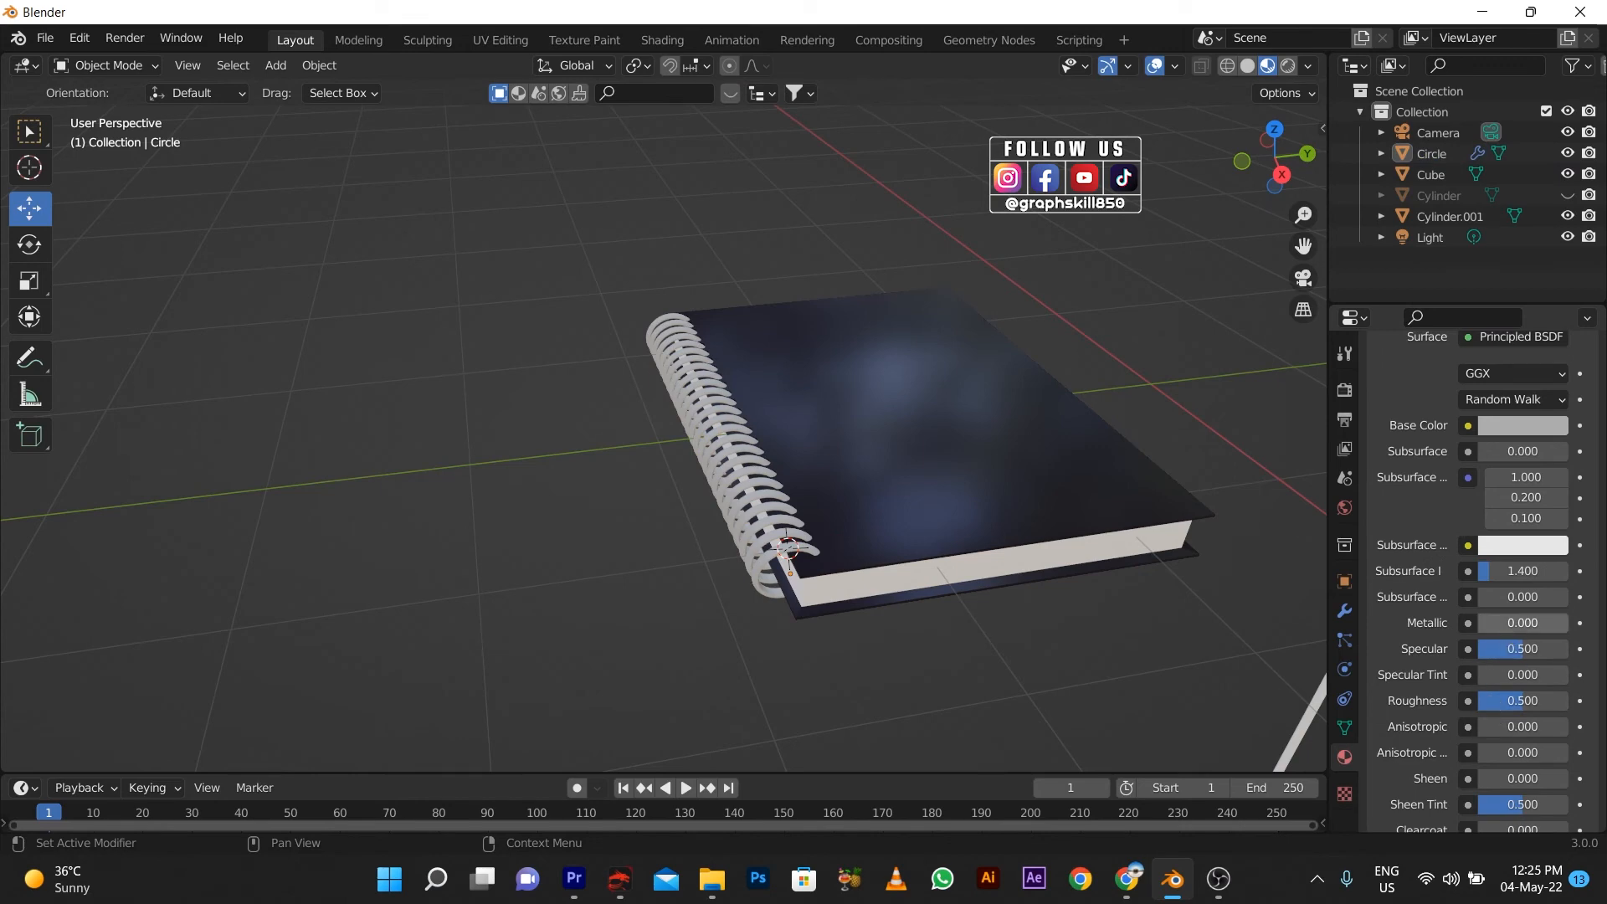
left_click_drag(1498, 624, 1583, 649)
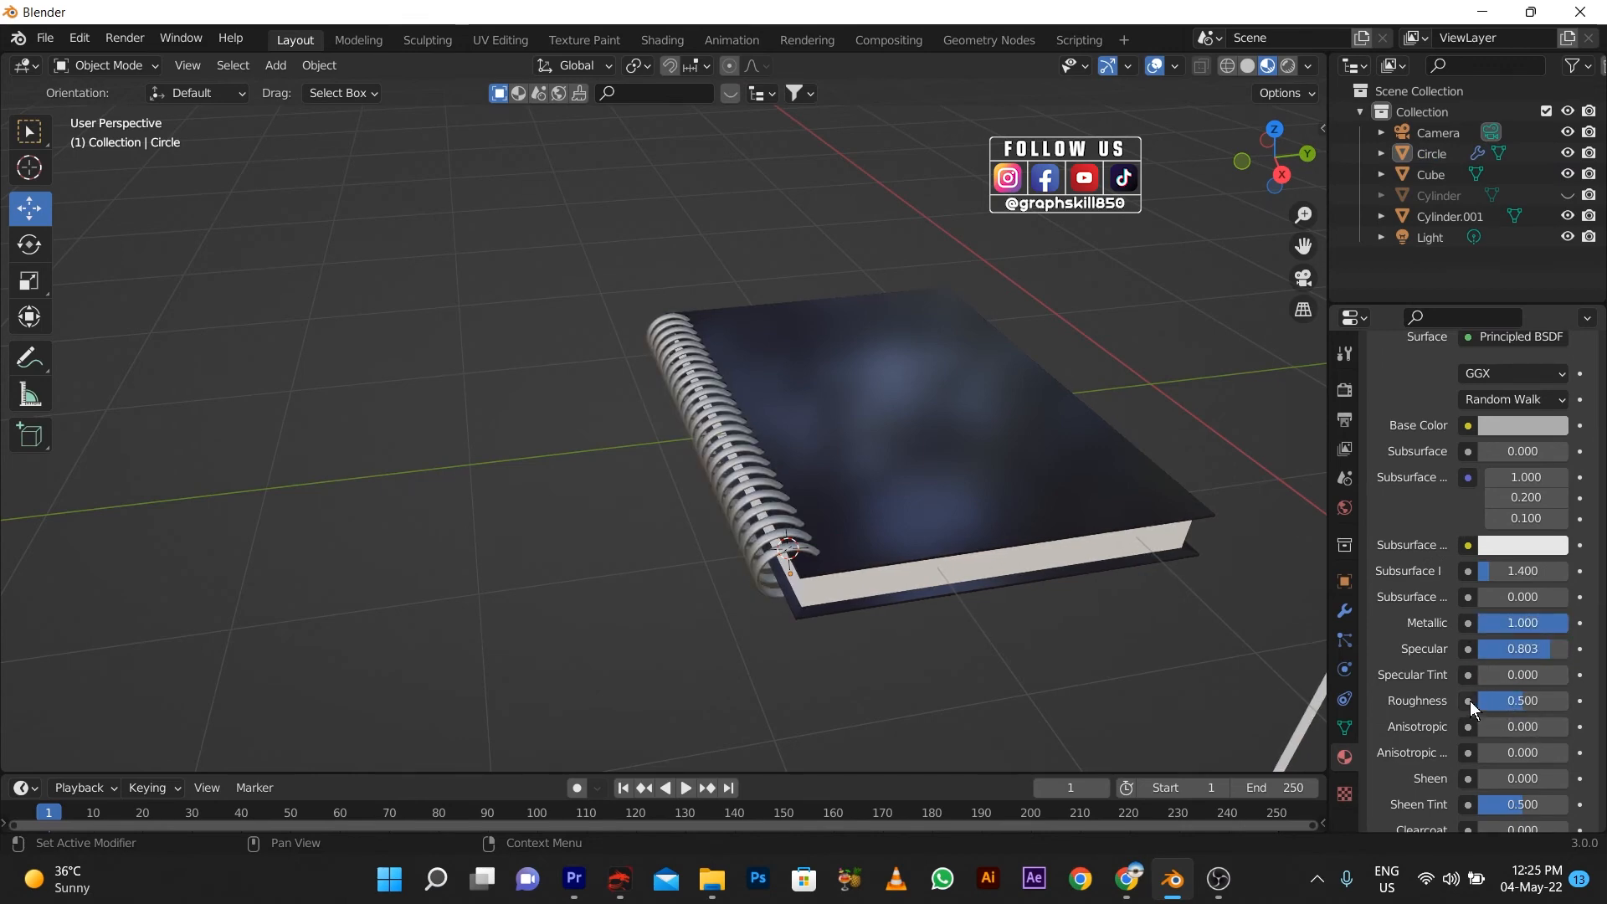
mouse_move(1509, 700)
left_mouse_down()
mouse_move(1483, 701)
mouse_move(1504, 700)
left_mouse_up()
- Change the base color of the notebook cover's material to black
middle_click_drag(927, 613, 962, 492)
left_click(962, 492)
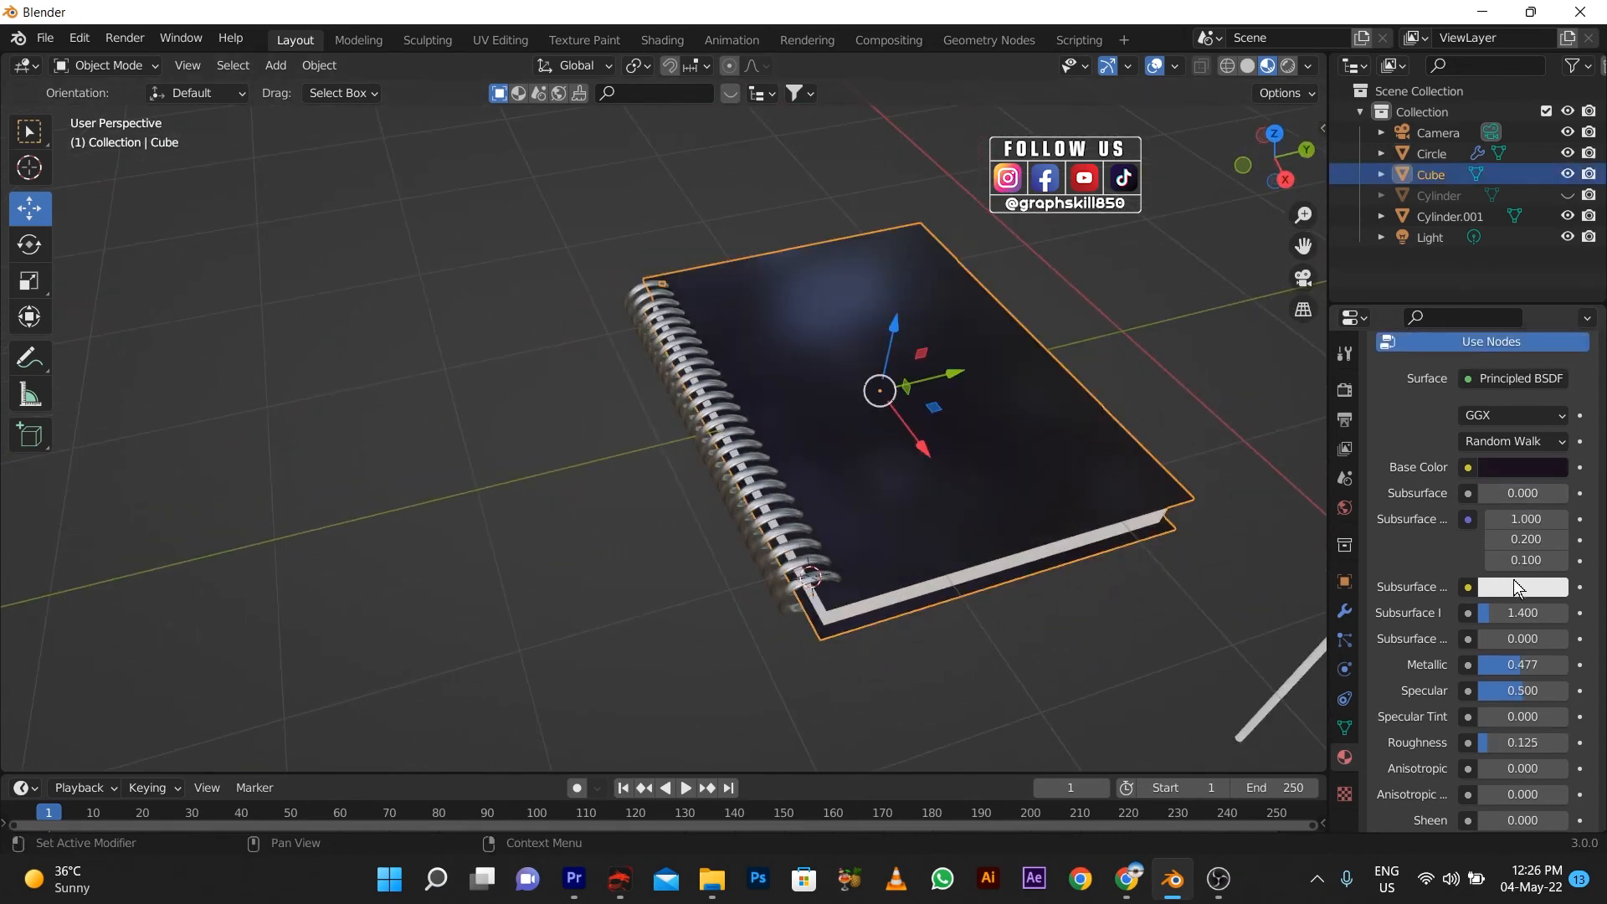
scroll(1517, 587, "up", 4)
left_click(1528, 602)
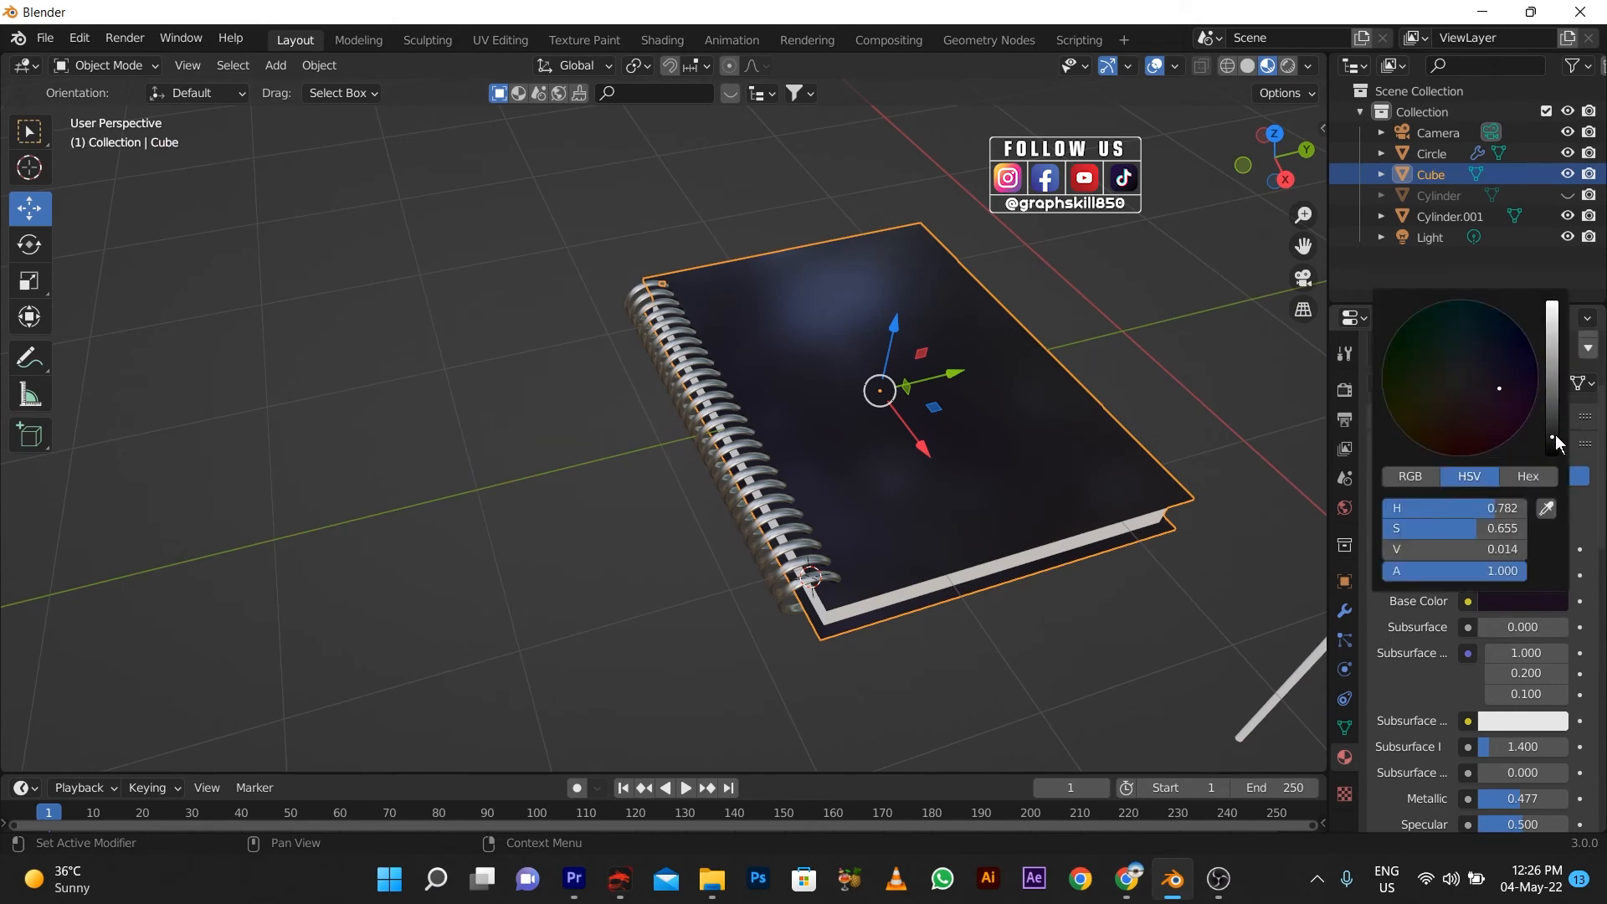
left_click_drag(1554, 440, 1552, 413)
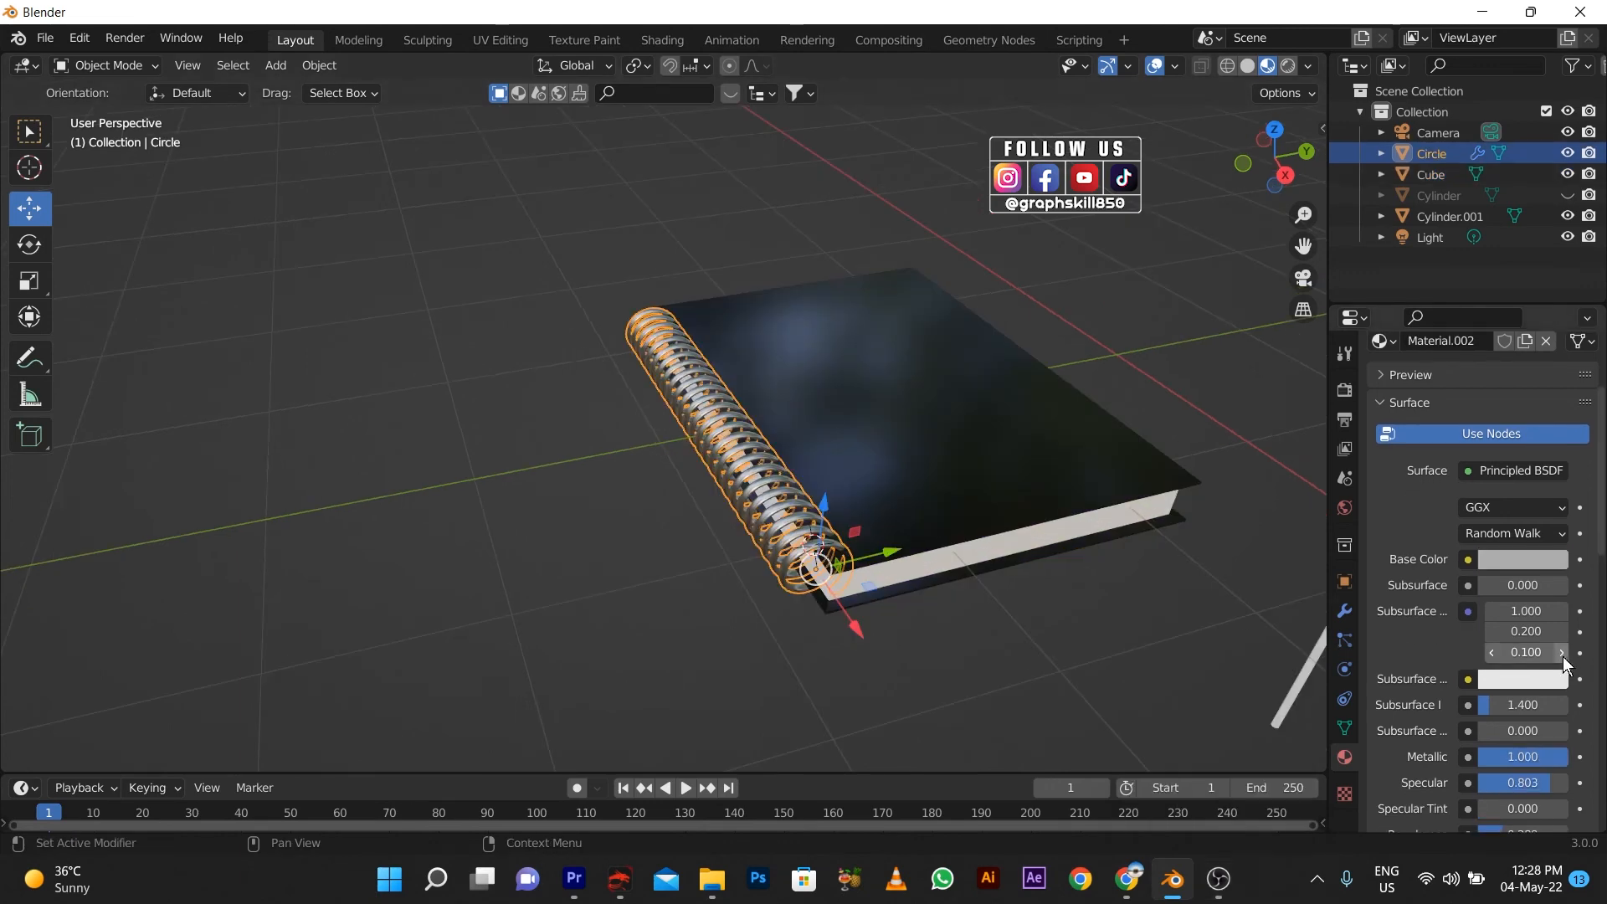
- Set the coil's Screw modifier Iterations to 1 and keyframe the value at frame 1
left_click(1345, 612)
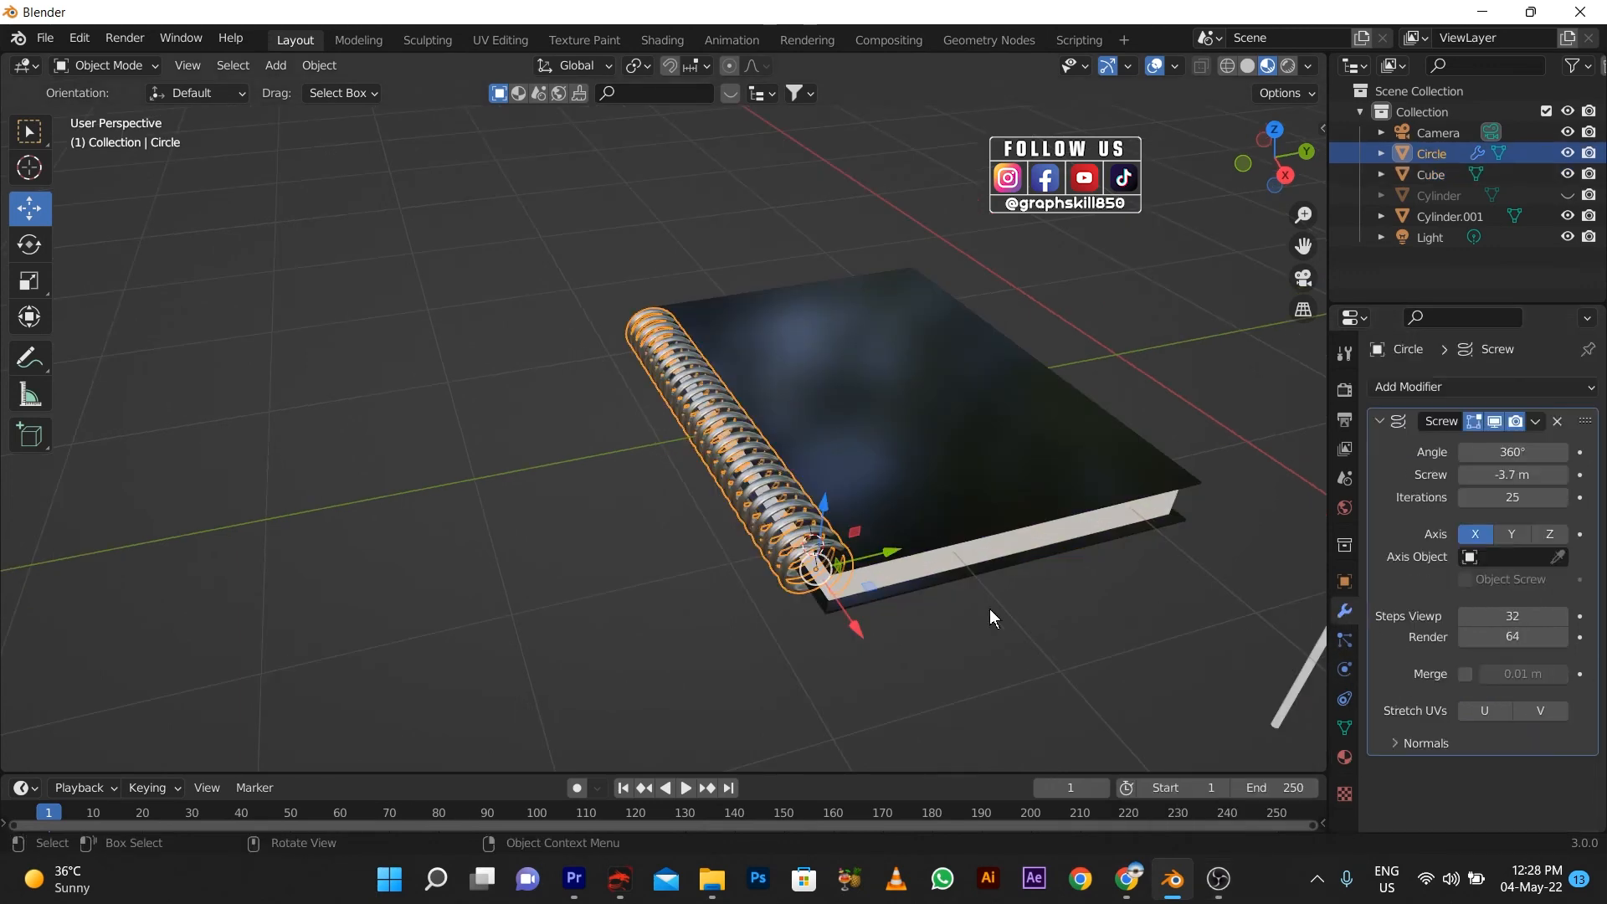
middle_click_drag(989, 609, 1091, 656)
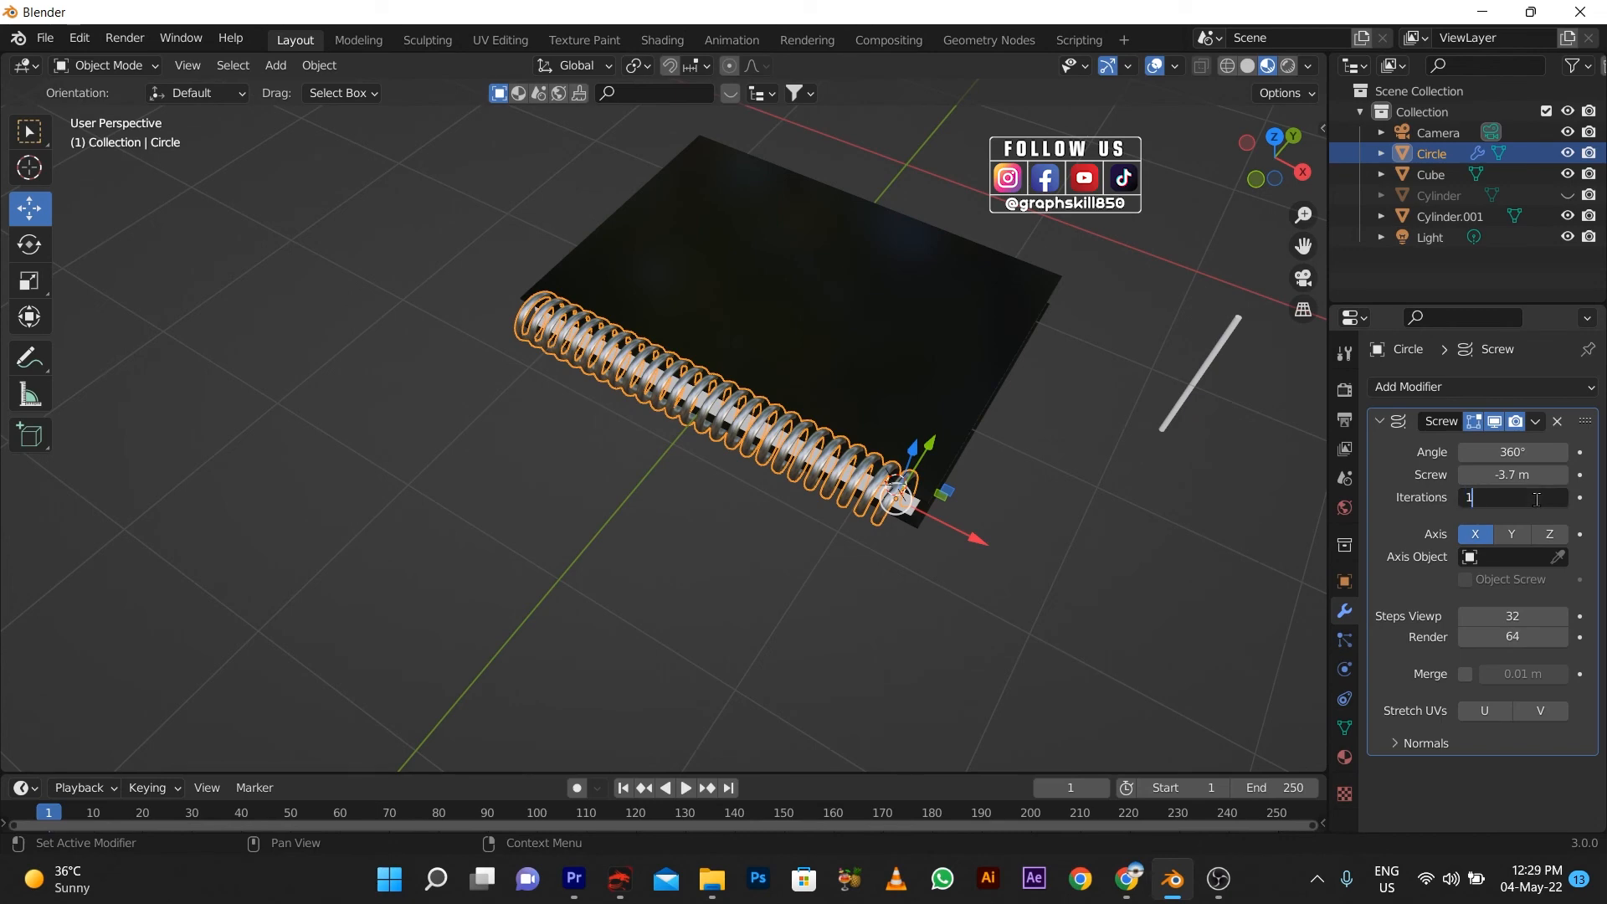
key("Return")
left_click(1577, 498)
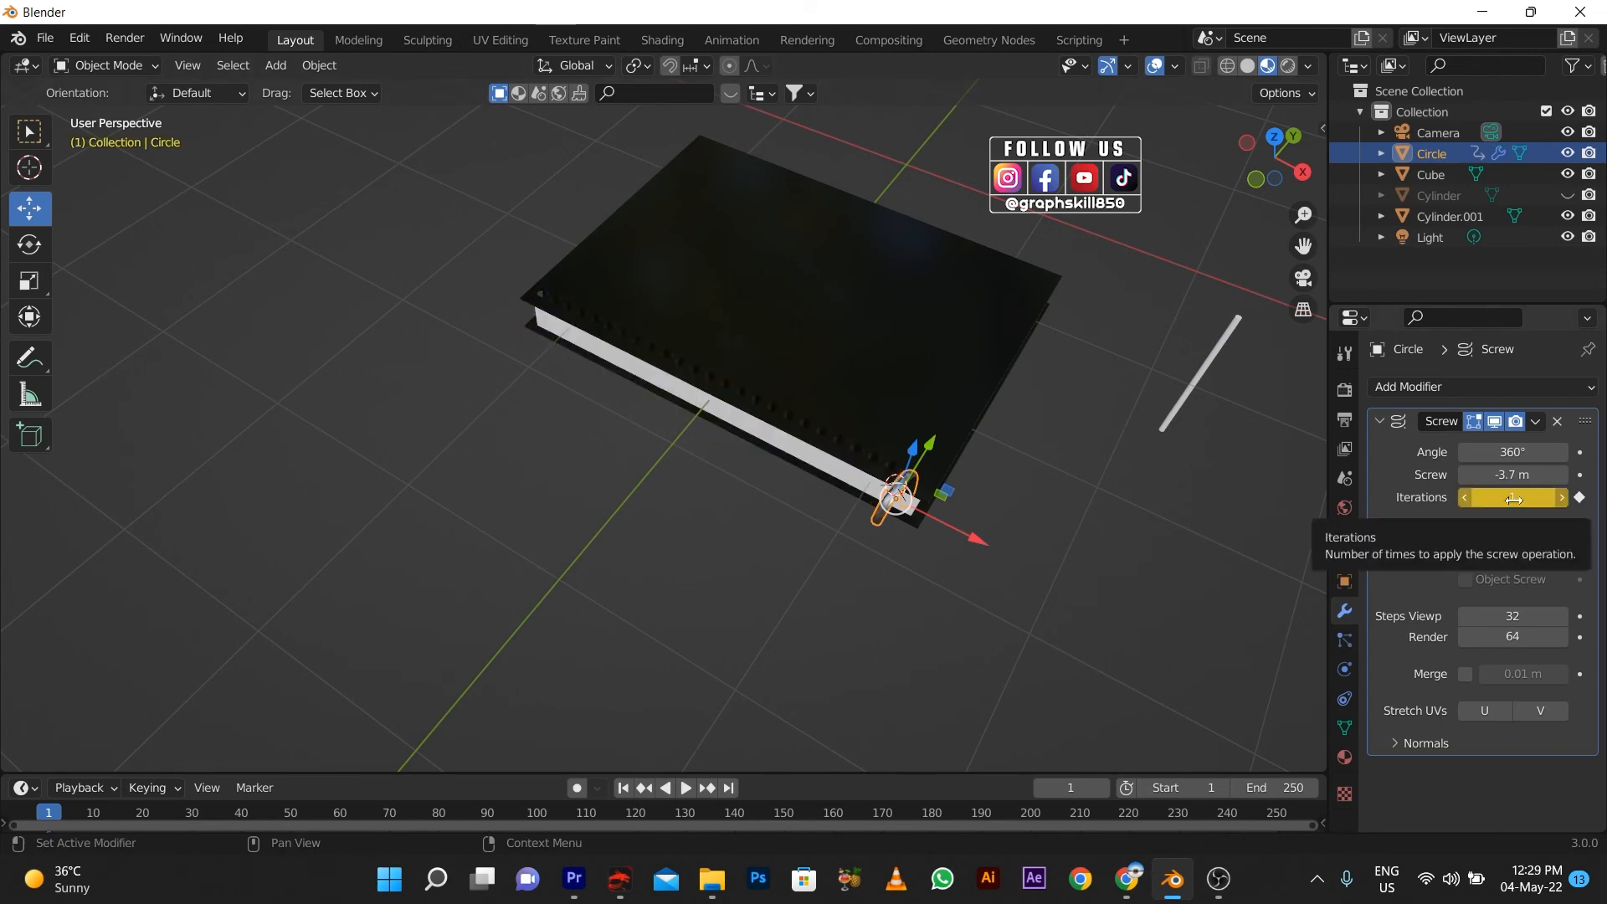
- Enlarge the timeline, go to frame 80, and keyframe the coil's Screw Iterations at 25
left_click_drag(444, 771, 438, 702)
middle_click_drag(711, 452, 670, 486)
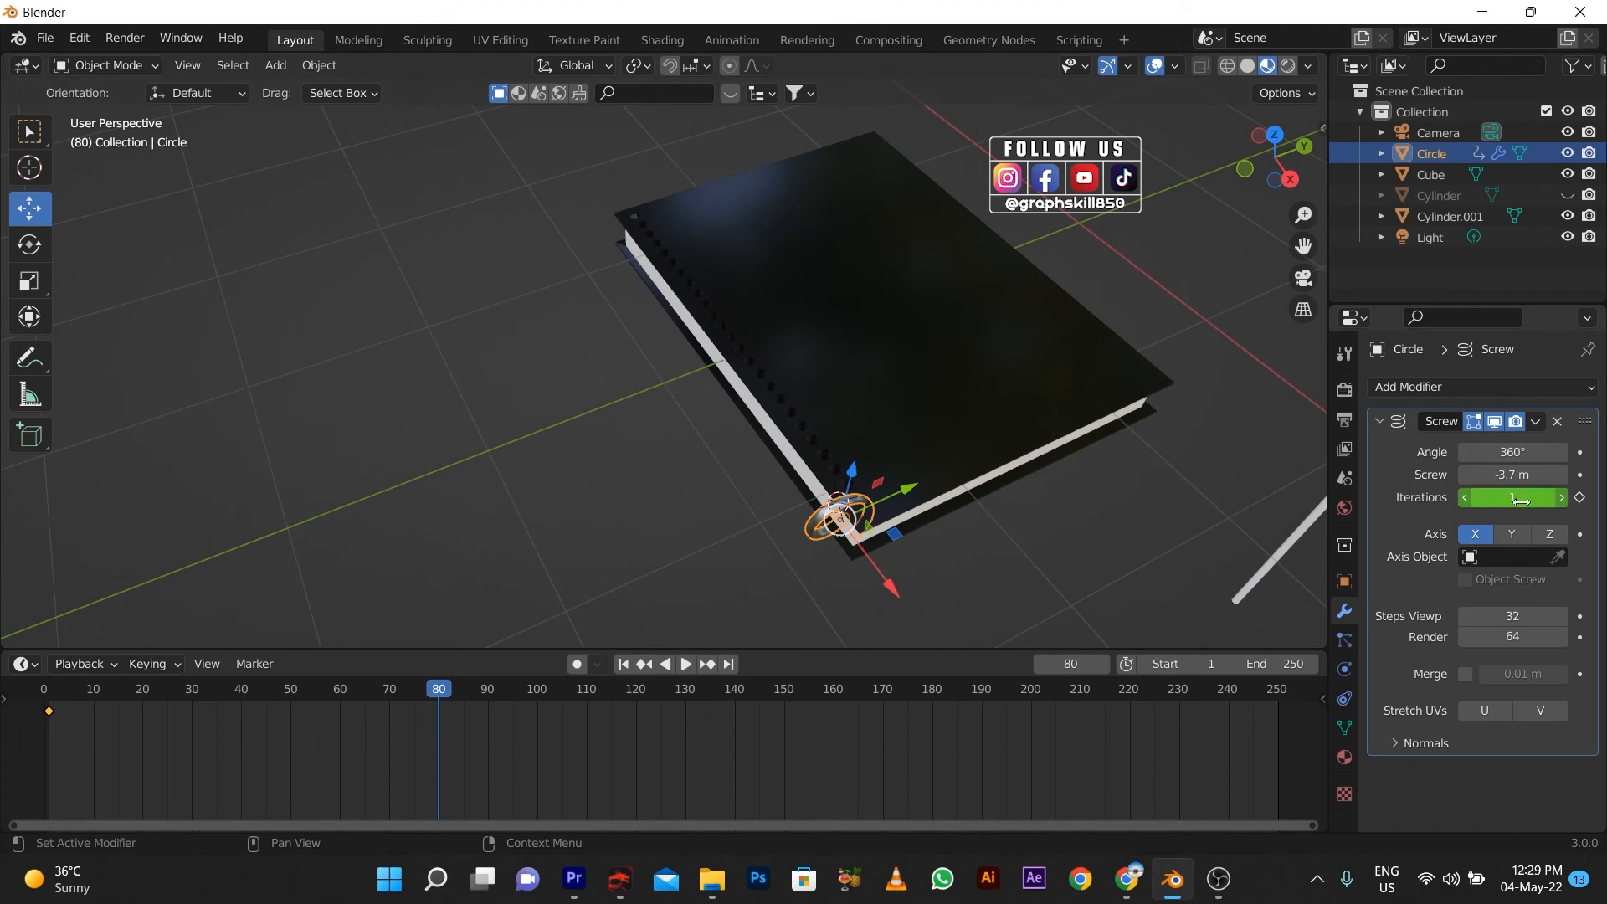
left_click_drag(1507, 498, 1558, 497)
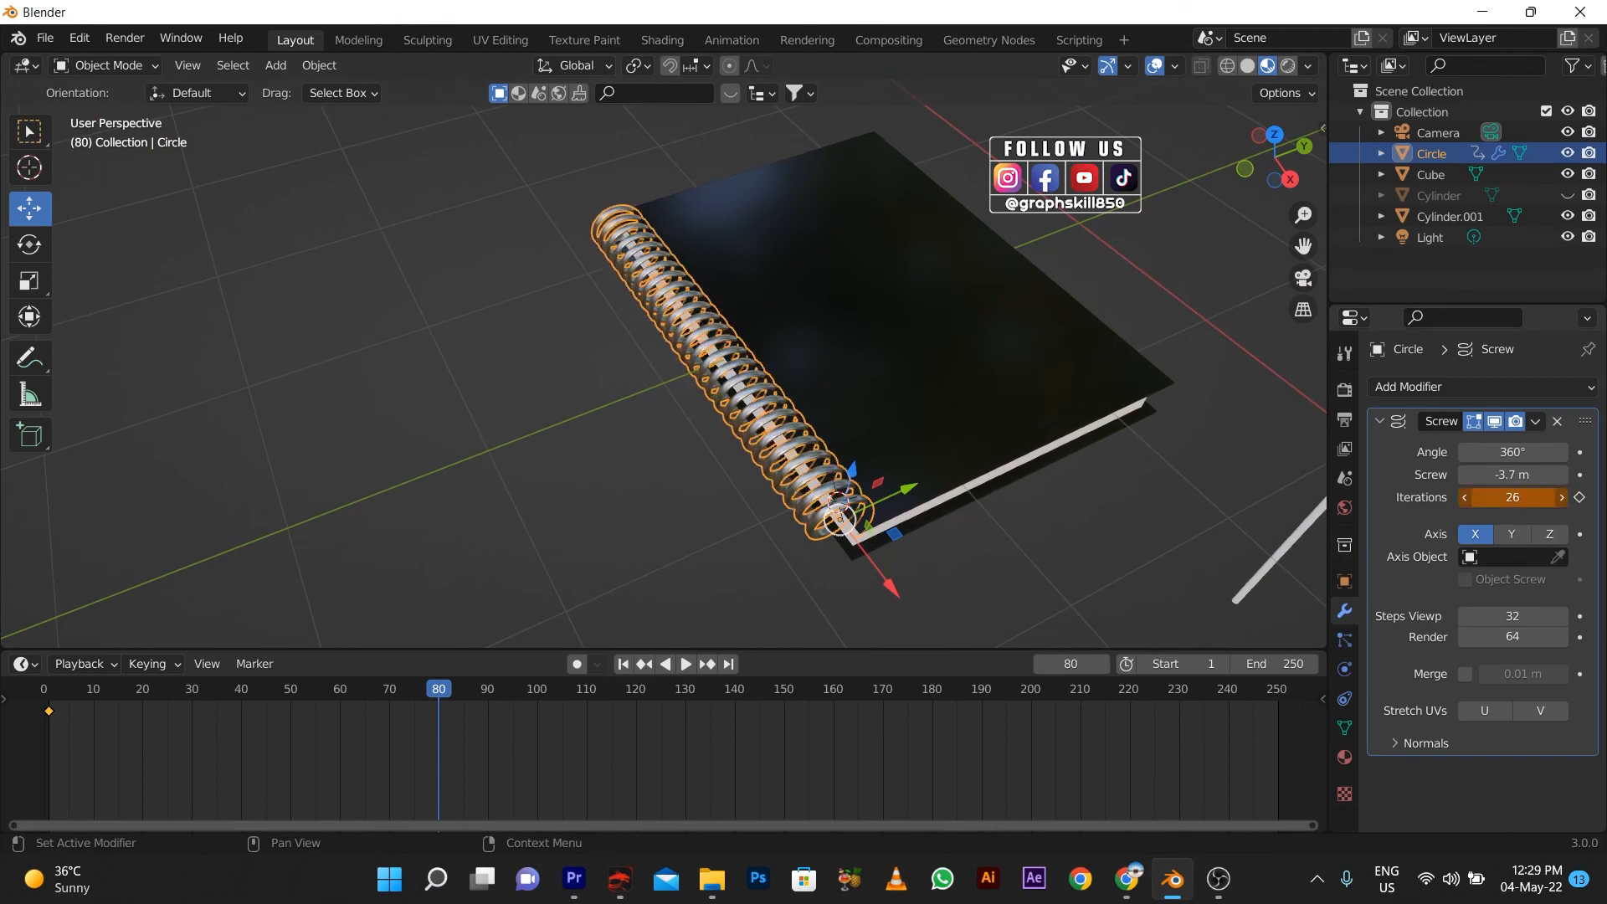
left_click(1579, 498)
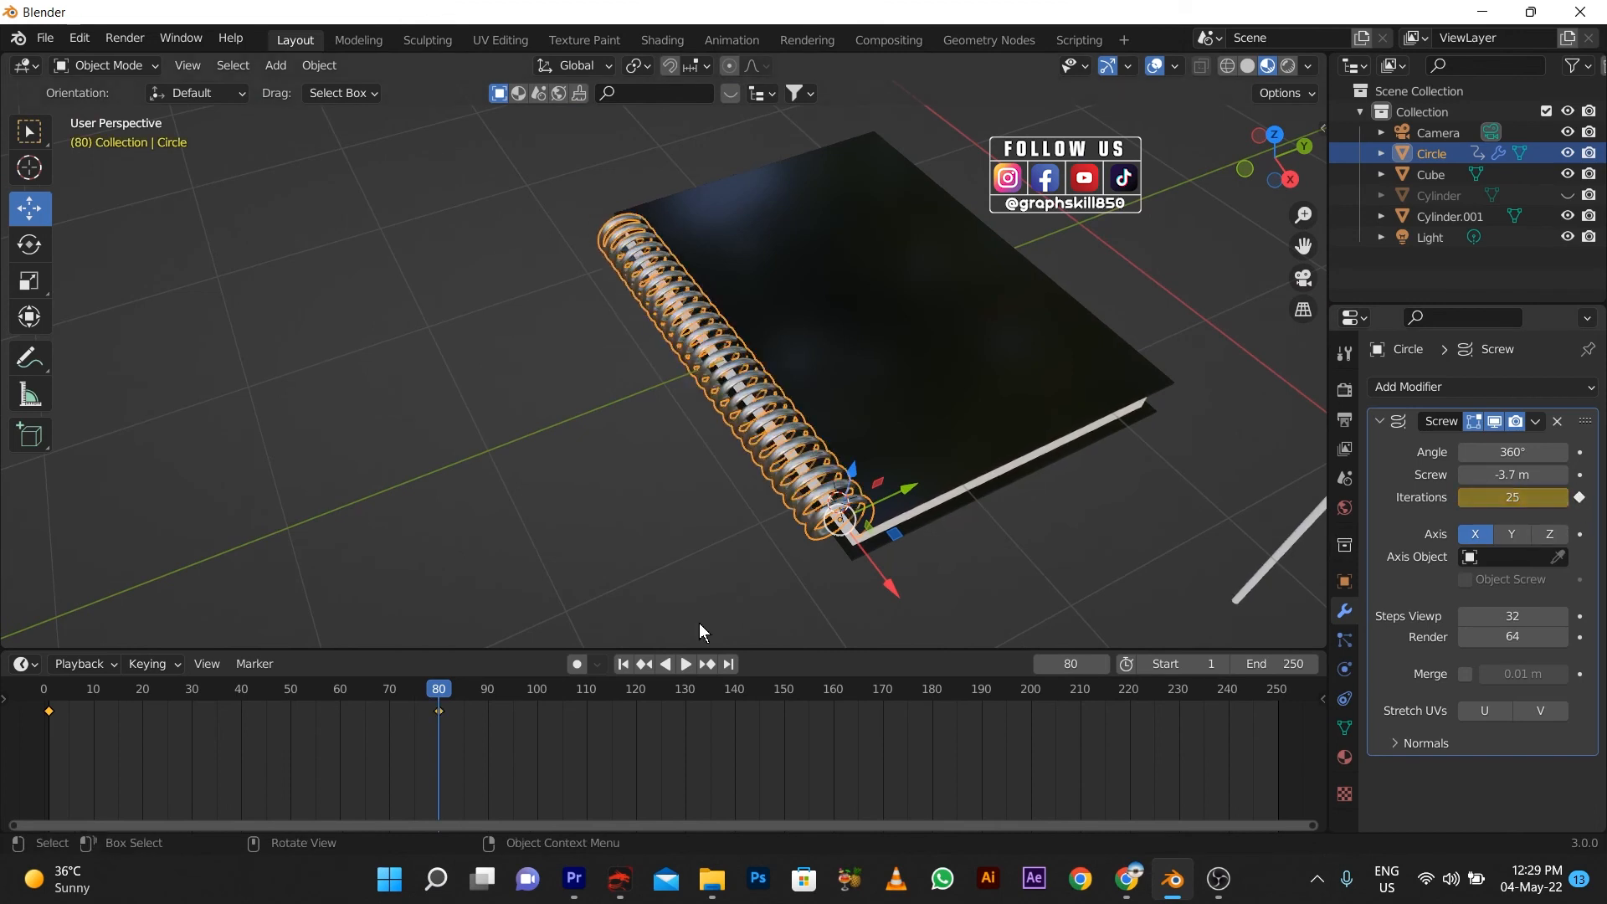
- Play the animation from the first frame with the coil deselected to check how it winds along the spine
left_click_drag(446, 688, 44, 690)
key("space")
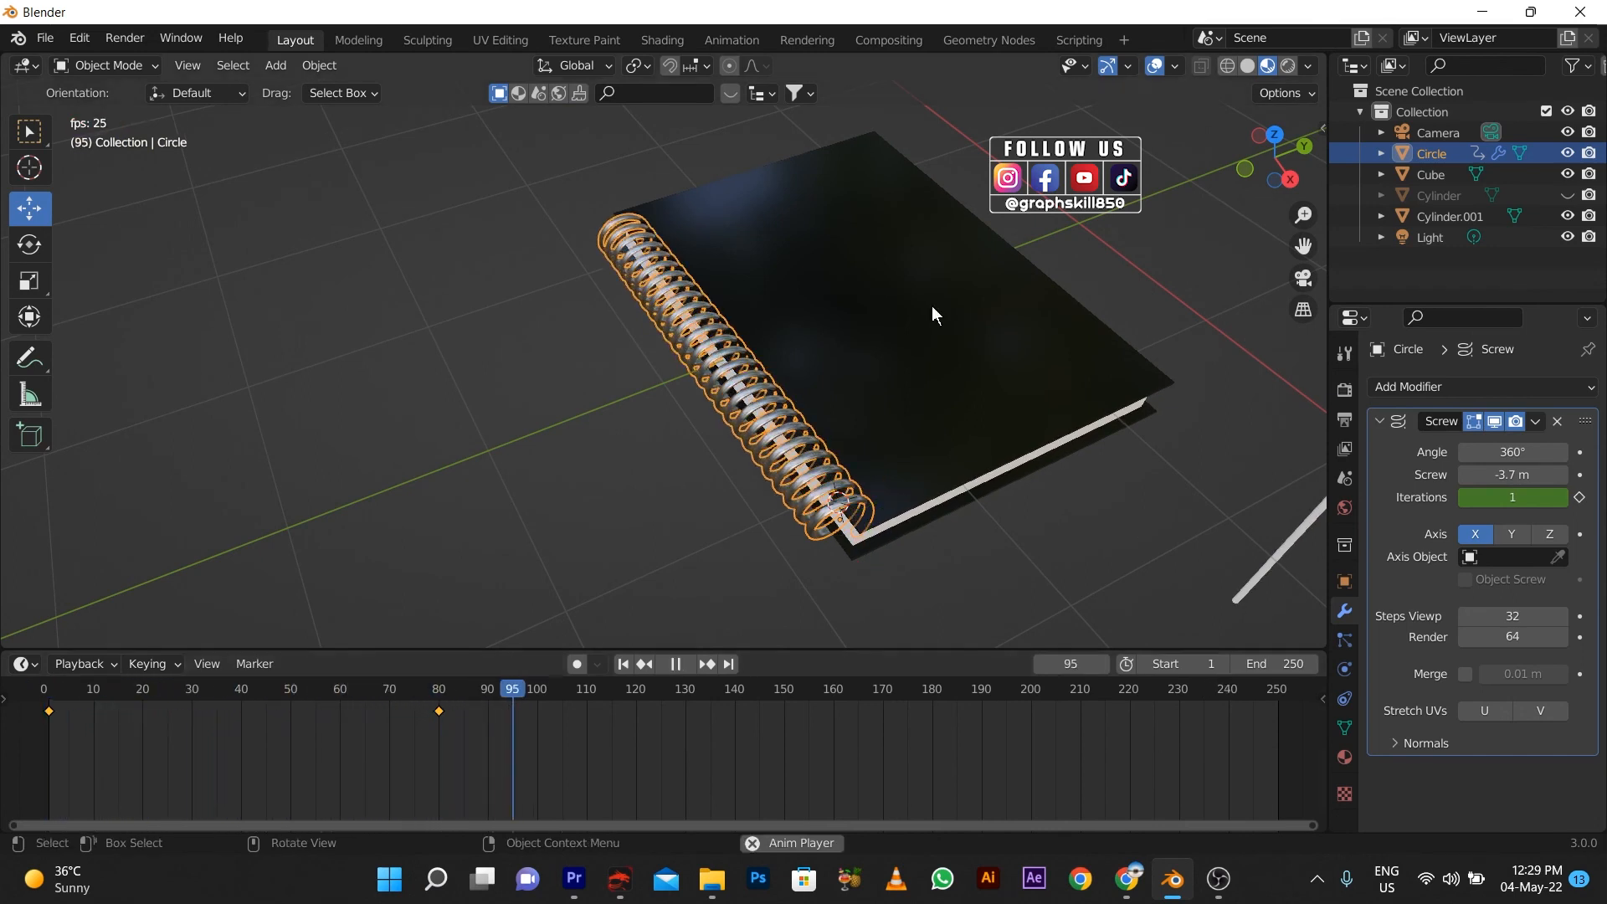
left_click(460, 492)
key("shift+Left")
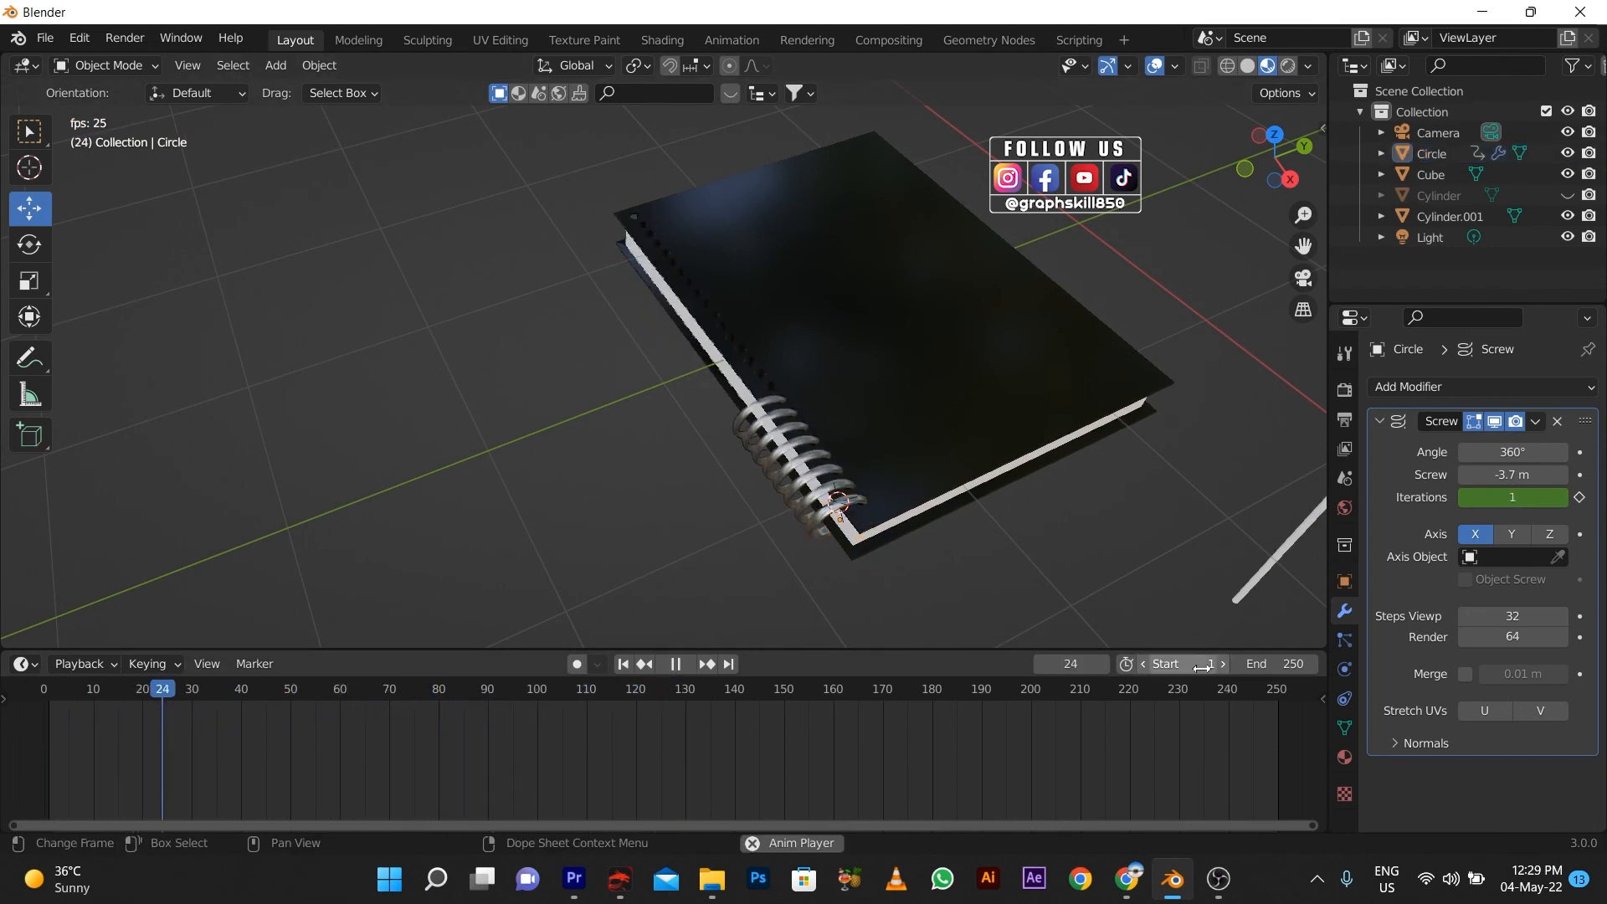
middle_click_drag(751, 565, 735, 470)
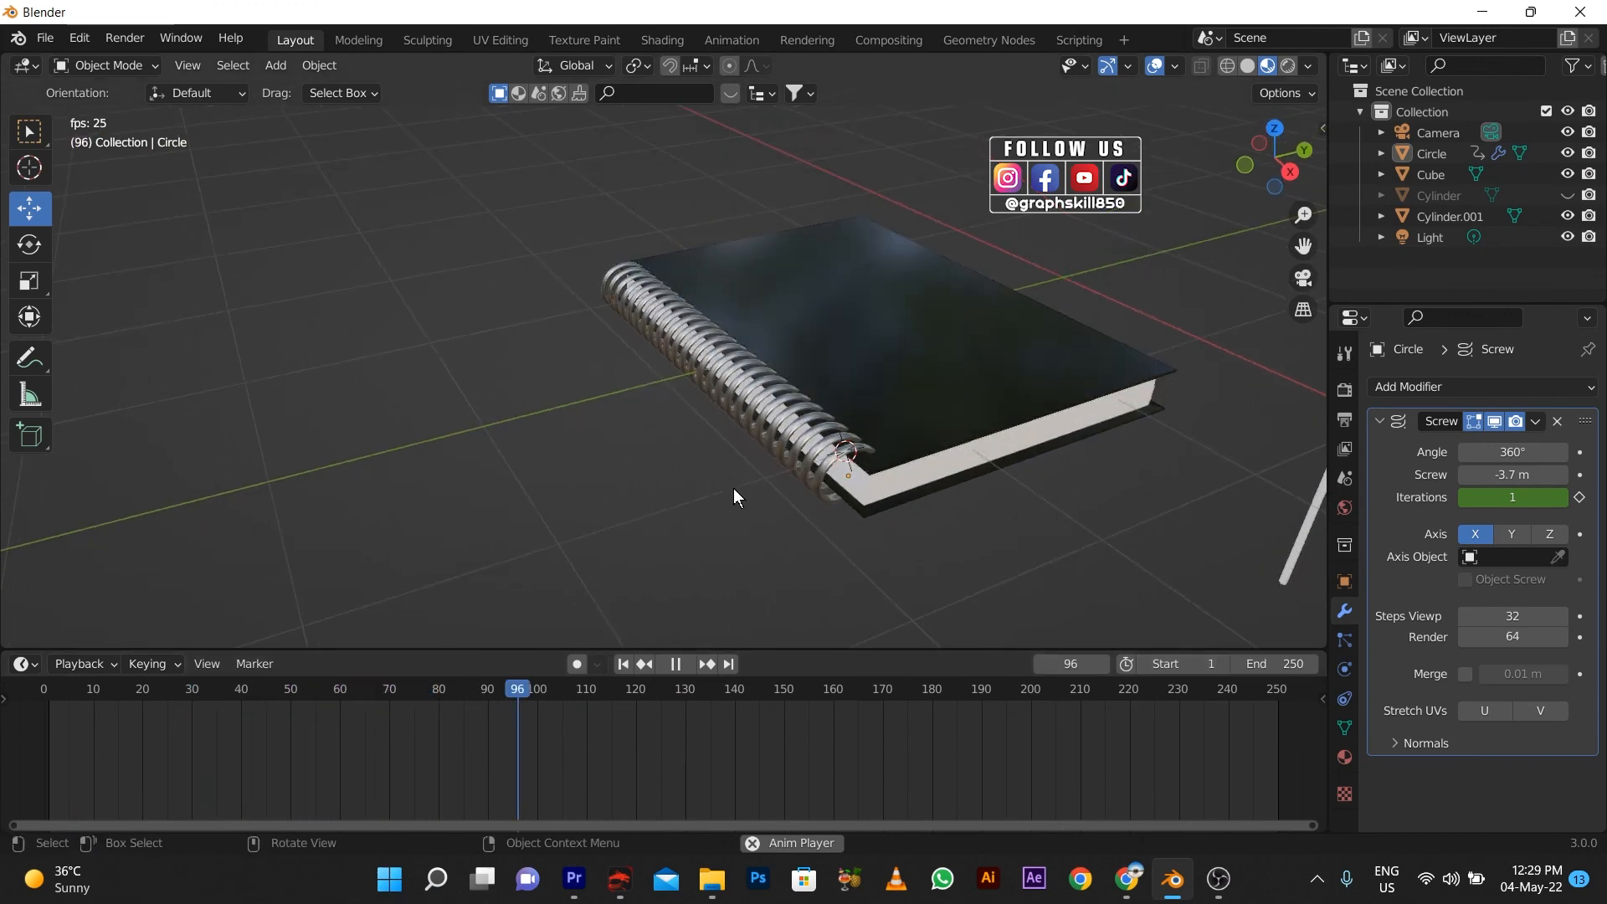
key("shift+Left")
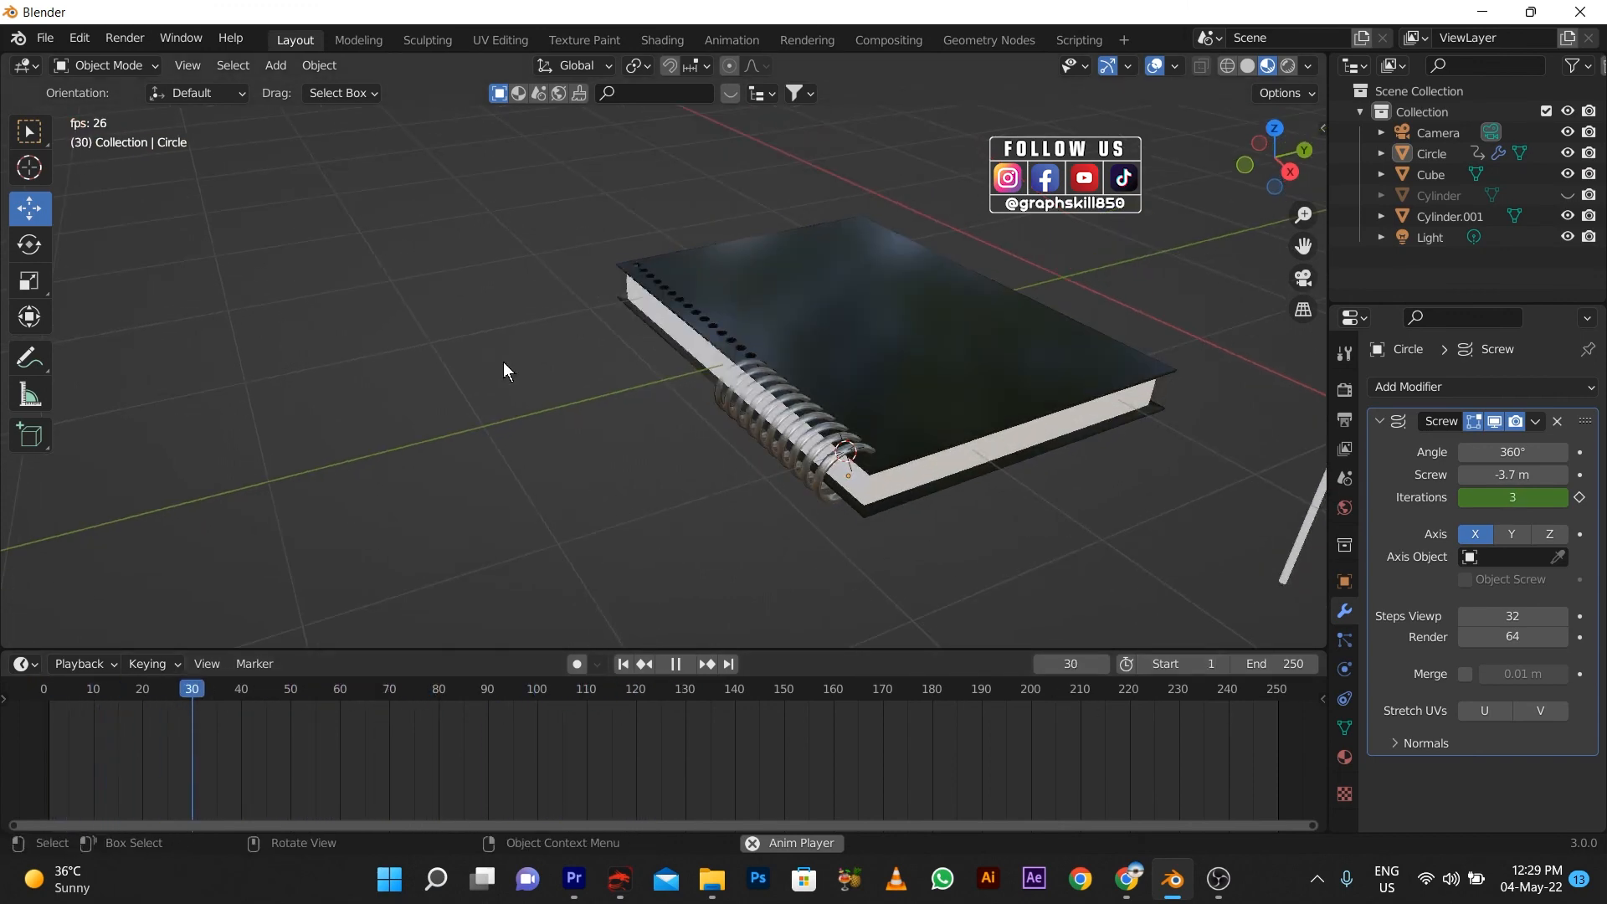
- Replay the coil animation up close from the opposite end of the spine, examining how the turns pass through the holes
middle_click_drag(529, 385, 664, 477)
scroll(530, 467, "up", 5)
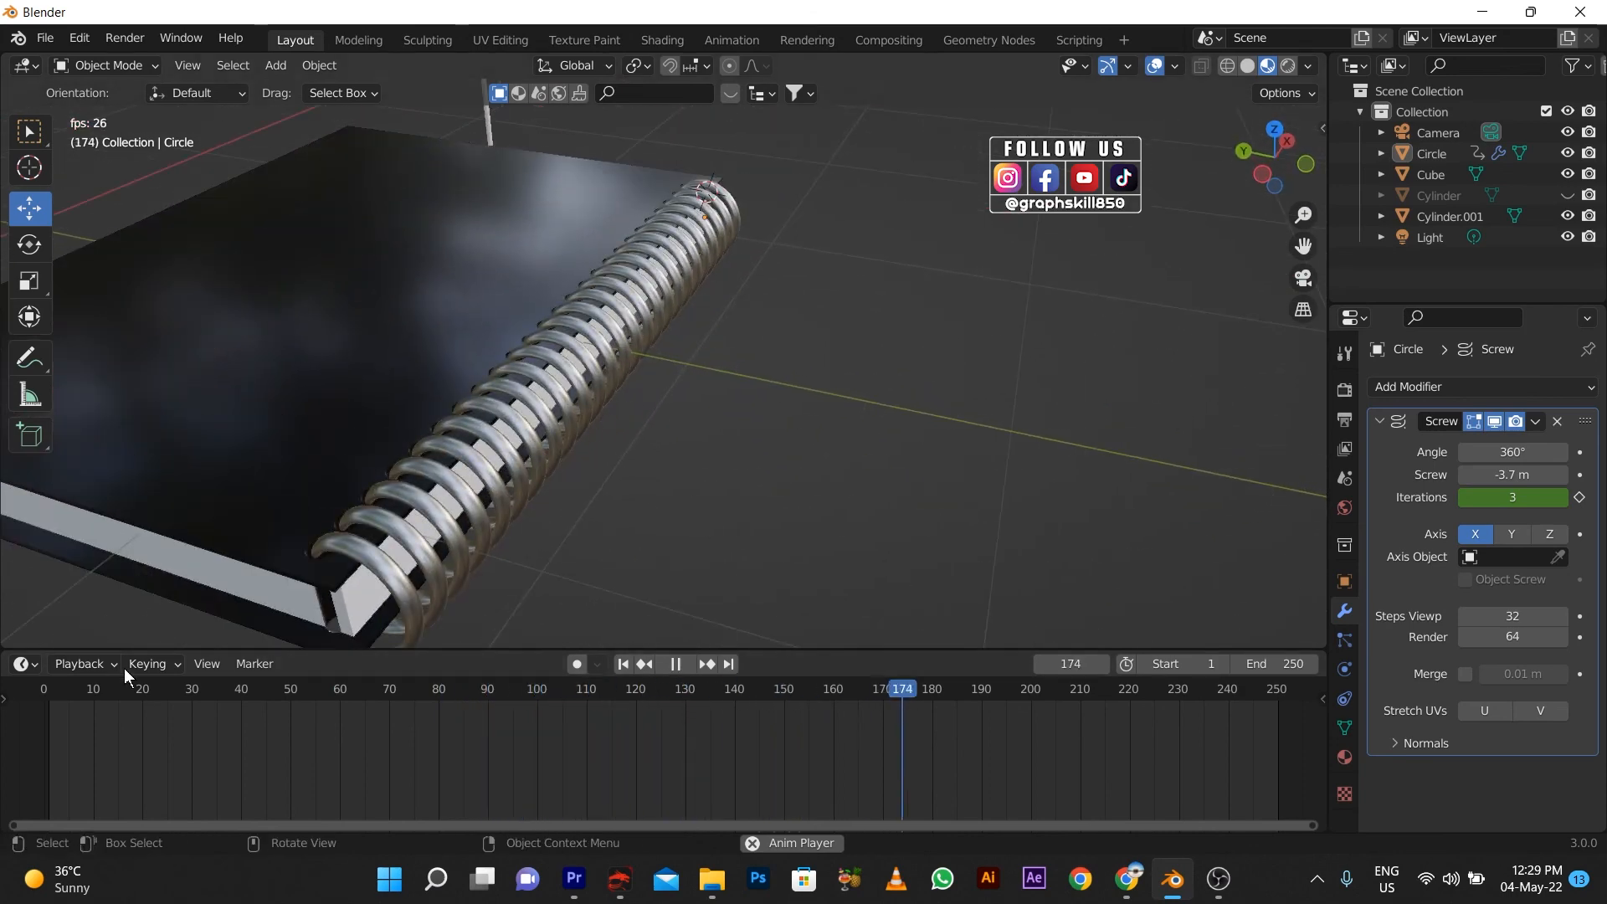
key("shift+Left")
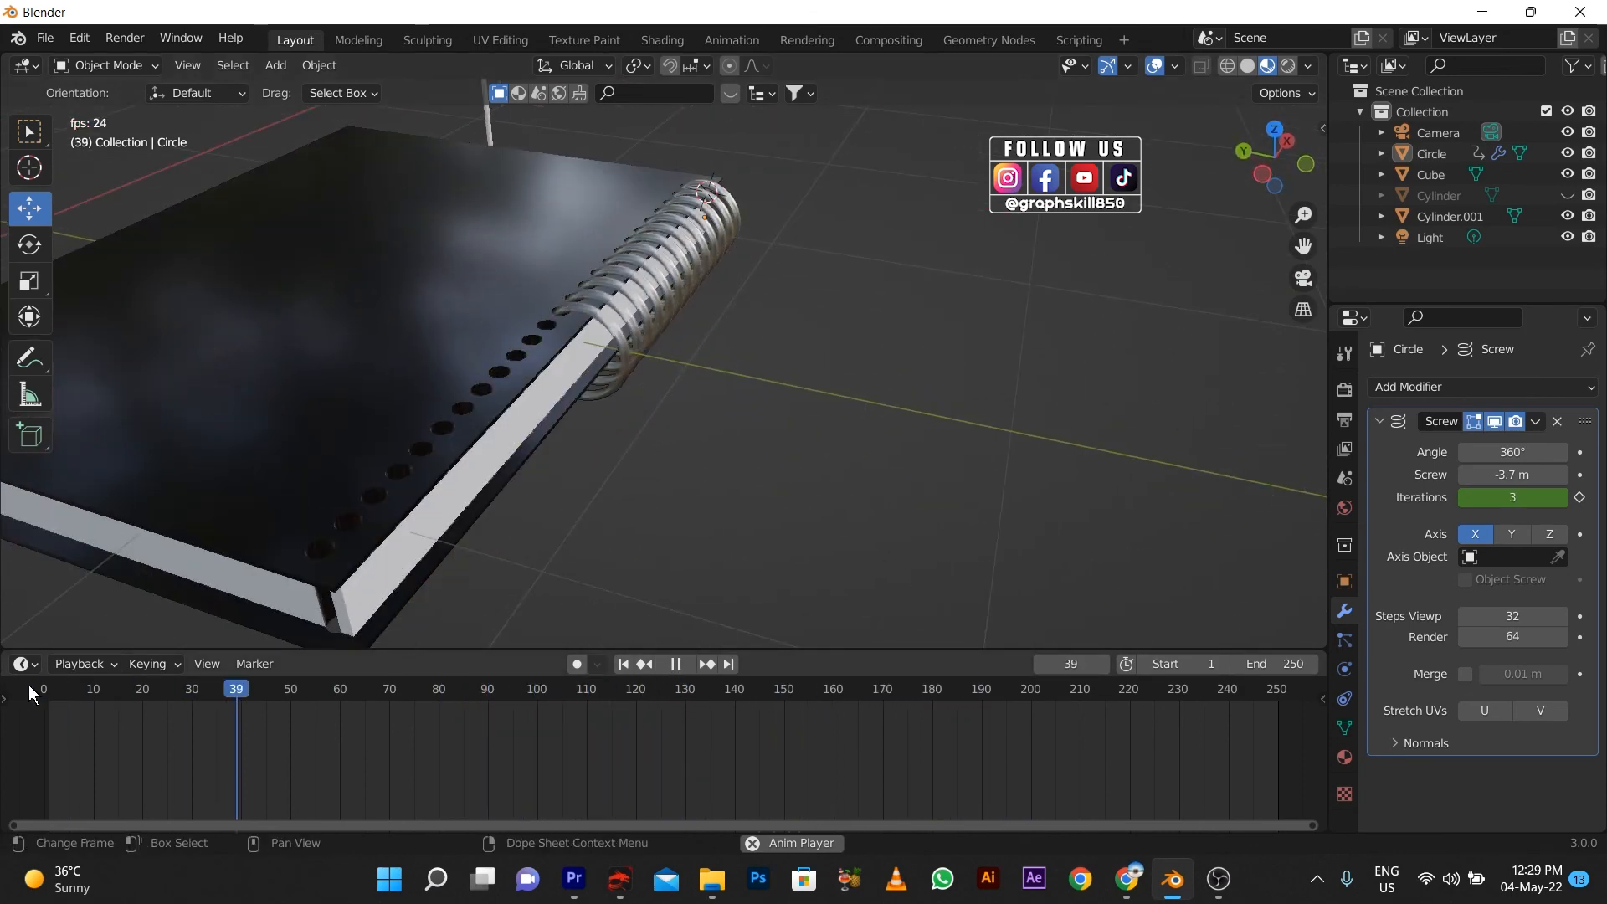
scroll(360, 589, "down", 4)
middle_click_drag(646, 482, 601, 405)
scroll(453, 369, "up", 5)
middle_click_drag(454, 370, 742, 308)
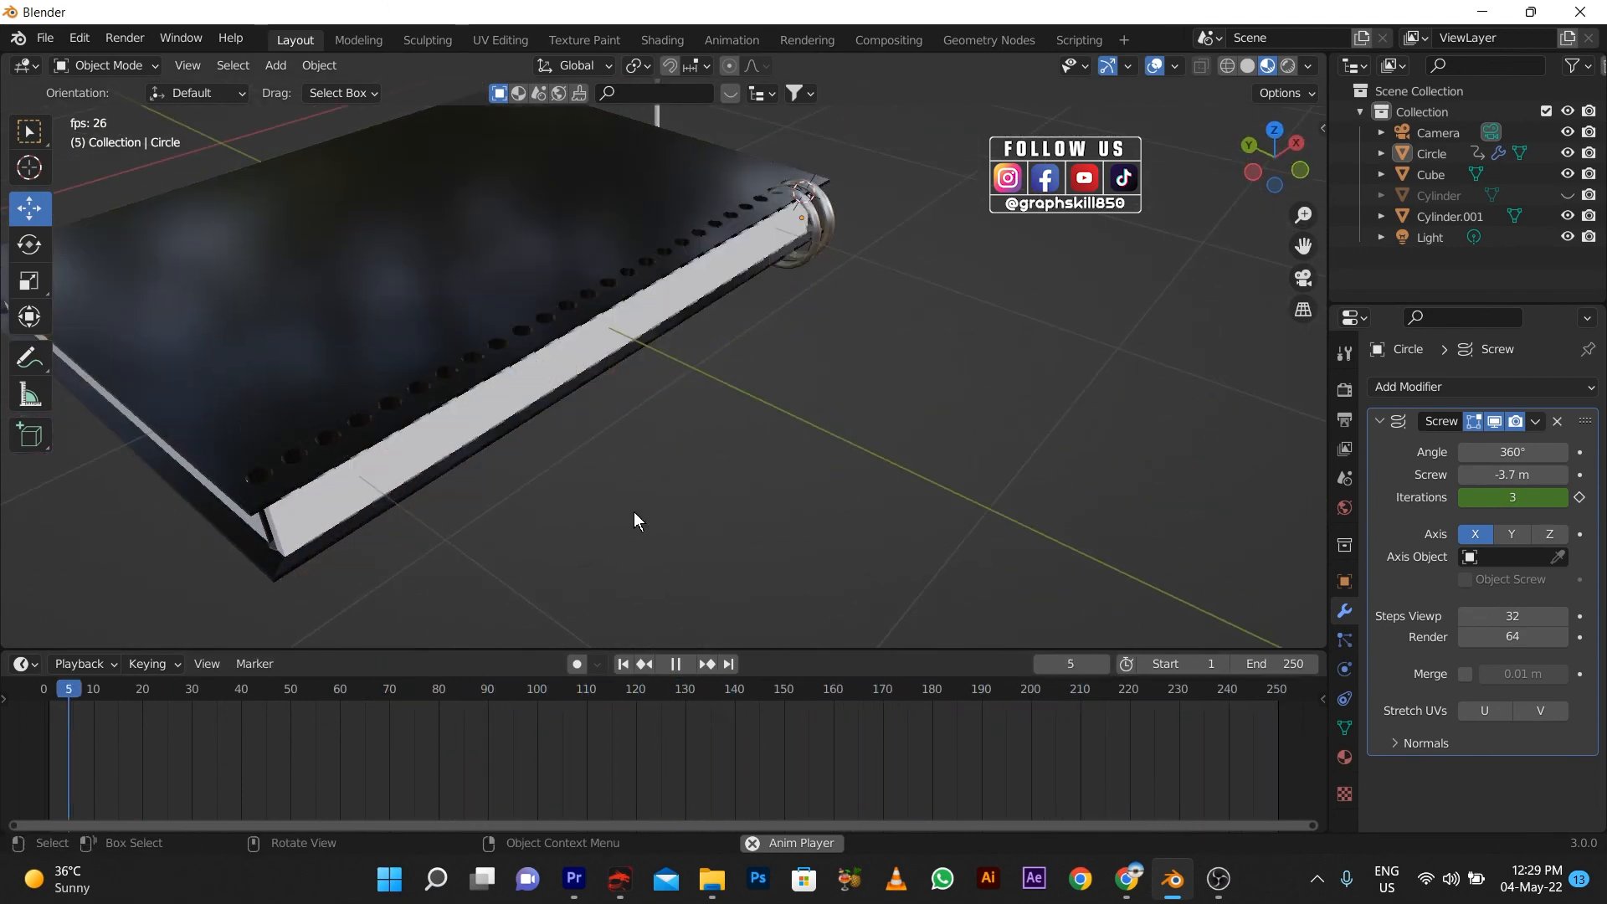
middle_click_drag(635, 511, 941, 535)
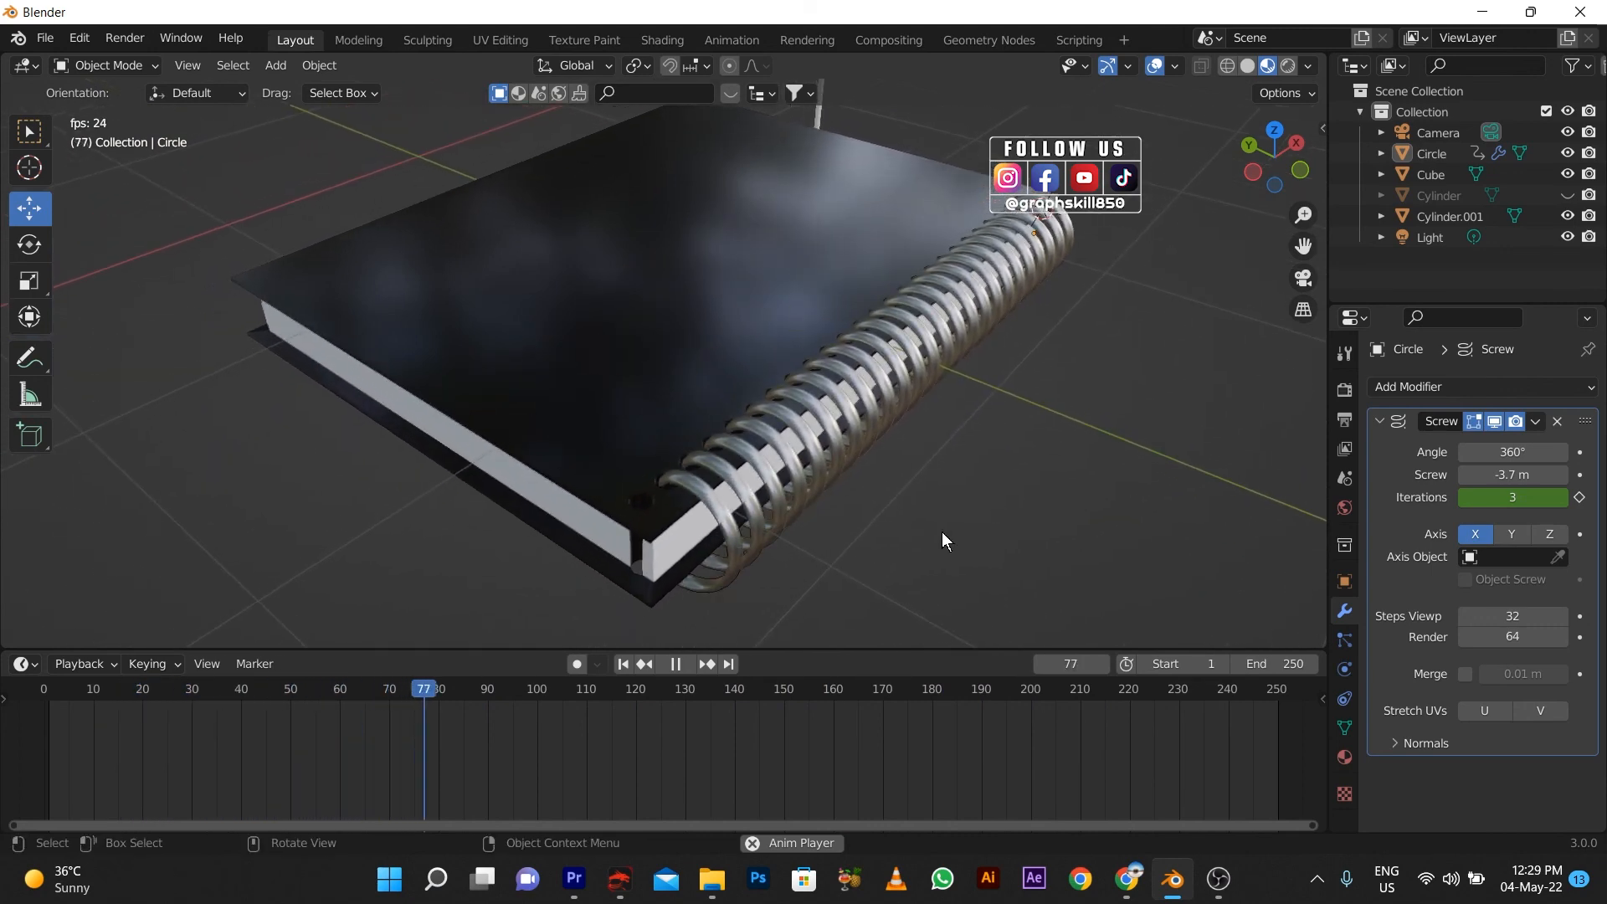
- Make the cover material less reflective with Metallic 0.009 and Roughness 0.409
left_click(602, 347)
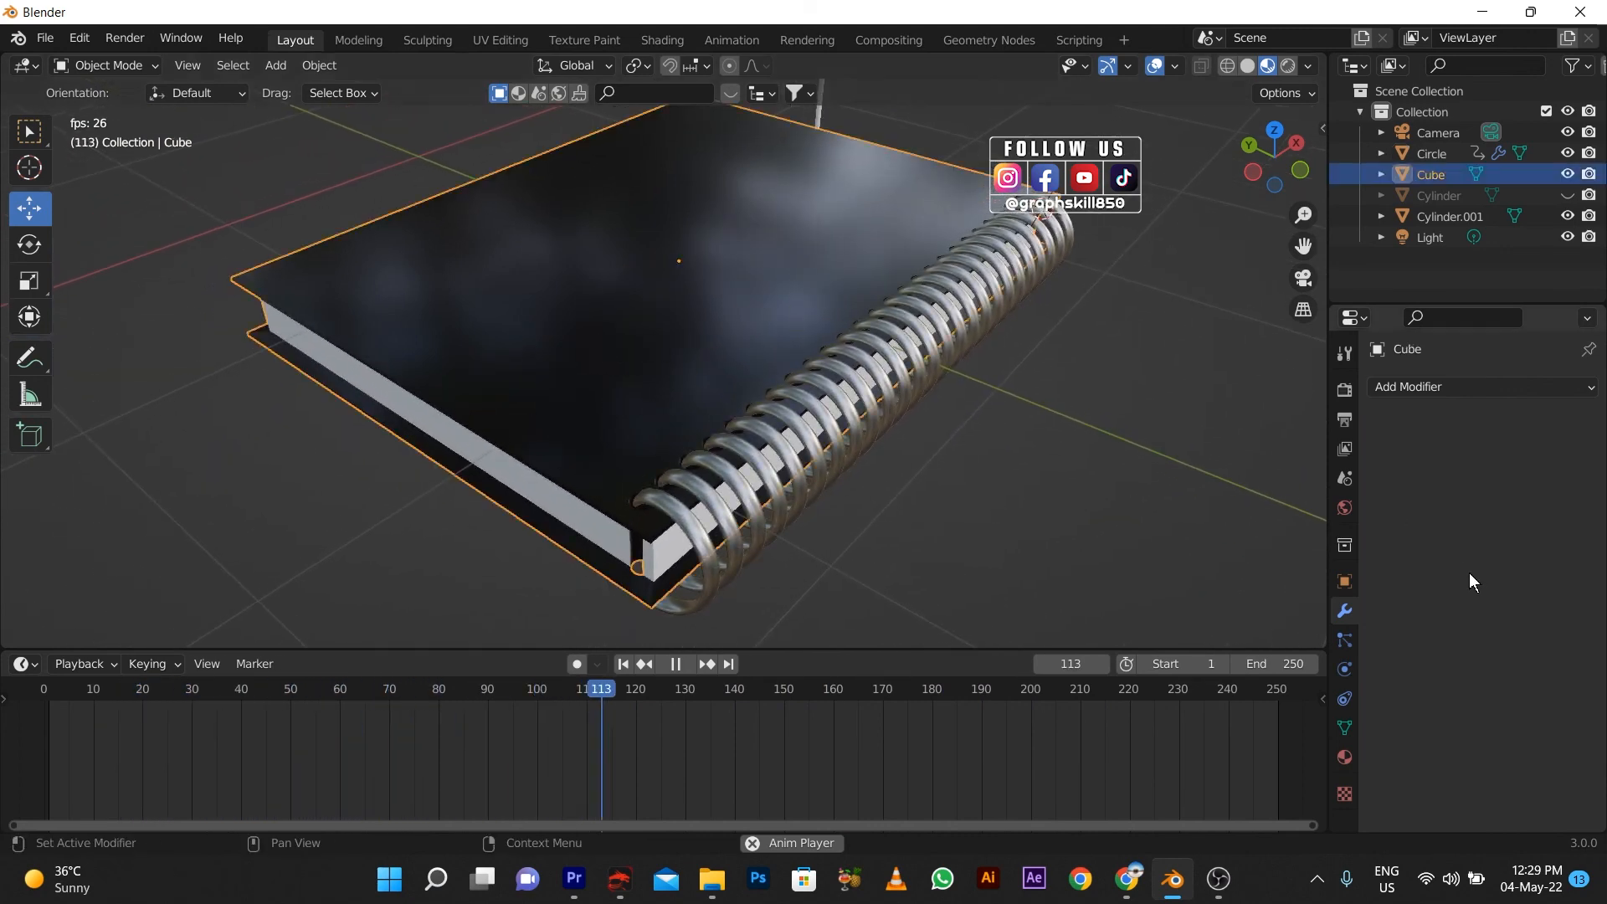
left_click(1345, 757)
scroll(1530, 724, "down", 5)
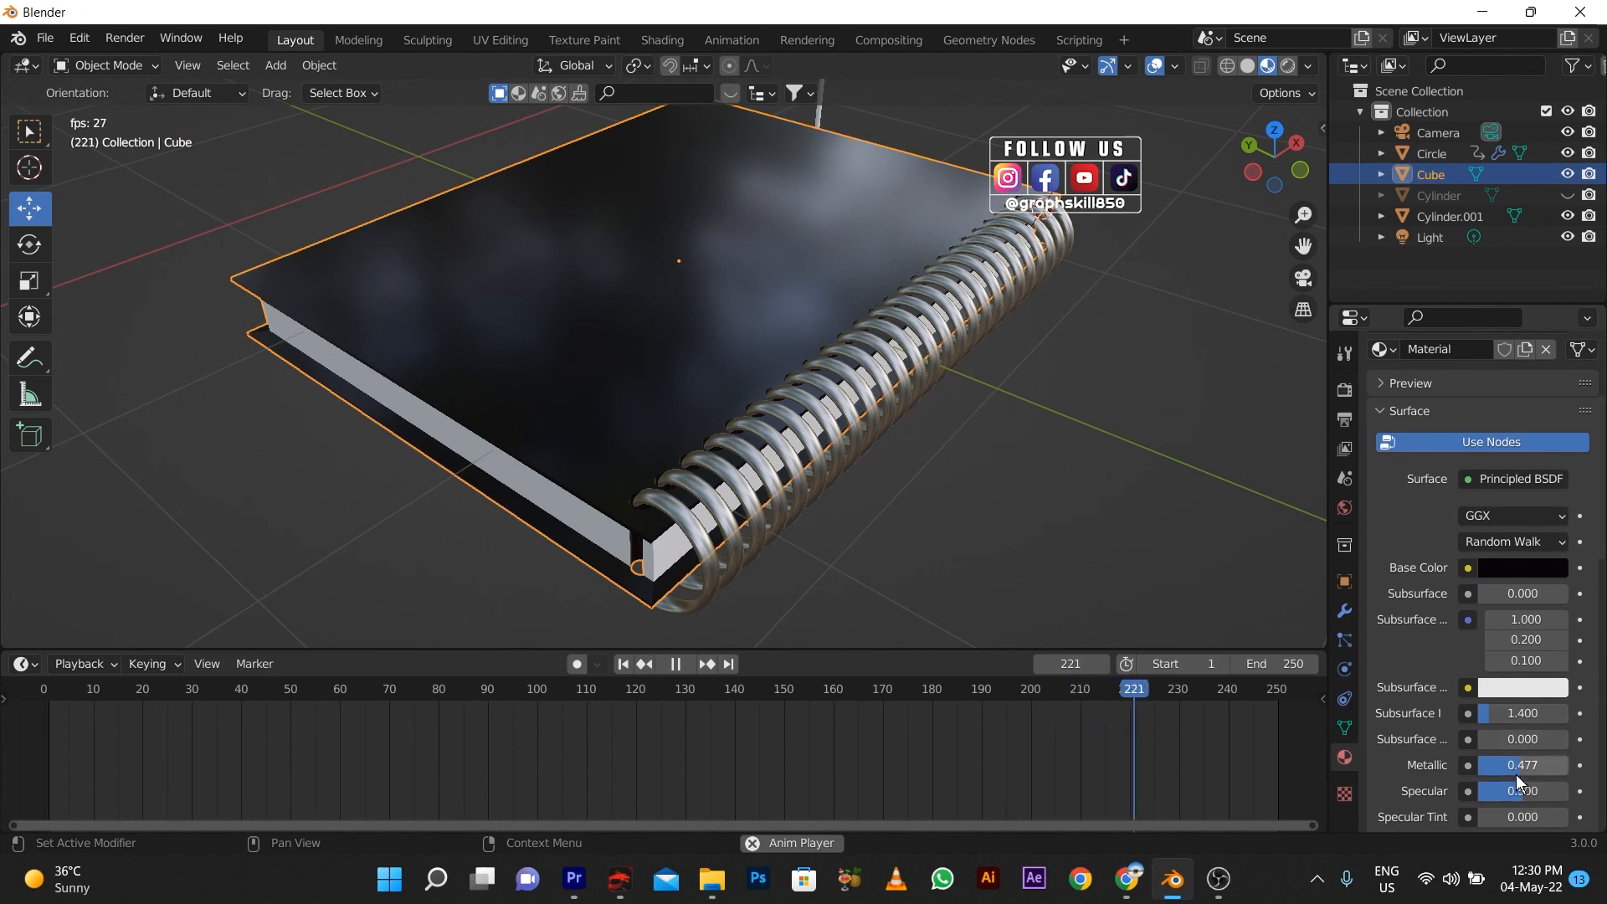
scroll(1515, 775, "down", 4)
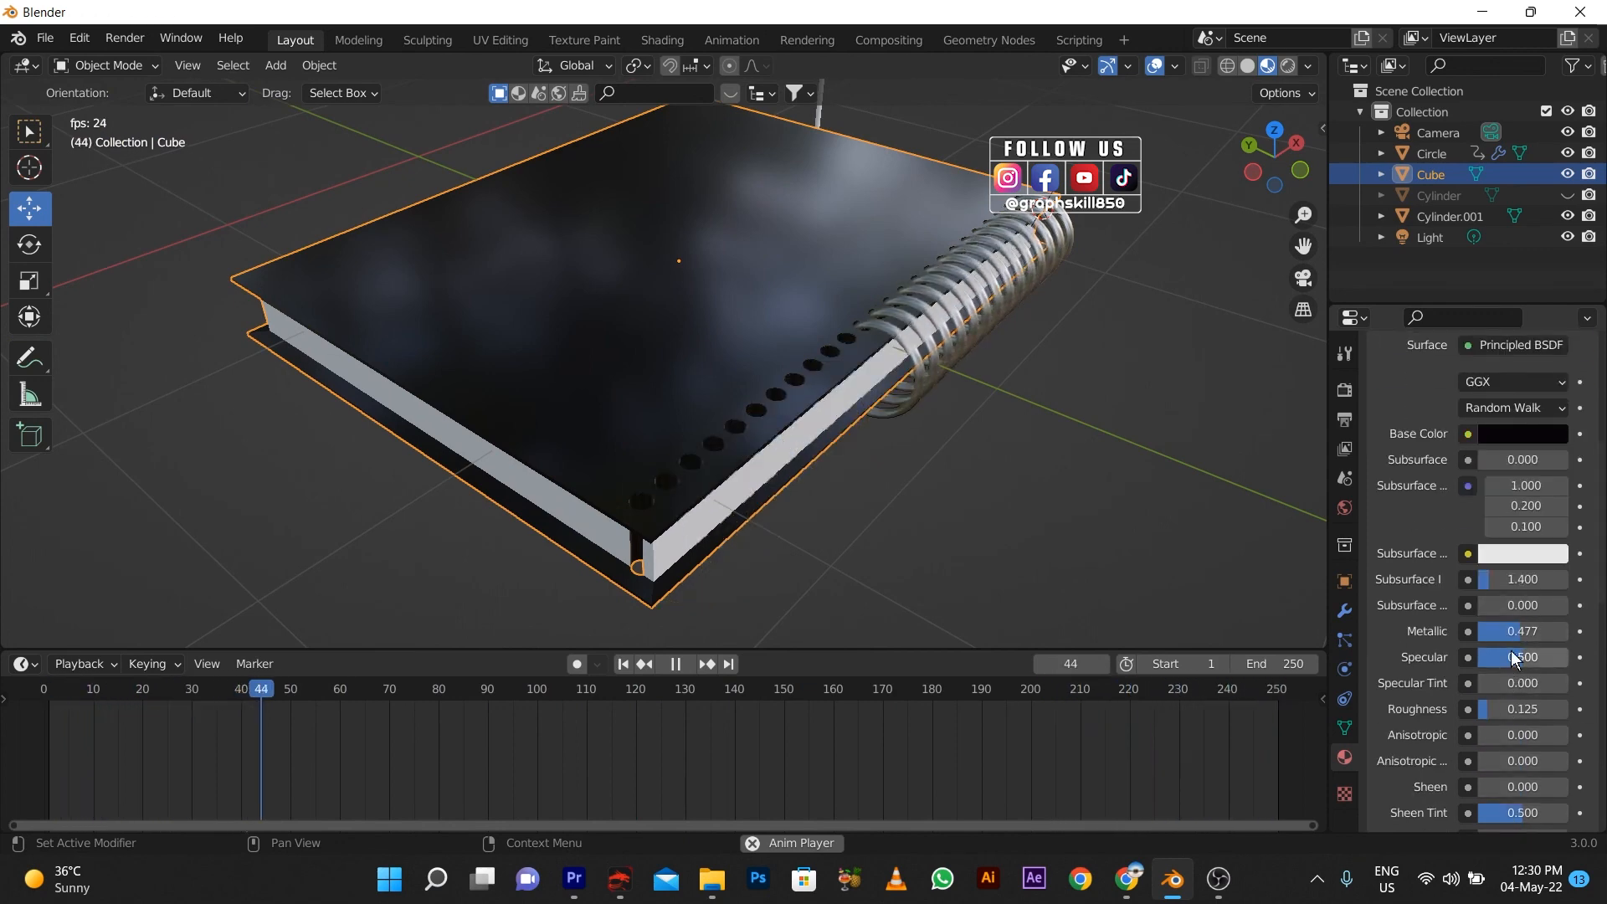
left_click_drag(1513, 633, 1473, 633)
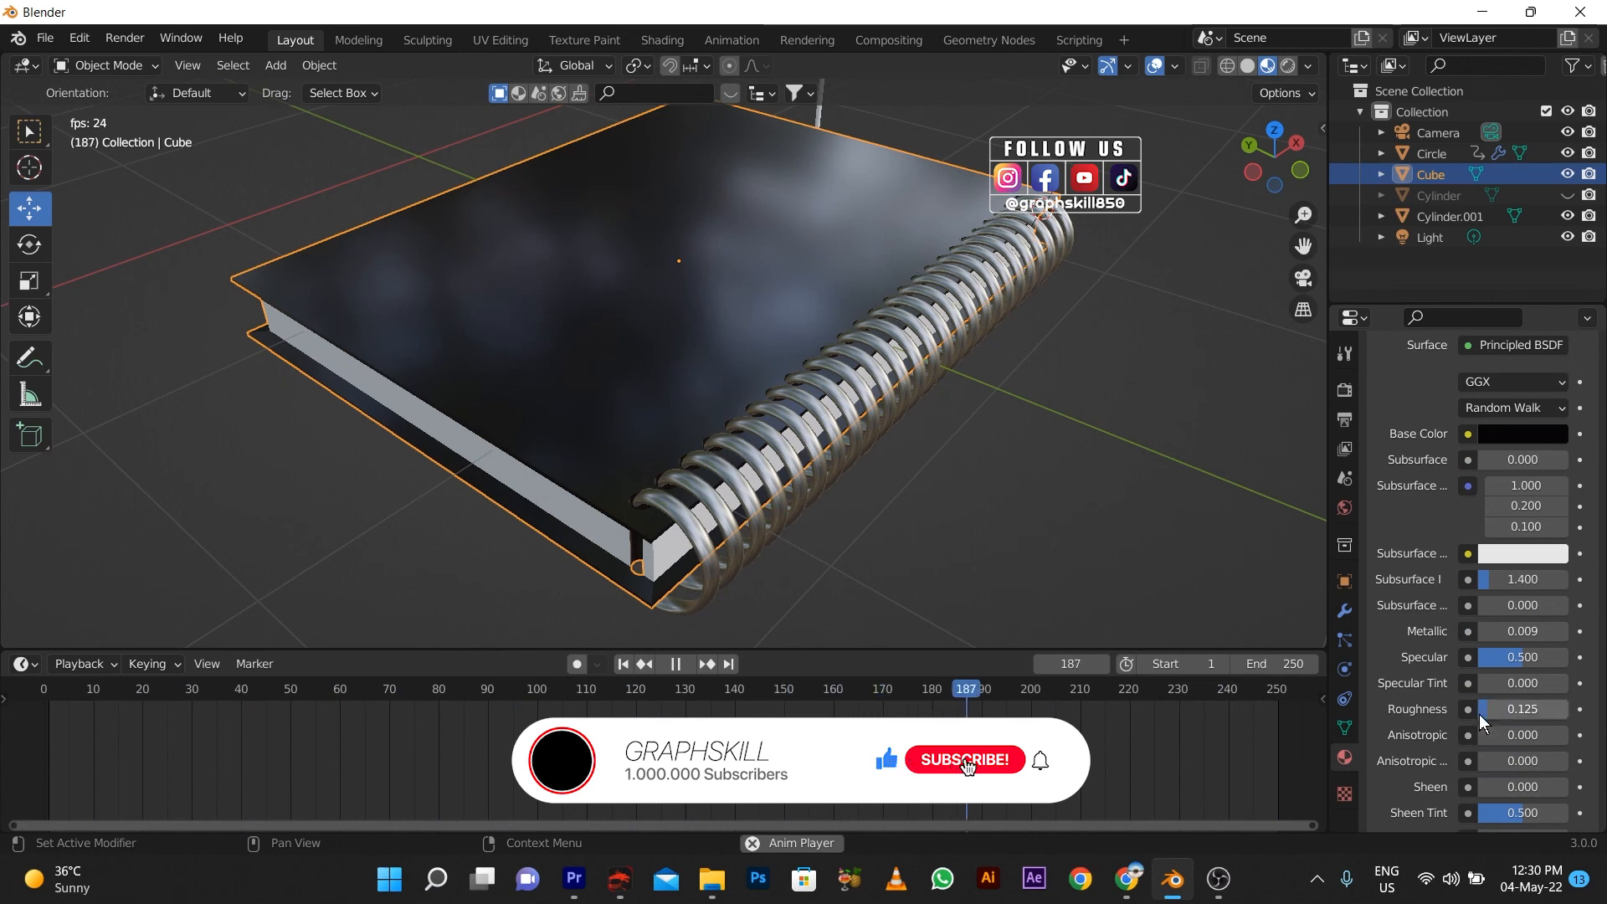
left_click_drag(1479, 711, 1531, 712)
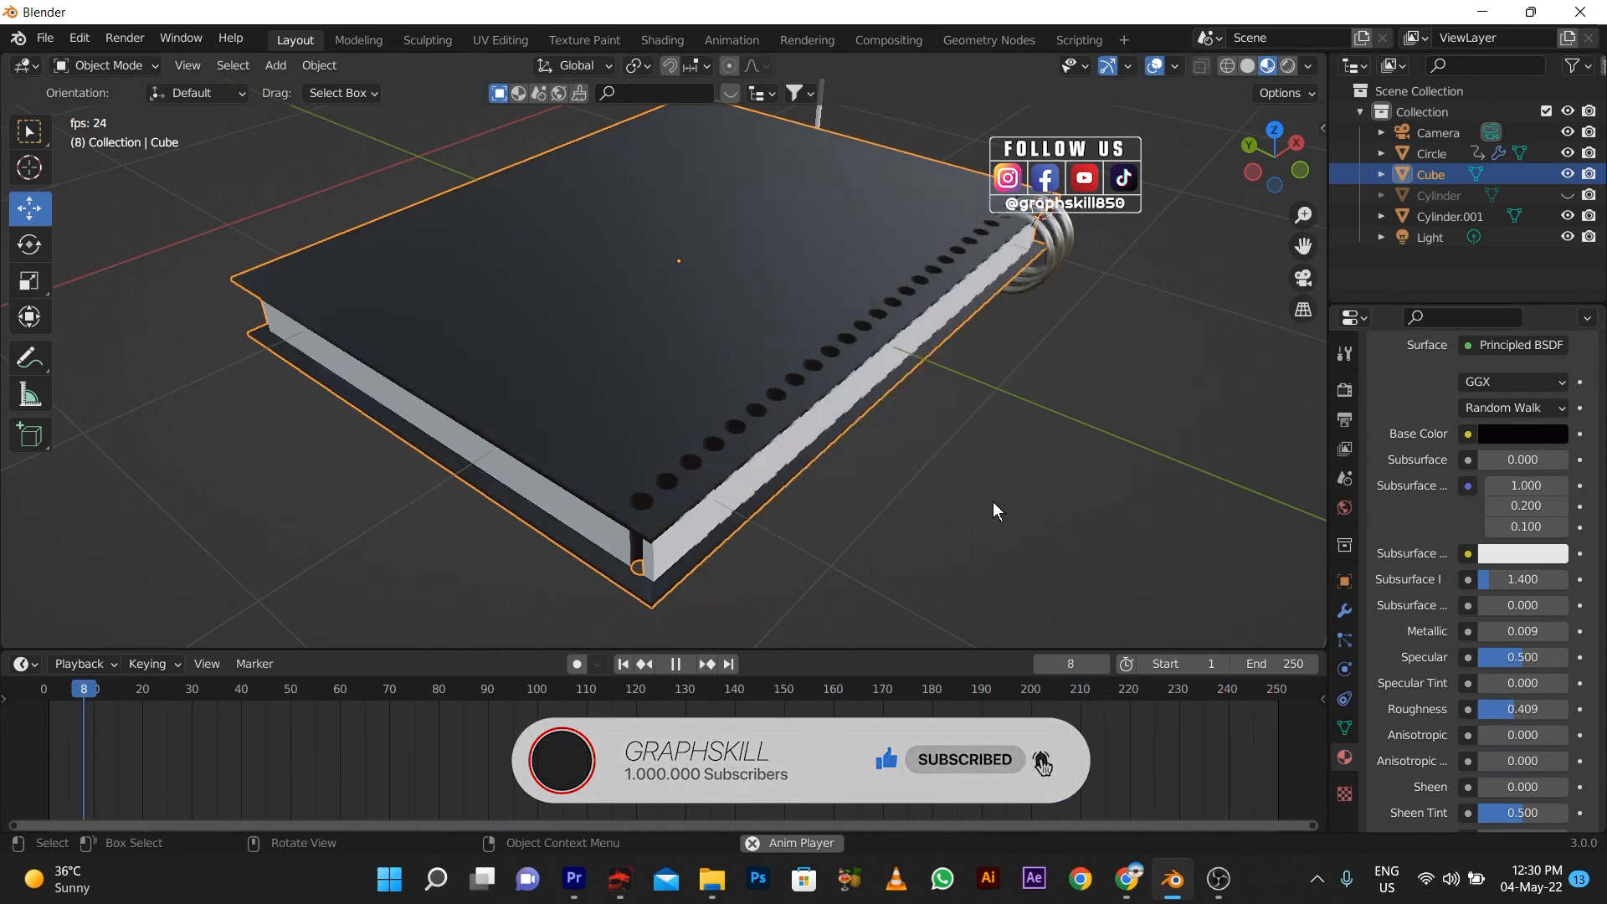